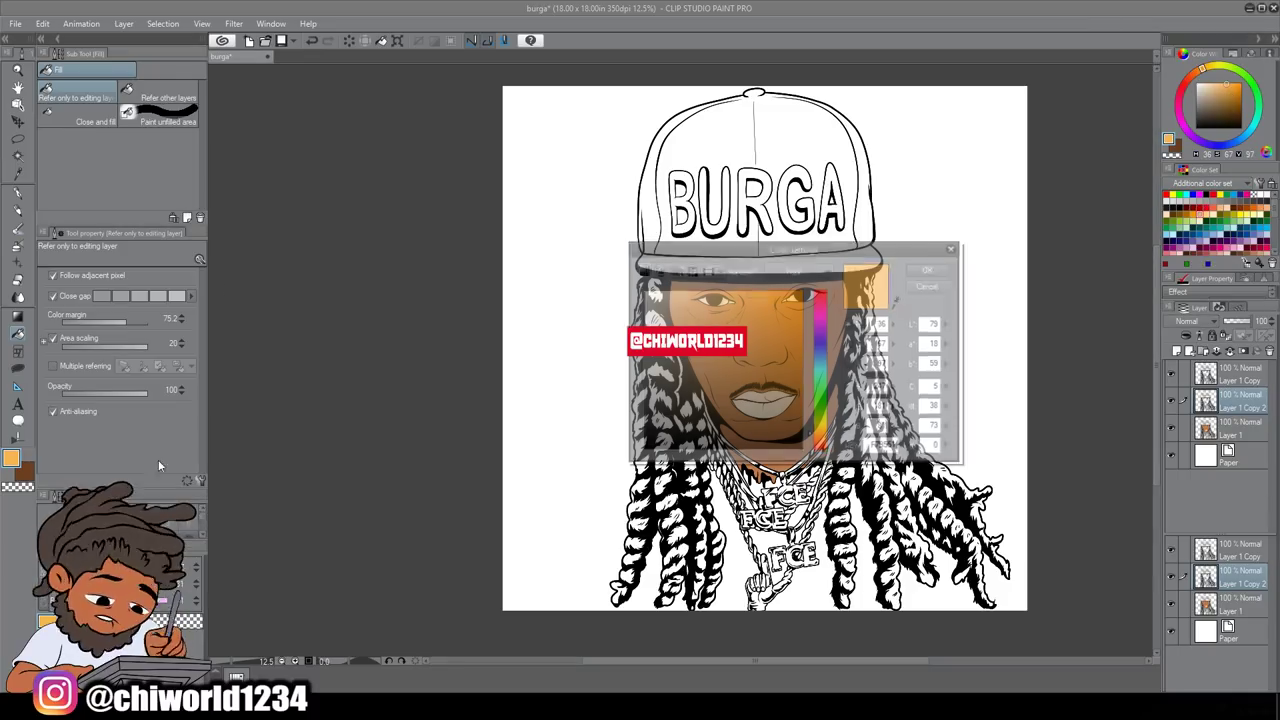
# Step: Set a golden orange fill colour and fill the hand pendant, its lower chain and the middle FCE pendant
pyautogui.click(929, 268)
pyautogui.scroll(5, 680, 433)
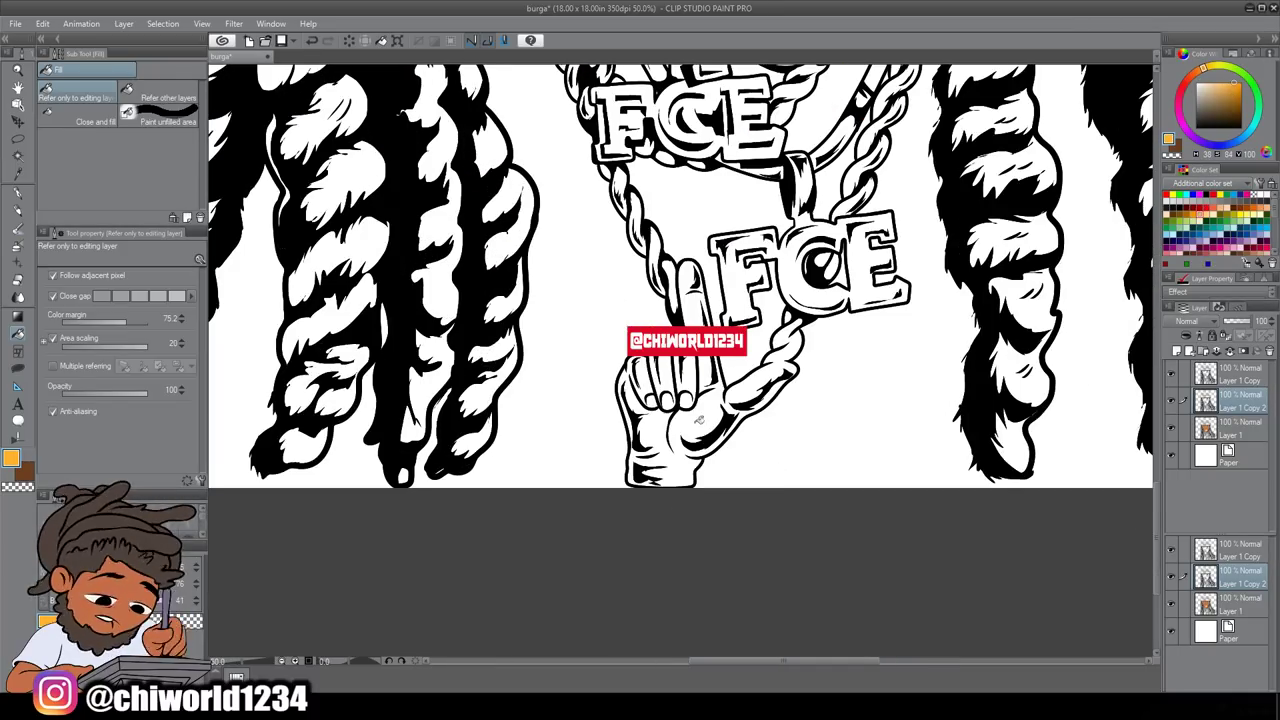
pyautogui.click(680, 433)
pyautogui.moveTo(663, 383)
pyautogui.mouseDown()
pyautogui.moveTo(693, 290)
pyautogui.moveTo(632, 208)
pyautogui.mouseUp()
pyautogui.scroll(3, 690, 300)
pyautogui.moveTo(690, 290)
pyautogui.mouseDown()
pyautogui.moveTo(618, 312)
pyautogui.moveTo(738, 320)
pyautogui.mouseUp()
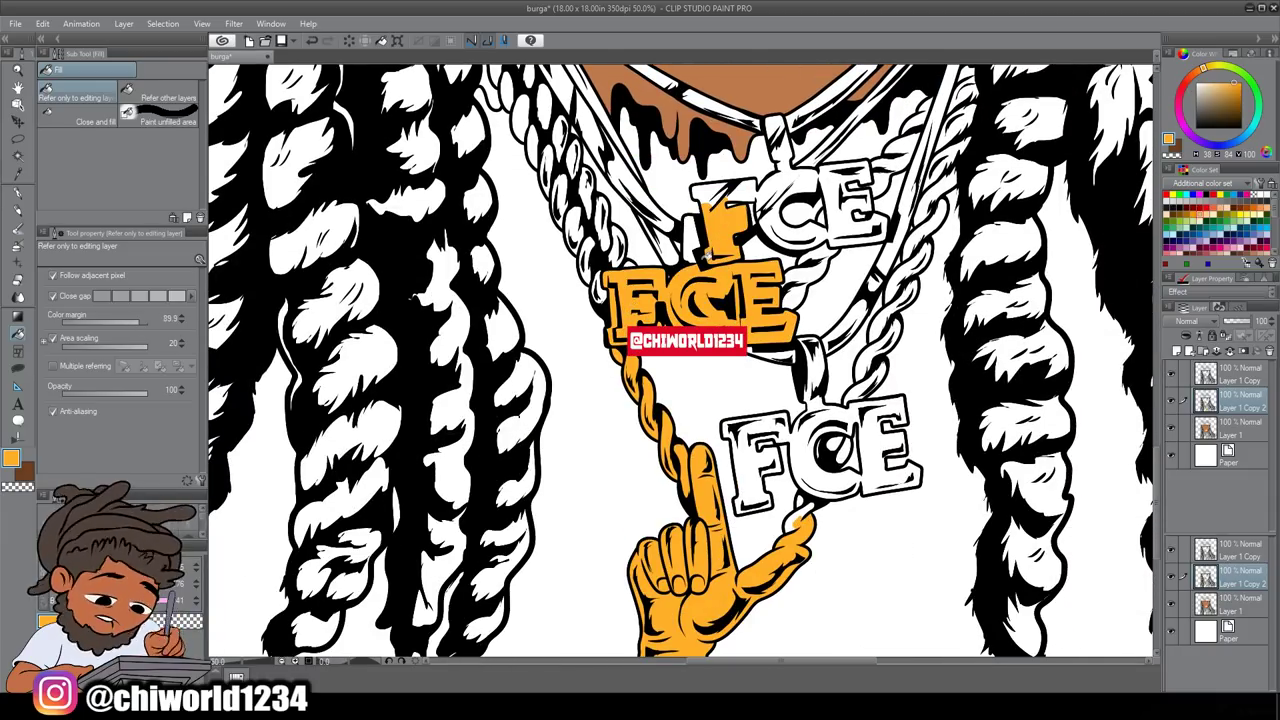
# Step: Undo the stray chain fill, enable Multiple referring for the fill and fill the upper FCE pendant golden orange
pyautogui.click(630, 176)
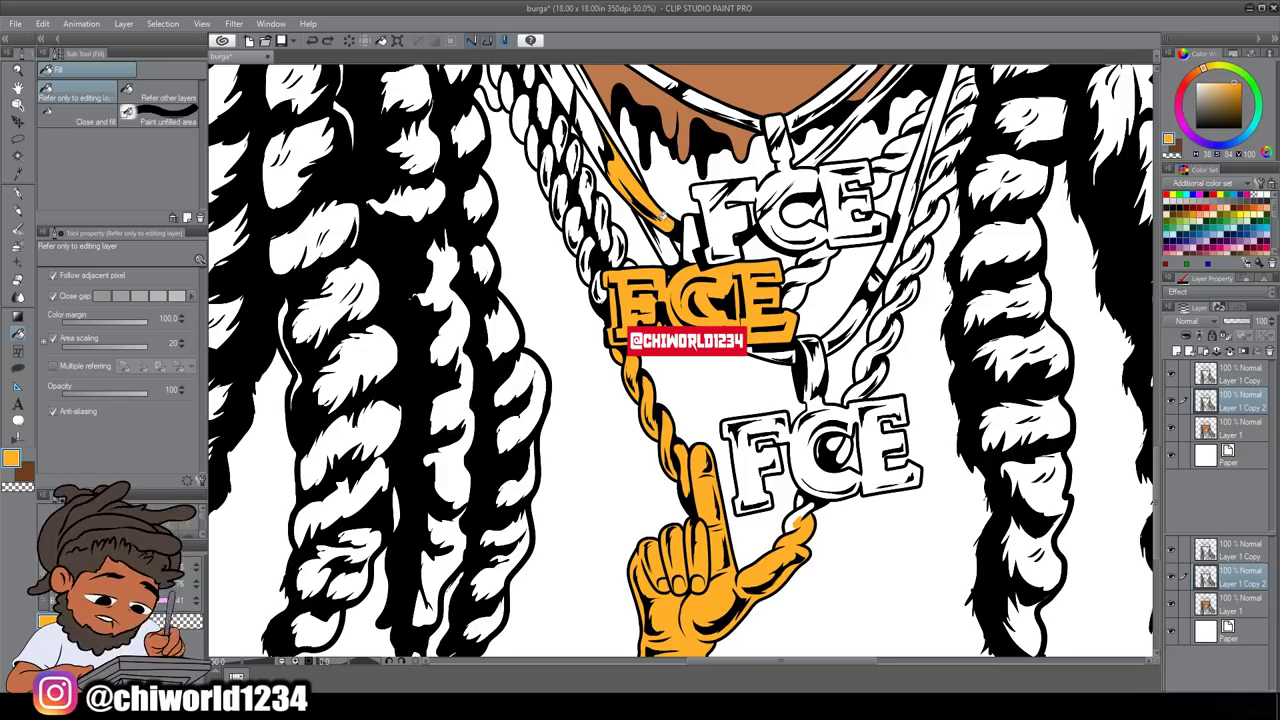
pyautogui.hotkey('ctrl', 'z')
pyautogui.click(53, 366)
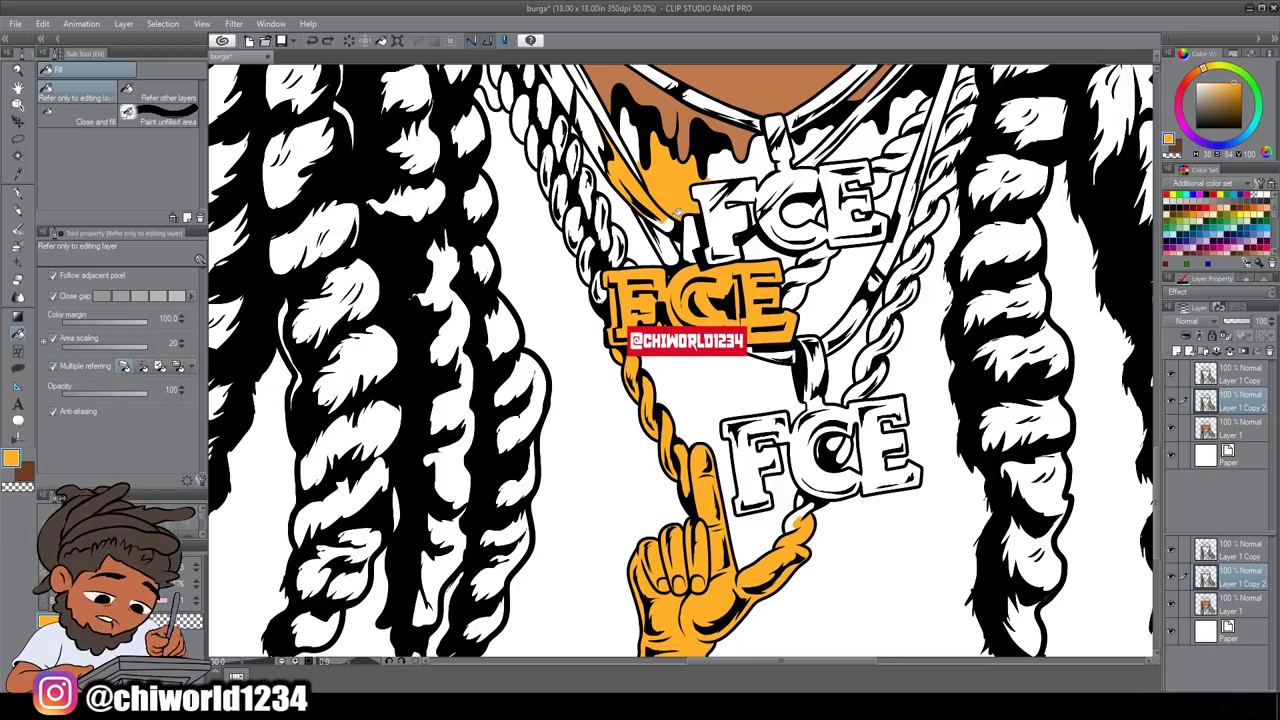
pyautogui.click(158, 367)
pyautogui.click(770, 210)
pyautogui.click(716, 251)
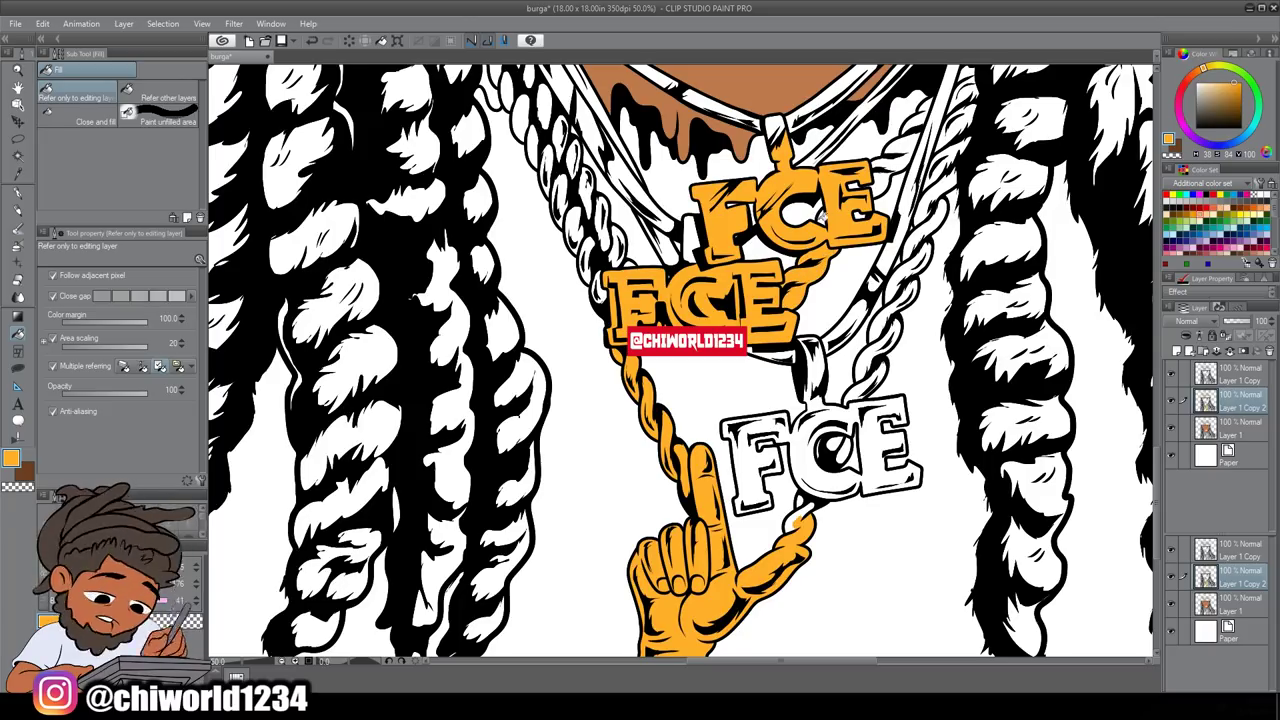
# Step: Fill the lowest FCE pendant and the rope chains on the picture's right side with golden orange
pyautogui.moveTo(880, 176)
pyautogui.mouseDown()
pyautogui.moveTo(925, 176)
pyautogui.moveTo(866, 310)
pyautogui.moveTo(865, 413)
pyautogui.moveTo(923, 475)
pyautogui.moveTo(758, 478)
pyautogui.moveTo(728, 425)
pyautogui.moveTo(799, 519)
pyautogui.moveTo(871, 352)
pyautogui.moveTo(913, 291)
pyautogui.mouseUp()
pyautogui.click(840, 440)
pyautogui.click(728, 424)
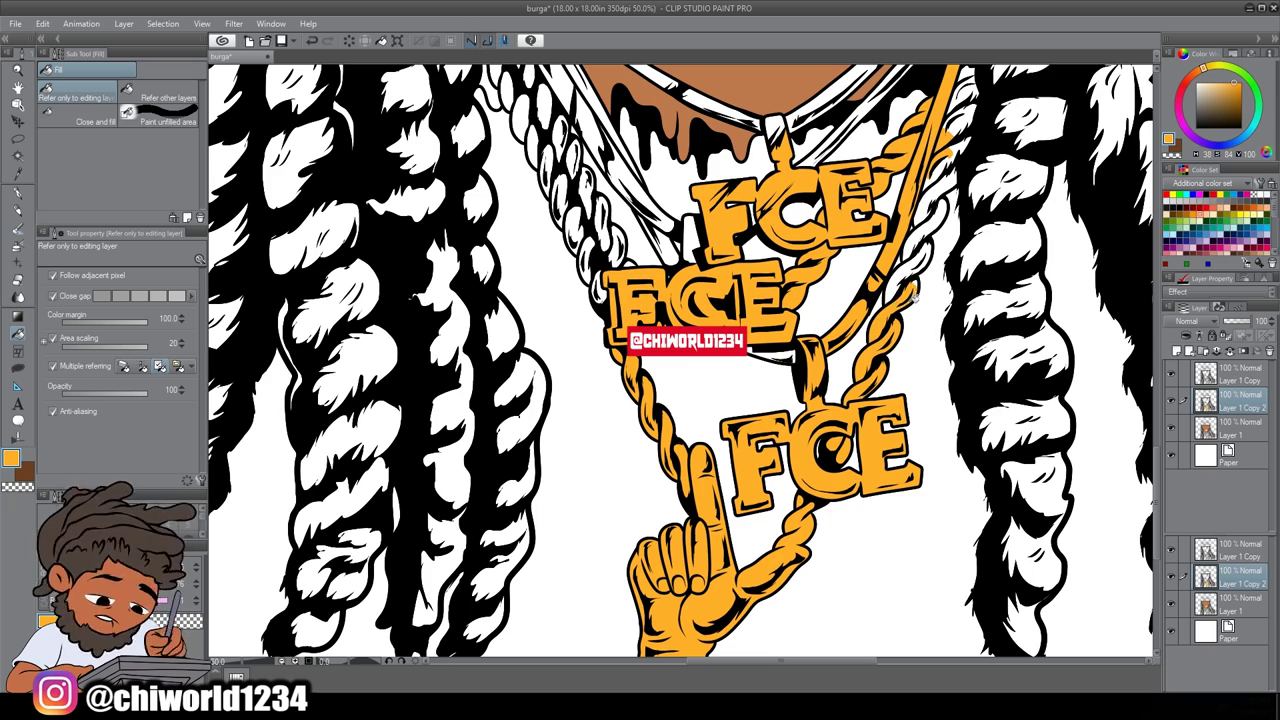
pyautogui.scroll(2, 975, 204)
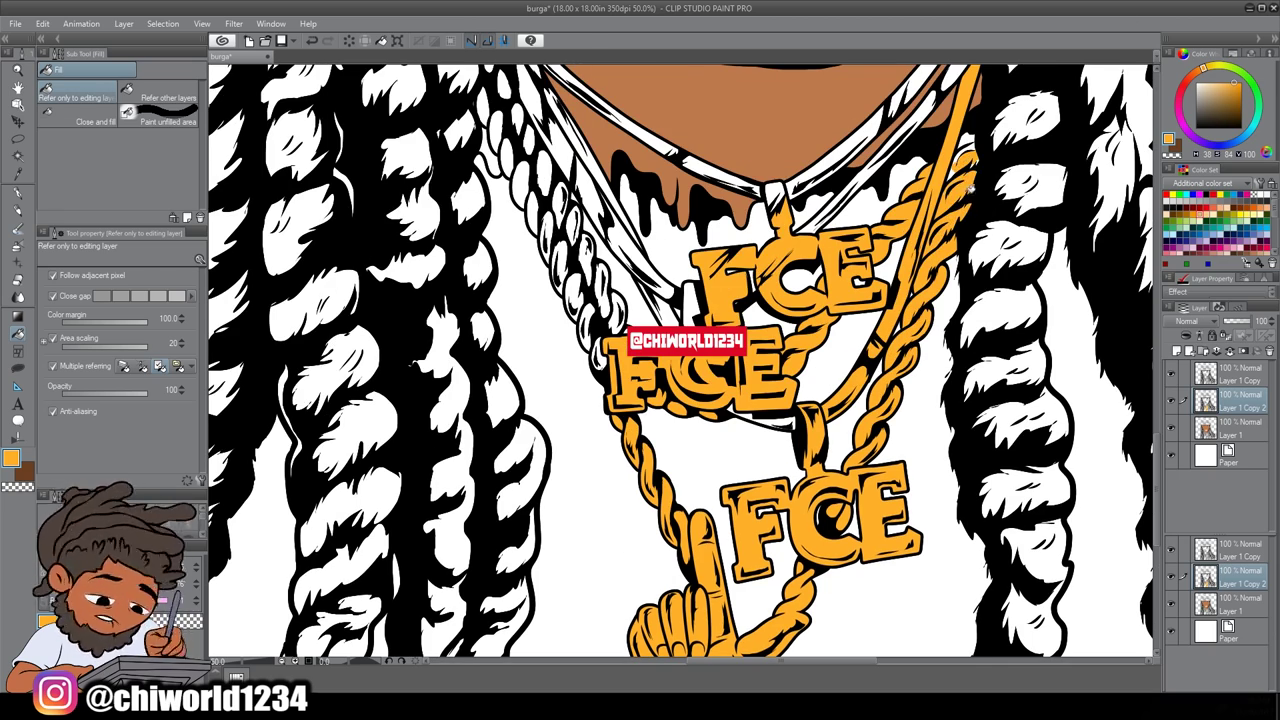
pyautogui.scroll(1, 970, 183)
# Step: Fill the flat and rope chains on the picture's left side golden orange, keeping the area between chain and hair unfilled
pyautogui.moveTo(650, 285)
pyautogui.mouseDown()
pyautogui.moveTo(641, 243)
pyautogui.moveTo(667, 243)
pyautogui.moveTo(552, 124)
pyautogui.mouseUp()
pyautogui.scroll(3, 552, 122)
pyautogui.moveTo(540, 300); pyautogui.dragTo(530, 233)
pyautogui.moveTo(492, 175)
pyautogui.mouseDown()
pyautogui.moveTo(430, 120)
pyautogui.moveTo(427, 160)
pyautogui.moveTo(525, 355)
pyautogui.moveTo(528, 330)
pyautogui.moveTo(535, 340)
pyautogui.moveTo(540, 398)
pyautogui.moveTo(530, 383)
pyautogui.moveTo(600, 480)
pyautogui.mouseUp()
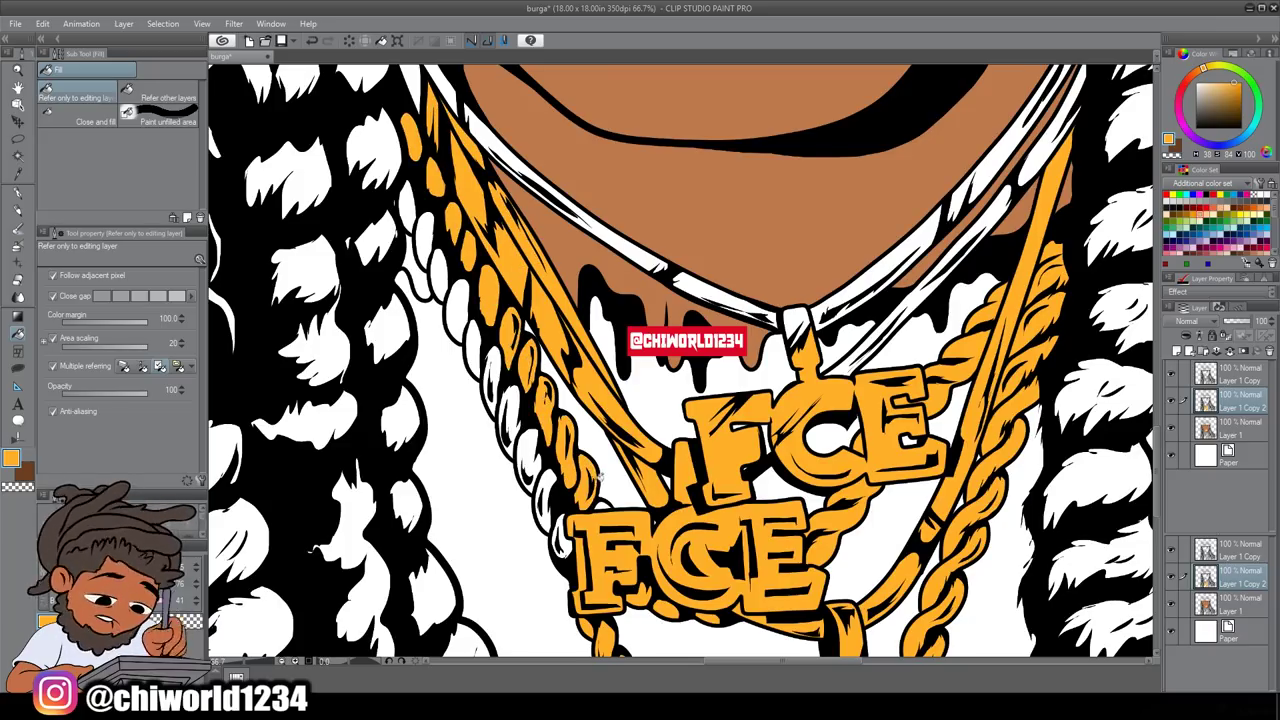
pyautogui.moveTo(563, 531); pyautogui.dragTo(536, 474)
pyautogui.moveTo(514, 388); pyautogui.dragTo(492, 385)
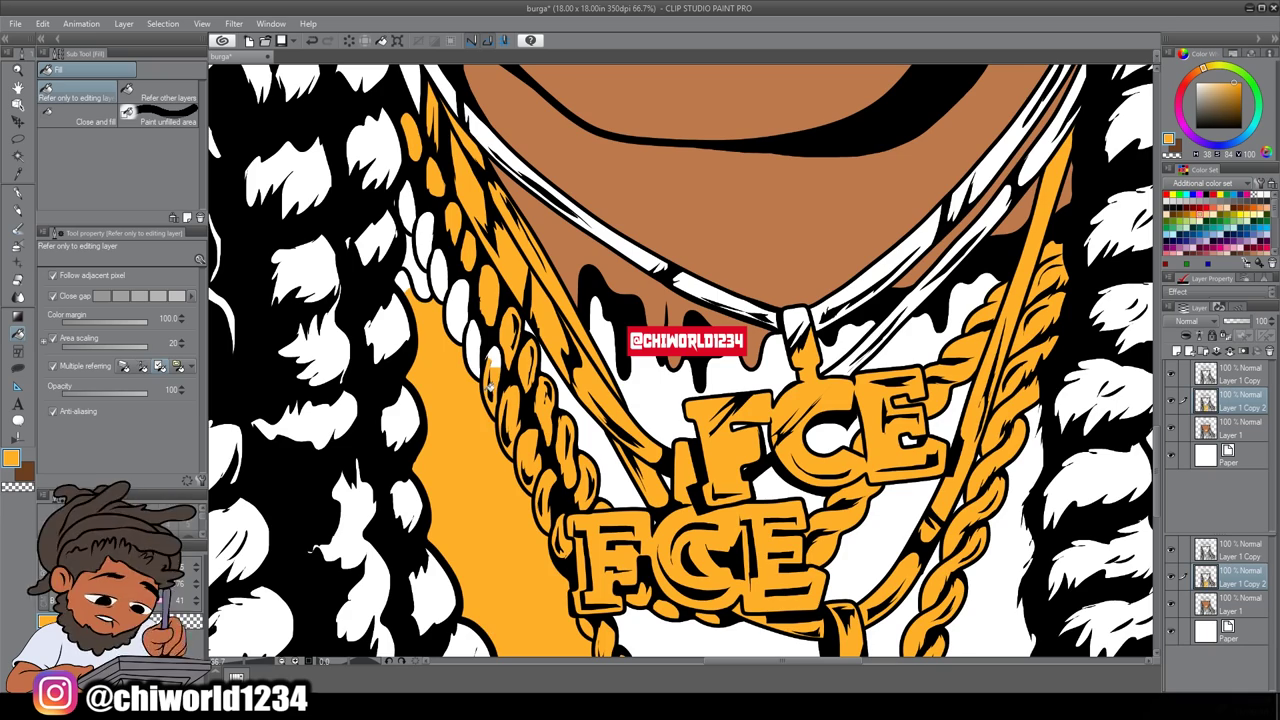
pyautogui.moveTo(418, 185)
pyautogui.mouseDown()
pyautogui.moveTo(432, 262)
pyautogui.moveTo(552, 503)
pyautogui.mouseUp()
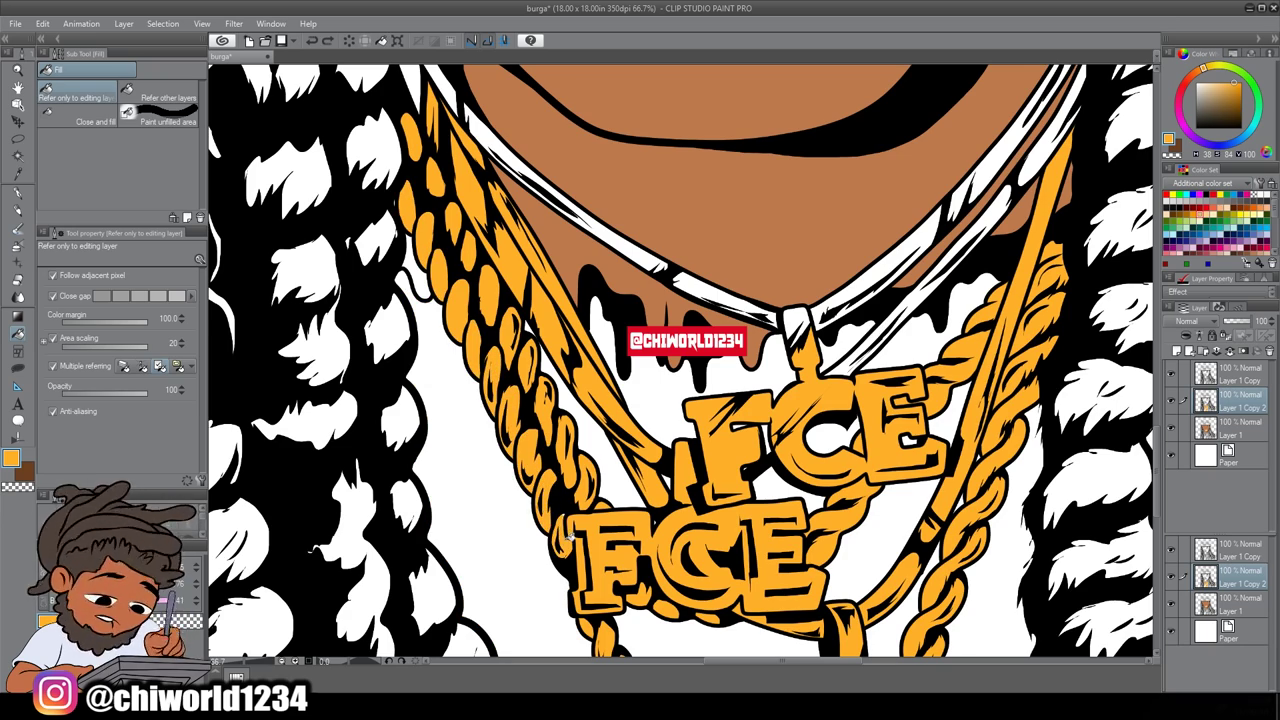
# Step: Fill the thin necklace below the chin and the remaining chain strands on both sides of the neck golden orange
pyautogui.scroll(-5, 574, 539)
pyautogui.scroll(5, 590, 515)
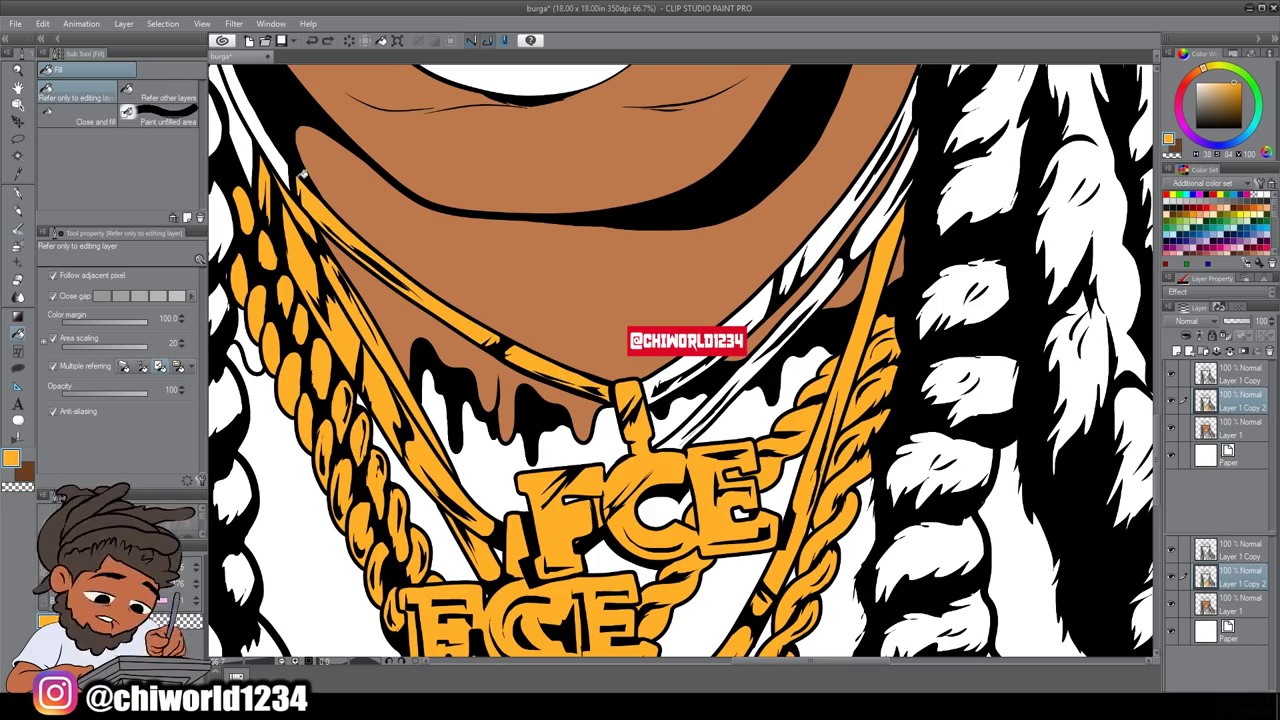
pyautogui.scroll(-2, 260, 130)
pyautogui.scroll(3, 793, 204)
pyautogui.moveTo(793, 204)
pyautogui.mouseDown()
pyautogui.moveTo(630, 405)
pyautogui.moveTo(470, 540)
pyautogui.moveTo(660, 440)
pyautogui.mouseUp()
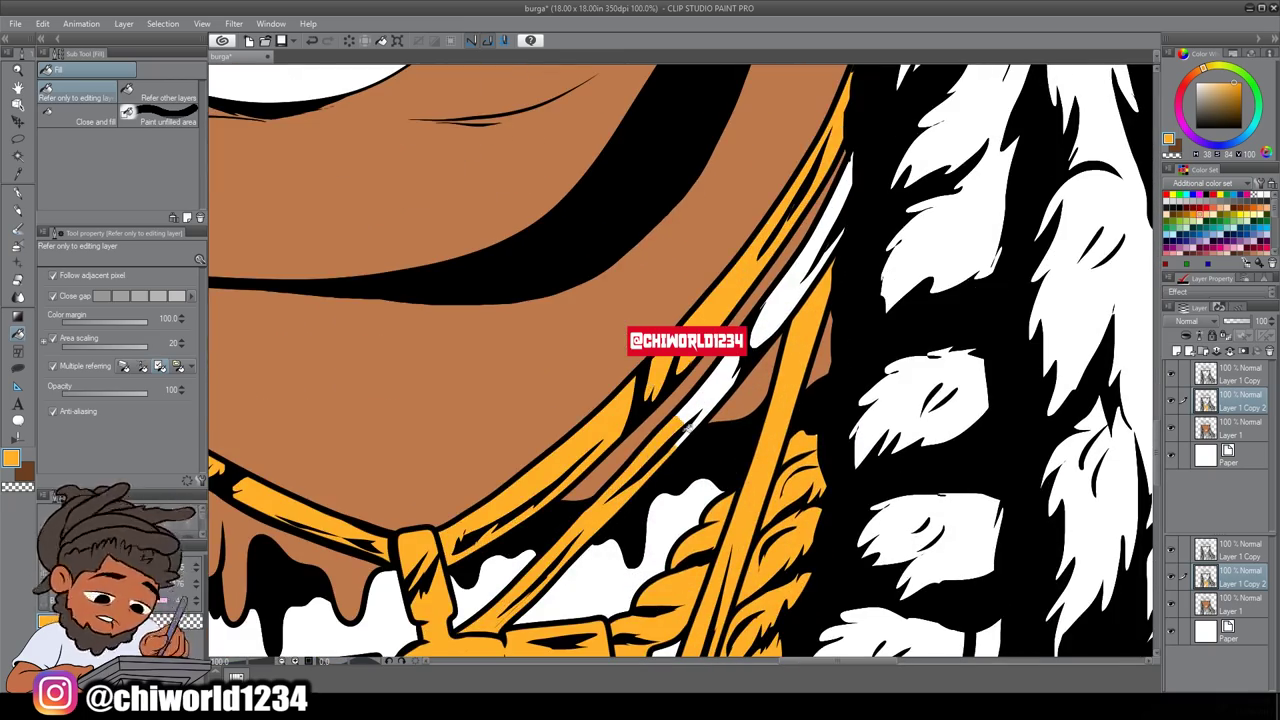
pyautogui.moveTo(840, 160); pyautogui.dragTo(700, 430)
pyautogui.scroll(-4, 832, 396)
pyautogui.scroll(1, 832, 396)
pyautogui.scroll(1, 832, 396)
pyautogui.scroll(-3, 820, 398)
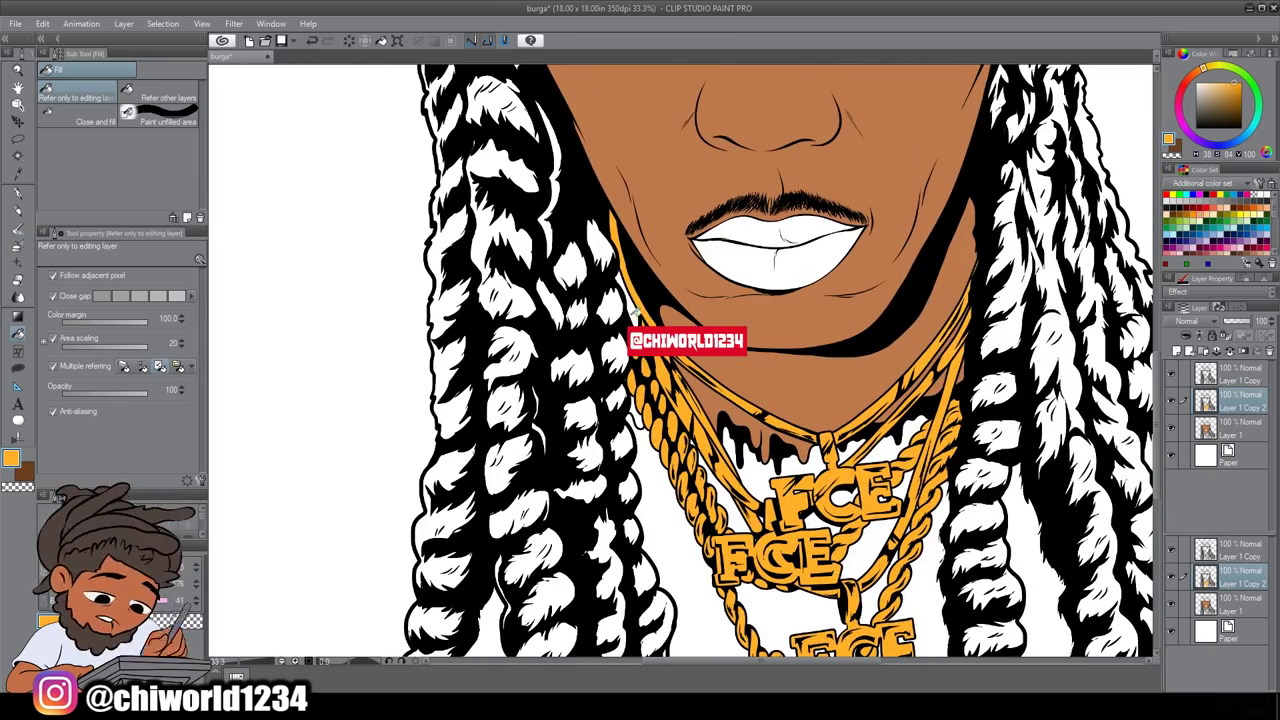
# Step: Switch to the Lasso fill tool and touch up the gold jewellery on Layer 1 Copy 2
pyautogui.scroll(3, 793, 400)
pyautogui.scroll(2, 793, 400)
pyautogui.press('u')
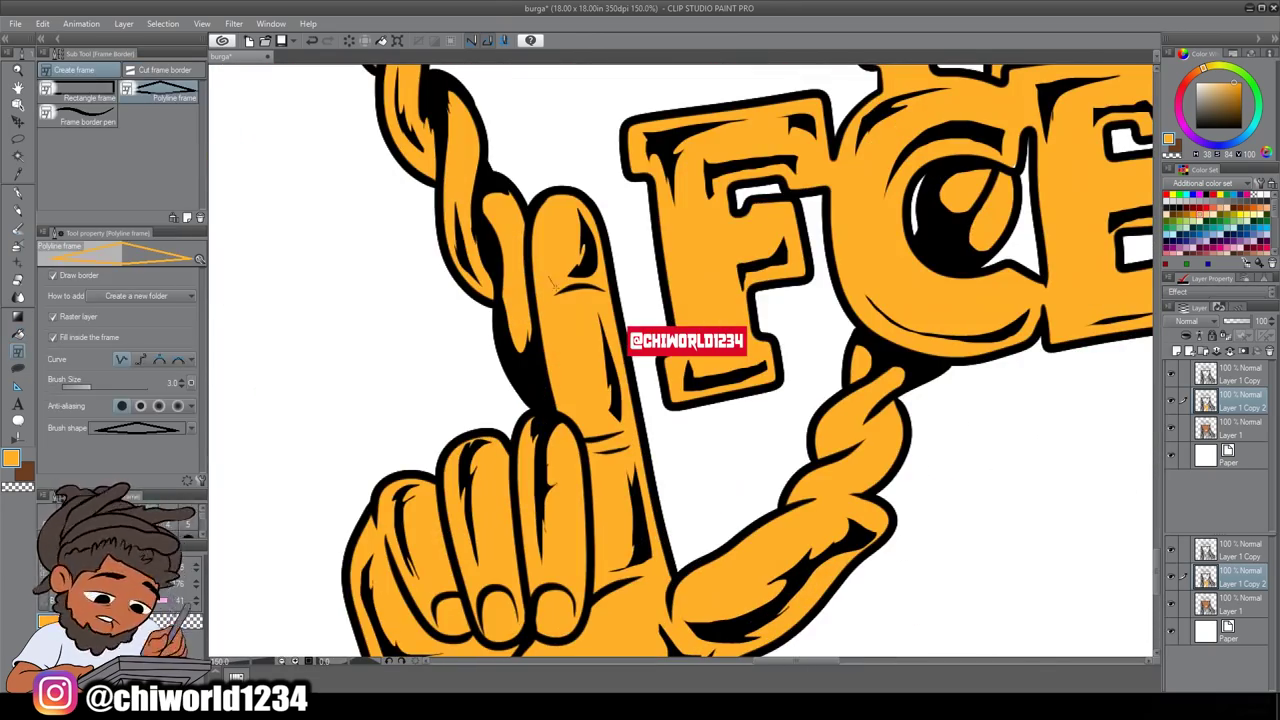
pyautogui.scroll(-4, 733, 422)
pyautogui.scroll(8, 846, 540)
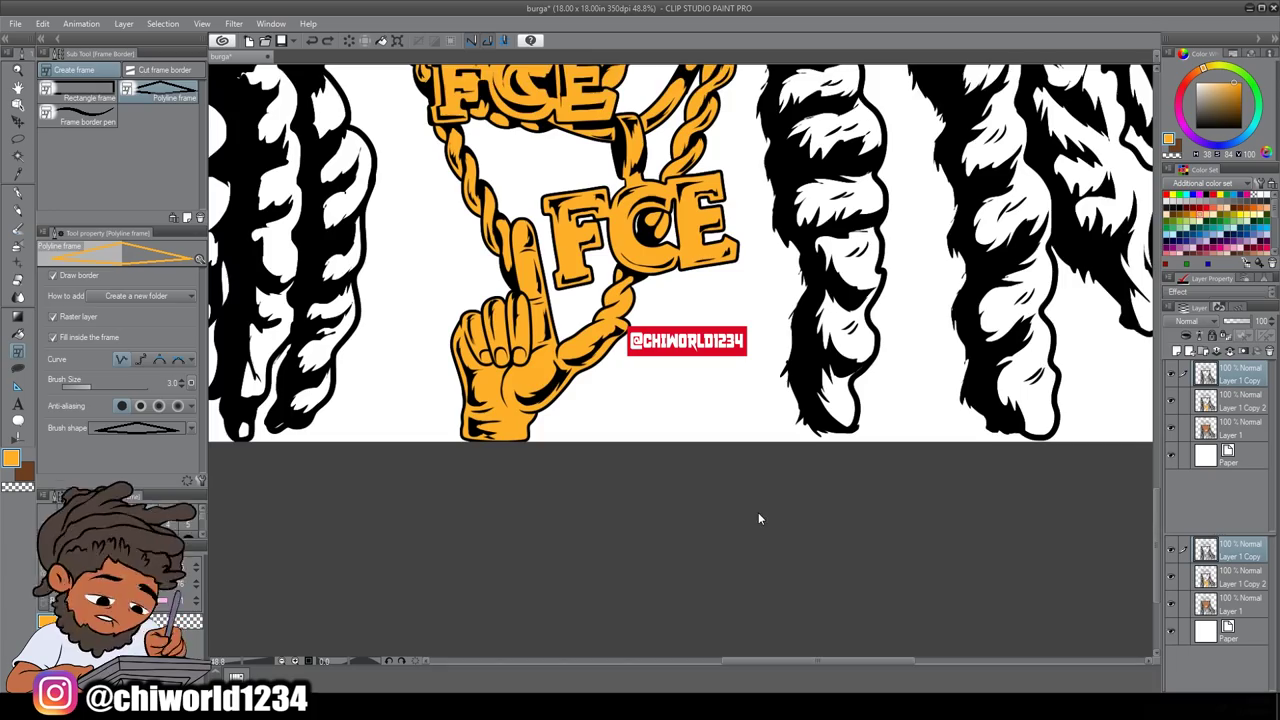
pyautogui.press('u')
pyautogui.moveTo(596, 430)
pyautogui.mouseDown()
pyautogui.moveTo(599, 452)
pyautogui.moveTo(597, 440)
pyautogui.mouseUp()
pyautogui.scroll(-2, 597, 440)
pyautogui.click(1240, 403)
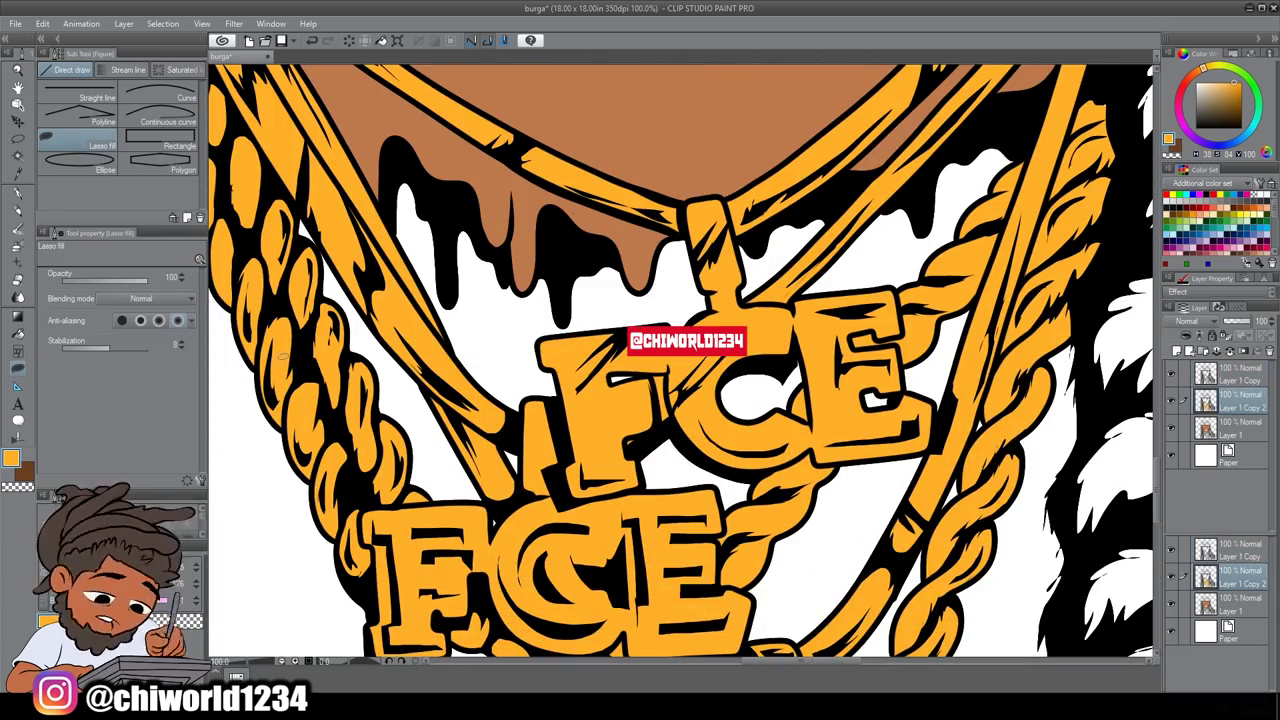
pyautogui.scroll(-4, 580, 630)
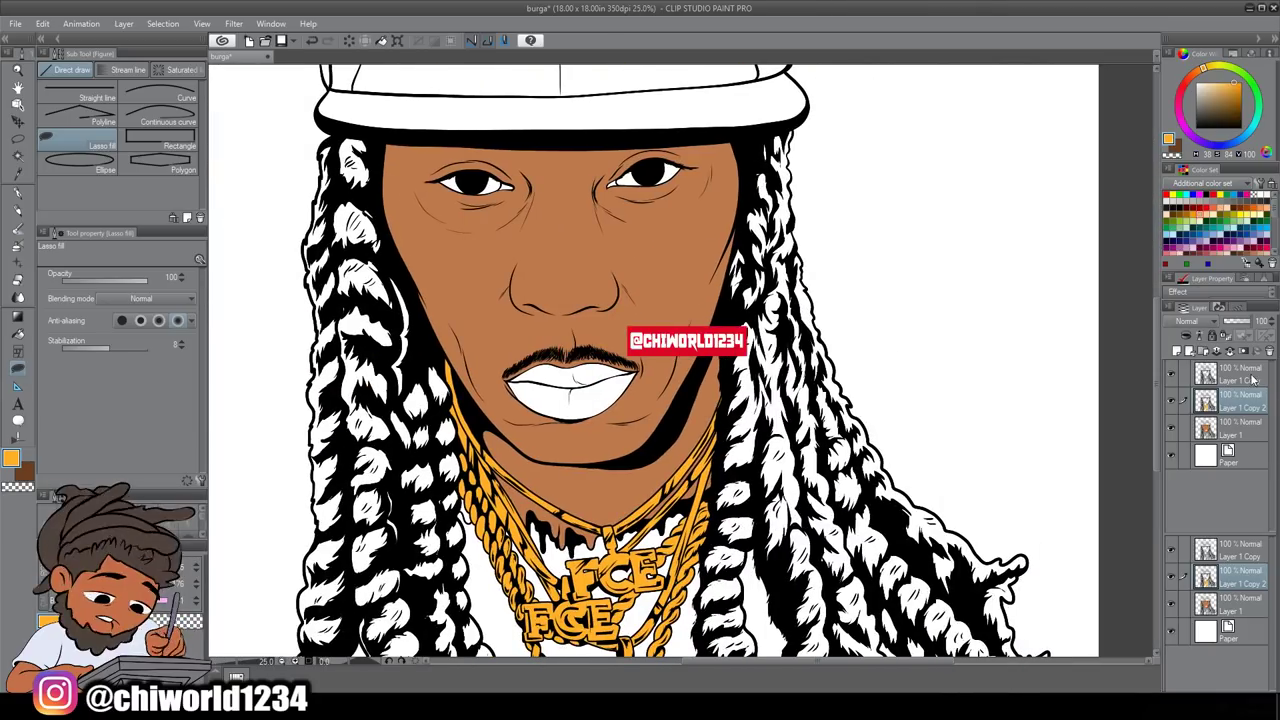
# Step: Duplicate the Layer 1 Copy line art, set a dark brown colour and activate the Fill tool on Layer 1 Copy
pyautogui.rightClick(1252, 378)
pyautogui.click(1215, 120)
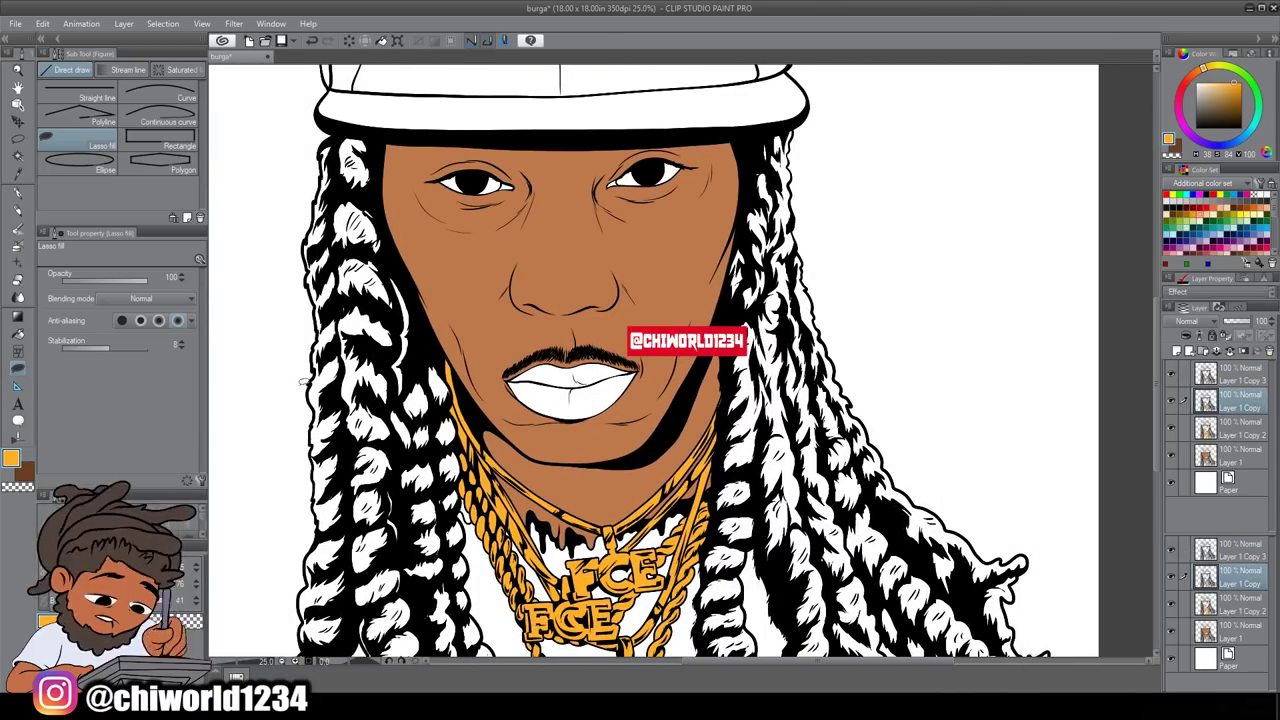
pyautogui.press('Return')
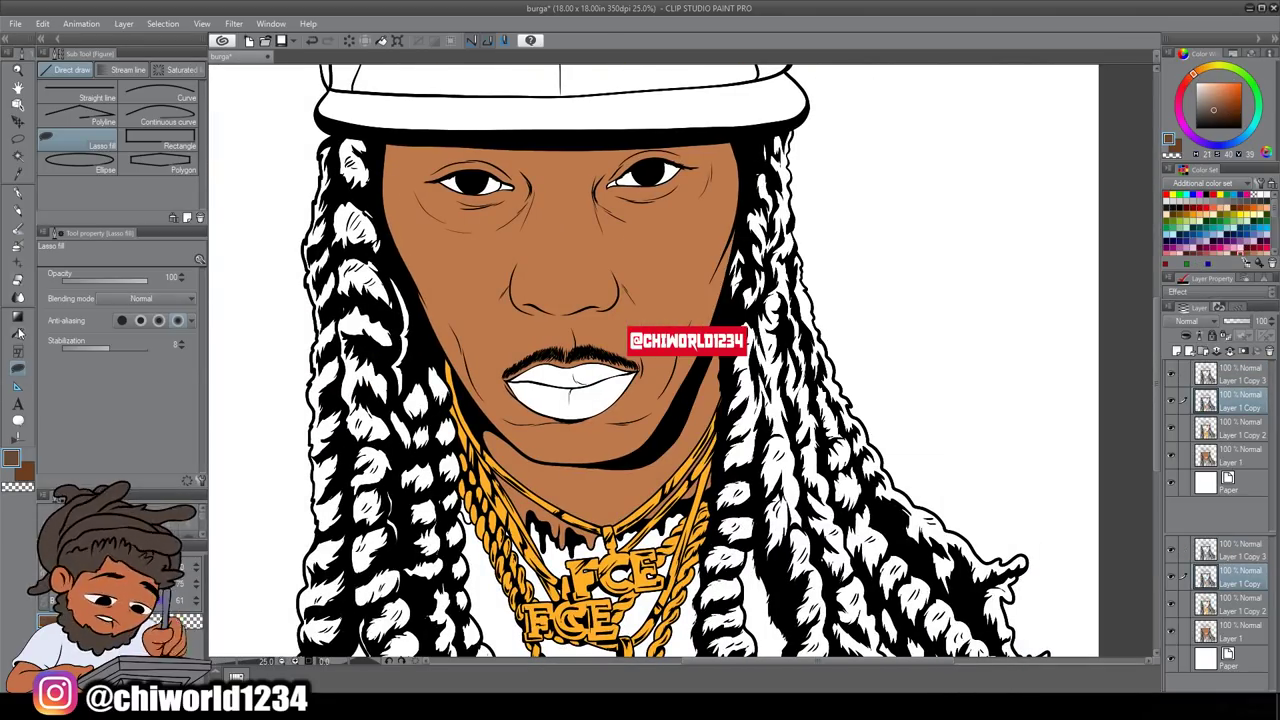
pyautogui.press('g')
# Step: Fill the dreadlocks on the picture's left side with dark brown, from the cap to the tips
pyautogui.moveTo(365, 310)
pyautogui.mouseDown()
pyautogui.moveTo(370, 520)
pyautogui.moveTo(388, 506)
pyautogui.mouseUp()
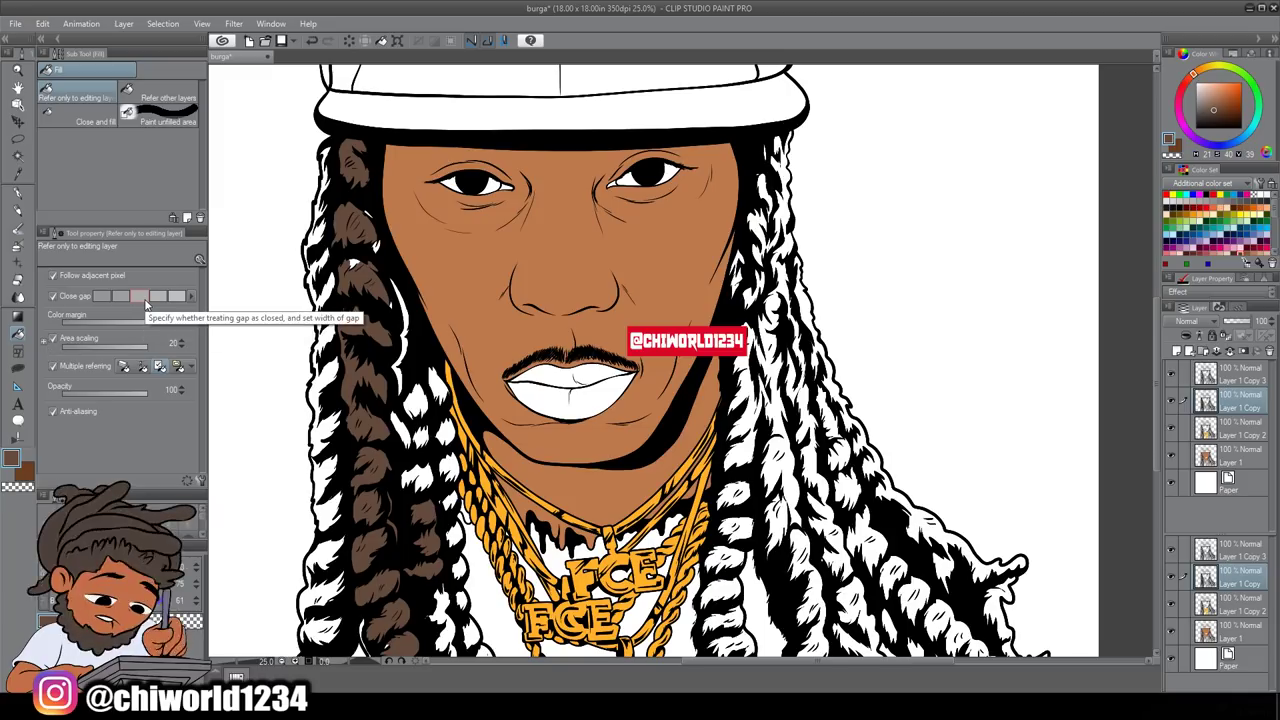
pyautogui.moveTo(400, 290)
pyautogui.mouseDown()
pyautogui.moveTo(402, 380)
pyautogui.moveTo(440, 391)
pyautogui.mouseUp()
pyautogui.moveTo(355, 243); pyautogui.dragTo(325, 600)
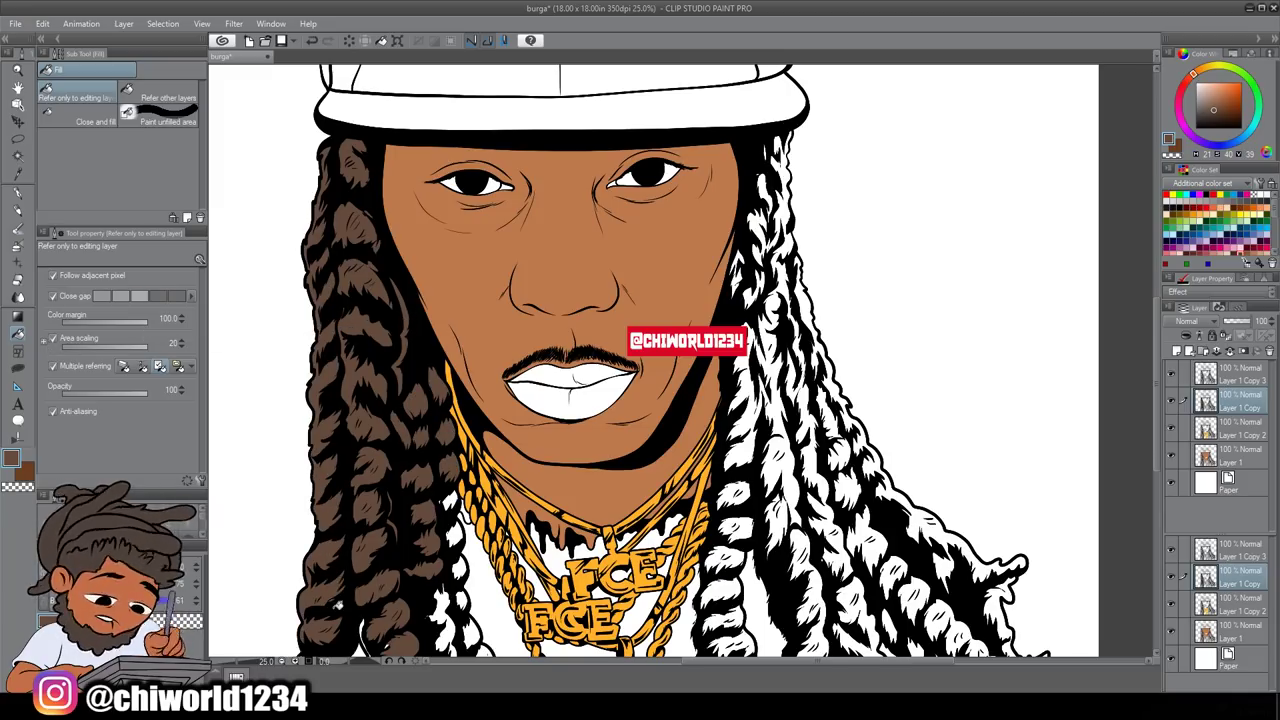
pyautogui.scroll(-5, 325, 600)
pyautogui.moveTo(310, 400)
pyautogui.mouseDown()
pyautogui.moveTo(380, 470)
pyautogui.moveTo(395, 420)
pyautogui.moveTo(451, 395)
pyautogui.mouseUp()
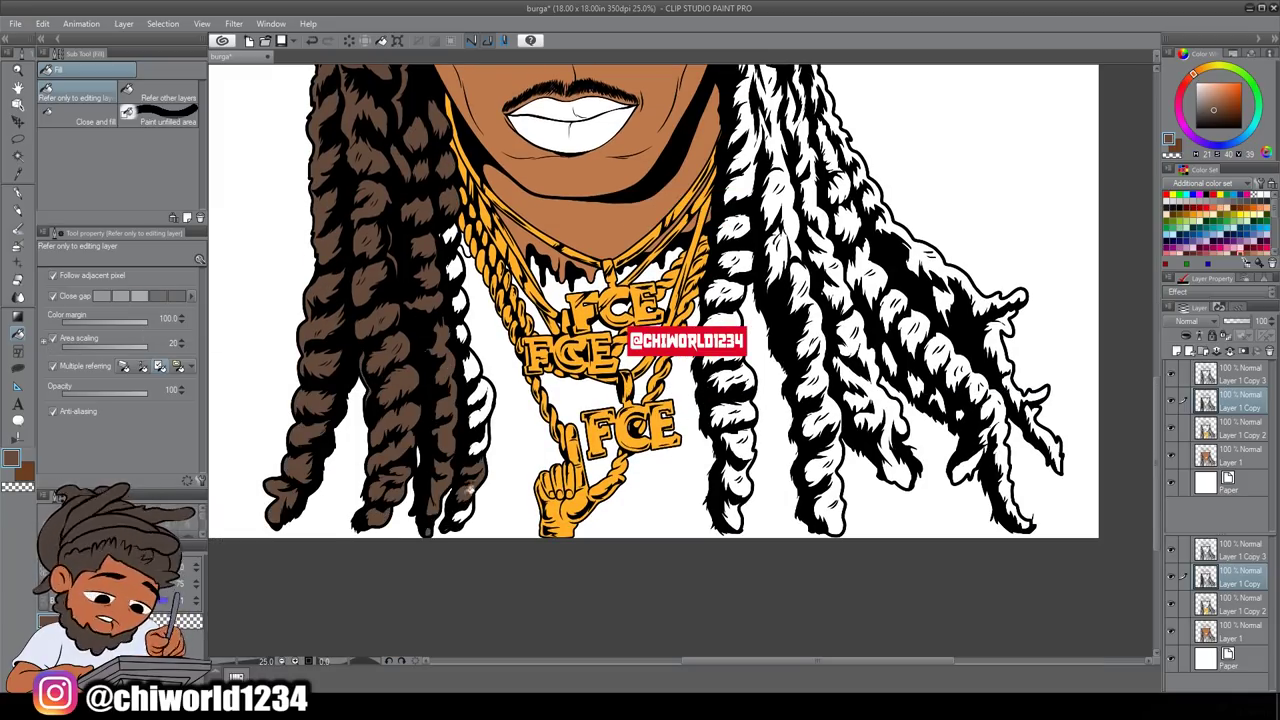
pyautogui.moveTo(470, 490); pyautogui.dragTo(480, 411)
# Step: Fill the dreadlocks on the picture's right side with dark brown, from the cap to the tips
pyautogui.scroll(-5, 440, 243)
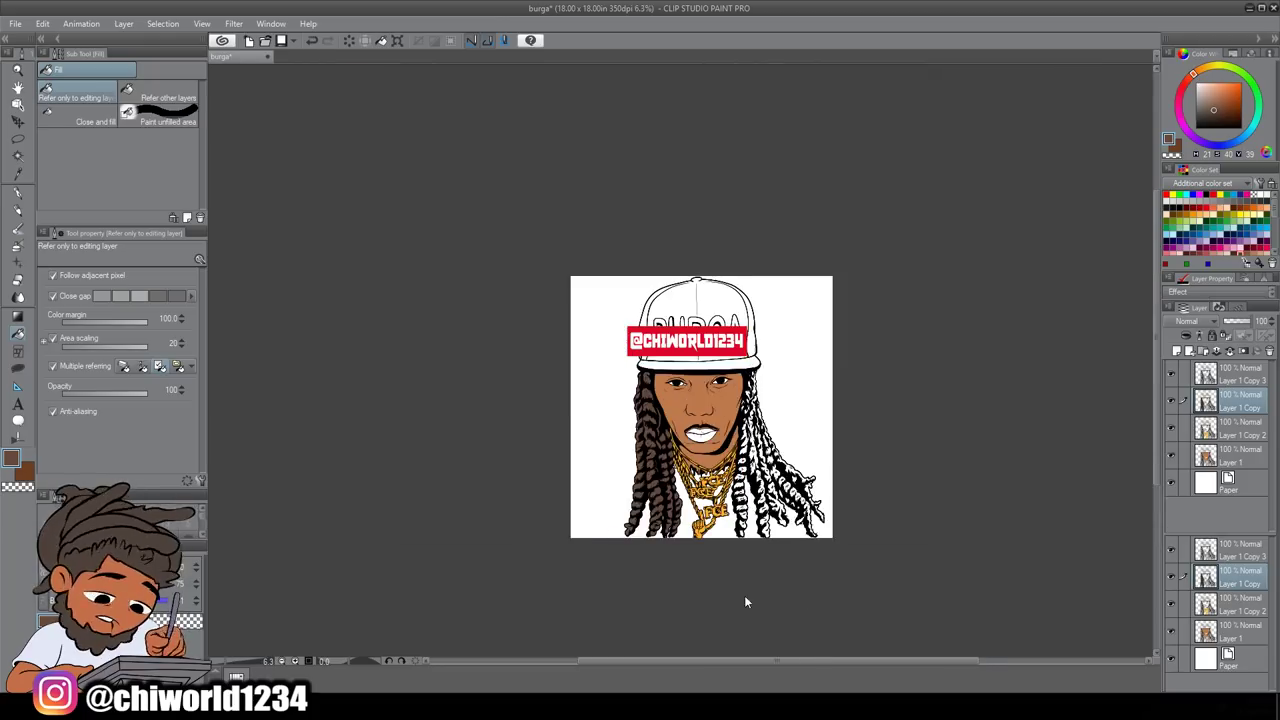
pyautogui.scroll(5, 700, 265)
pyautogui.moveTo(727, 421)
pyautogui.mouseDown()
pyautogui.moveTo(750, 466)
pyautogui.moveTo(704, 599)
pyautogui.moveTo(769, 632)
pyautogui.moveTo(687, 648)
pyautogui.mouseUp()
pyautogui.scroll(-3, 701, 553)
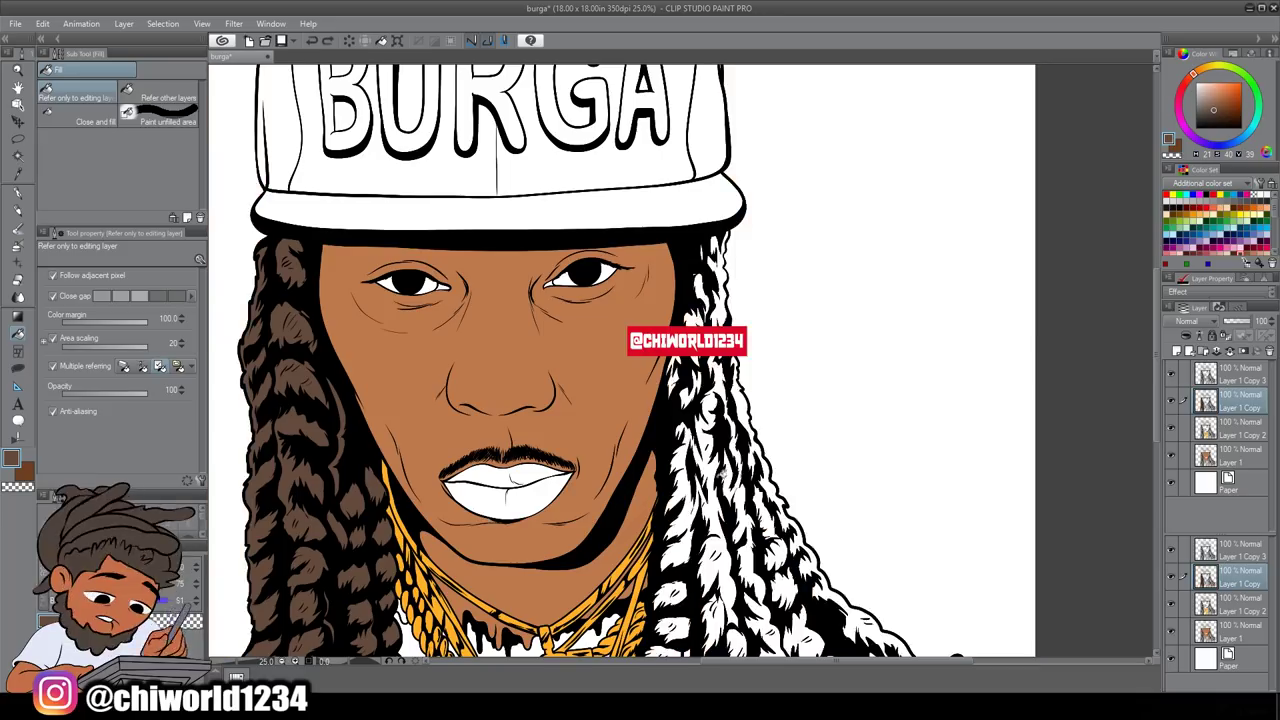
pyautogui.scroll(3, 700, 520)
pyautogui.moveTo(690, 110)
pyautogui.mouseDown()
pyautogui.moveTo(740, 390)
pyautogui.moveTo(774, 420)
pyautogui.moveTo(835, 425)
pyautogui.moveTo(864, 446)
pyautogui.moveTo(892, 390)
pyautogui.moveTo(963, 570)
pyautogui.moveTo(975, 545)
pyautogui.mouseUp()
pyautogui.scroll(-3, 800, 450)
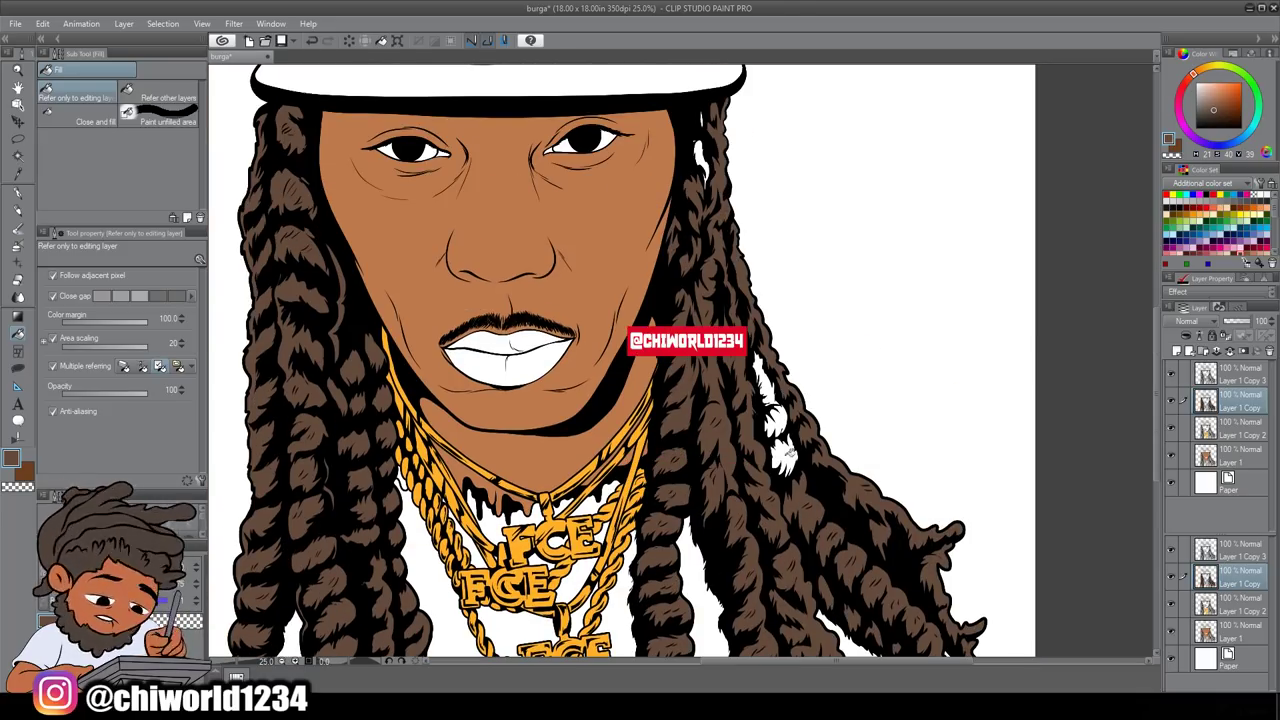
pyautogui.scroll(3, 700, 288)
pyautogui.scroll(-3, 754, 519)
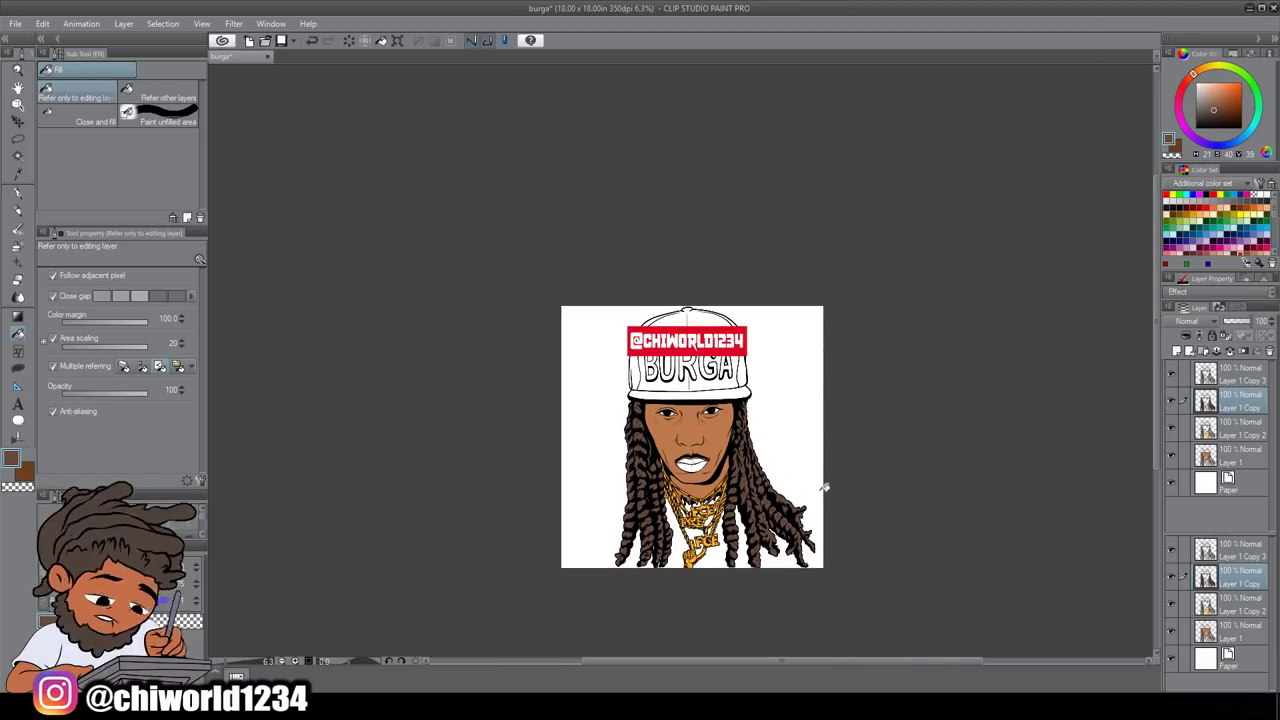
# Step: Set the fill colour to 322F39 and fill the cap's crown and brim on Layer 1 Copy 3
pyautogui.click(1169, 139)
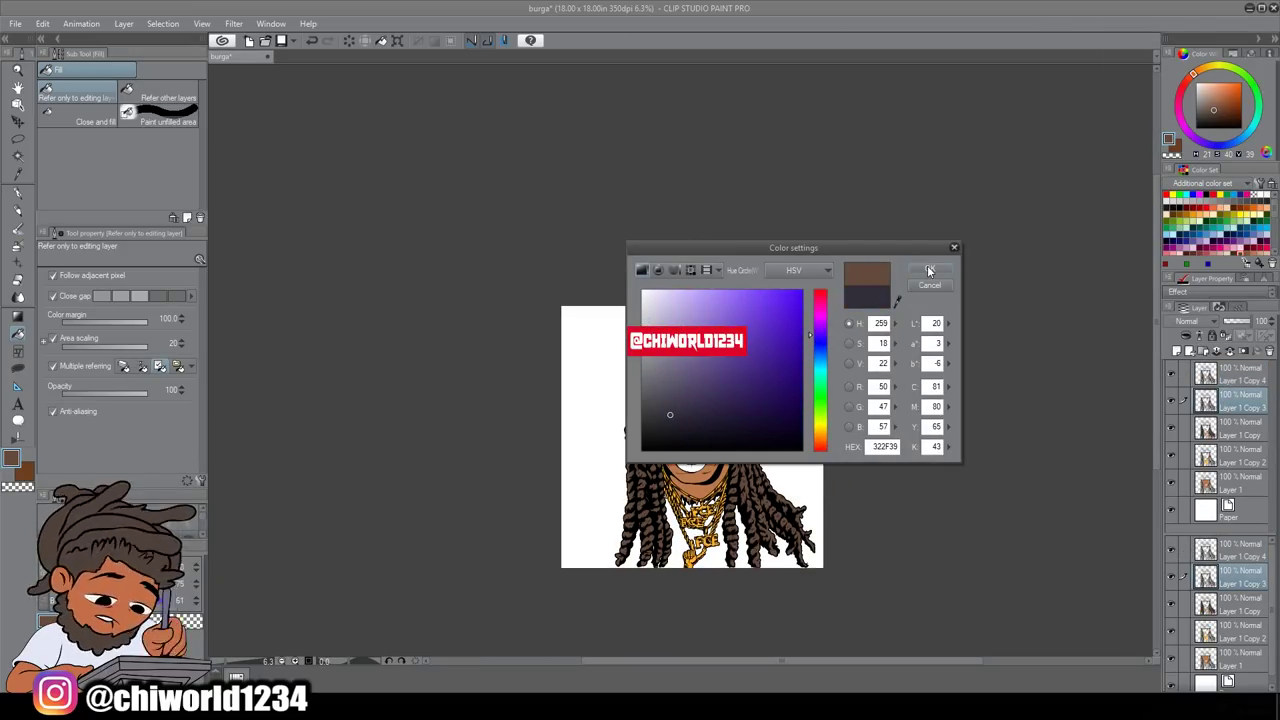
pyautogui.click(928, 271)
pyautogui.scroll(3, 690, 330)
pyautogui.click(600, 251)
pyautogui.click(670, 520)
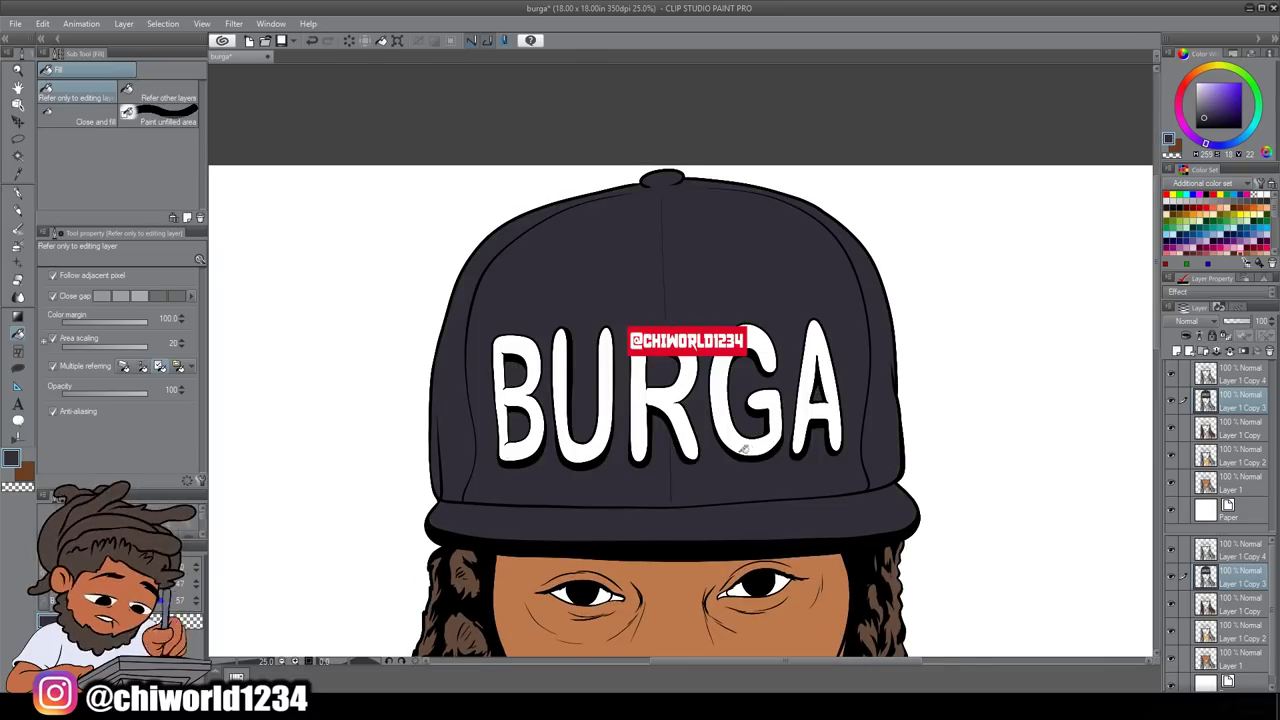
# Step: Duplicate the Layer 1 Copy 4 line art twice and leave Layer 1 Copy 4 as the active layer
pyautogui.scroll(-5, 744, 450)
pyautogui.rightClick(1207, 400)
pyautogui.click(1180, 385)
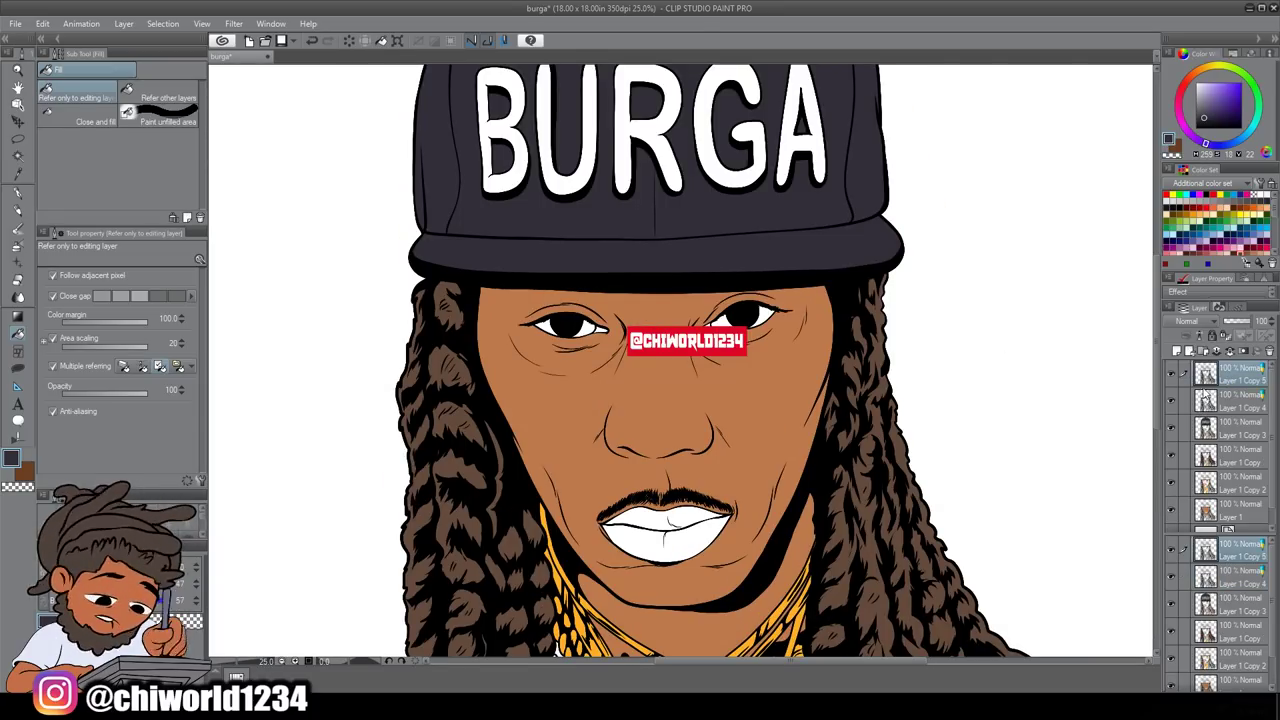
pyautogui.rightClick(1207, 400)
pyautogui.click(1158, 209)
pyautogui.rightClick(1207, 427)
pyautogui.click(1158, 236)
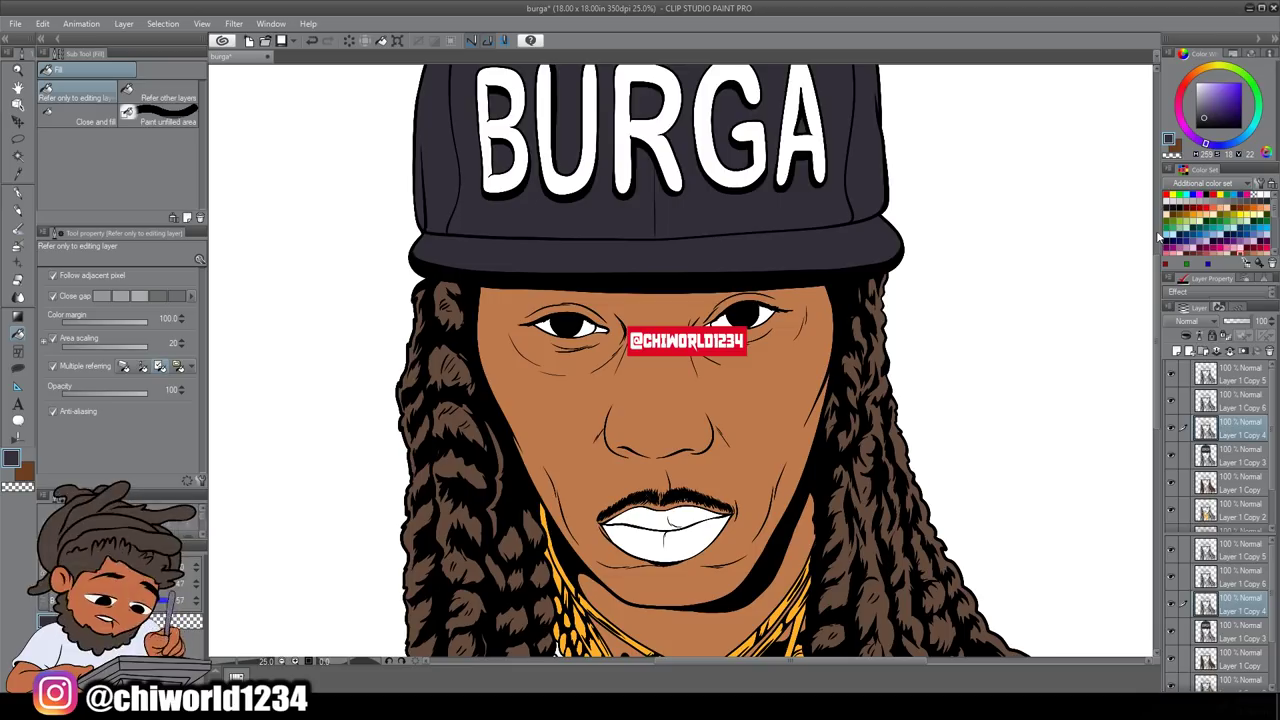
# Step: Choose a near-white colour and fill the BURGA lettering on the cap and the whites of the eyes
pyautogui.click(1168, 140)
pyautogui.click(646, 290)
pyautogui.click(928, 271)
pyautogui.scroll(3, 548, 288)
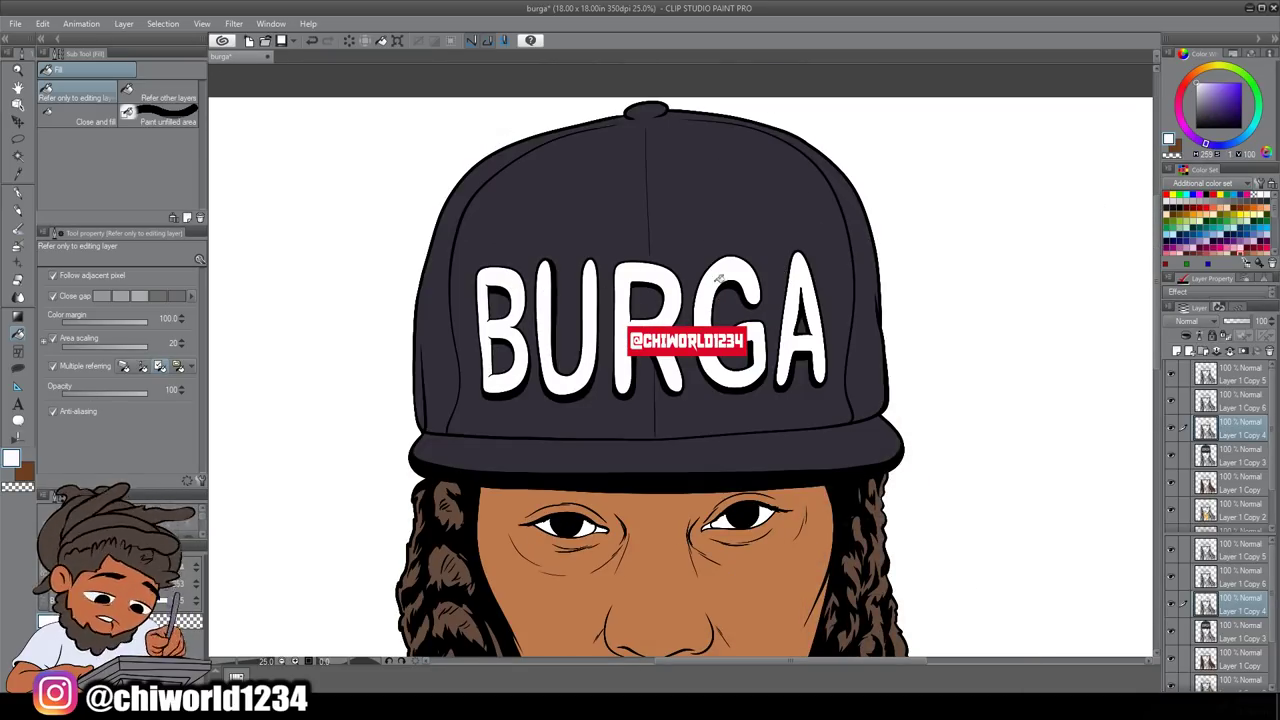
pyautogui.scroll(5, 724, 520)
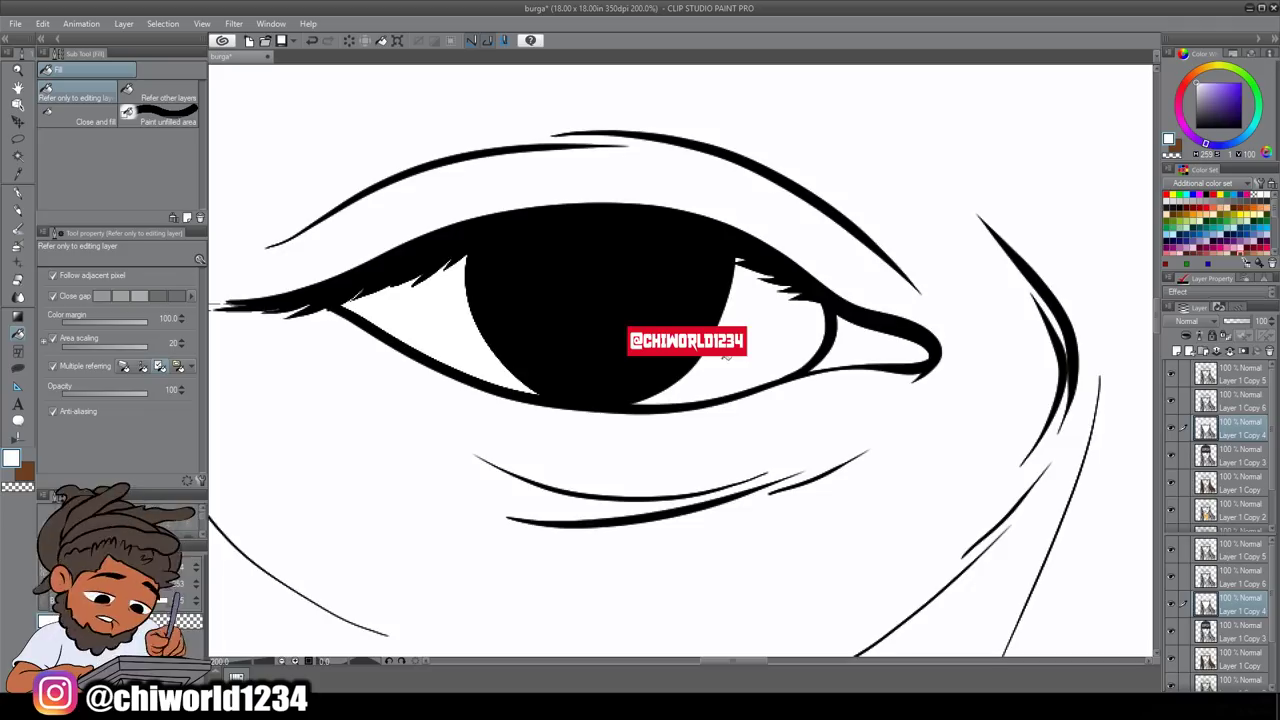
pyautogui.press('u')
pyautogui.scroll(-5, 648, 303)
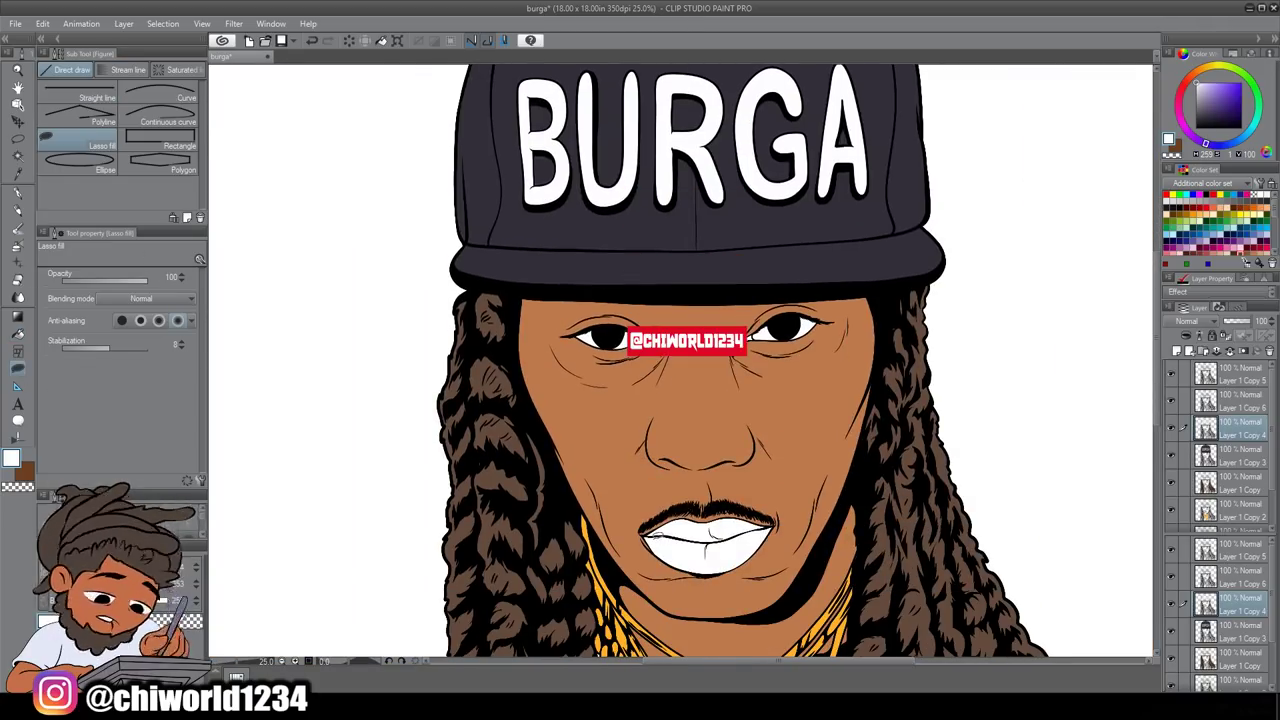
# Step: Choose a muted reddish brown as the fill colour and fill the upper lip on Layer 1 Copy 4
pyautogui.scroll(2, 654, 534)
pyautogui.moveTo(654, 350); pyautogui.dragTo(654, 520)
pyautogui.click(1168, 140)
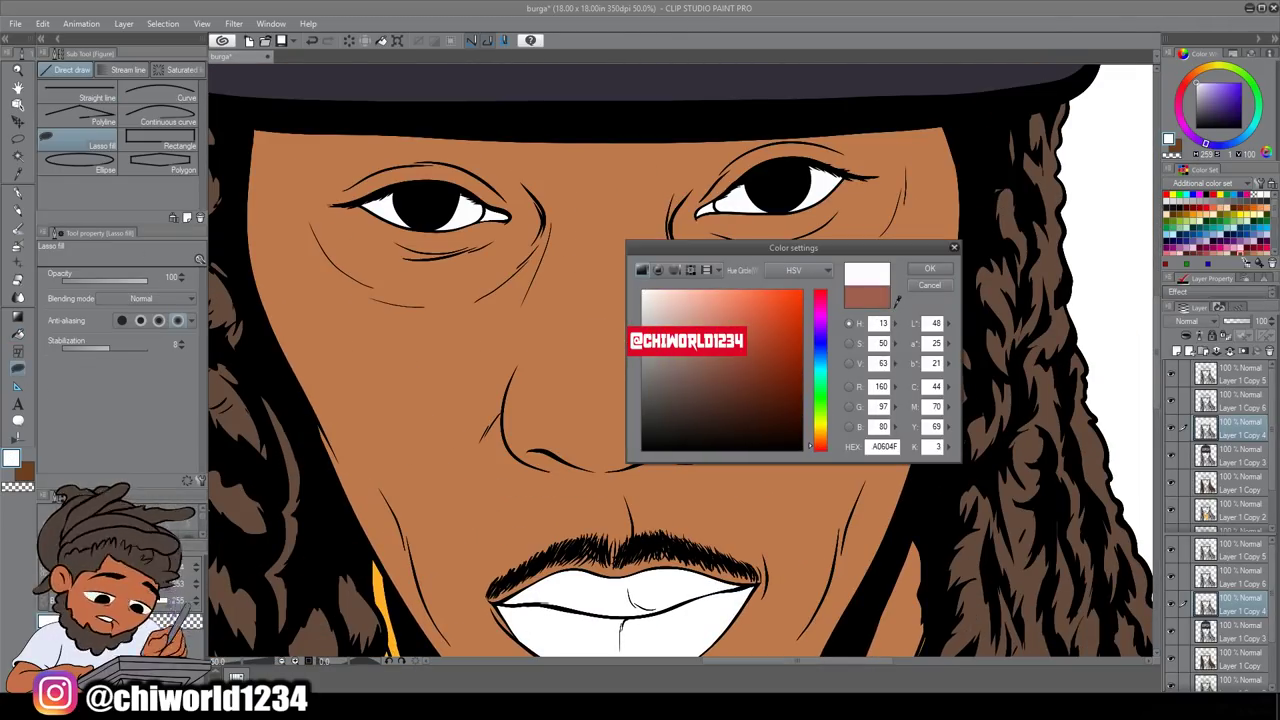
pyautogui.moveTo(700, 385); pyautogui.dragTo(725, 359)
pyautogui.click(929, 268)
pyautogui.press('g')
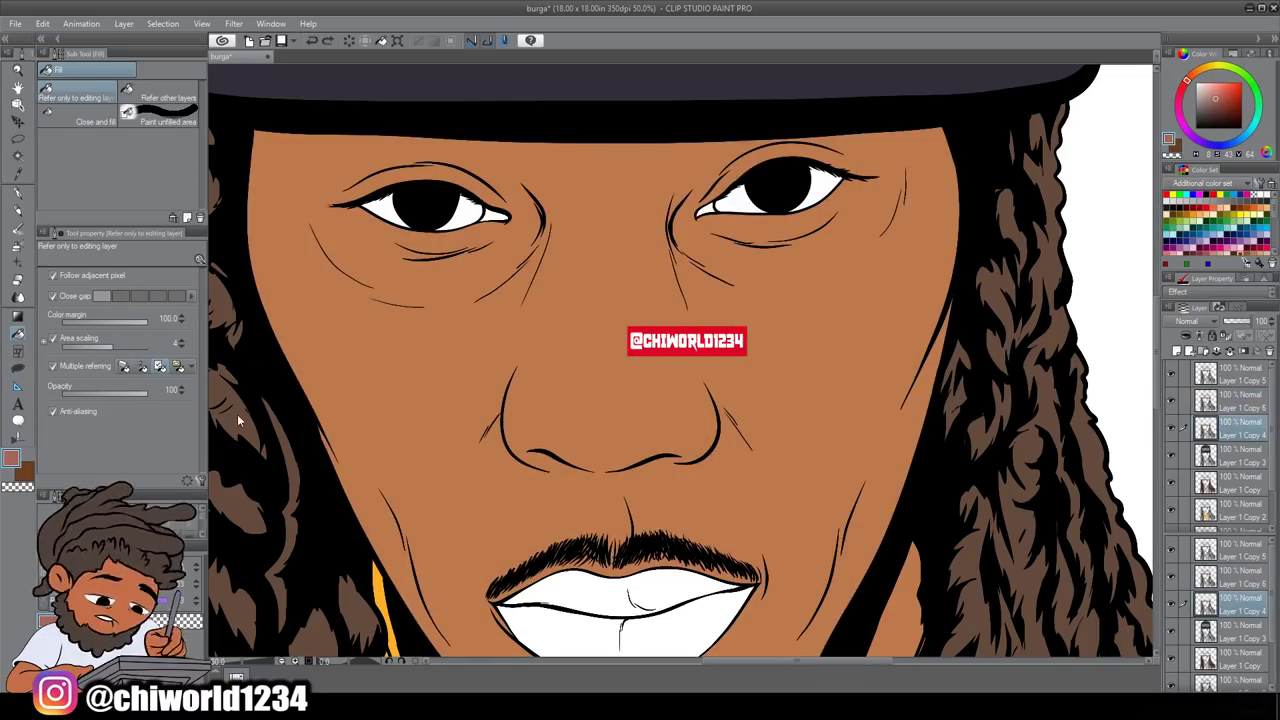
pyautogui.click(238, 422)
pyautogui.hotkey('ctrl', 'z')
pyautogui.click(576, 584)
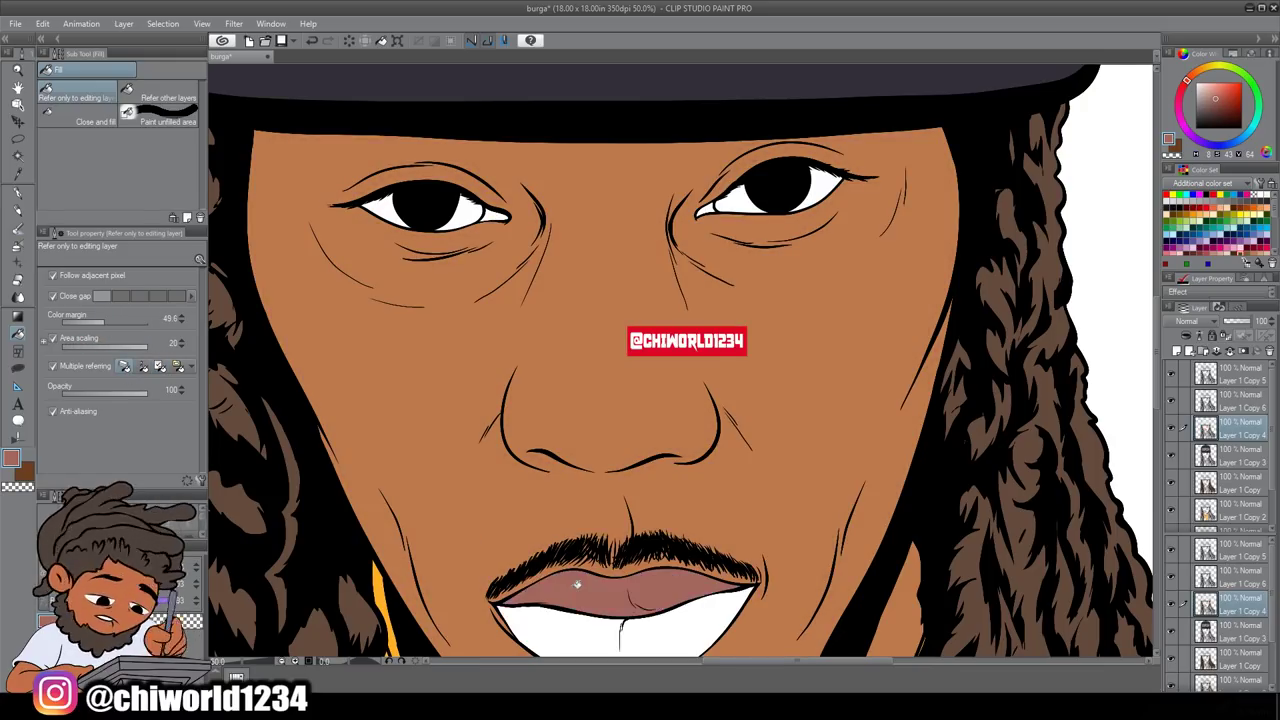
# Step: Set the fill colour to DE8A7D and fill the lower lip
pyautogui.scroll(-5, 576, 584)
pyautogui.scroll(5, 730, 424)
pyautogui.click(11, 458)
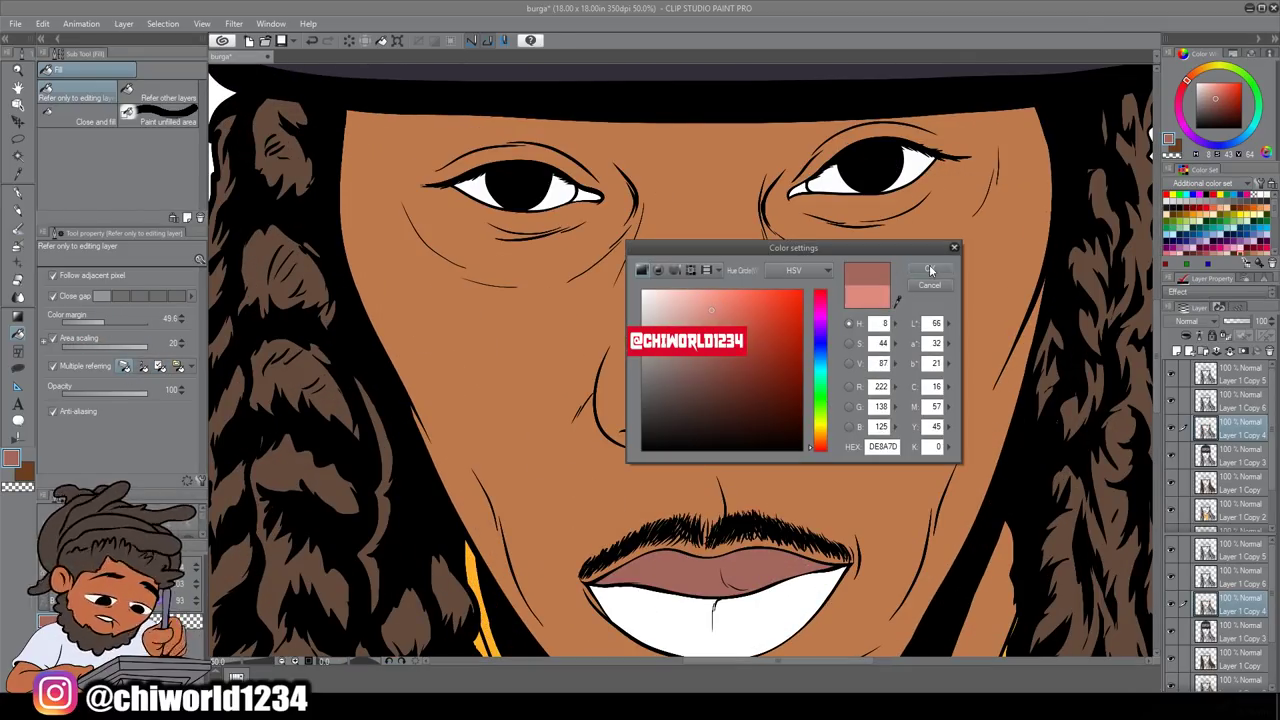
pyautogui.click(930, 271)
pyautogui.scroll(-5, 797, 395)
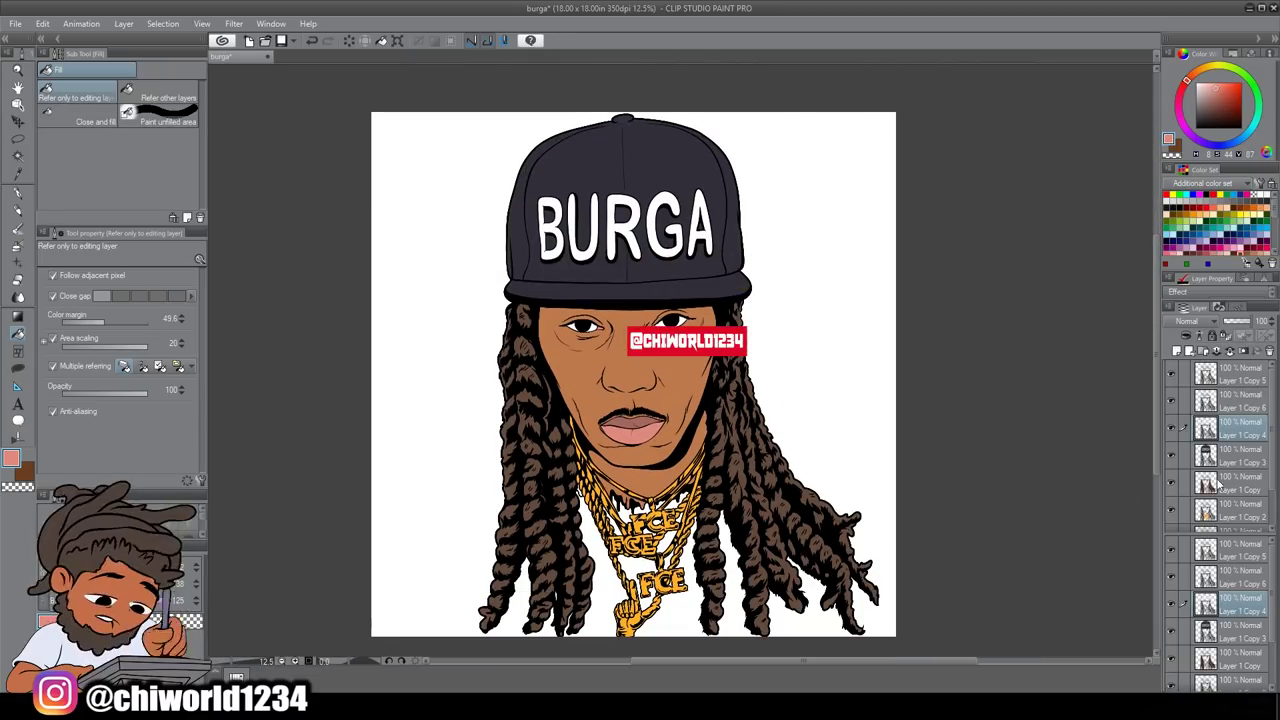
# Step: Adjust the skin on Layer 1 with Hue/Saturation/Luminosity, setting hue to -7 and luminosity to -8
pyautogui.scroll(-2, 1217, 485)
pyautogui.click(42, 23)
pyautogui.moveTo(194, 280)
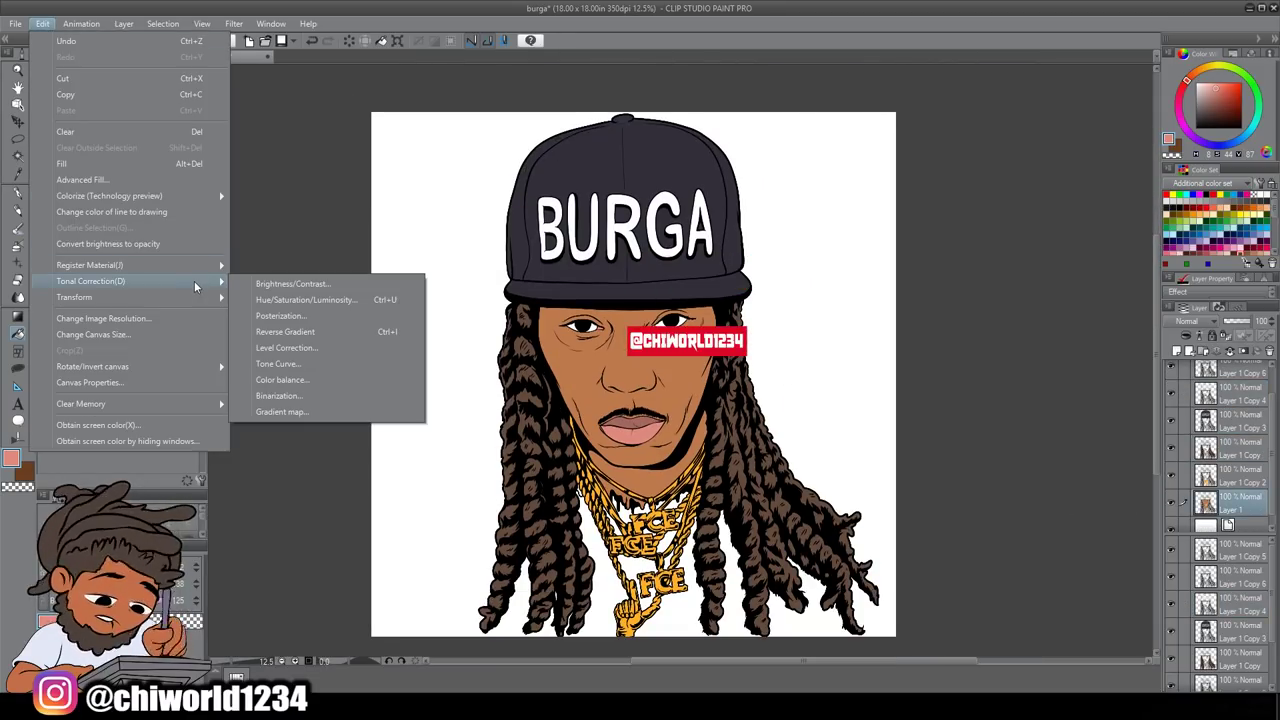
pyautogui.click(320, 301)
pyautogui.click(908, 425)
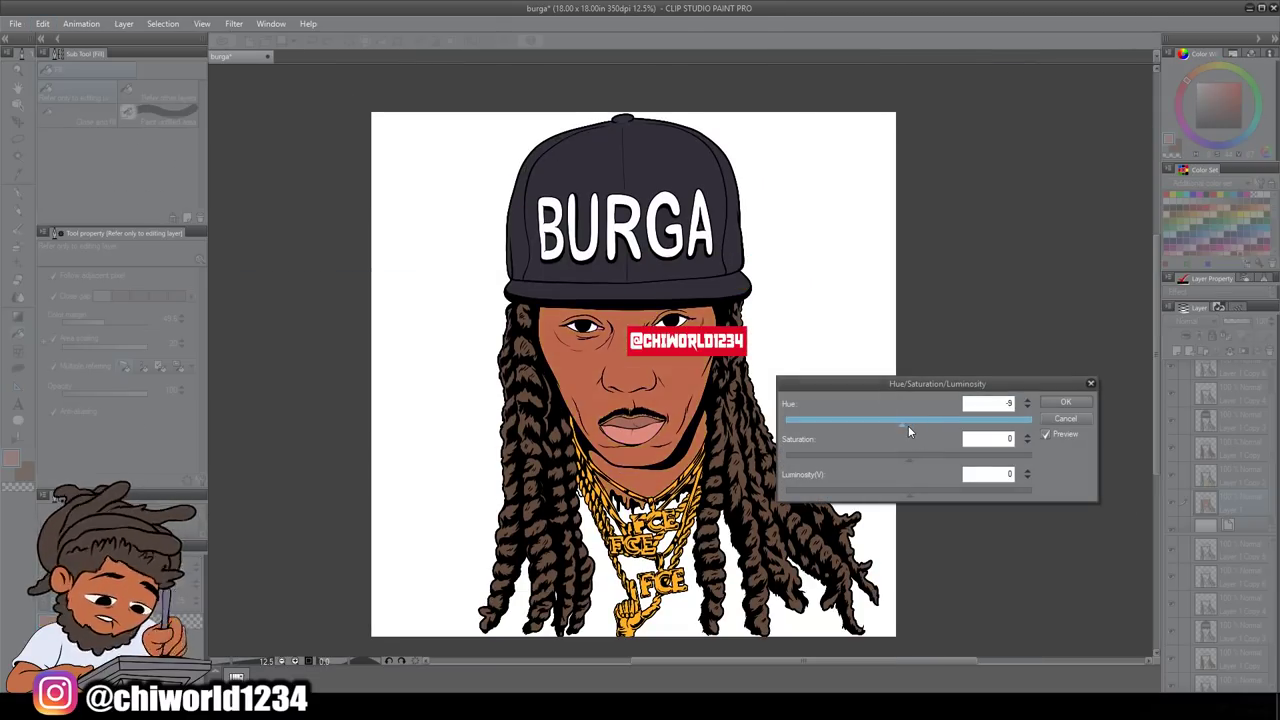
pyautogui.click(914, 493)
pyautogui.moveTo(915, 494); pyautogui.dragTo(897, 491)
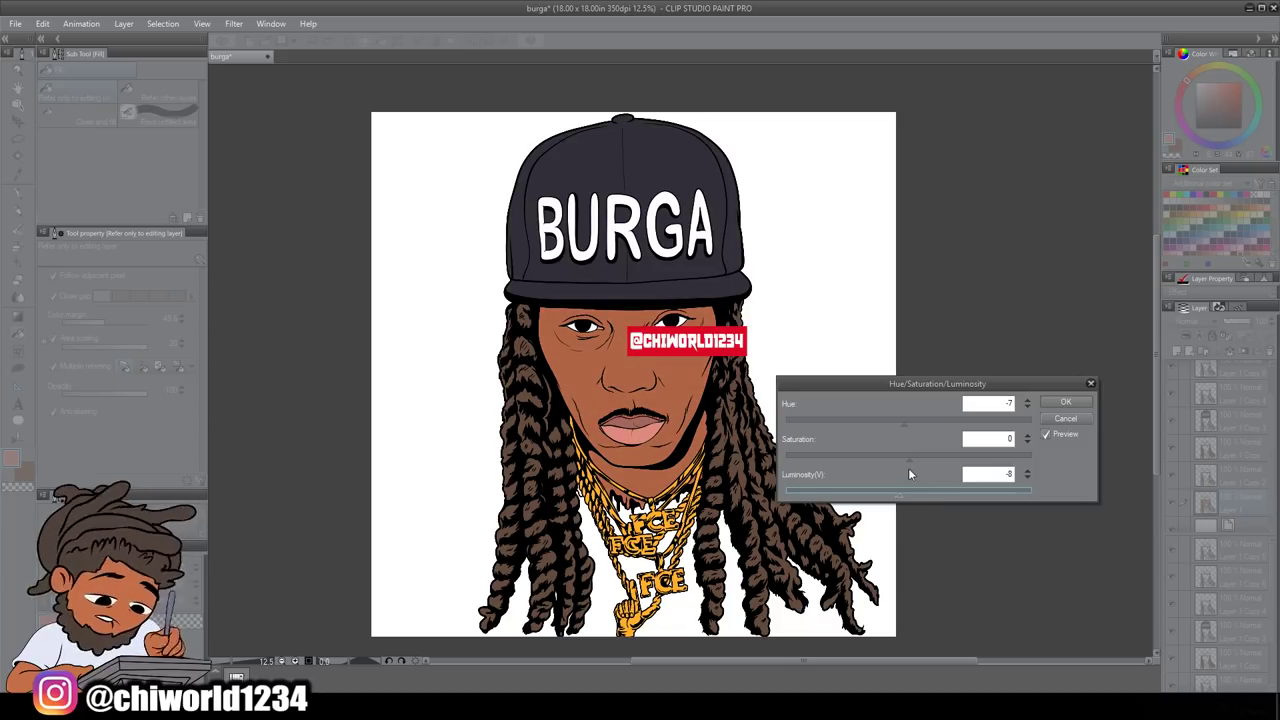
pyautogui.click(1078, 403)
# Step: Darken the dreadlocks on Layer 1 Copy with Hue/Saturation/Luminosity, using saturation -8 and luminosity -41
pyautogui.click(42, 23)
pyautogui.moveTo(194, 281)
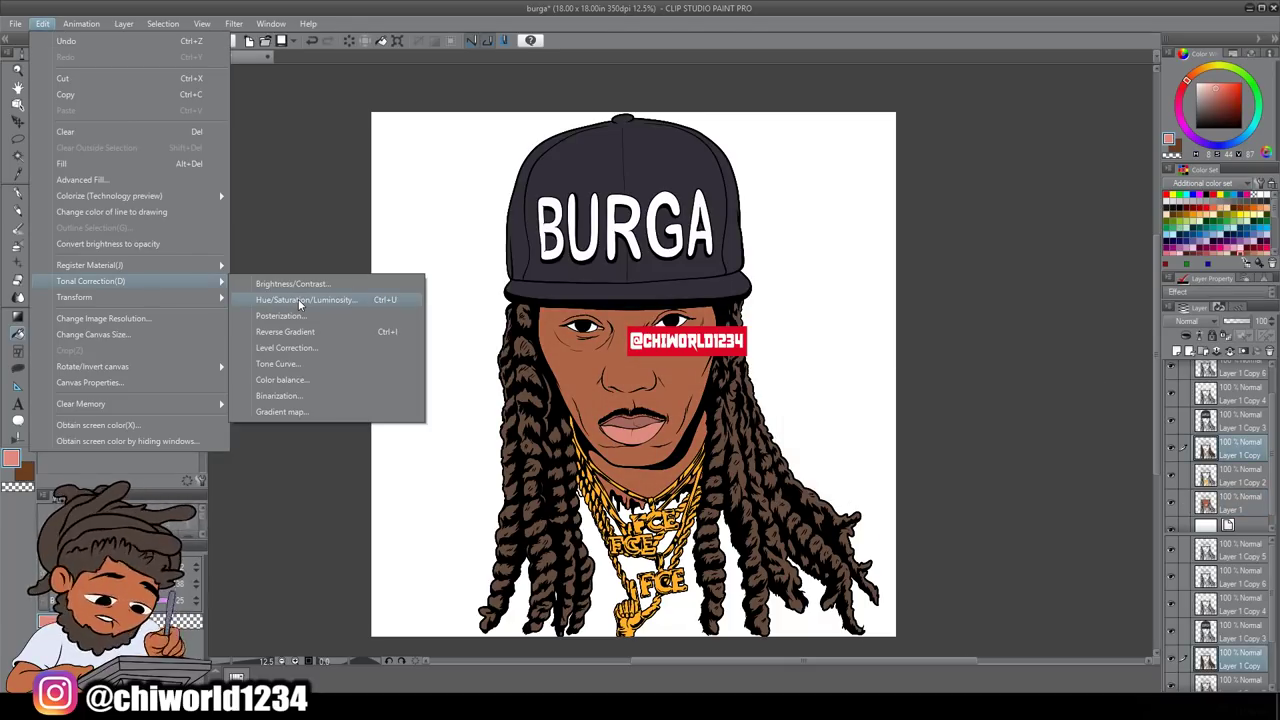
pyautogui.click(300, 303)
pyautogui.click(907, 491)
pyautogui.click(910, 454)
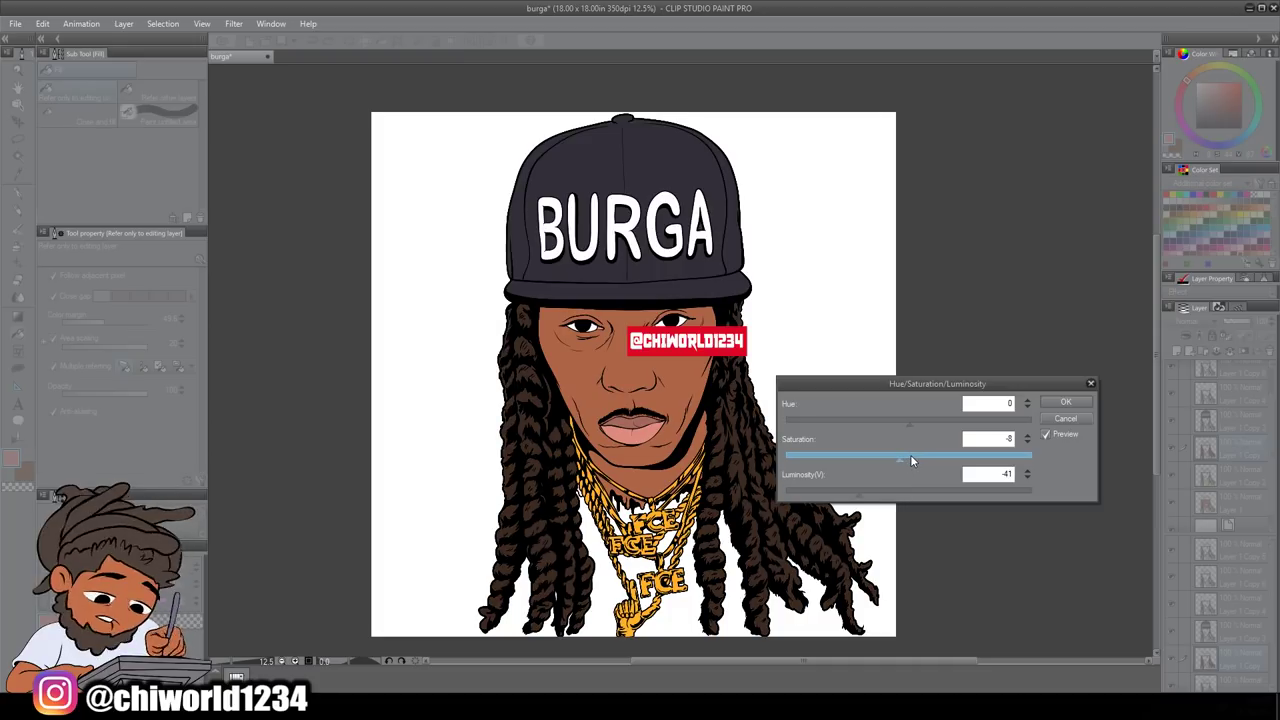
pyautogui.click(1063, 400)
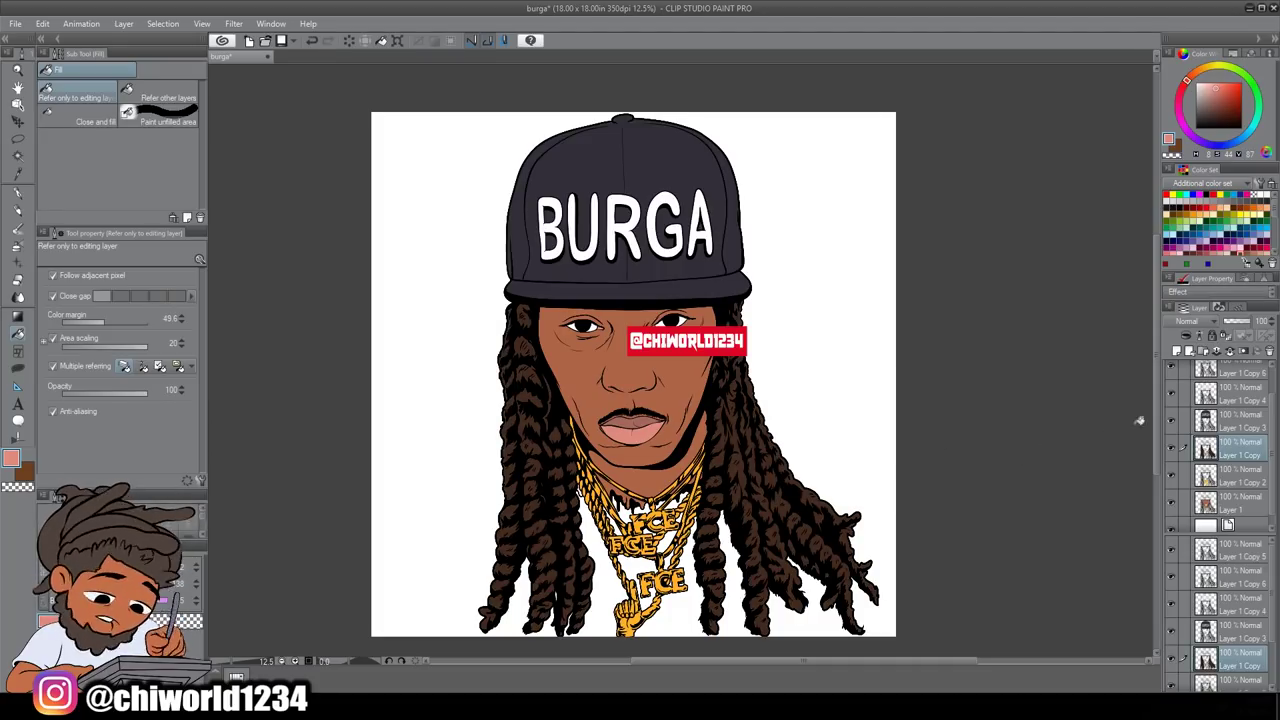
# Step: Create a selection from the Layer 1 skin layer and add a new raster layer directly above it
pyautogui.rightClick(1222, 500)
pyautogui.moveTo(1190, 339)
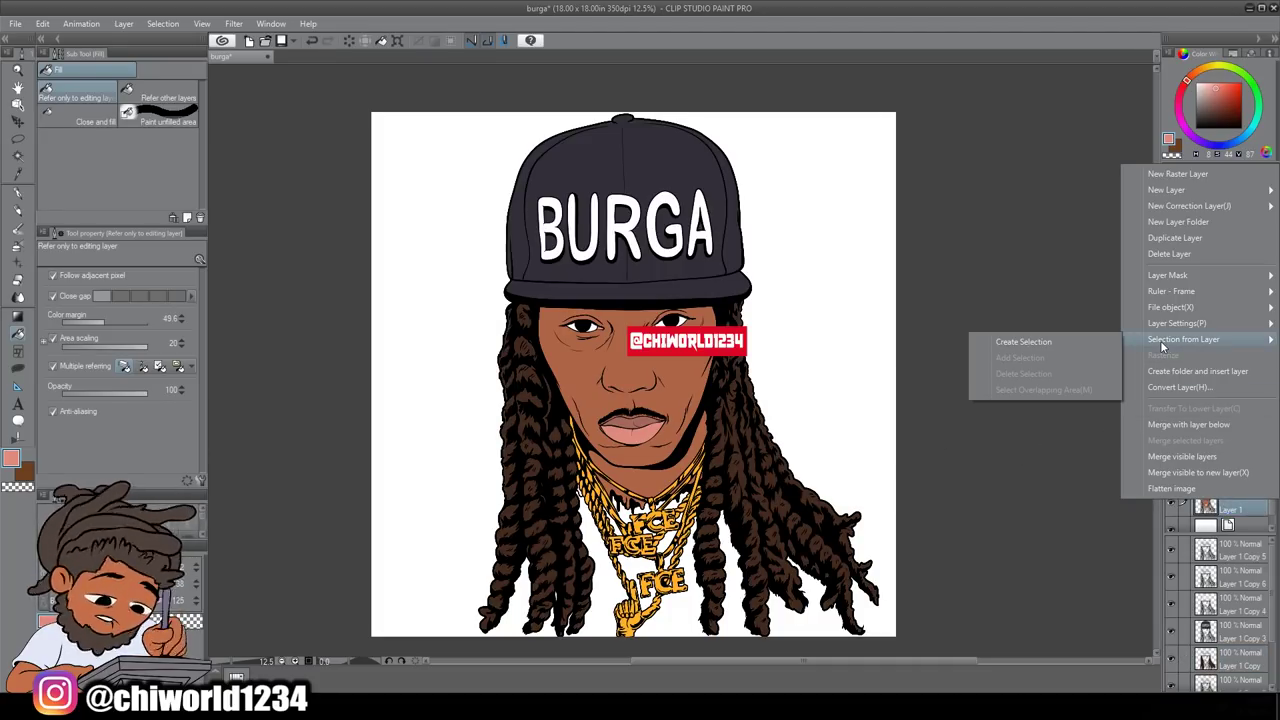
pyautogui.click(1055, 341)
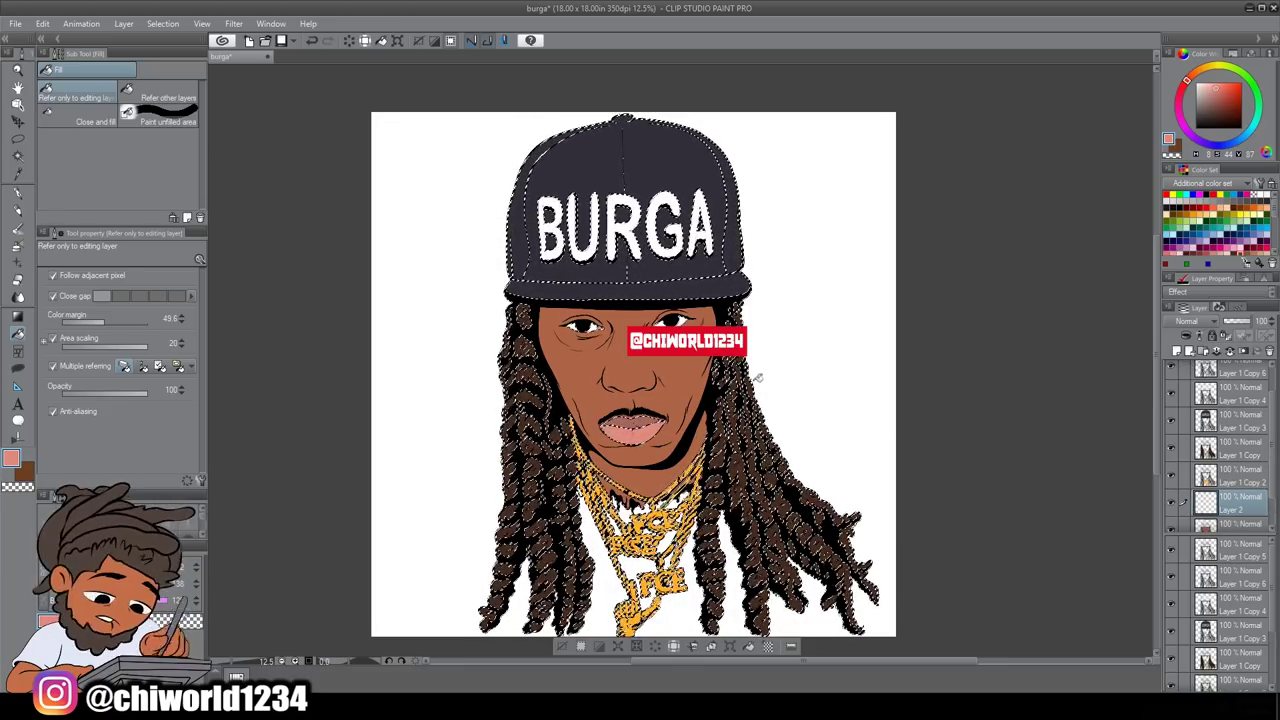
# Step: Sample the skin colour, darken it to a deep reddish brown, and lasso-fill the shadow along the underside of the nose
pyautogui.scroll(5, 623, 411)
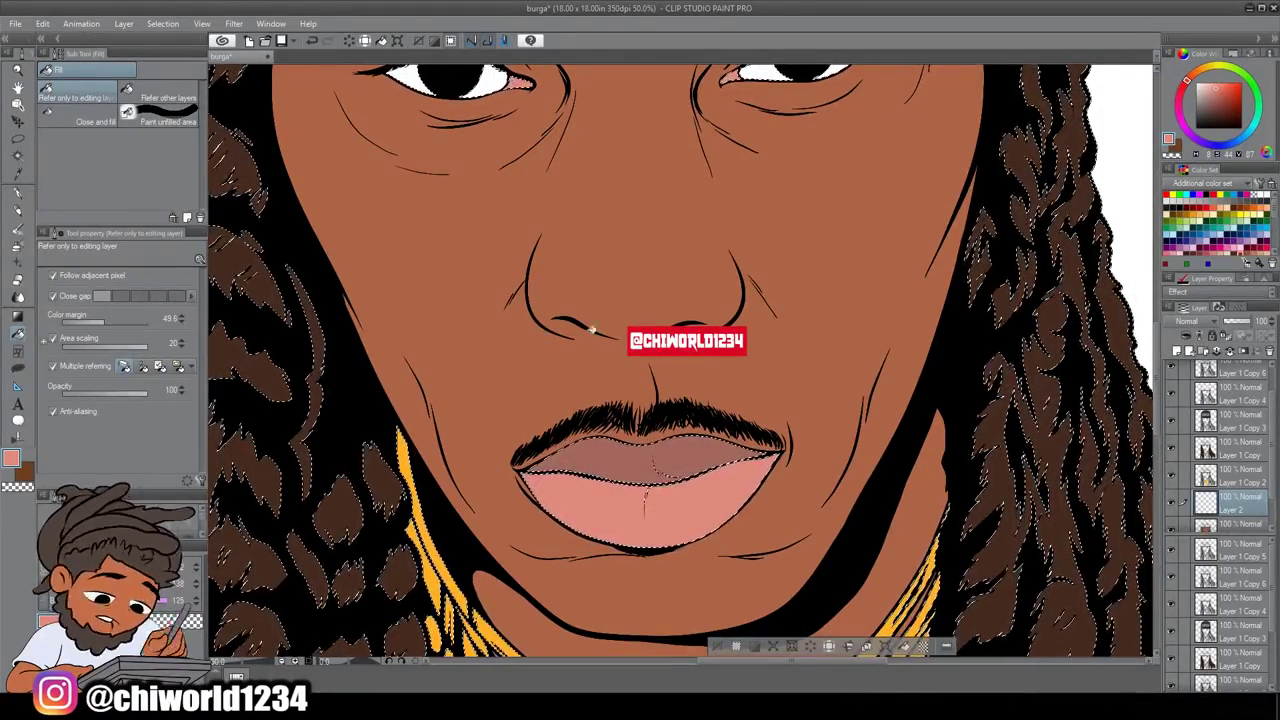
pyautogui.keyDown('alt'); pyautogui.click(591, 330); pyautogui.keyUp('alt')
pyautogui.click(944, 445)
pyautogui.click(18, 368)
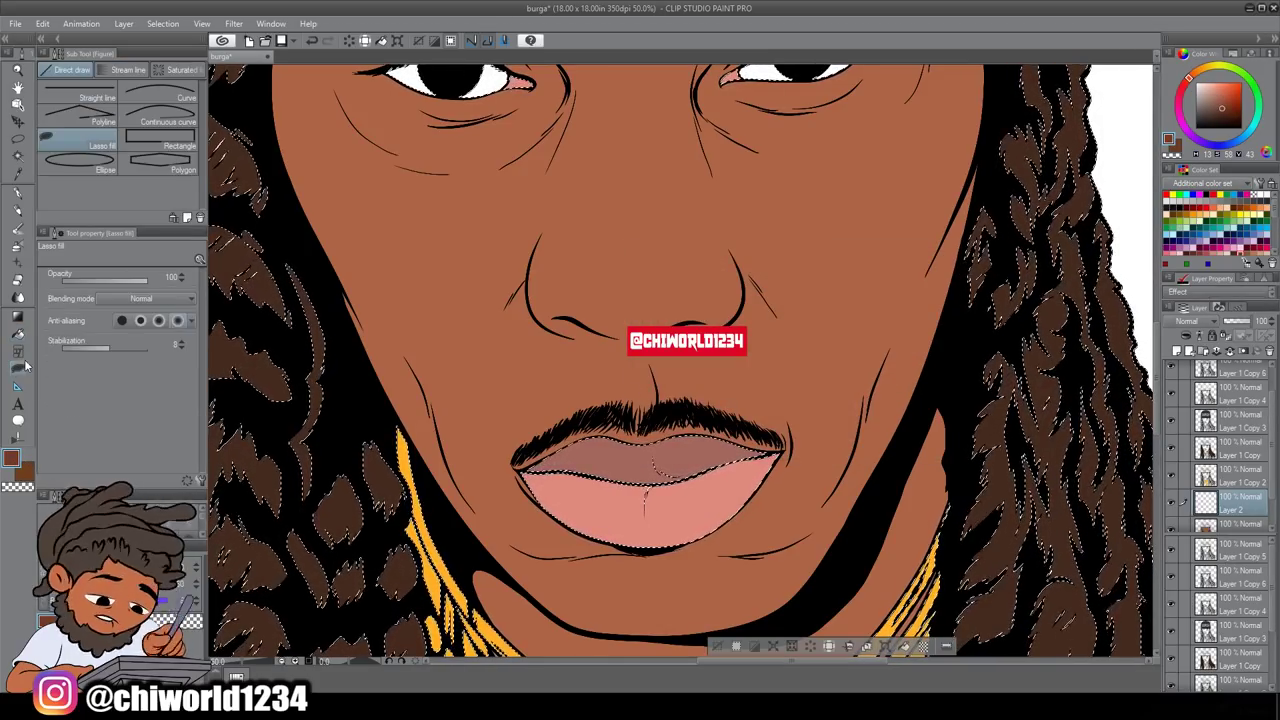
pyautogui.scroll(3, 650, 230)
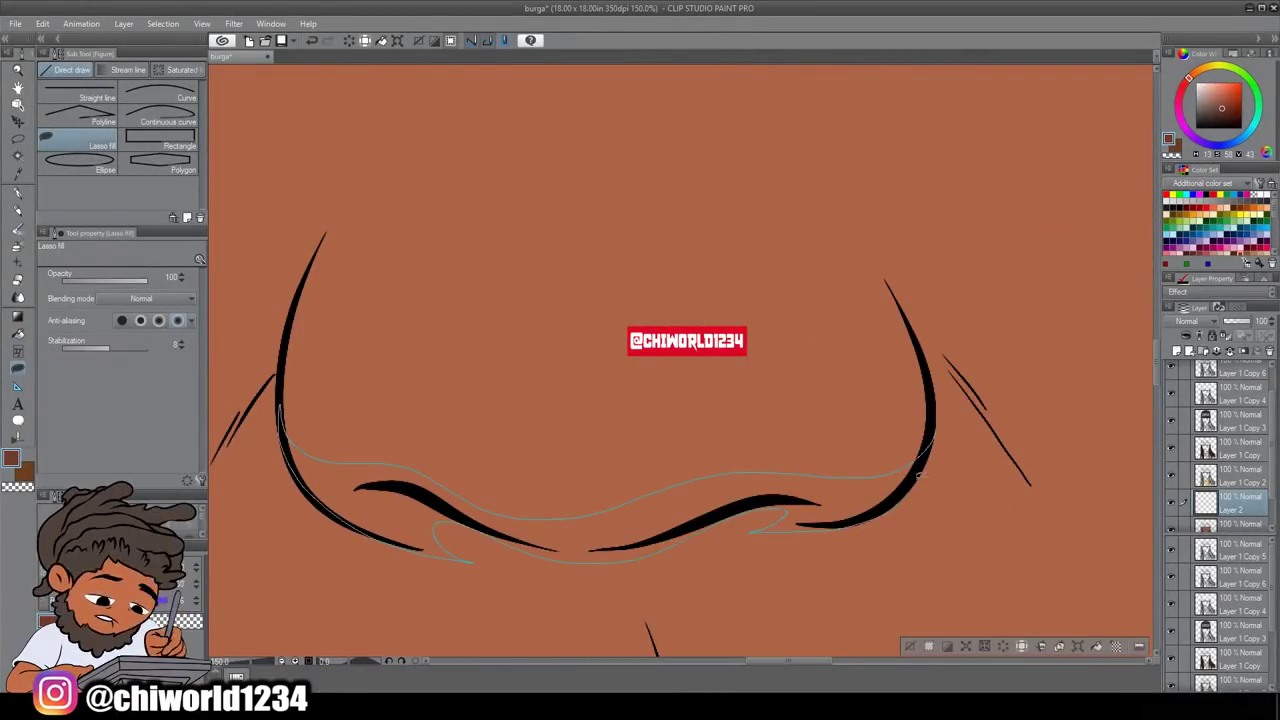
pyautogui.scroll(-3, 918, 478)
# Step: Lasso-fill shadows around the eye on the picture's right, along the upper lid, under the eye and at the inner-corner creases
pyautogui.scroll(3, 968, 428)
pyautogui.moveTo(797, 220); pyautogui.dragTo(1125, 307)
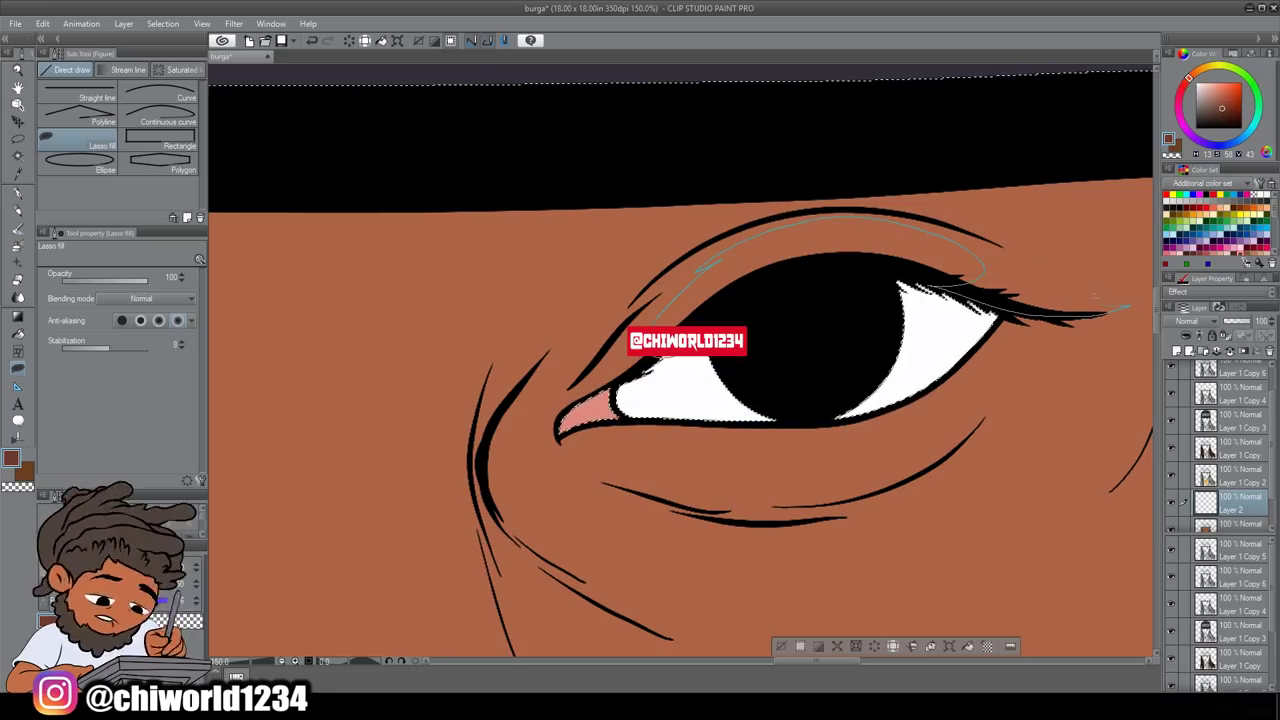
pyautogui.moveTo(545, 418); pyautogui.dragTo(535, 425)
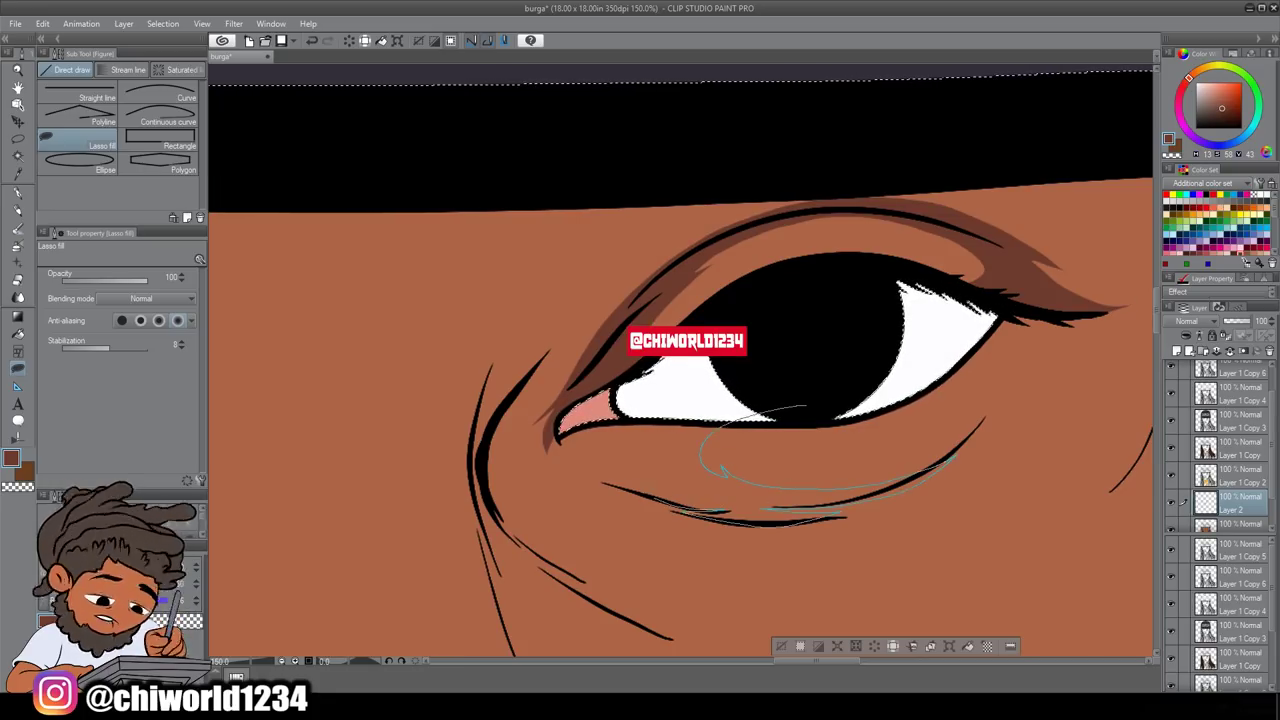
pyautogui.moveTo(955, 452); pyautogui.dragTo(805, 407)
pyautogui.scroll(-4, 680, 360)
pyautogui.scroll(4, 680, 360)
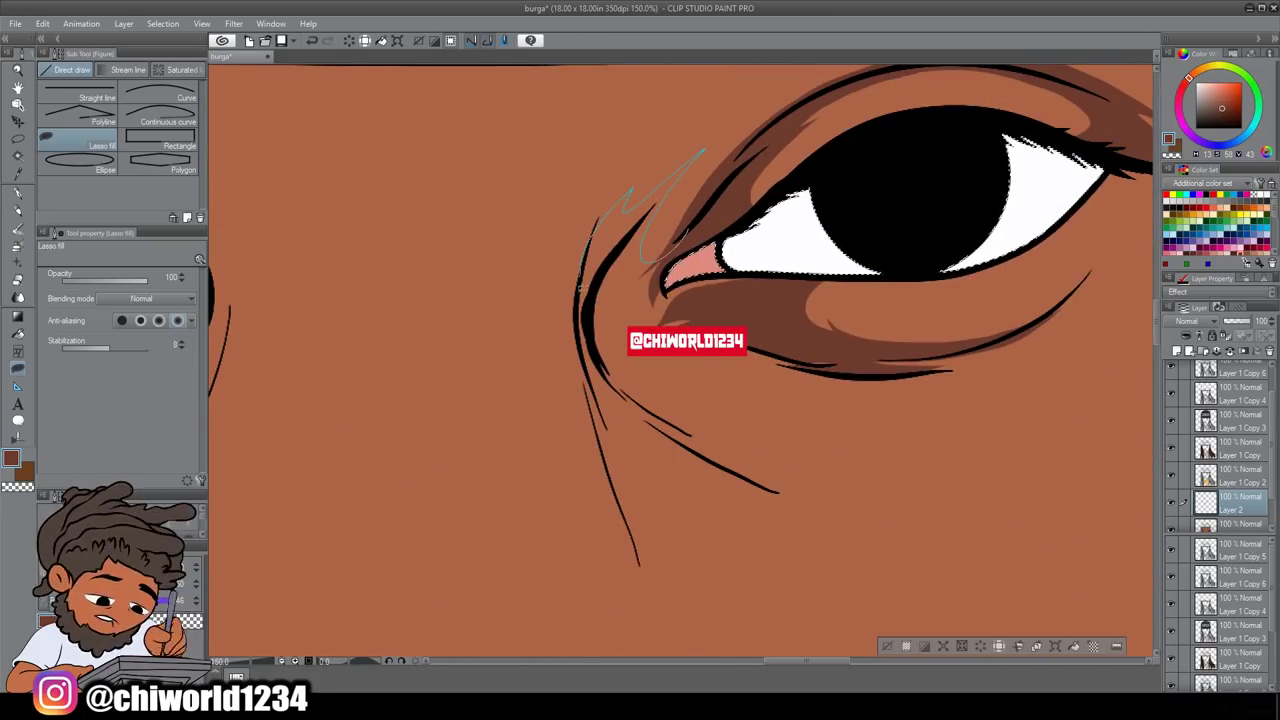
pyautogui.moveTo(733, 441); pyautogui.dragTo(643, 484)
# Step: Lasso-fill matching shadows around the eye on the picture's left, covering the inner-corner creases, under-eye fold and upper lid
pyautogui.scroll(-2, 594, 630)
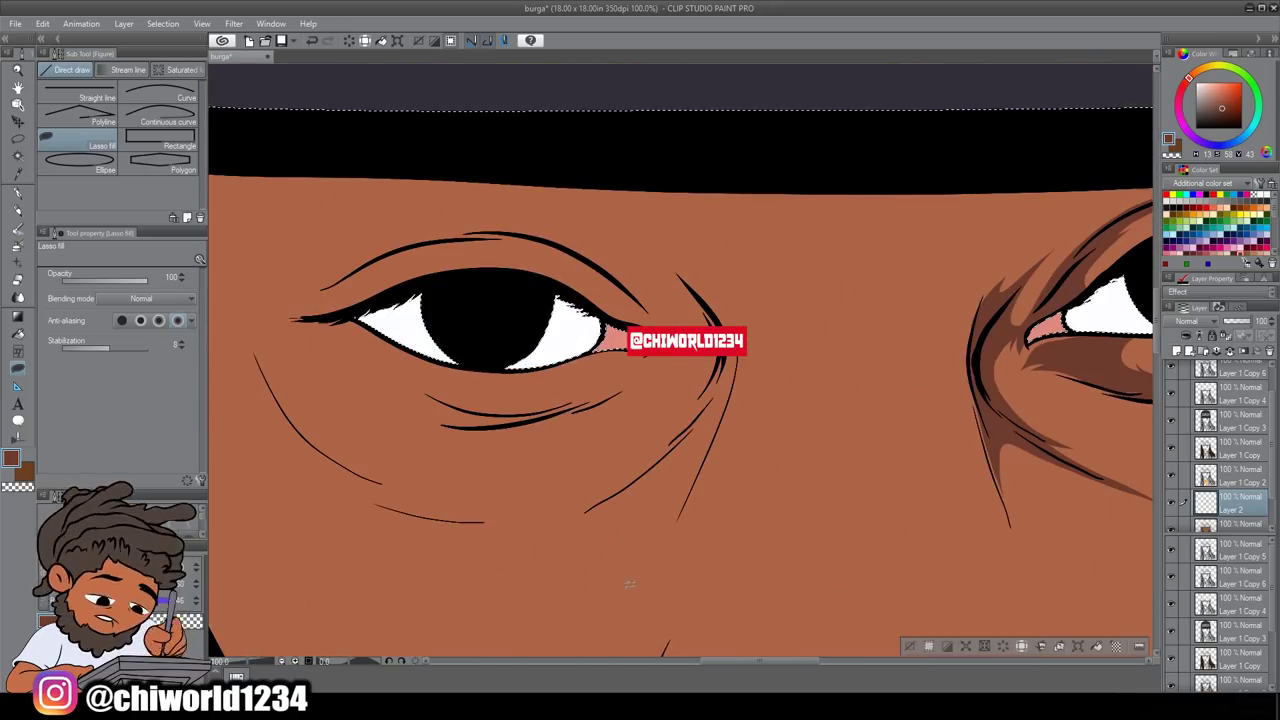
pyautogui.moveTo(560, 518); pyautogui.dragTo(562, 516)
pyautogui.scroll(-3, 680, 360)
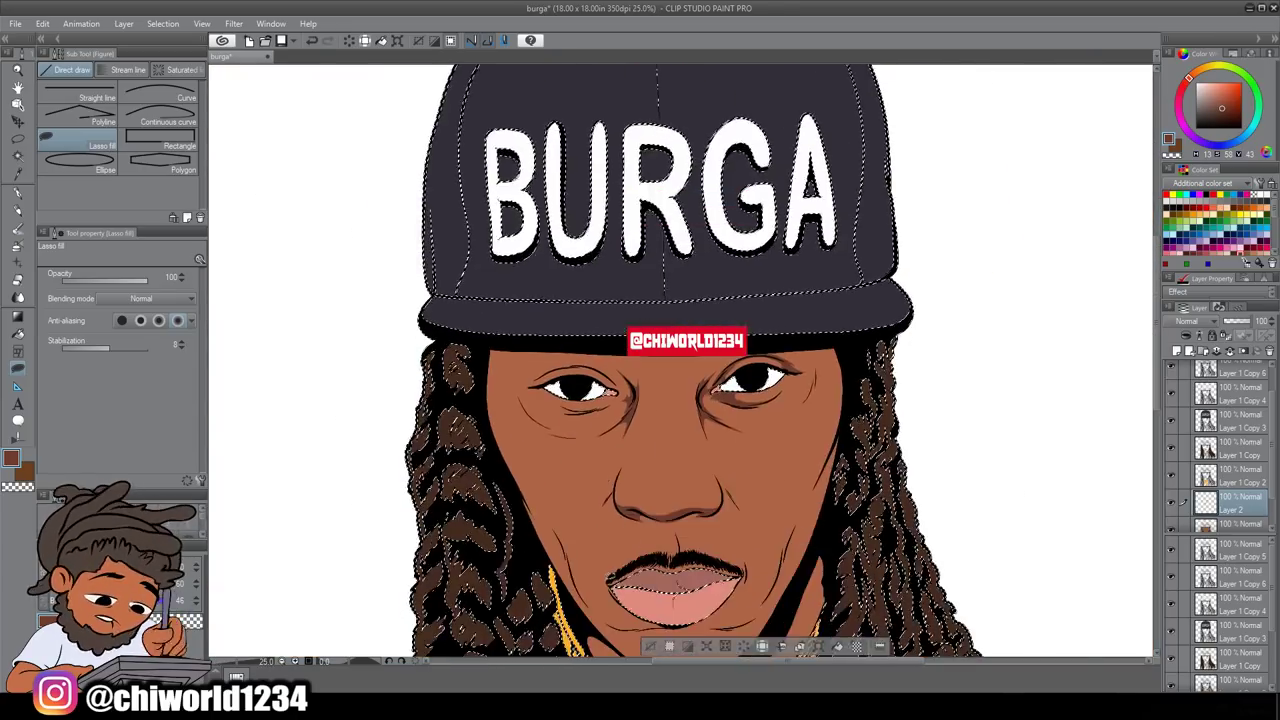
pyautogui.scroll(5, 680, 360)
pyautogui.moveTo(591, 331); pyautogui.dragTo(593, 330)
pyautogui.scroll(1, 764, 252)
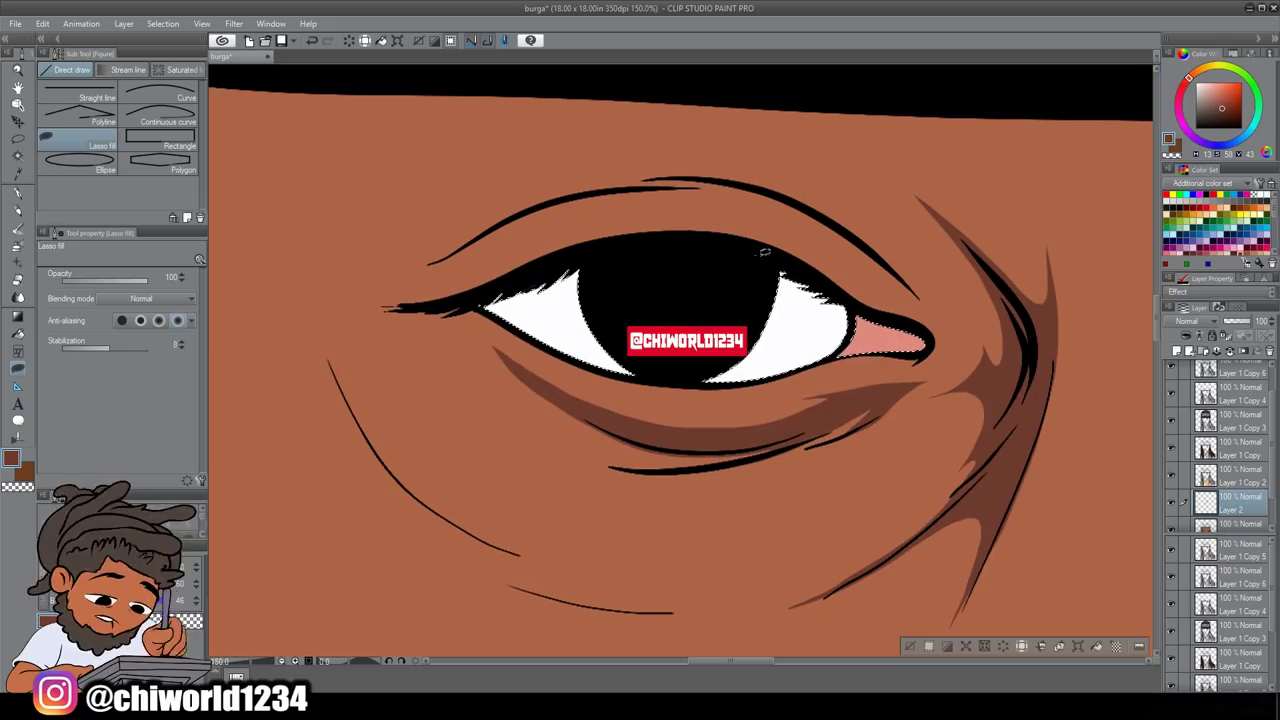
pyautogui.moveTo(611, 169); pyautogui.dragTo(612, 168)
pyautogui.scroll(-3, 634, 438)
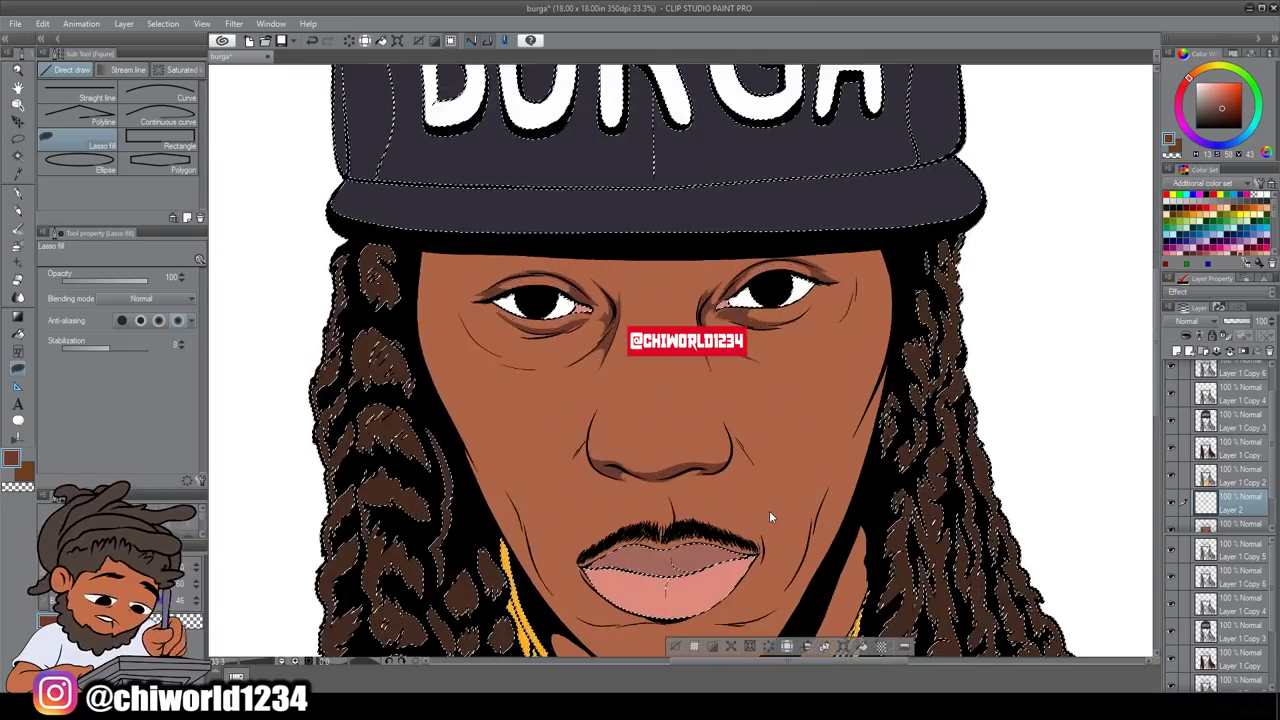
# Step: Lasso-fill narrow shadows along the creases on both sides of the nose and in the groove above the moustache
pyautogui.scroll(2, 634, 438)
pyautogui.scroll(-2, 634, 438)
pyautogui.scroll(2, 531, 615)
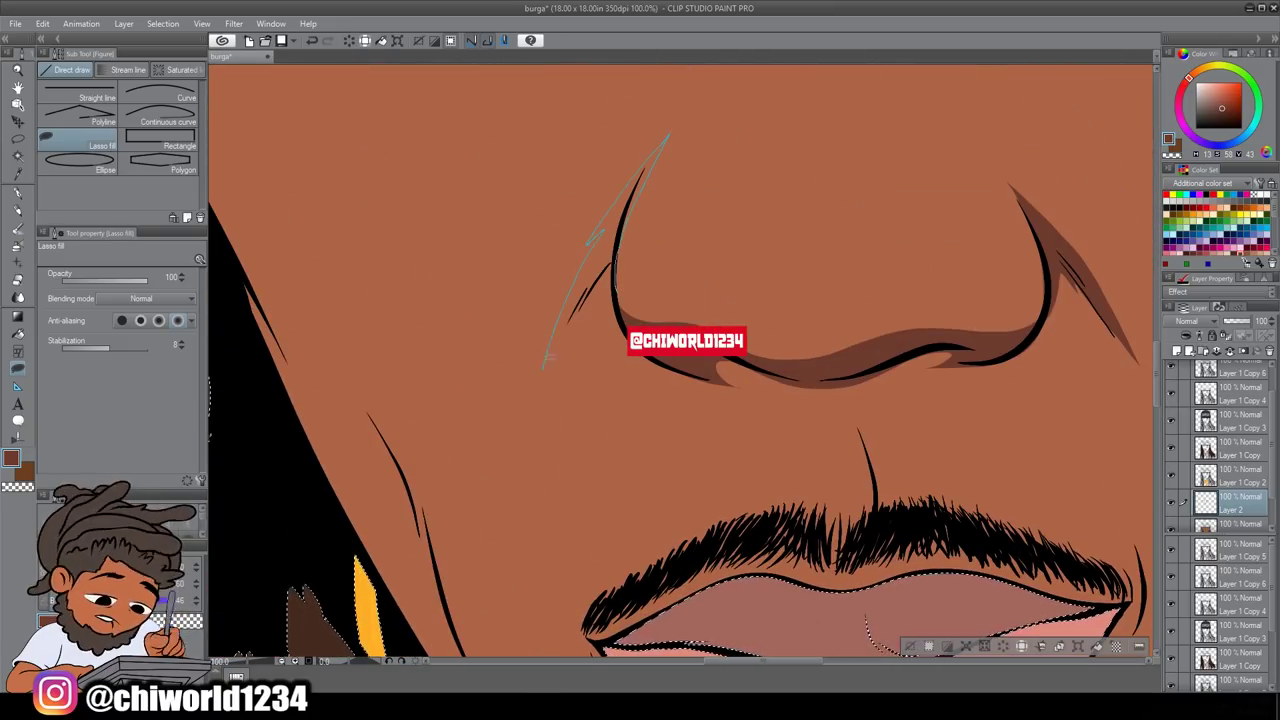
pyautogui.moveTo(543, 366); pyautogui.dragTo(544, 365)
pyautogui.scroll(-3, 544, 365)
pyautogui.scroll(2, 650, 548)
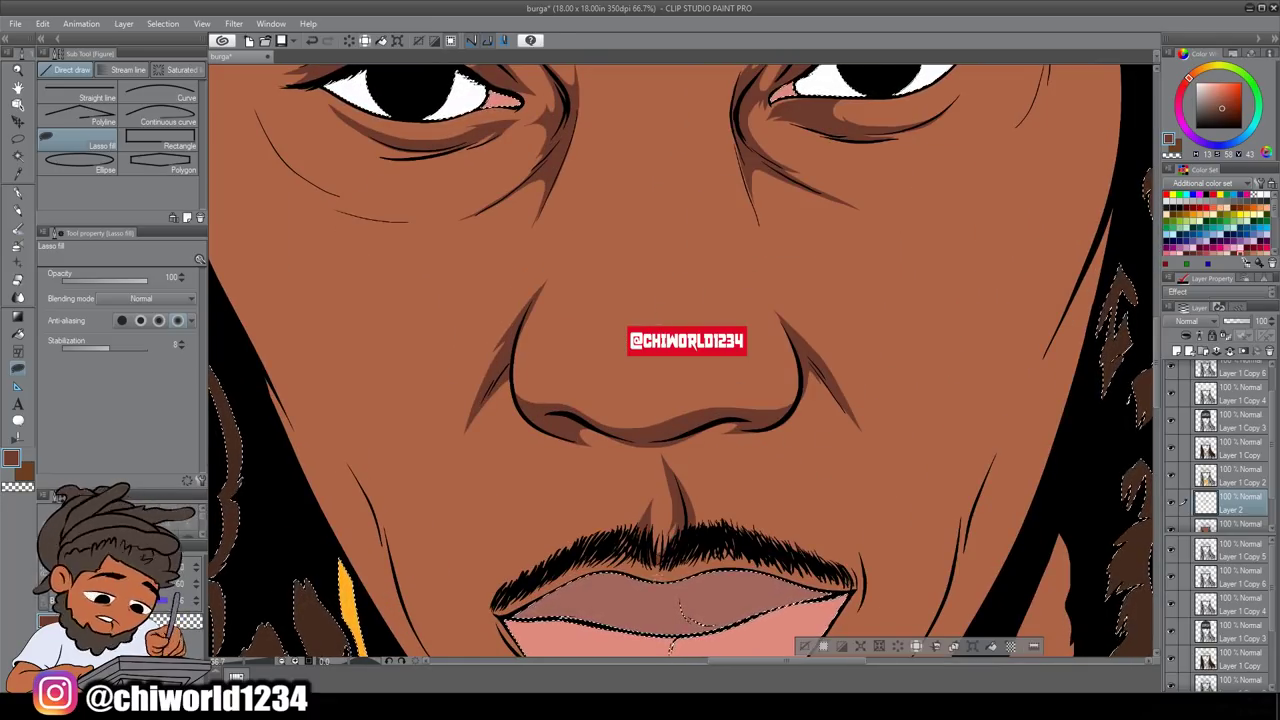
# Step: Lasso-fill the shadow beneath the lower lip, tapering it upward past both corners of the mouth
pyautogui.scroll(-2, 670, 644)
pyautogui.scroll(3, 640, 318)
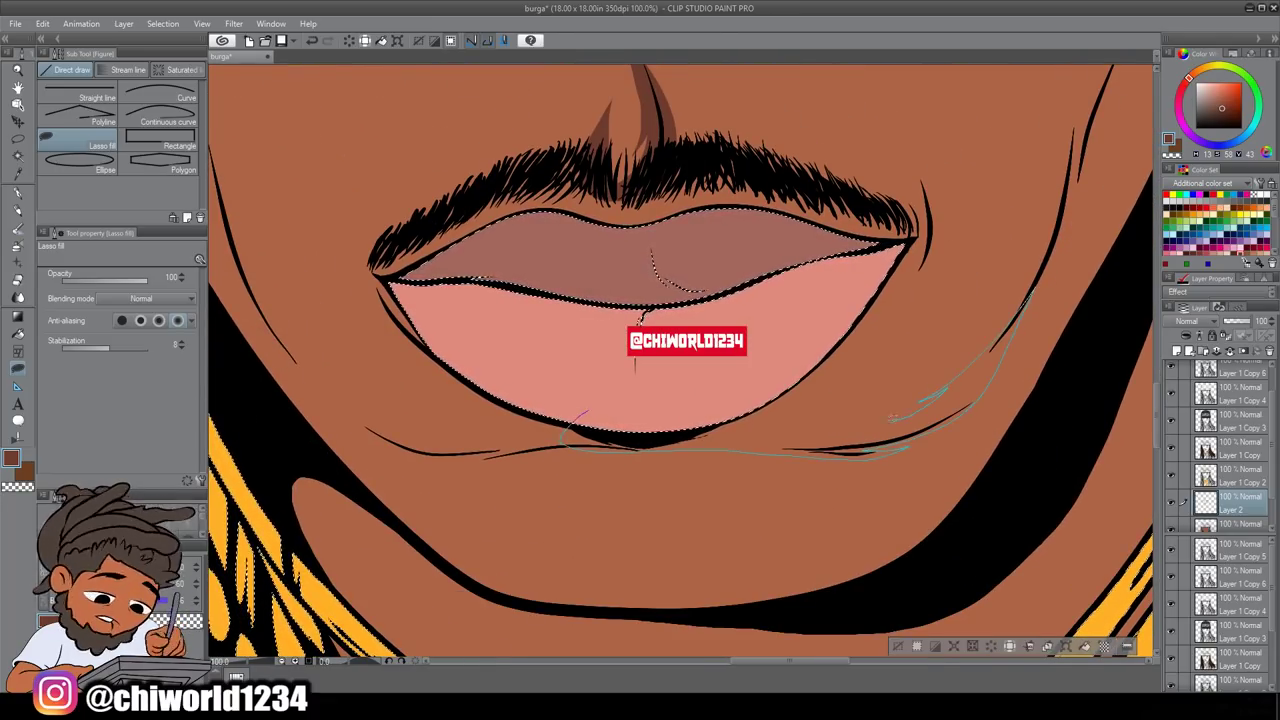
pyautogui.moveTo(890, 416); pyautogui.dragTo(855, 425)
pyautogui.moveTo(360, 385); pyautogui.dragTo(430, 345)
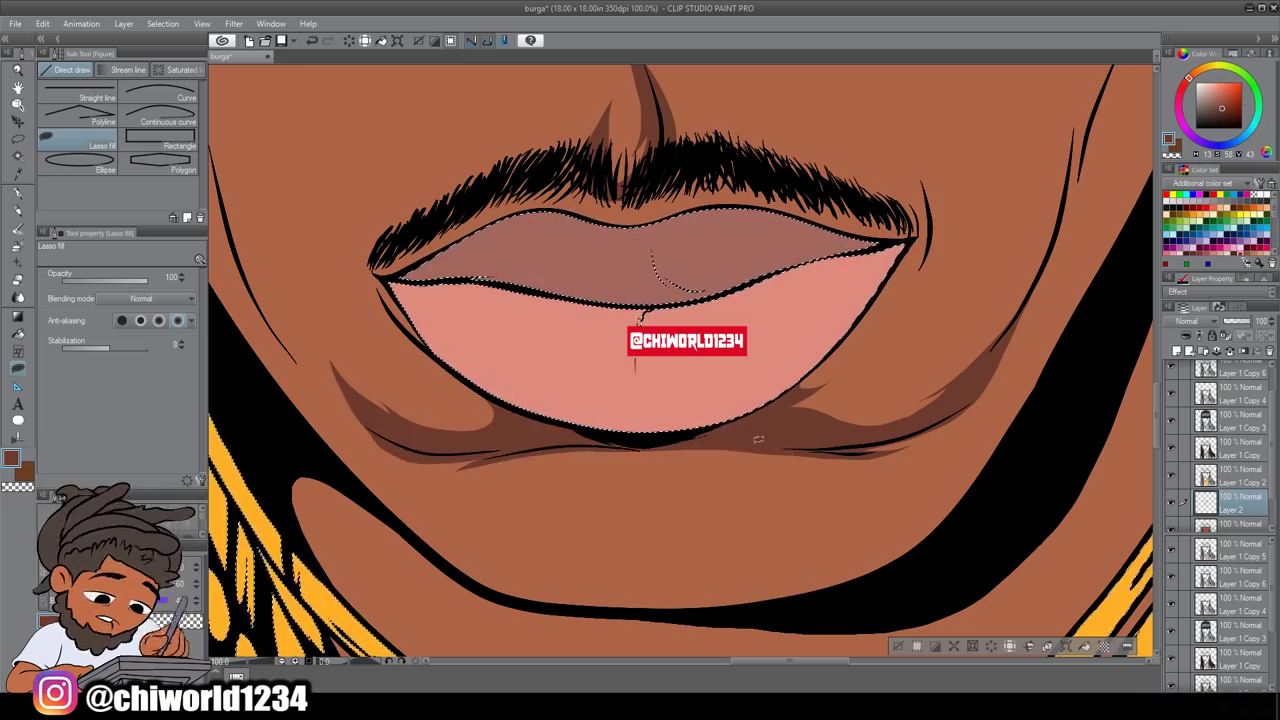
# Step: Lasso-fill shadows along the cheek creases and outer cheek edges on both sides of the face
pyautogui.scroll(-3, 430, 345)
pyautogui.scroll(2, 620, 395)
pyautogui.moveTo(556, 478); pyautogui.dragTo(616, 399)
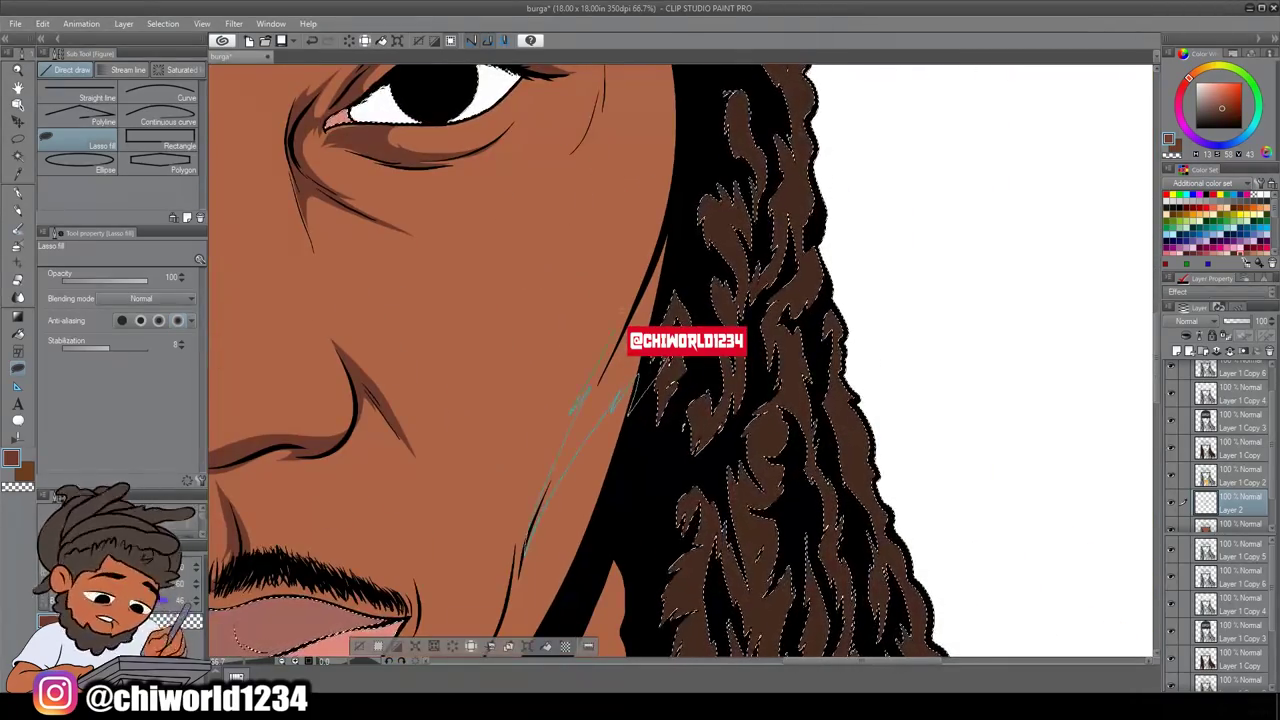
pyautogui.scroll(-3, 616, 399)
pyautogui.scroll(2, 380, 232)
pyautogui.moveTo(565, 618); pyautogui.dragTo(566, 640)
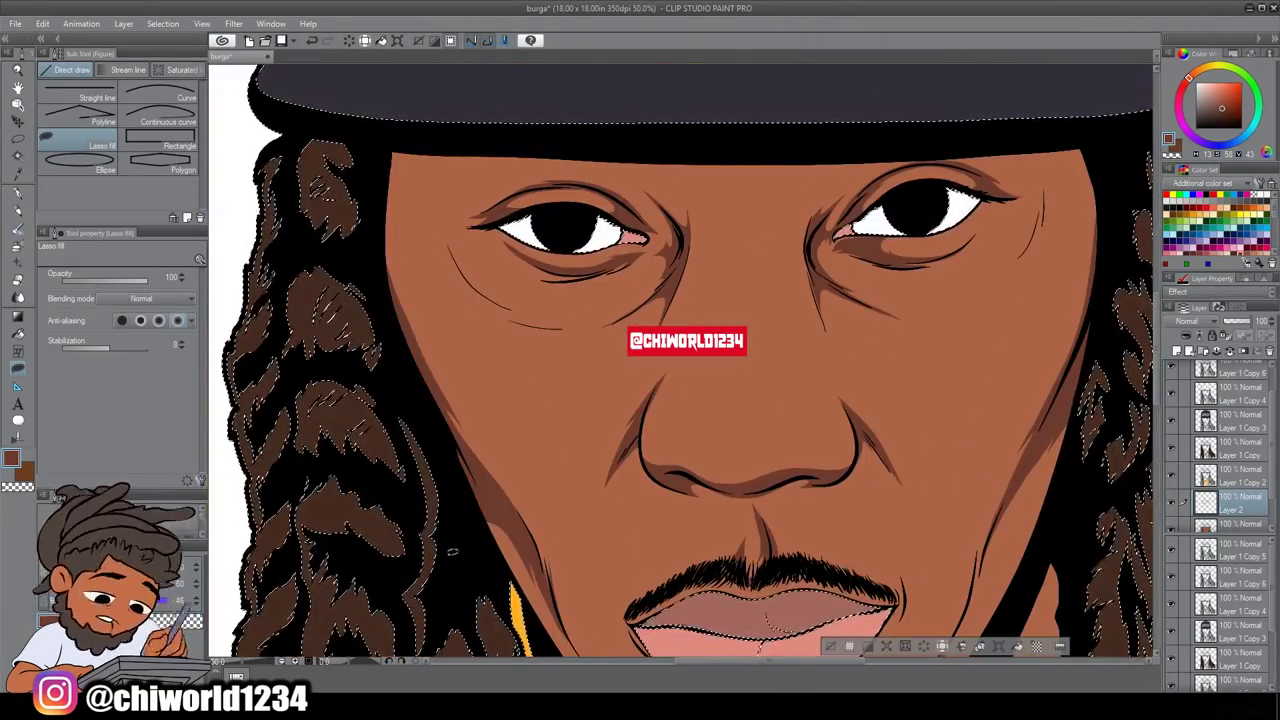
# Step: Lasso-fill shadows along the edges of the face at both temples, beside the dreadlocks
pyautogui.scroll(2, 401, 131)
pyautogui.scroll(-1, 537, 512)
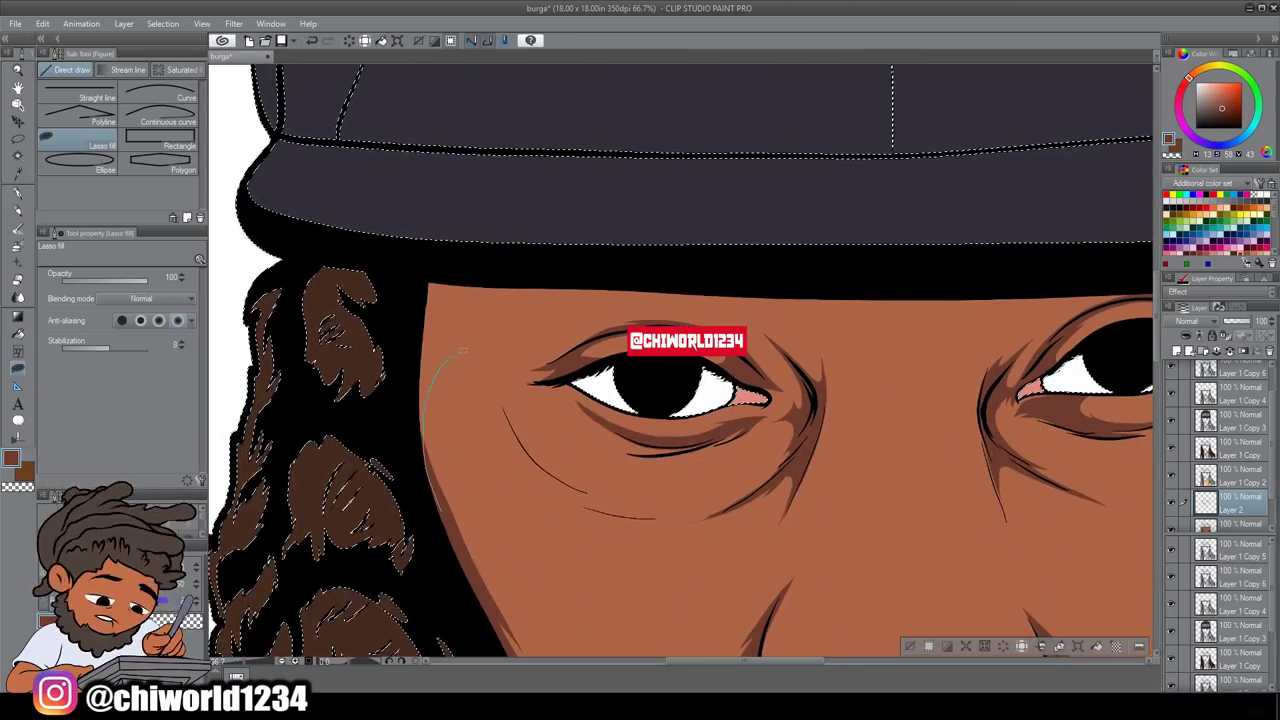
pyautogui.moveTo(624, 260); pyautogui.dragTo(624, 262)
pyautogui.scroll(-3, 624, 262)
pyautogui.scroll(2, 637, 517)
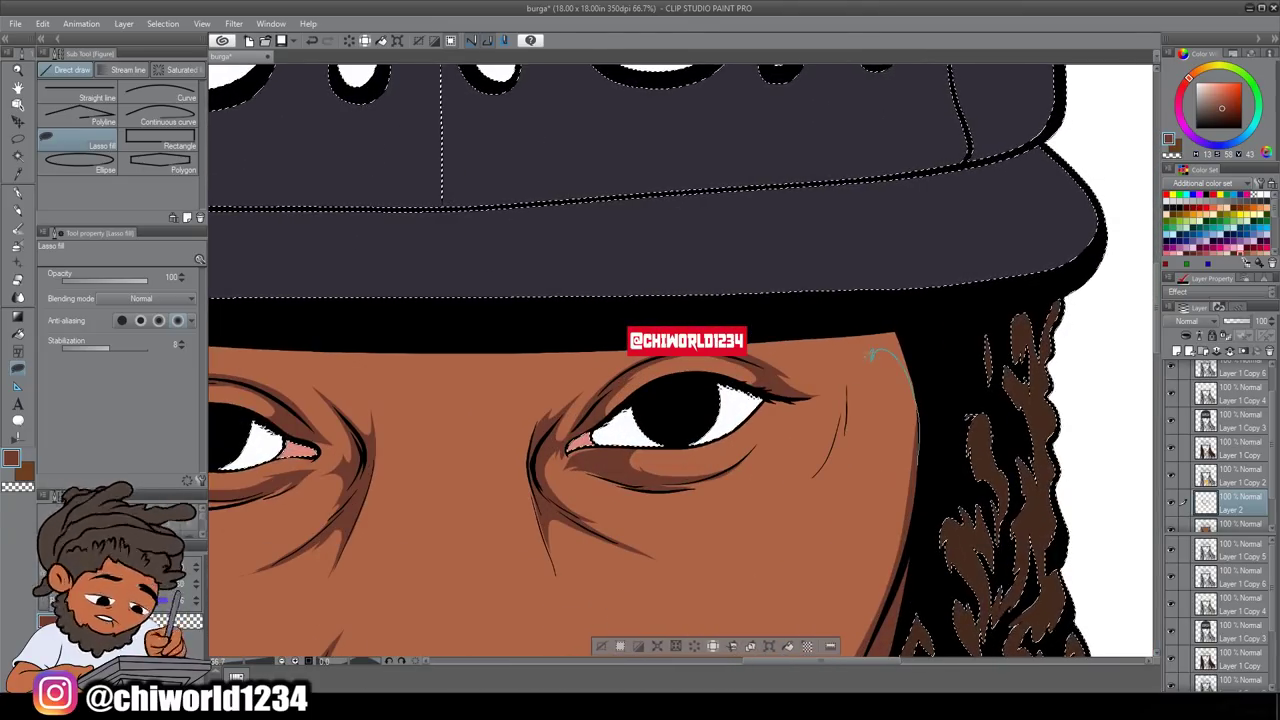
pyautogui.moveTo(809, 308); pyautogui.dragTo(809, 310)
# Step: Lasso-fill a shadow band across the forehead directly beneath the cap's brim
pyautogui.scroll(-3, 809, 310)
pyautogui.scroll(2, 401, 393)
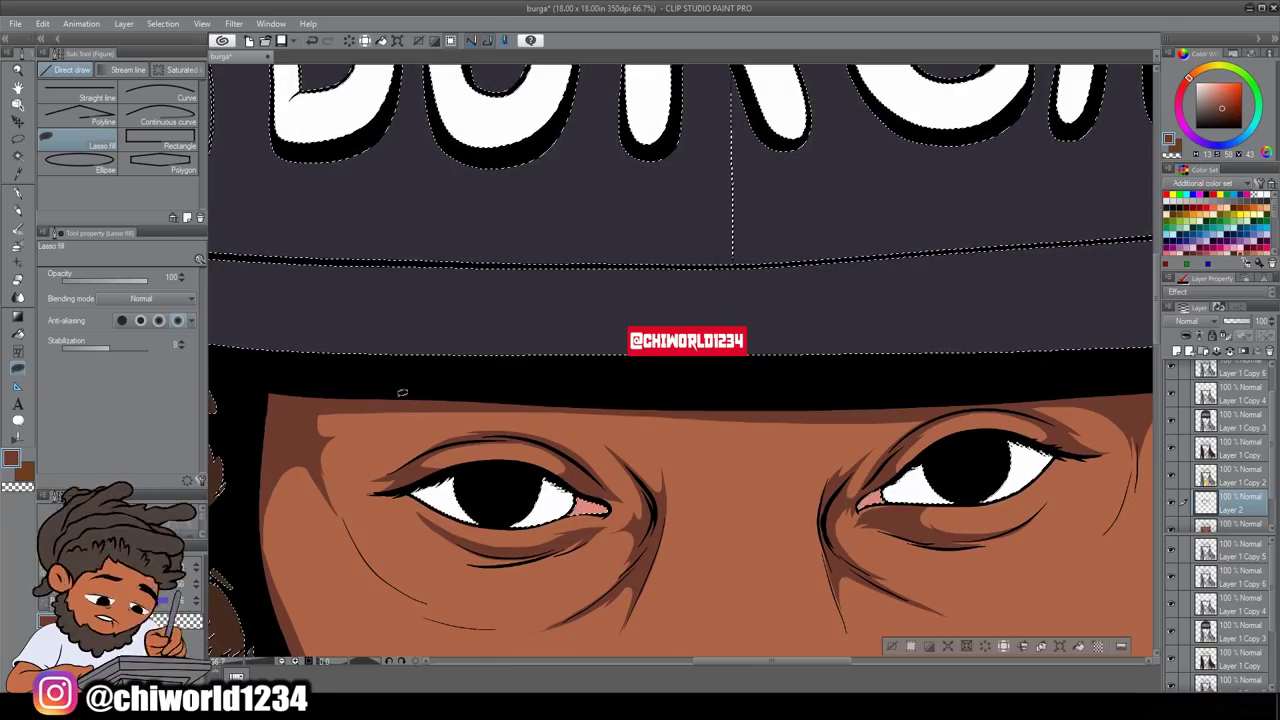
pyautogui.moveTo(948, 413); pyautogui.dragTo(948, 415)
# Step: Lasso-fill the neck below the jawline with the dark shadow colour and clear the selection
pyautogui.scroll(-3, 948, 415)
pyautogui.scroll(2, 686, 340)
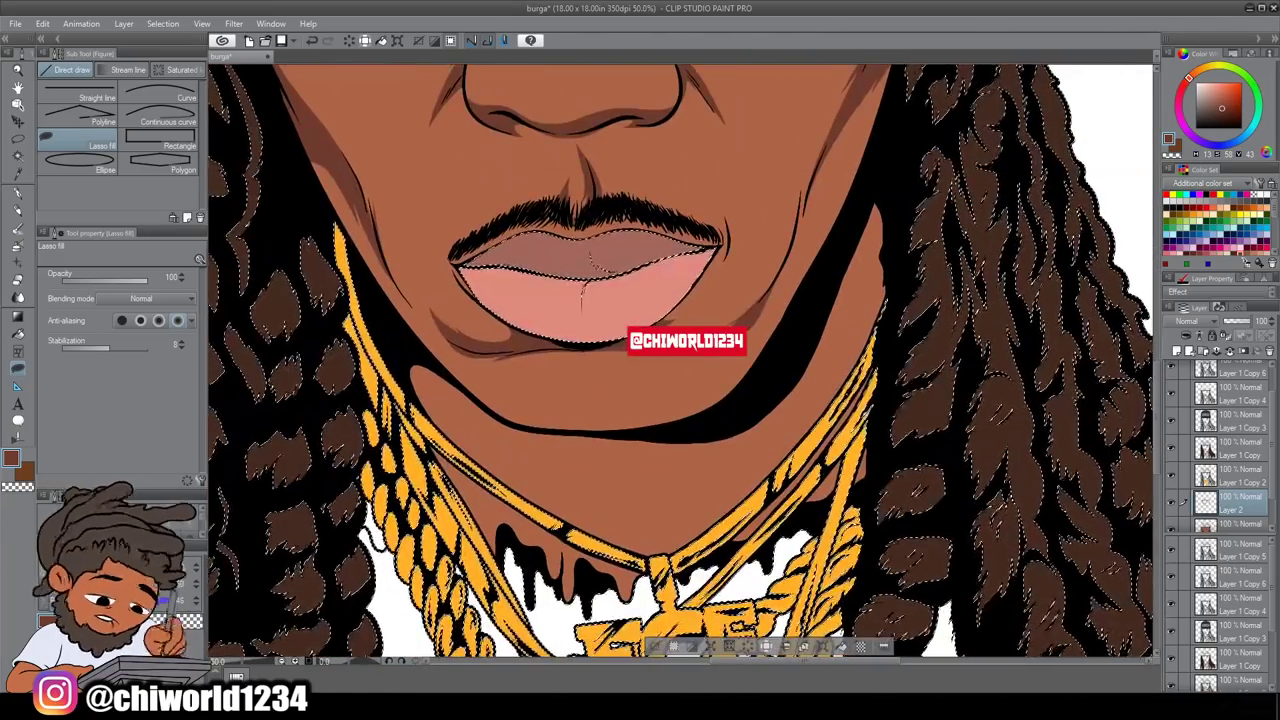
pyautogui.moveTo(930, 480)
pyautogui.mouseDown()
pyautogui.moveTo(900, 178)
pyautogui.moveTo(880, 420)
pyautogui.mouseUp()
pyautogui.moveTo(700, 490)
pyautogui.mouseDown()
pyautogui.moveTo(420, 610)
pyautogui.moveTo(722, 435)
pyautogui.mouseUp()
pyautogui.scroll(-3, 722, 435)
pyautogui.press('w')
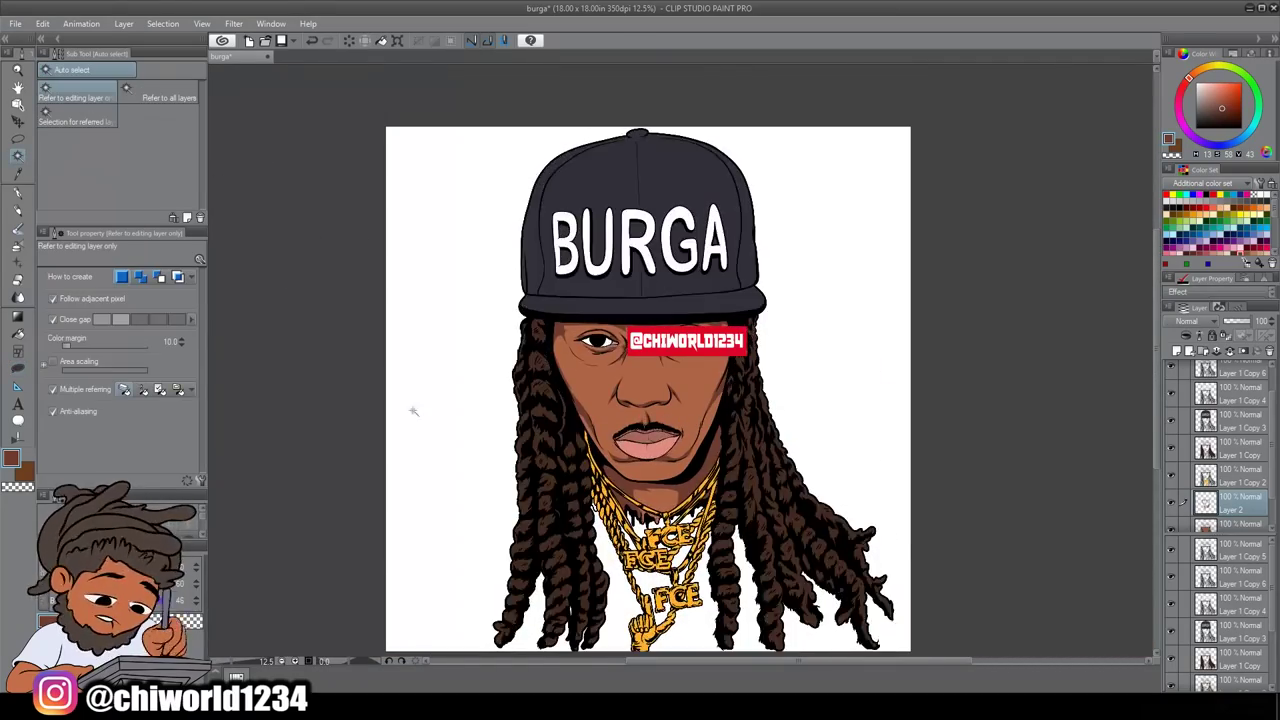
# Step: Lasso-fill the white gaps between the gold chain and the dreadlocks beside the neck with the dark shadow colour
pyautogui.scroll(4, 558, 215)
pyautogui.press('u')
pyautogui.moveTo(556, 411); pyautogui.dragTo(612, 440)
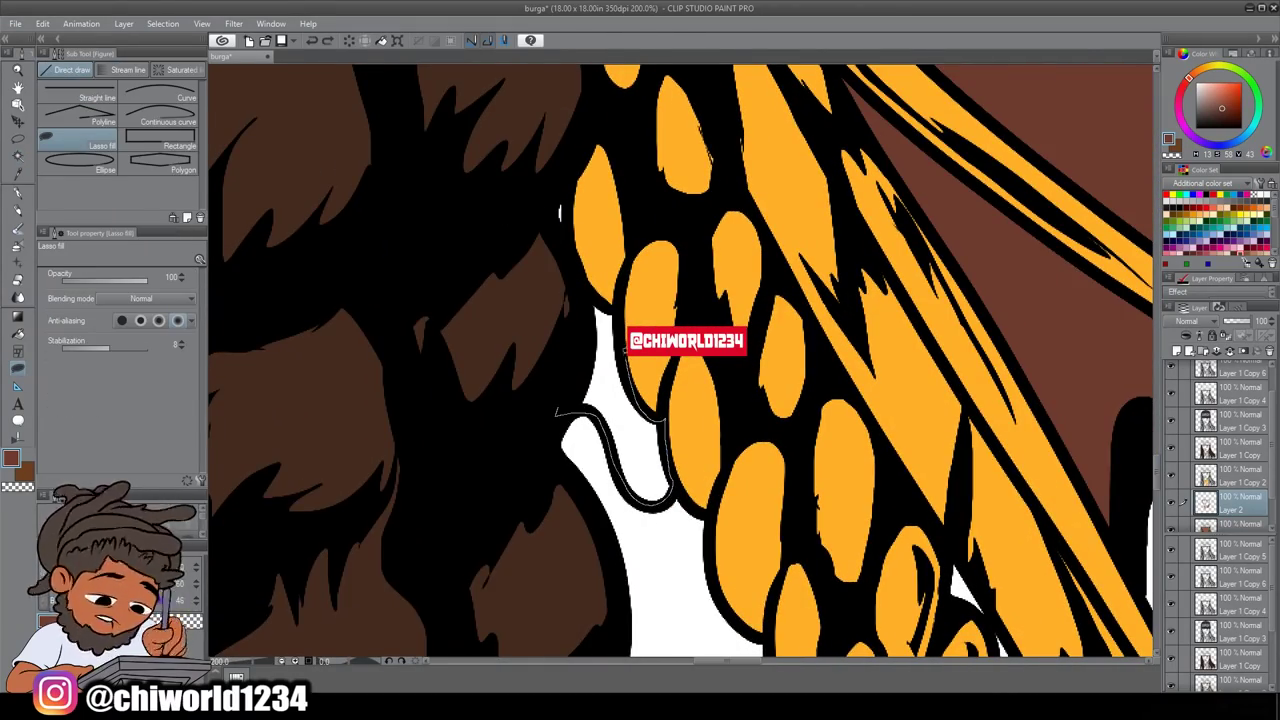
pyautogui.moveTo(625, 350); pyautogui.dragTo(572, 278)
pyautogui.scroll(-3, 572, 278)
pyautogui.scroll(2, 697, 419)
pyautogui.moveTo(697, 419)
pyautogui.mouseDown()
pyautogui.moveTo(657, 460)
pyautogui.moveTo(604, 558)
pyautogui.mouseUp()
pyautogui.scroll(-3, 604, 558)
pyautogui.scroll(3, 630, 601)
pyautogui.scroll(-1, 630, 601)
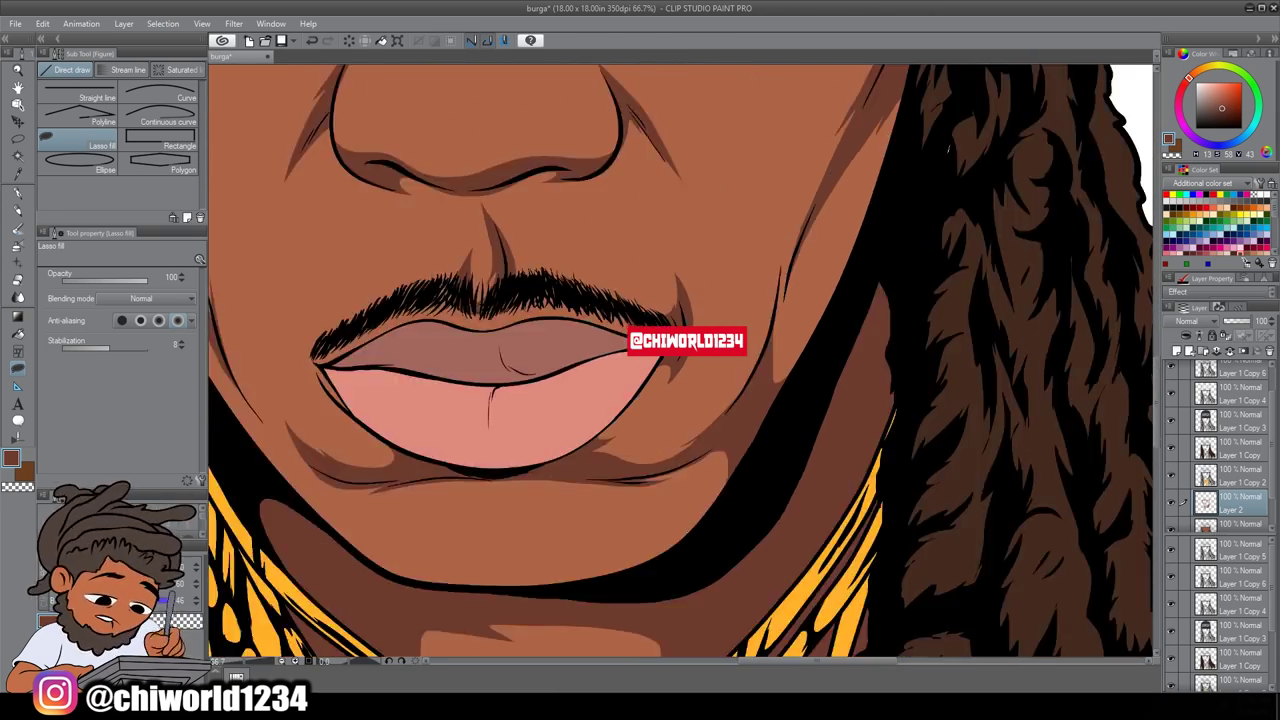
# Step: Darken the skin shadow layer with Hue/Saturation/Luminosity, using saturation 15 and luminosity -25, and fine-tune its hue
pyautogui.scroll(-3, 424, 629)
pyautogui.scroll(4, 424, 629)
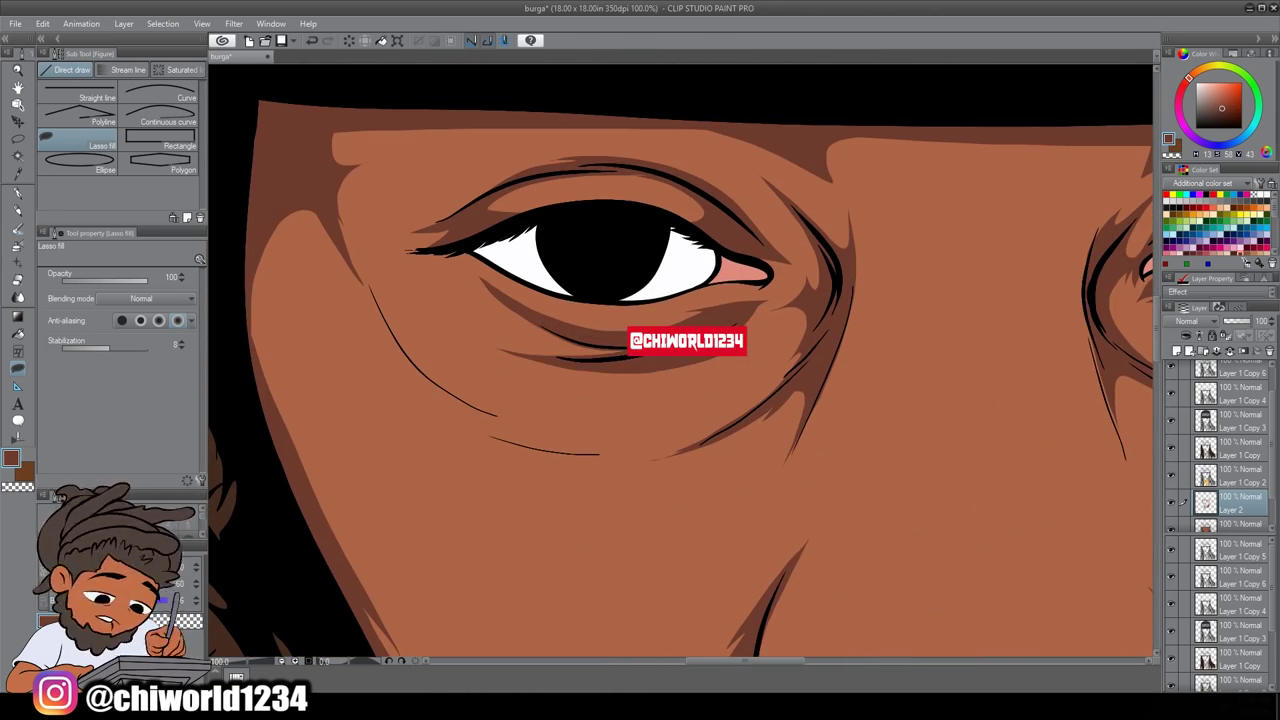
pyautogui.scroll(-3, 577, 200)
pyautogui.scroll(3, 577, 200)
pyautogui.moveTo(601, 230); pyautogui.dragTo(601, 232)
pyautogui.scroll(-4, 601, 232)
pyautogui.scroll(1, 603, 570)
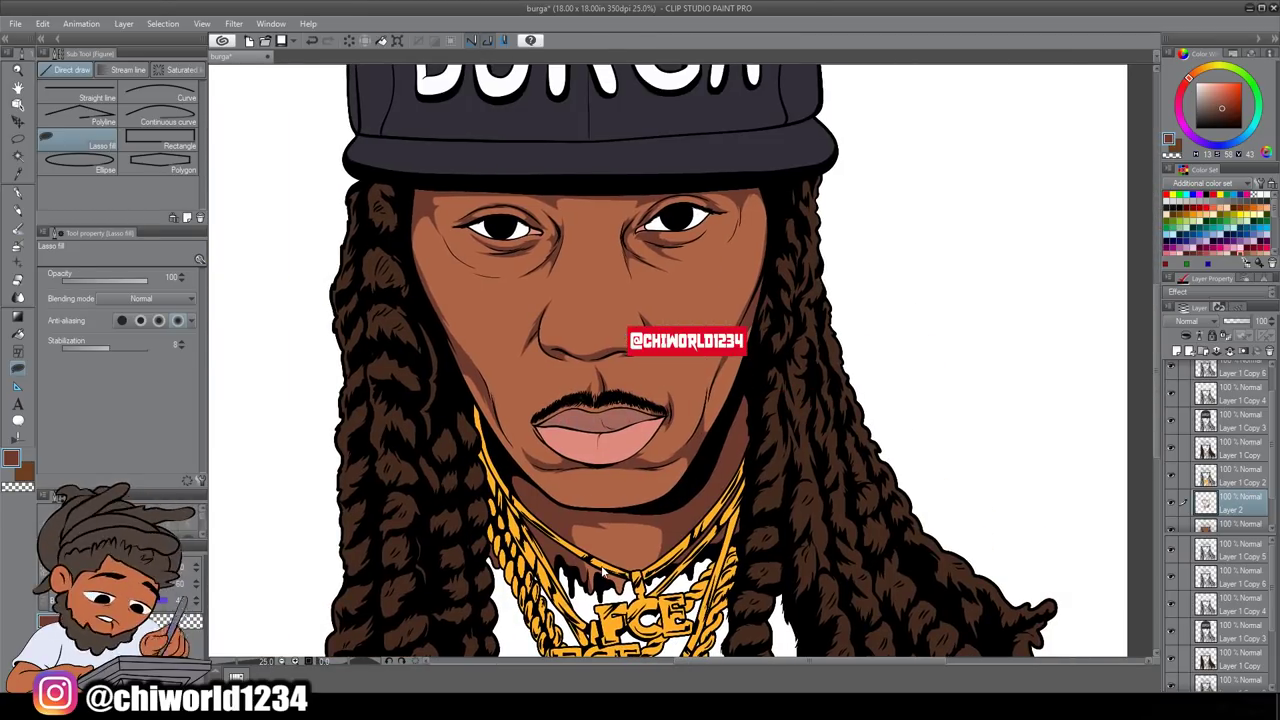
pyautogui.click(42, 23)
pyautogui.moveTo(150, 284)
pyautogui.click(272, 298)
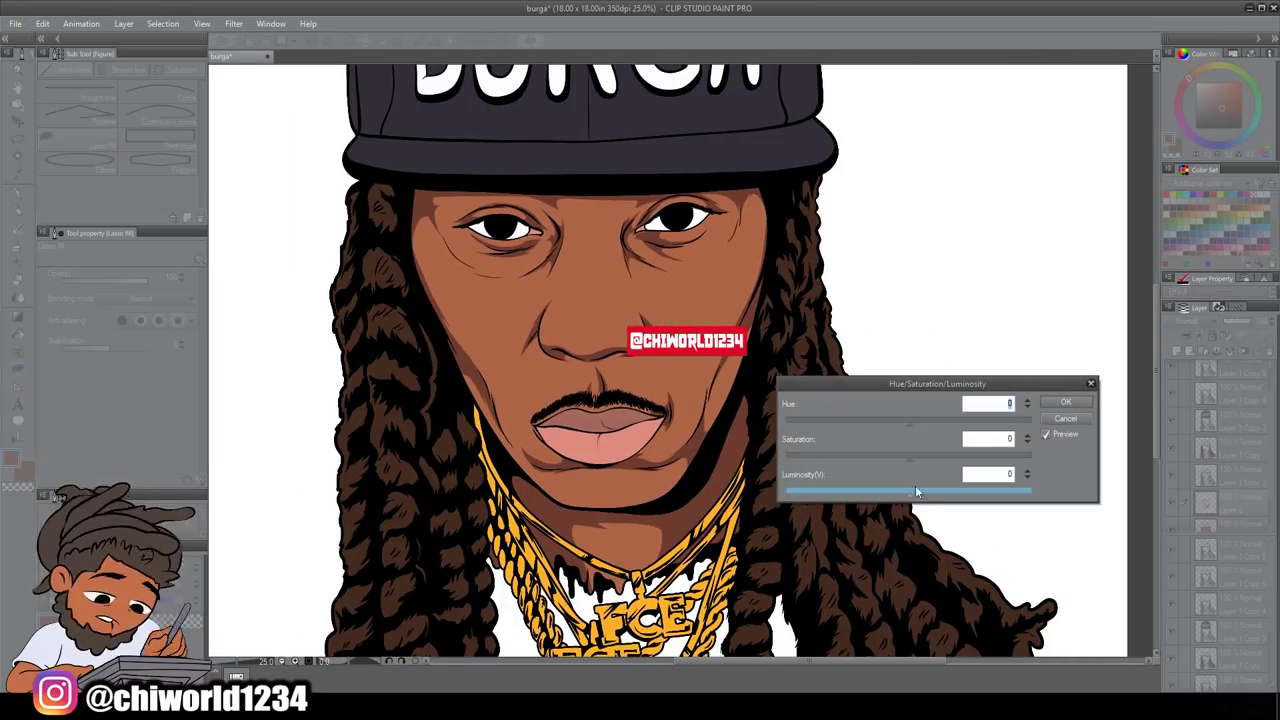
pyautogui.click(884, 490)
pyautogui.click(918, 457)
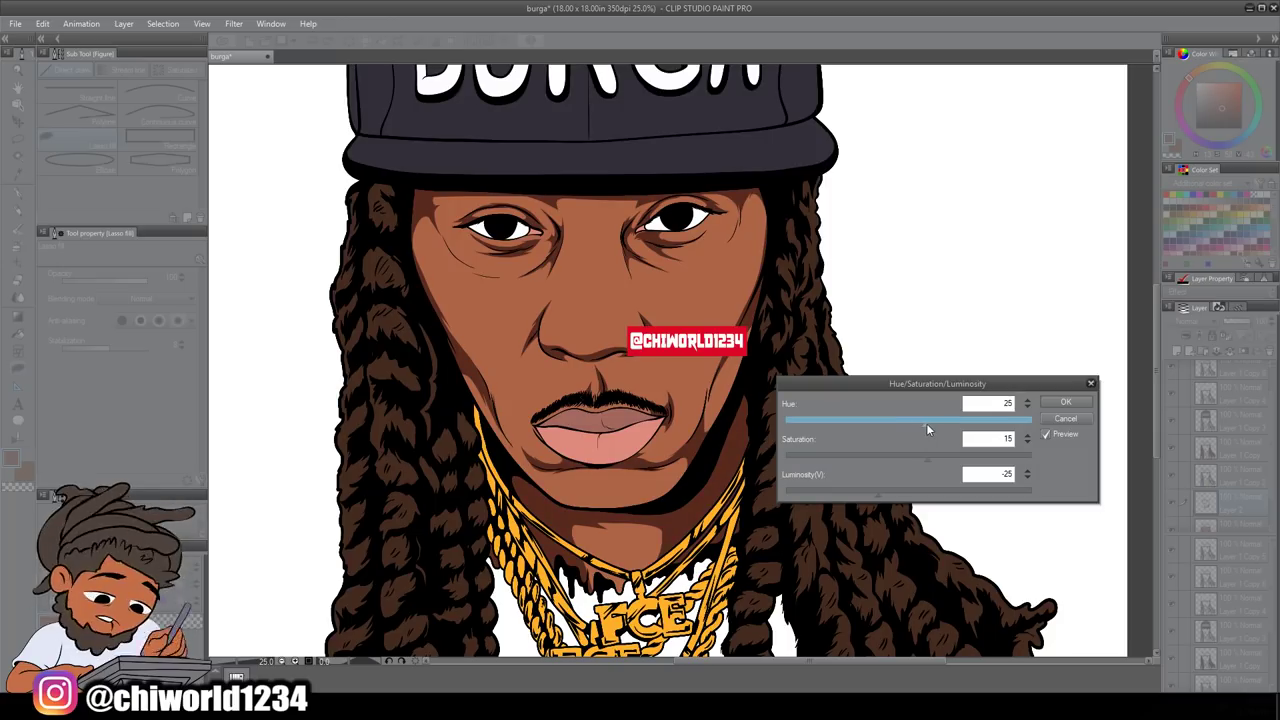
pyautogui.moveTo(926, 423); pyautogui.dragTo(906, 423)
pyautogui.click(1066, 401)
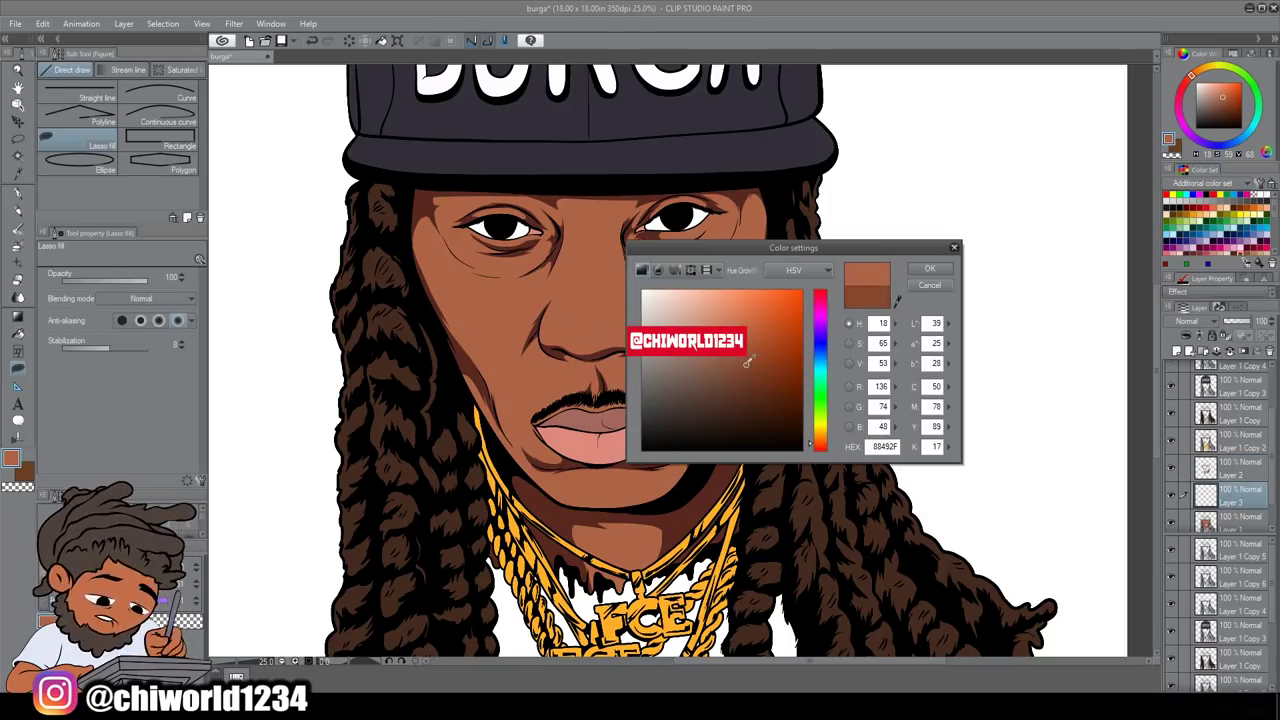
# Step: Create a selection from Layer 1's skin and lasso-fill a mid-tone shadow across the underside of the nose on Layer 3
pyautogui.rightClick(1230, 497)
pyautogui.moveTo(1183, 332)
pyautogui.click(1063, 336)
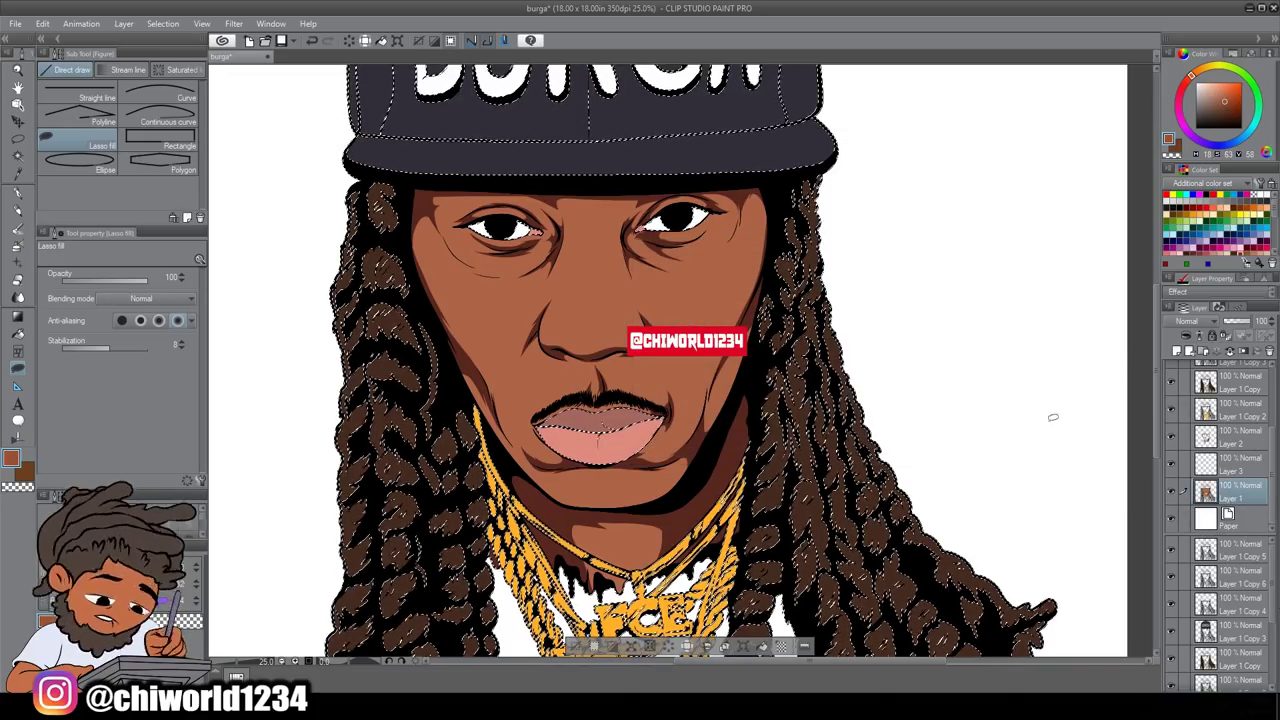
pyautogui.scroll(5, 585, 297)
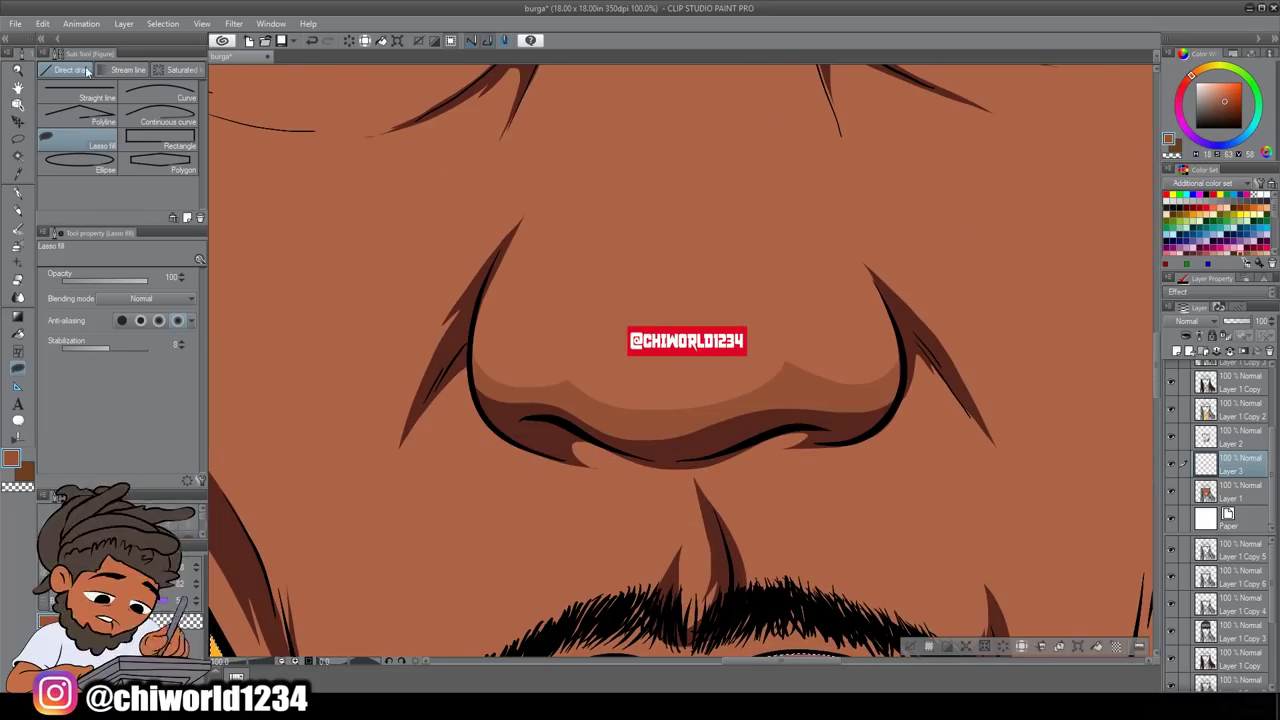
# Step: Lower the nose mid-tone's hue and saturation slightly and set its luminosity to -1 with Hue/Saturation/Luminosity
pyautogui.click(42, 23)
pyautogui.moveTo(209, 282)
pyautogui.click(305, 299)
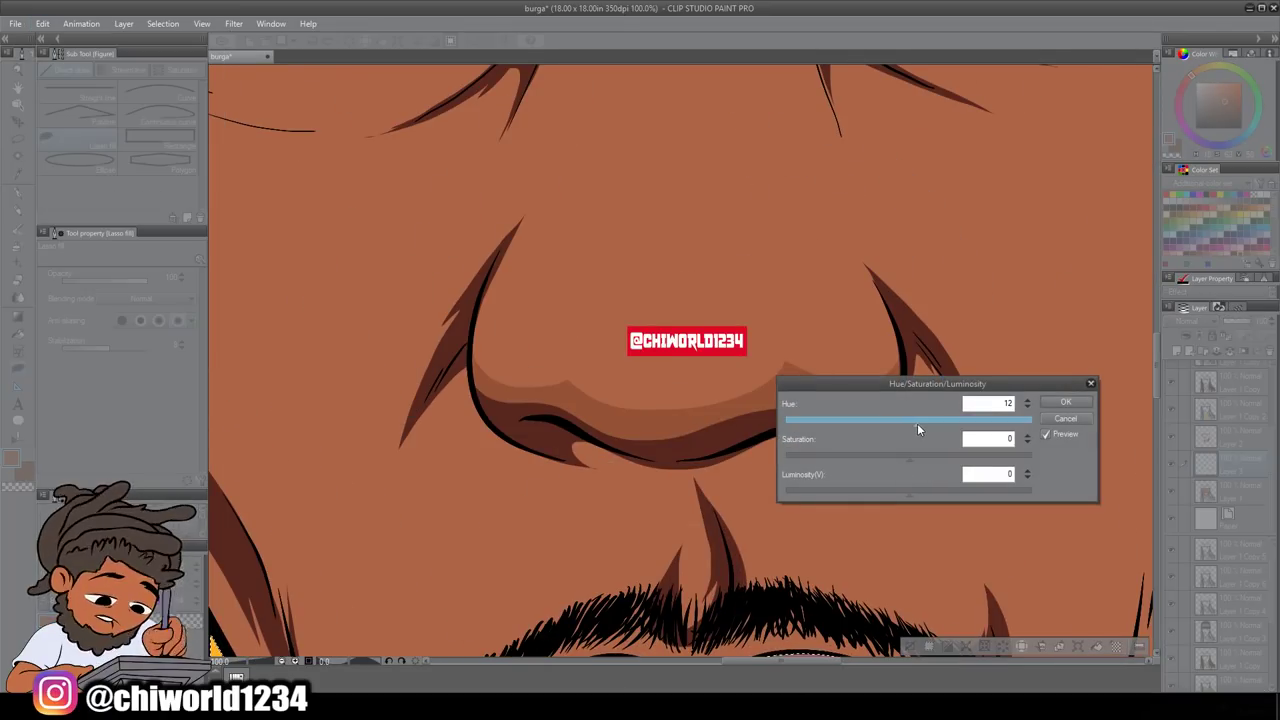
pyautogui.moveTo(917, 423); pyautogui.dragTo(912, 424)
pyautogui.click(881, 458)
pyautogui.click(910, 491)
pyautogui.click(902, 423)
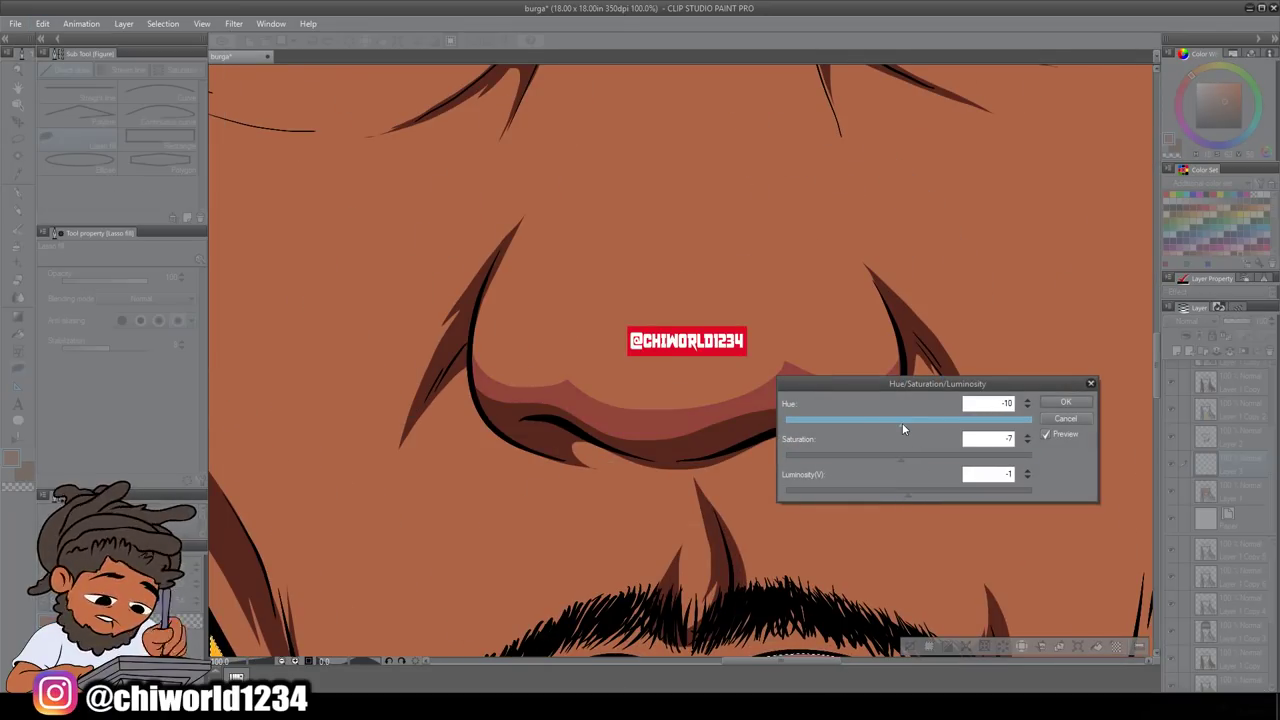
pyautogui.click(902, 458)
pyautogui.click(1062, 402)
pyautogui.scroll(-5, 887, 525)
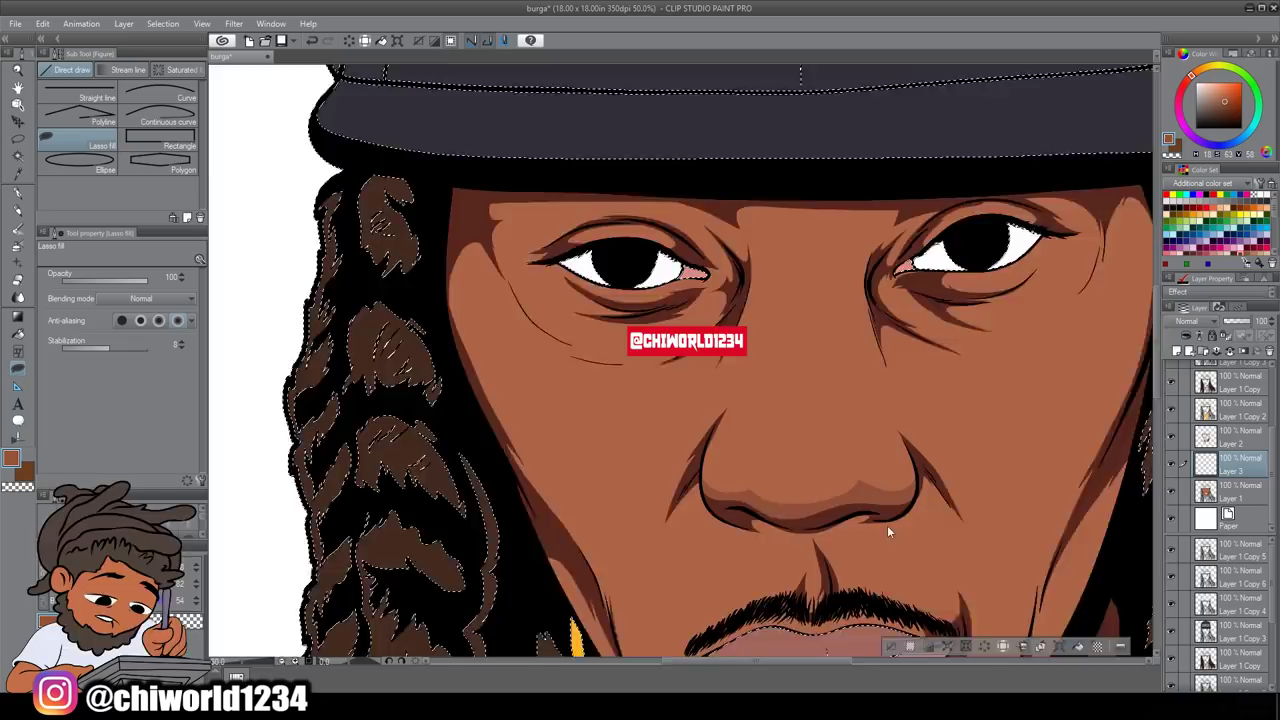
# Step: Lasso-fill mid-tone shadows over the tip of the nose and up along its bridge
pyautogui.scroll(6, 640, 400)
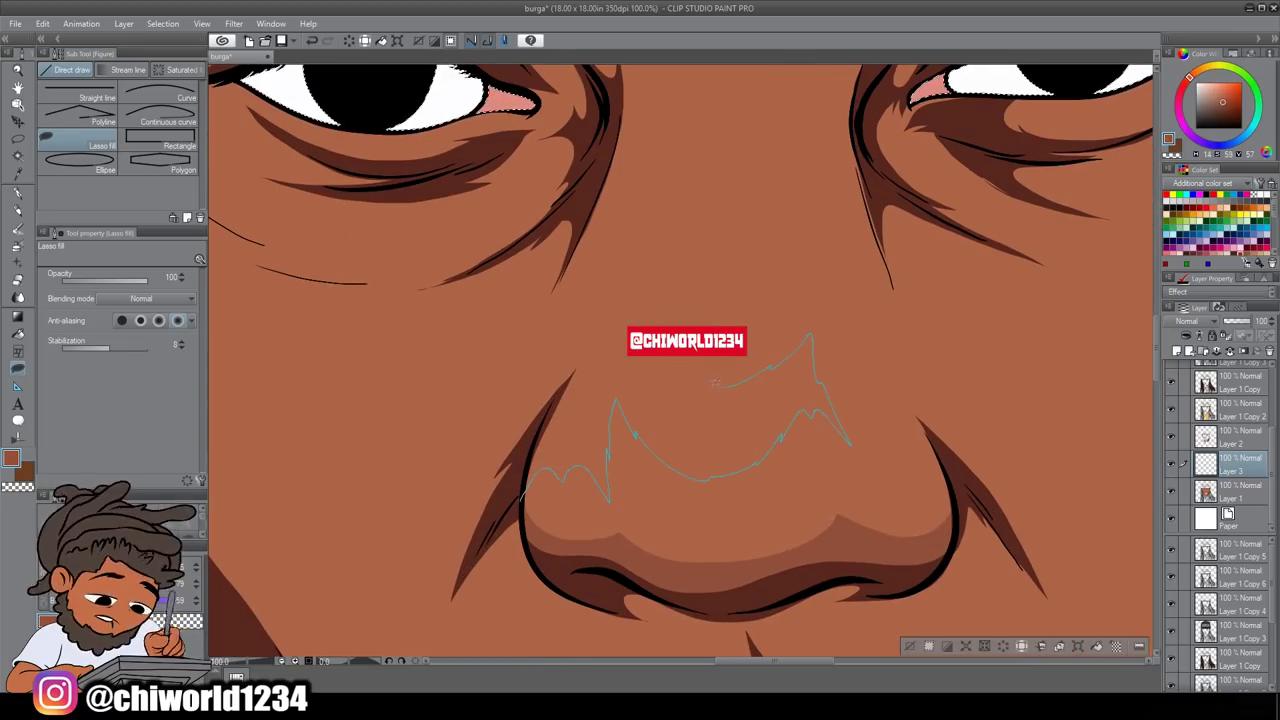
pyautogui.scroll(-4, 684, 88)
pyautogui.scroll(2, 923, 449)
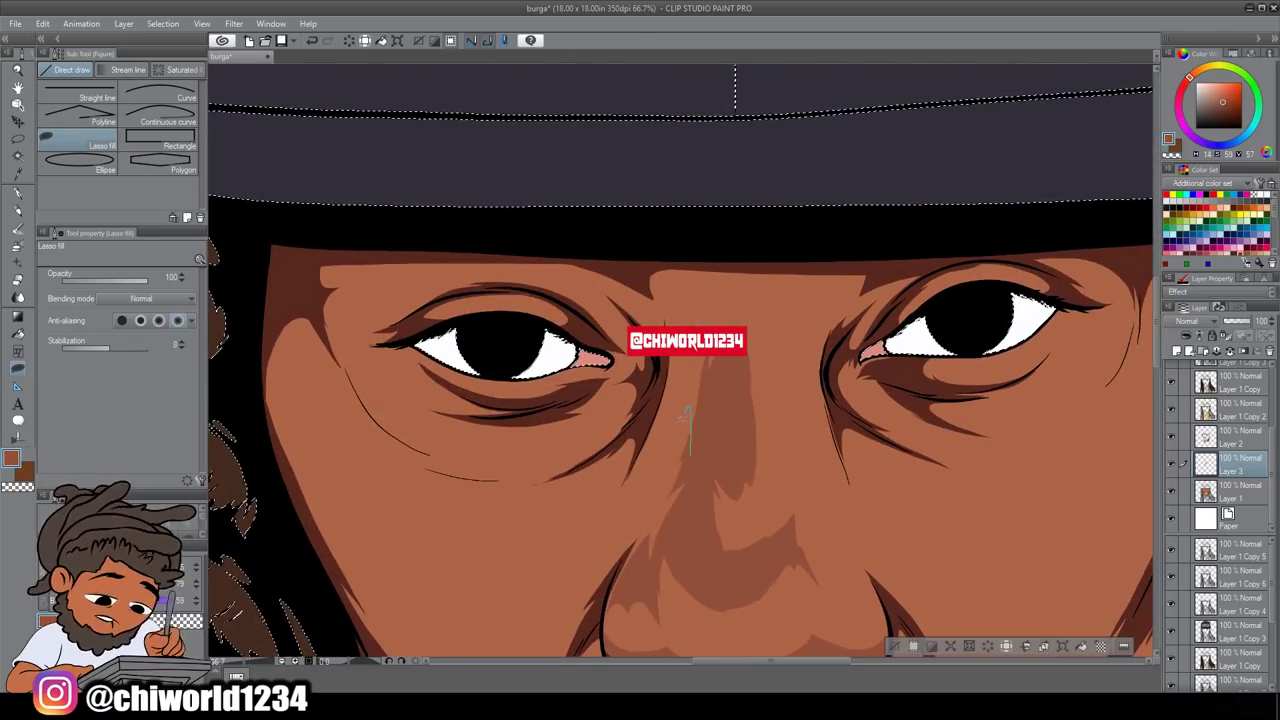
# Step: Lasso-fill mid-tone shadows between the nose and moustache, along the chin, and around the mouth and lower cheeks
pyautogui.scroll(5, 870, 490)
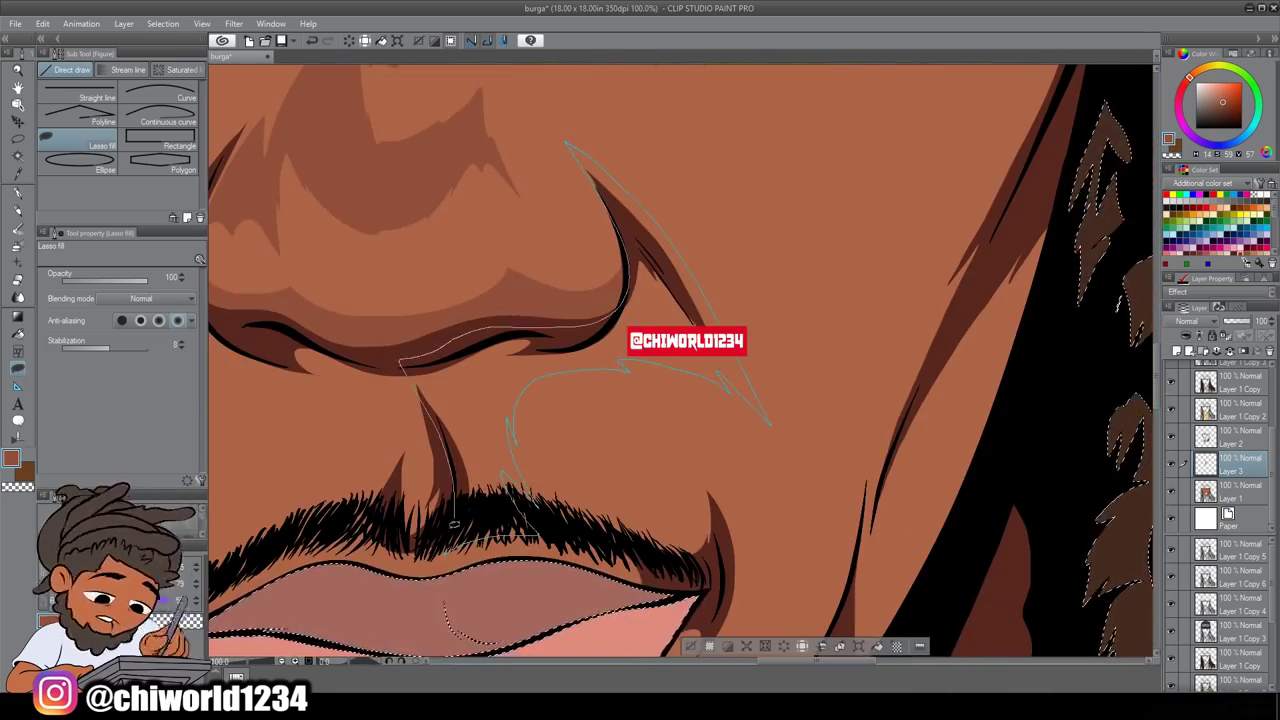
pyautogui.scroll(-5, 453, 524)
pyautogui.scroll(5, 657, 430)
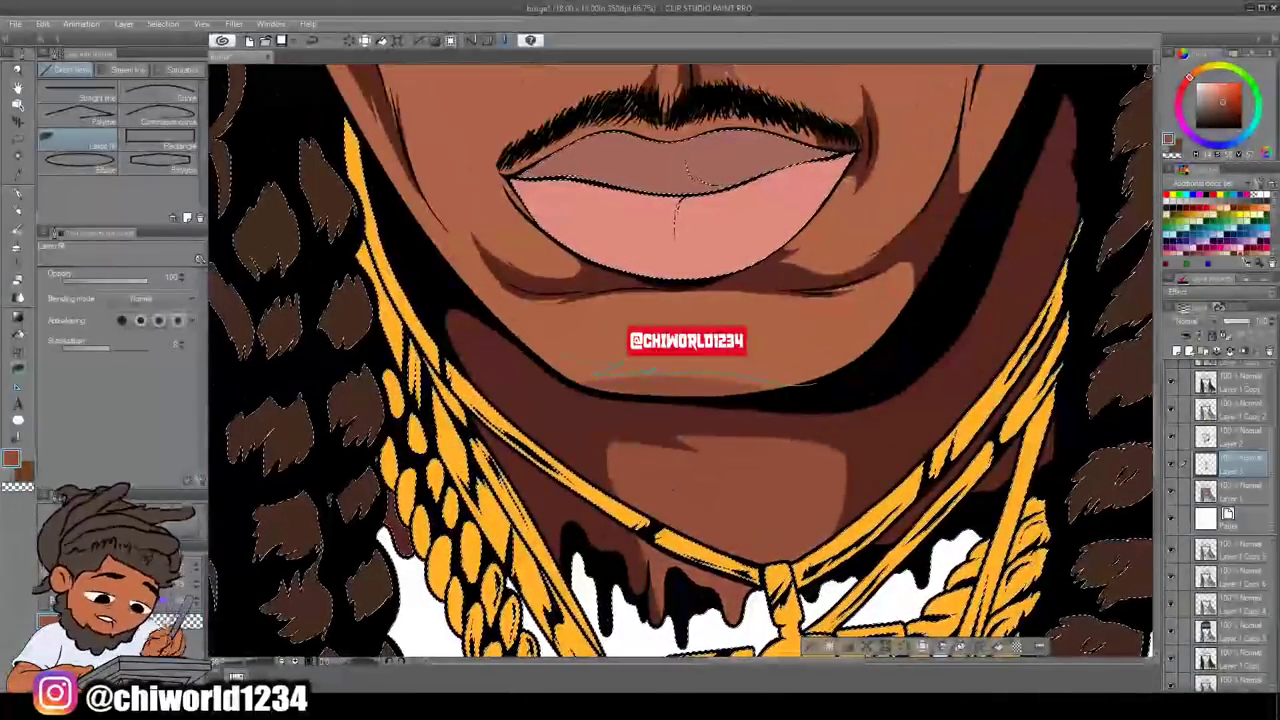
pyautogui.scroll(-3, 678, 437)
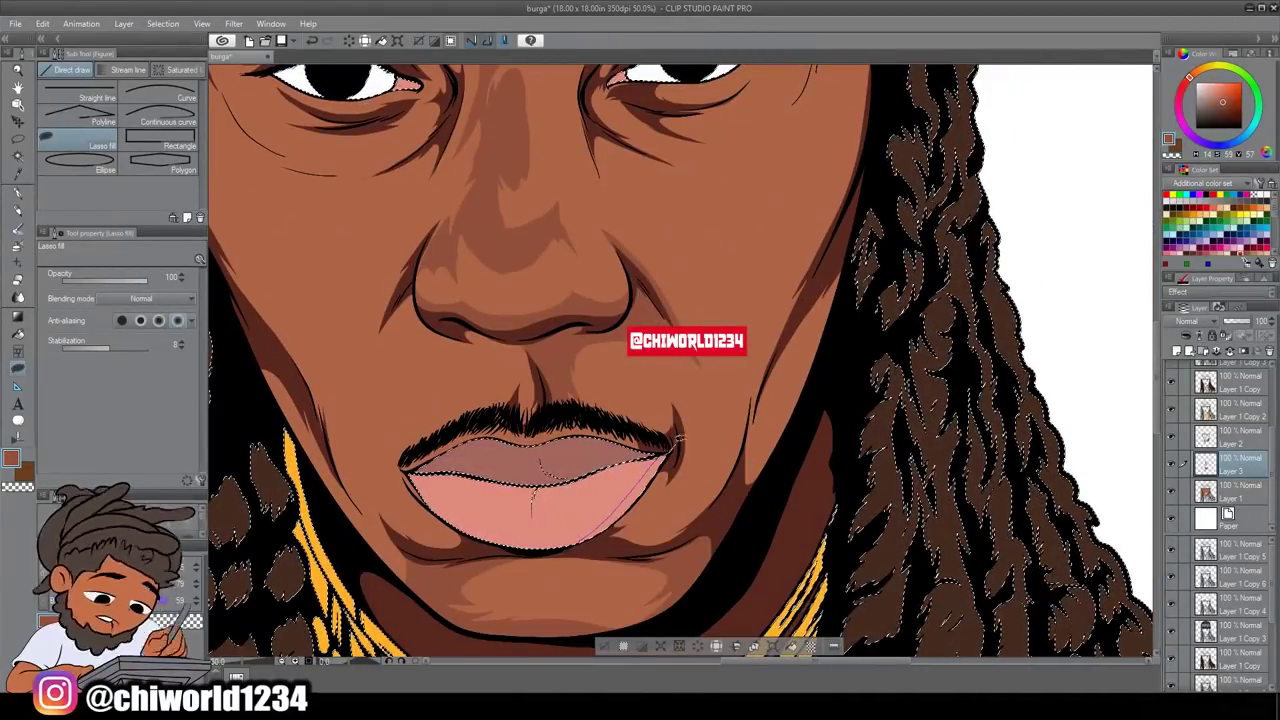
pyautogui.moveTo(680, 400); pyautogui.dragTo(830, 362)
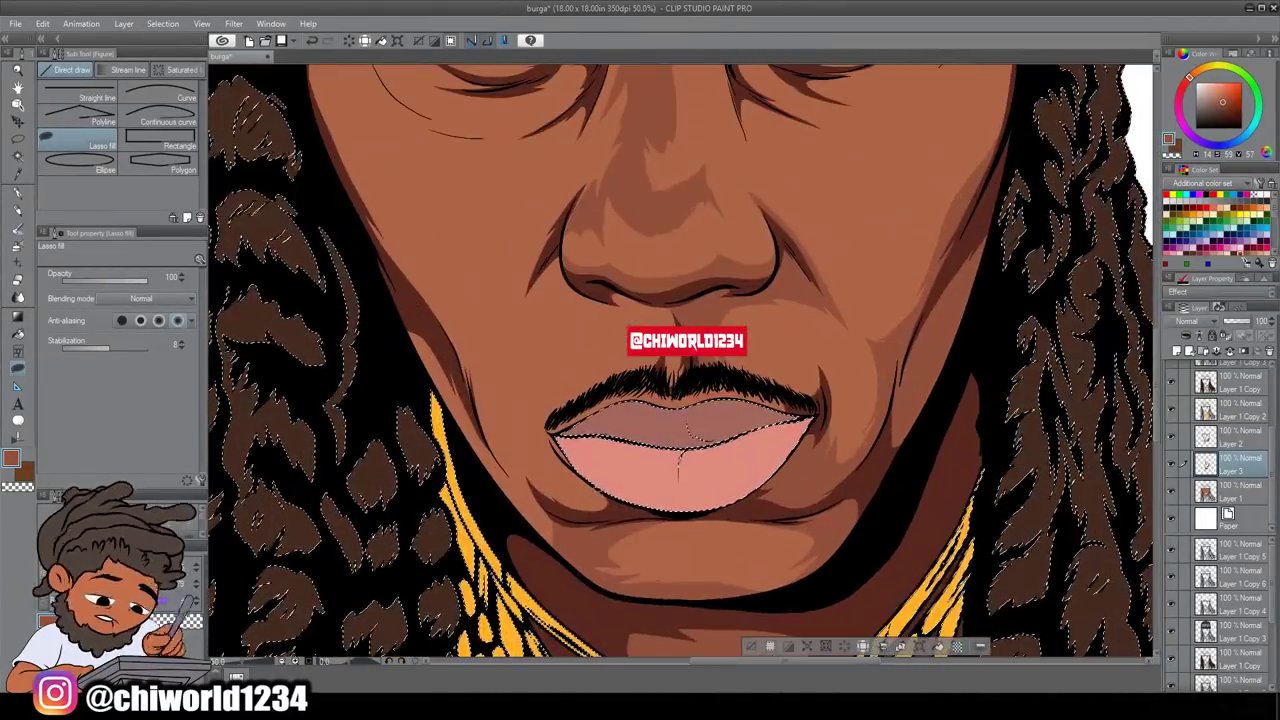
pyautogui.scroll(-3, 820, 431)
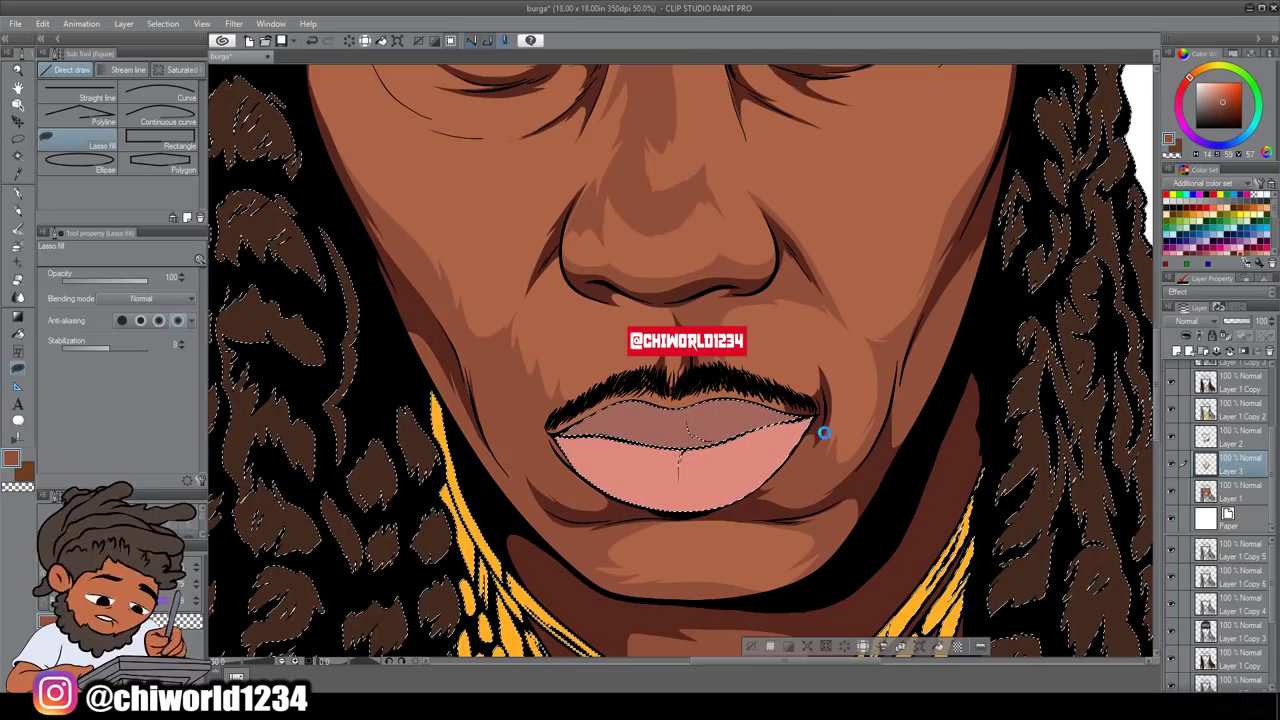
# Step: Lasso-fill mid-tone shadows beside the nose, beneath the eye and at the temple on the left side of the face
pyautogui.scroll(3, 854, 299)
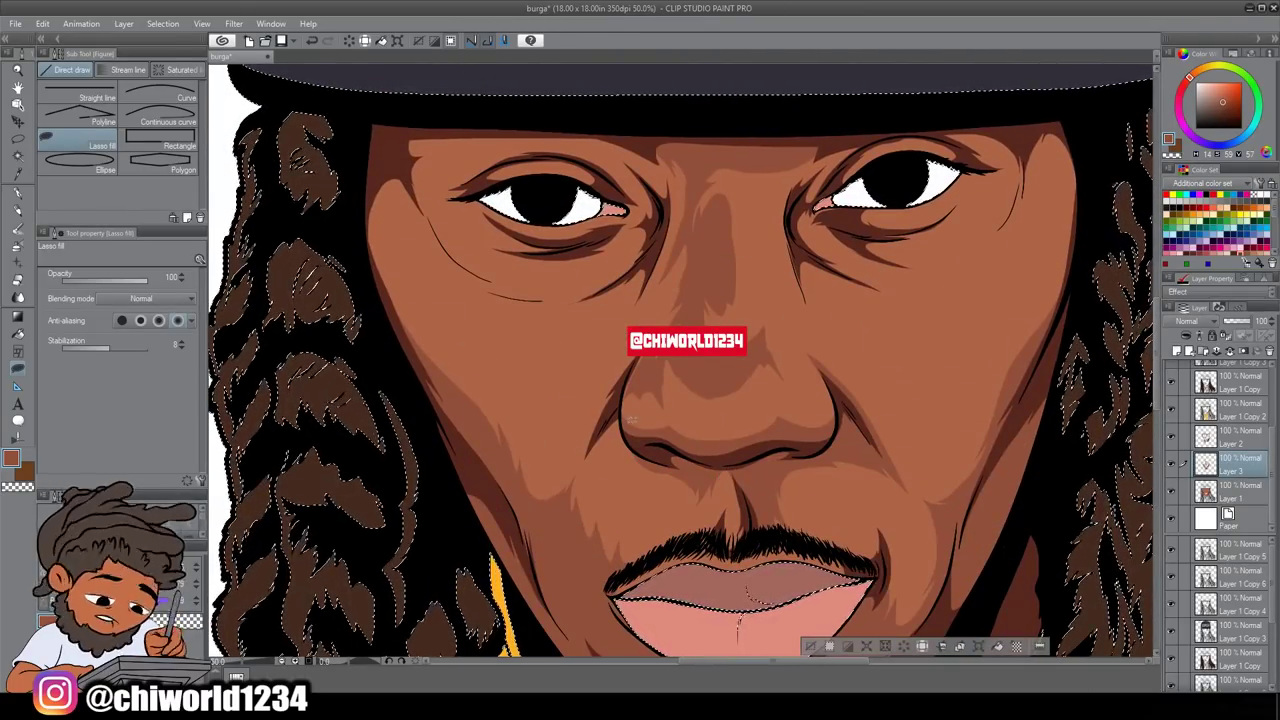
pyautogui.moveTo(620, 368); pyautogui.dragTo(622, 372)
pyautogui.moveTo(634, 440); pyautogui.dragTo(632, 372)
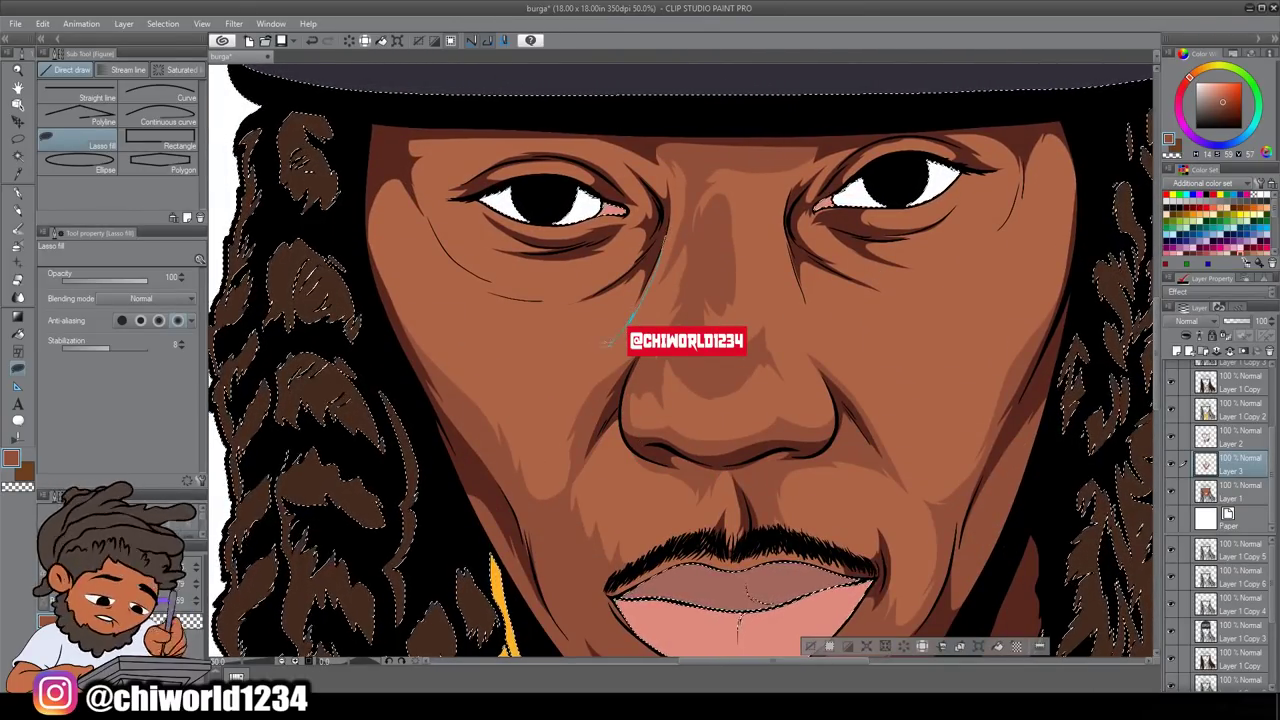
pyautogui.scroll(-2, 620, 340)
pyautogui.scroll(4, 600, 300)
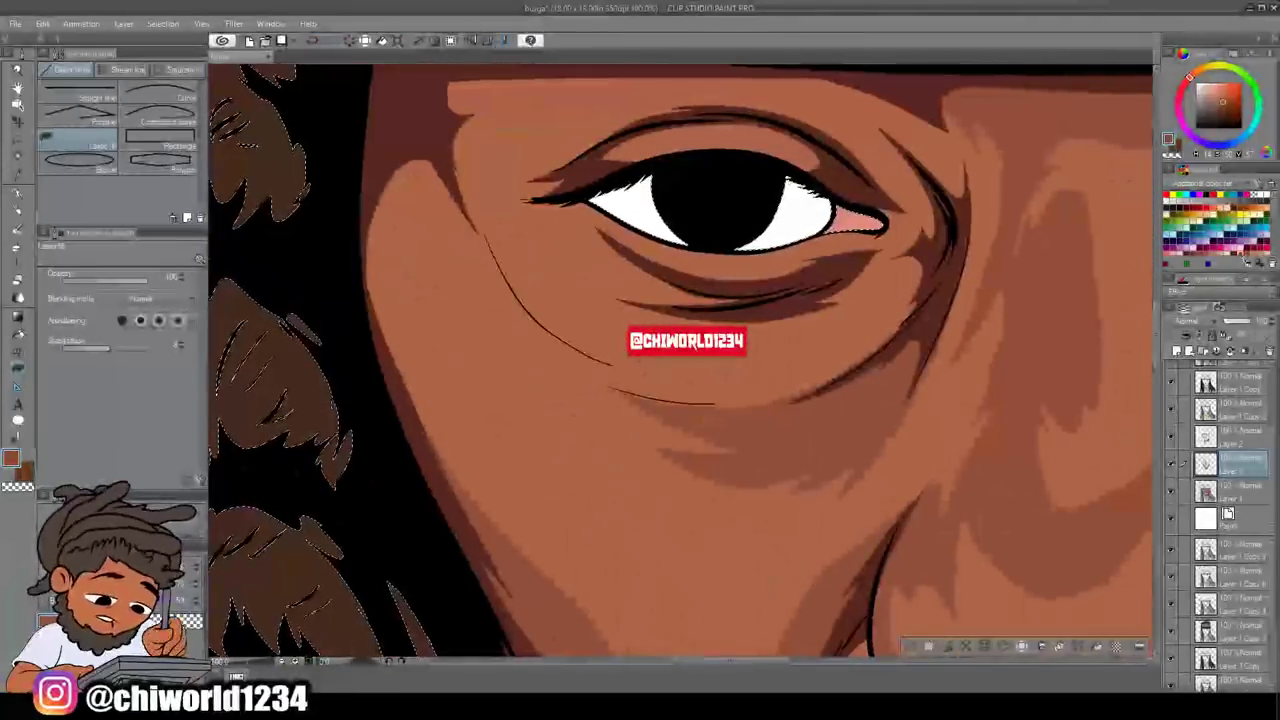
pyautogui.scroll(-3, 366, 133)
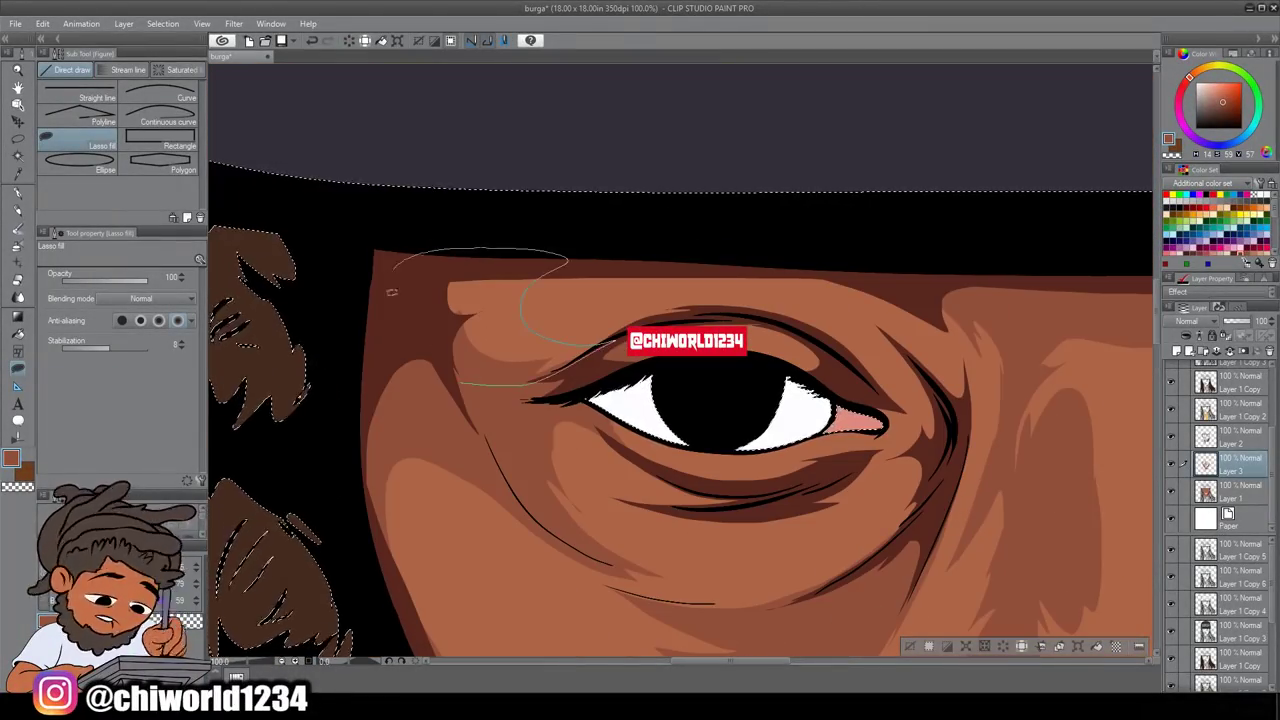
# Step: Lasso-fill mid-tone shadows around the nostril crease and eye on the right side of the face, and clear the selection
pyautogui.scroll(2, 637, 467)
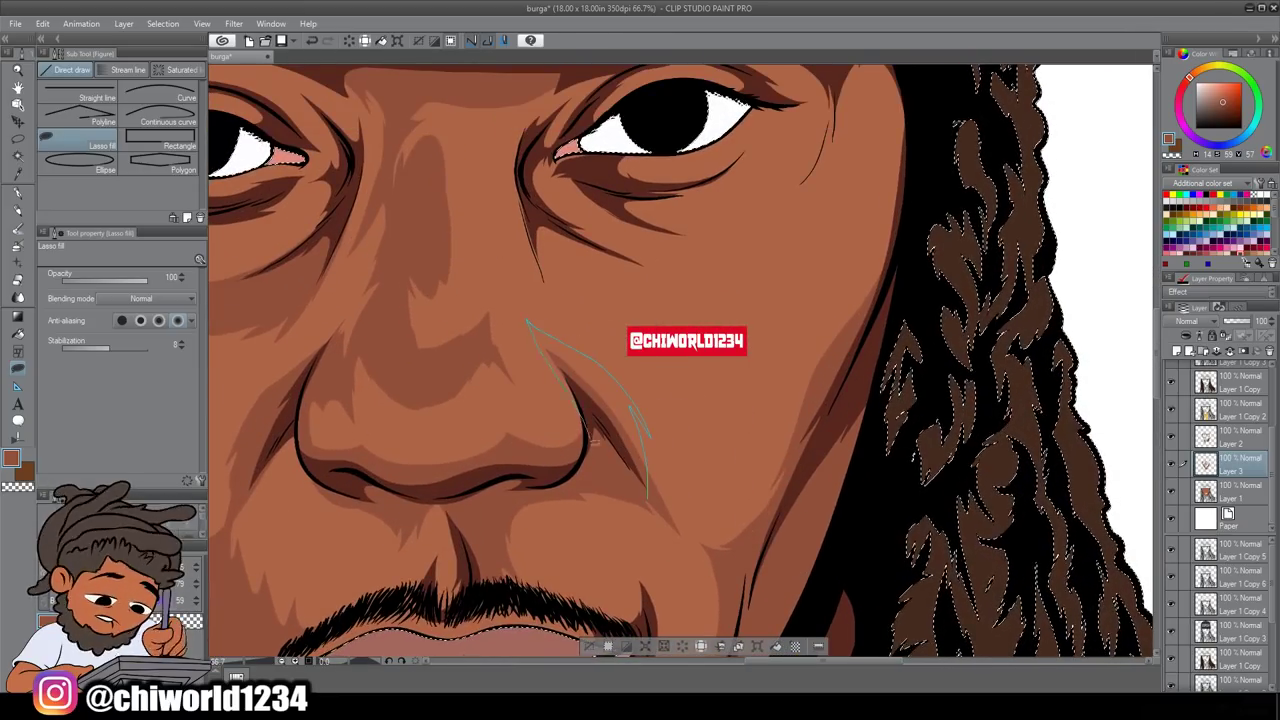
pyautogui.scroll(3, 648, 495)
pyautogui.moveTo(518, 292); pyautogui.dragTo(547, 427)
pyautogui.moveTo(612, 267); pyautogui.dragTo(530, 290)
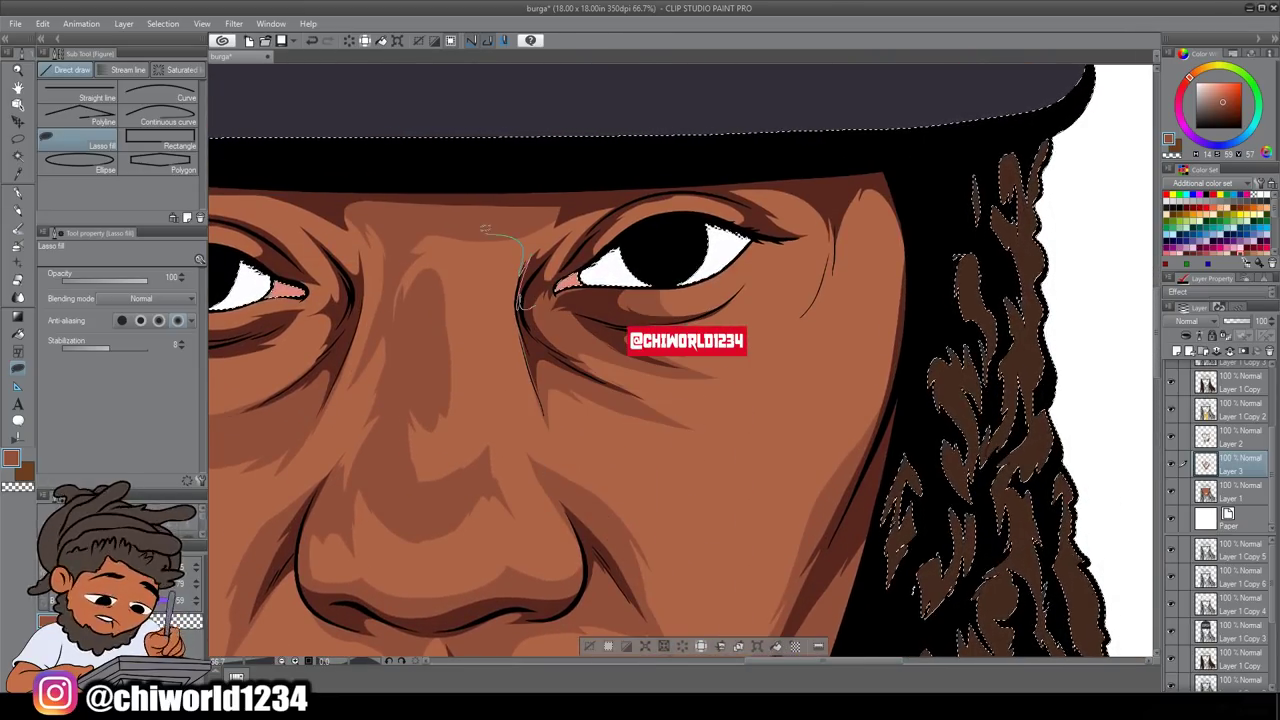
pyautogui.moveTo(670, 245)
pyautogui.mouseDown()
pyautogui.moveTo(800, 175)
pyautogui.moveTo(845, 505)
pyautogui.mouseUp()
pyautogui.scroll(-5, 826, 435)
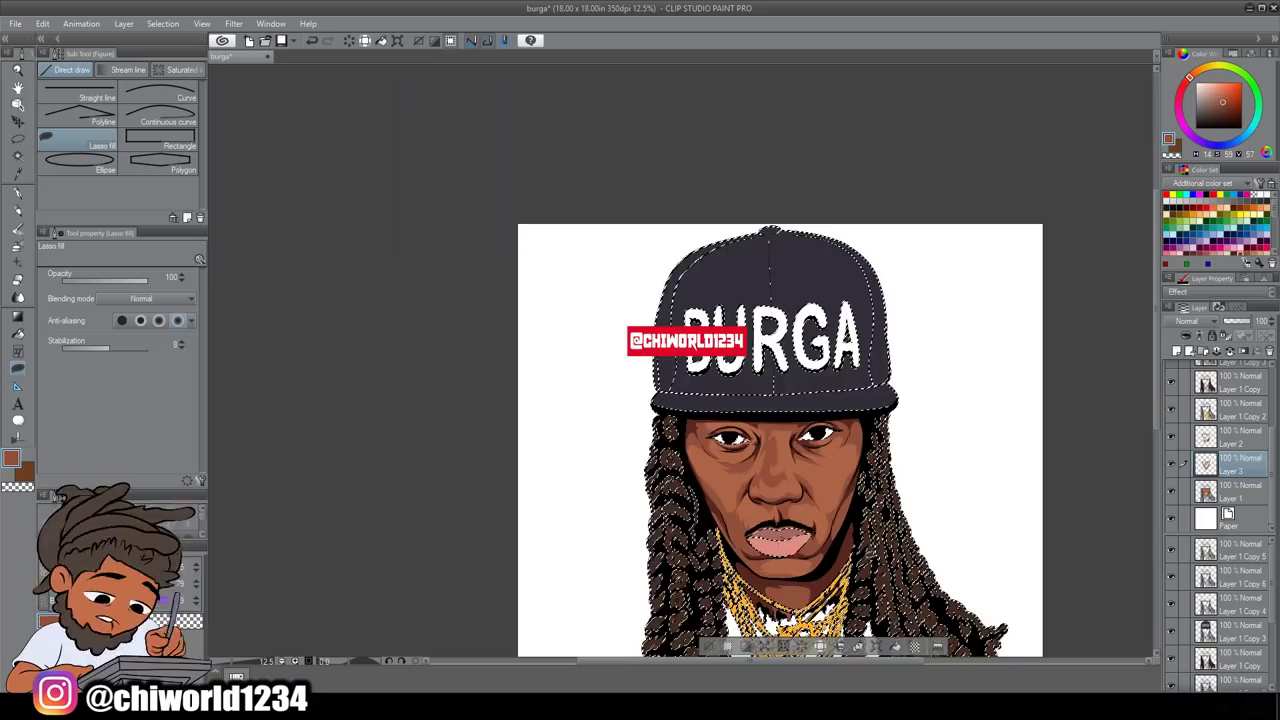
pyautogui.scroll(4, 826, 435)
pyautogui.scroll(-1, 826, 435)
pyautogui.scroll(1, 826, 435)
pyautogui.click(20, 147)
pyautogui.hotkey('ctrl', 'd')
# Step: Set the mid-tone shadow layer's hue to -1 and fine-tune its saturation and luminosity with Hue/Saturation/Luminosity
pyautogui.scroll(-3, 680, 360)
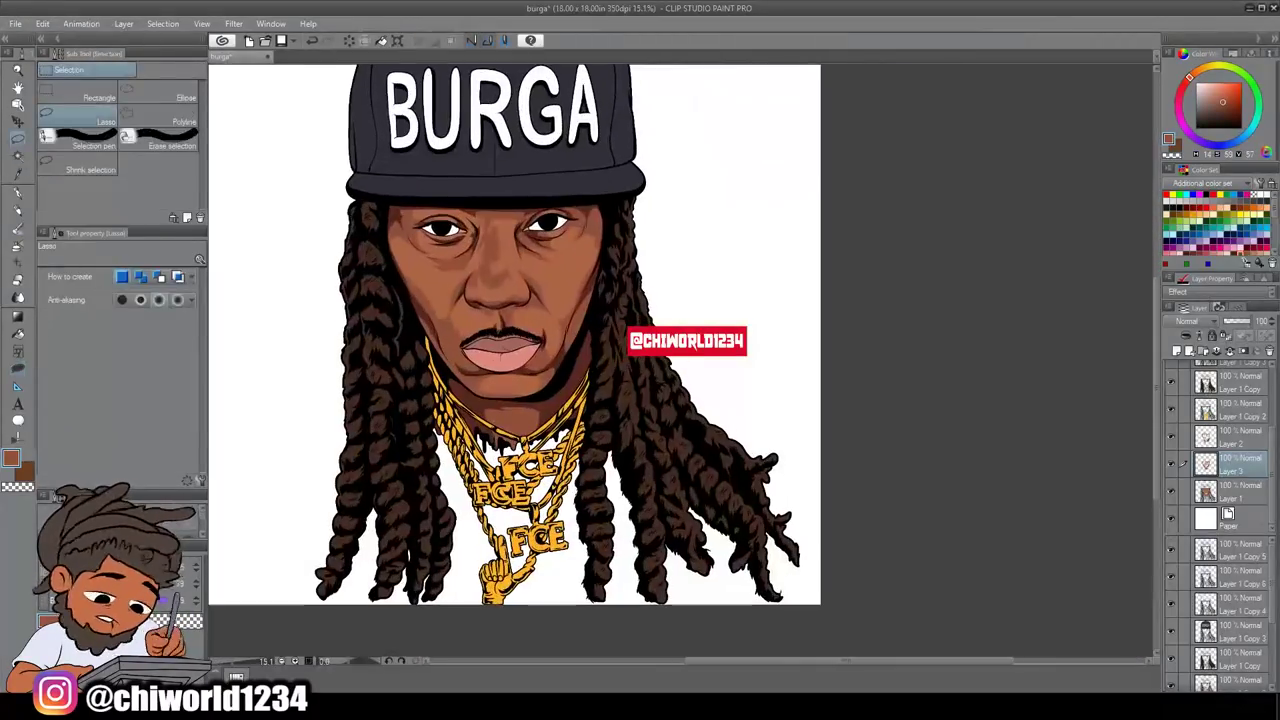
pyautogui.scroll(2, 680, 360)
pyautogui.click(42, 23)
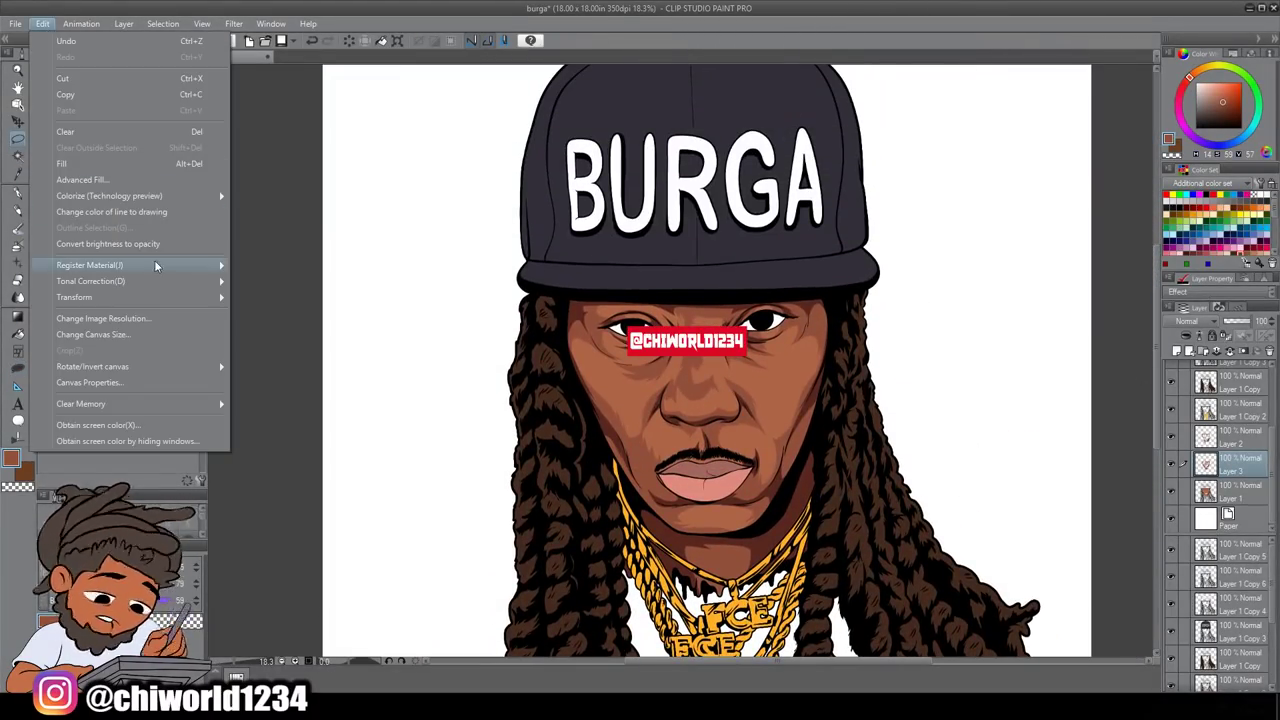
pyautogui.click(290, 280)
pyautogui.click(906, 425)
pyautogui.click(913, 456)
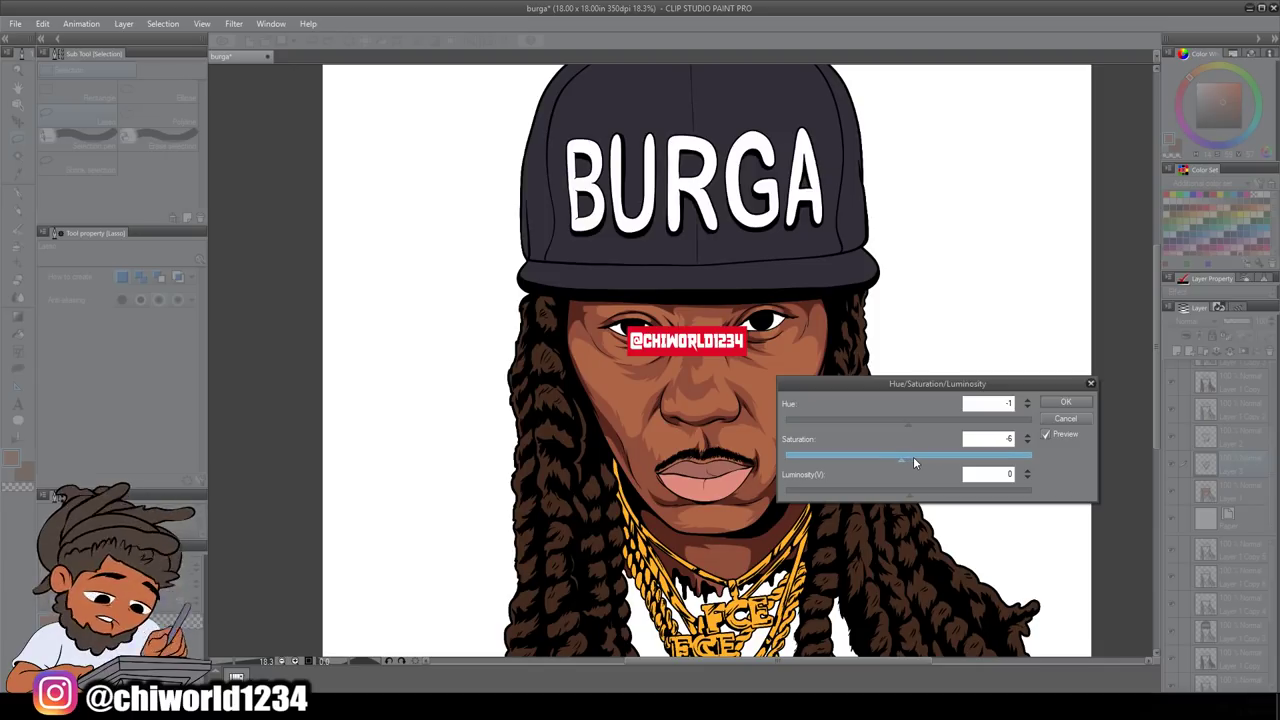
pyautogui.click(914, 491)
pyautogui.press('Return')
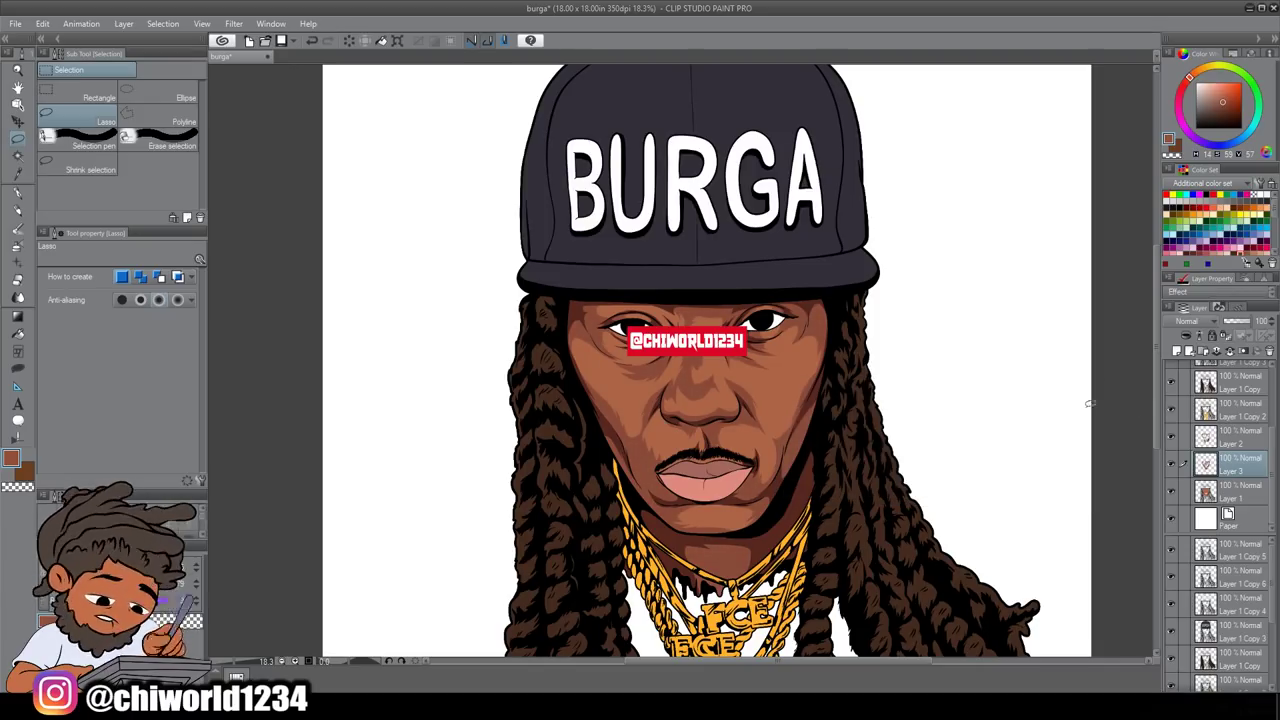
# Step: Add a new layer directly above Layer 1, reselect the skin area, and lasso-fill a lighter patch on the chin
pyautogui.hotkey('ctrl', '+')
pyautogui.click(1212, 352)
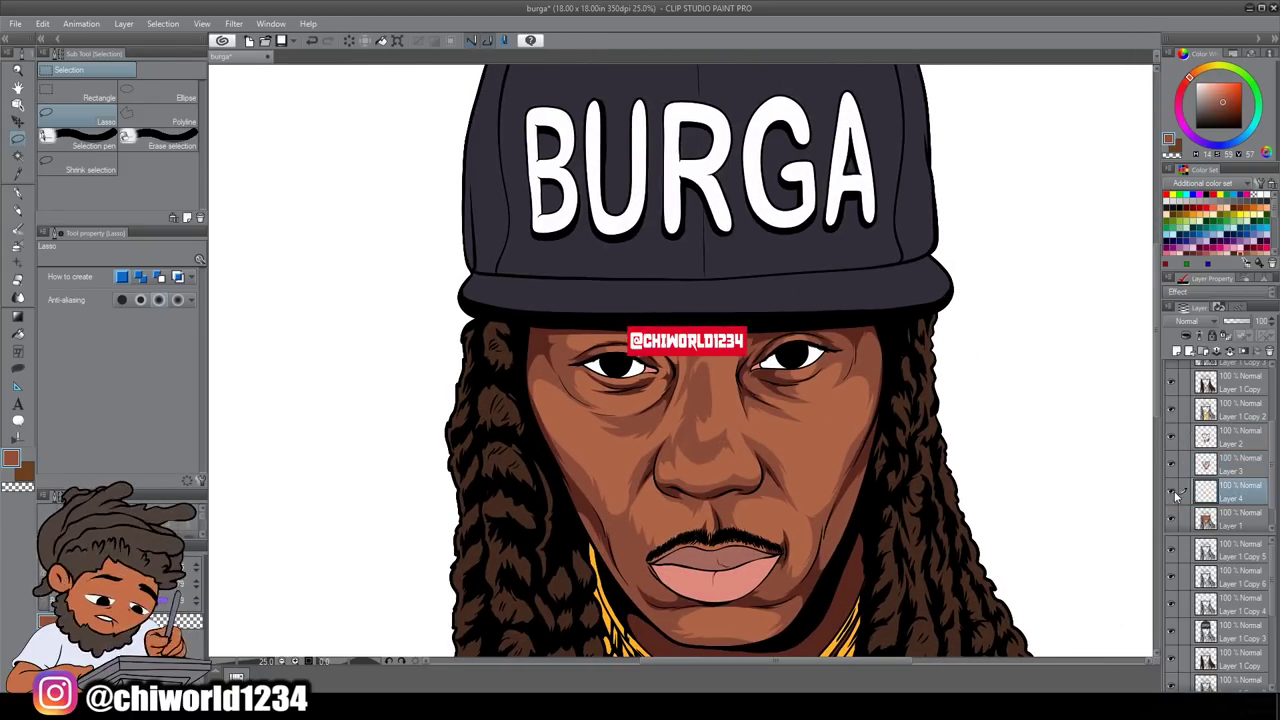
pyautogui.press('u')
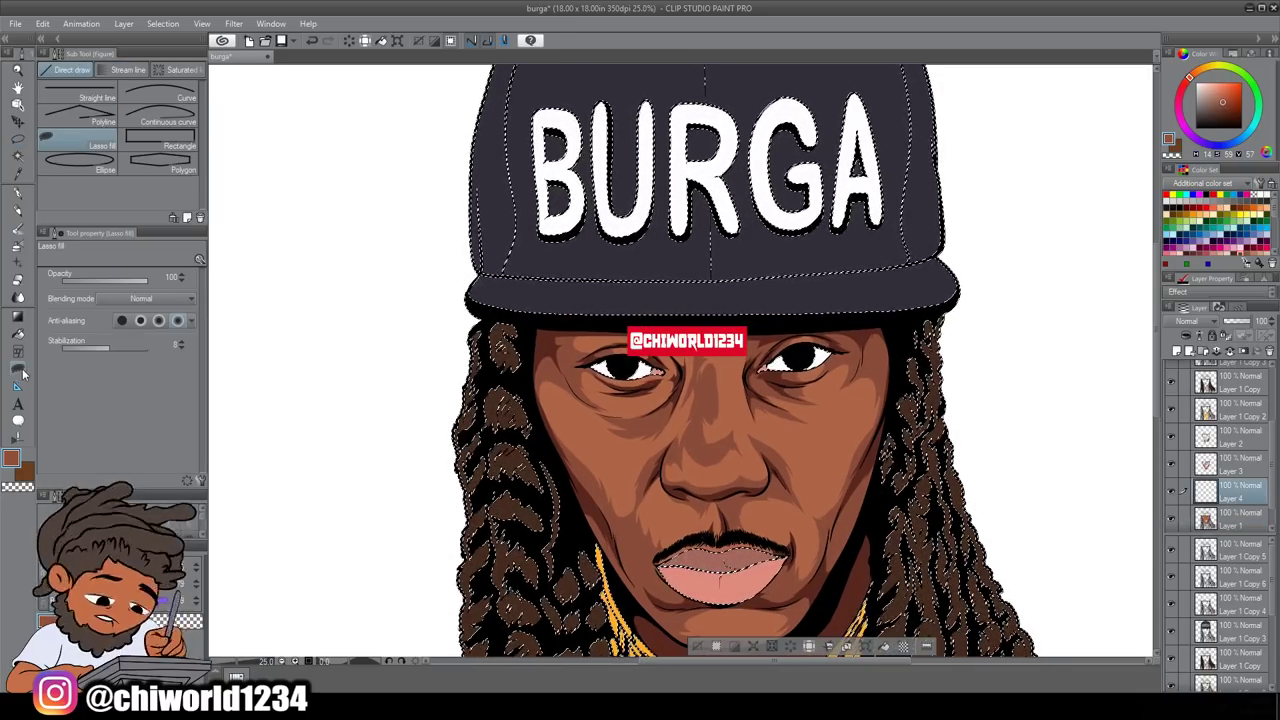
pyautogui.hotkey('ctrl', '+')
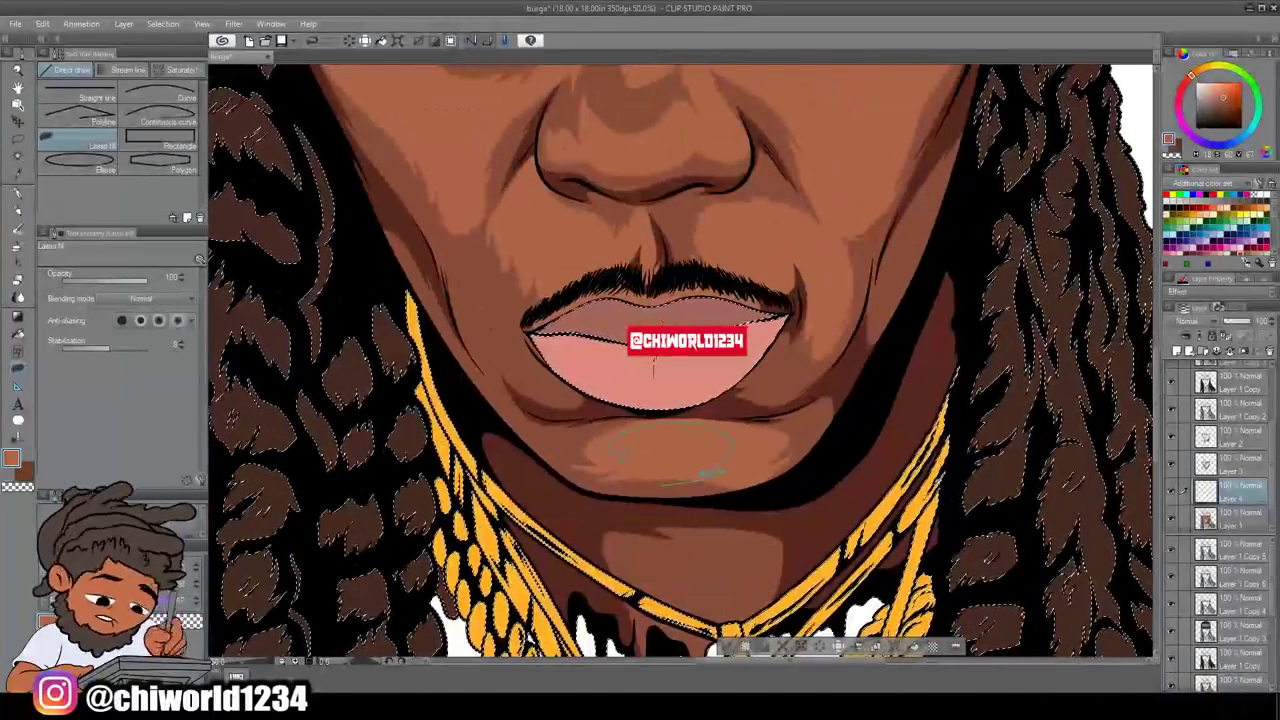
# Step: Adjust the lighter chin layer with Hue/Saturation/Luminosity, setting hue to -3 and luminosity to -6 and fine-tuning the saturation
pyautogui.click(42, 23)
pyautogui.moveTo(157, 286)
pyautogui.click(300, 298)
pyautogui.click(914, 492)
pyautogui.moveTo(914, 497); pyautogui.dragTo(904, 492)
pyautogui.click(904, 456)
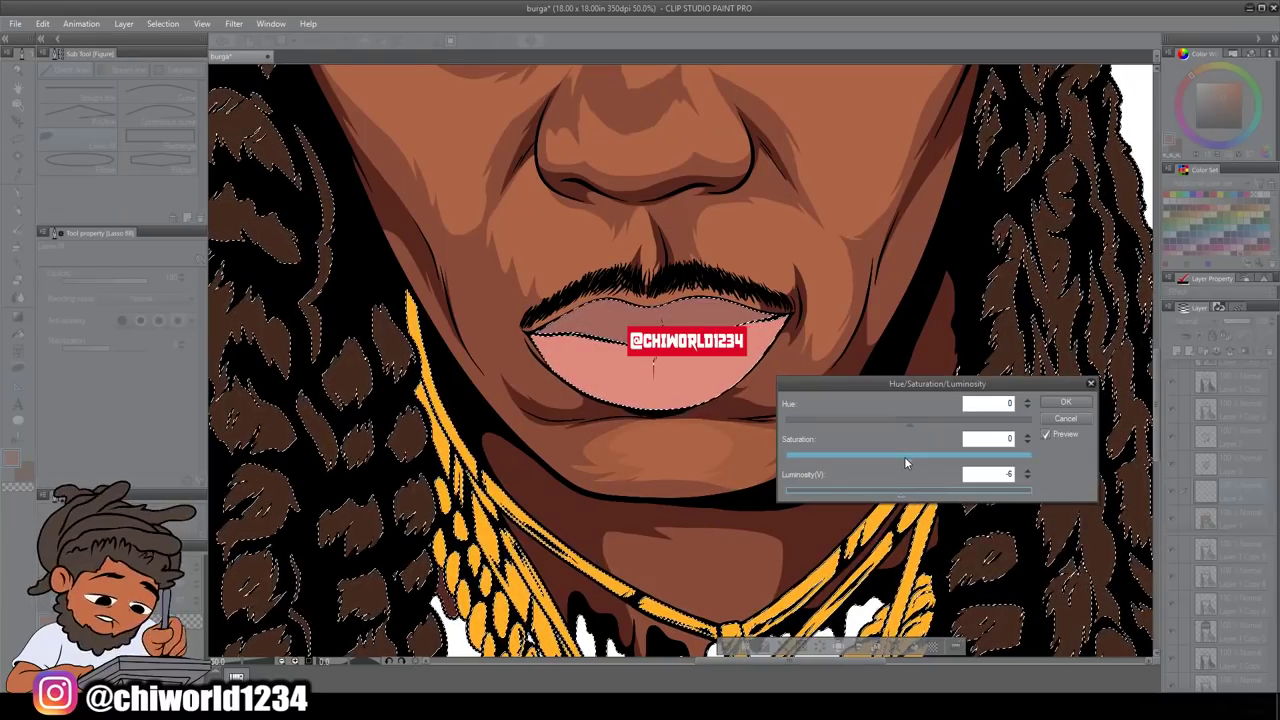
pyautogui.click(906, 422)
pyautogui.click(893, 455)
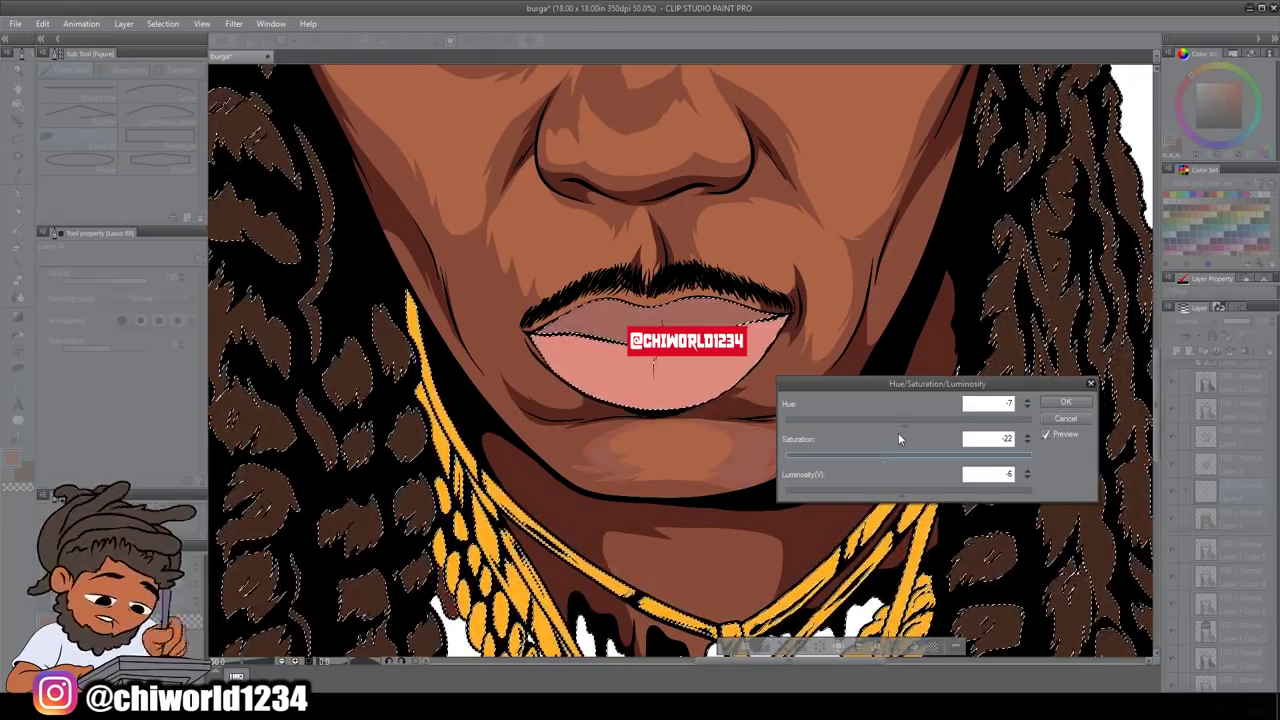
pyautogui.click(910, 456)
pyautogui.click(910, 454)
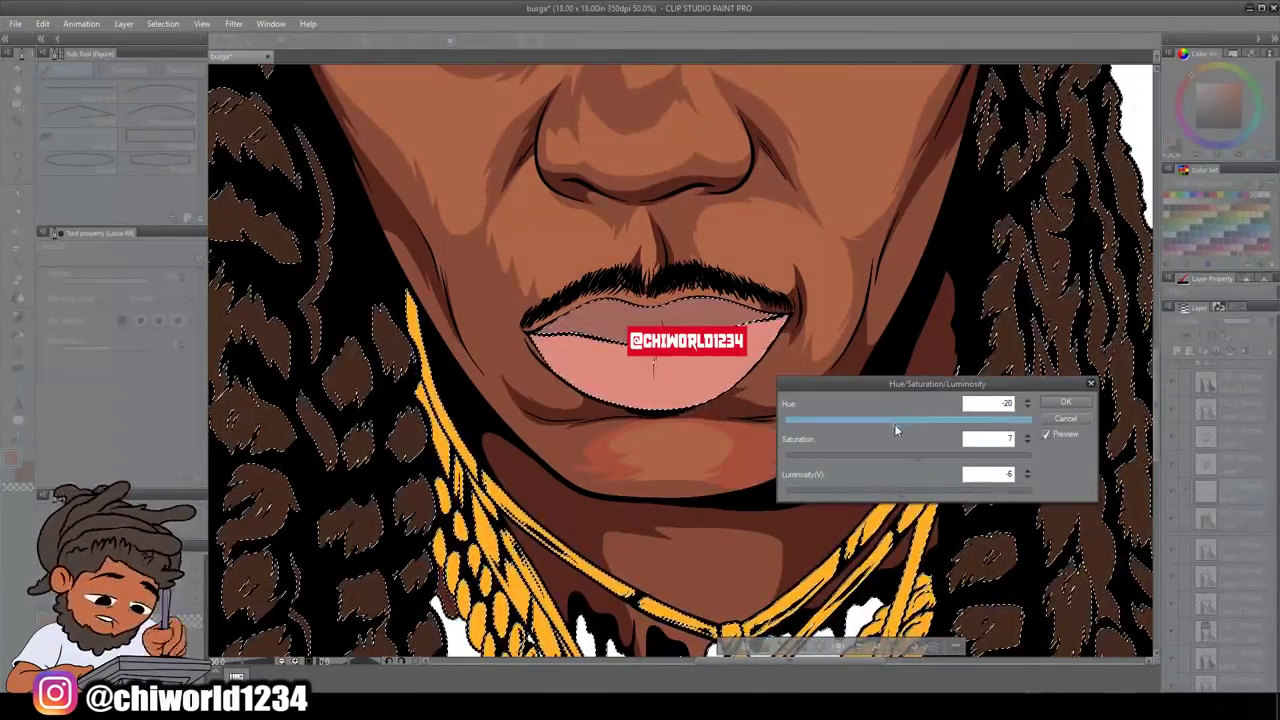
pyautogui.click(909, 423)
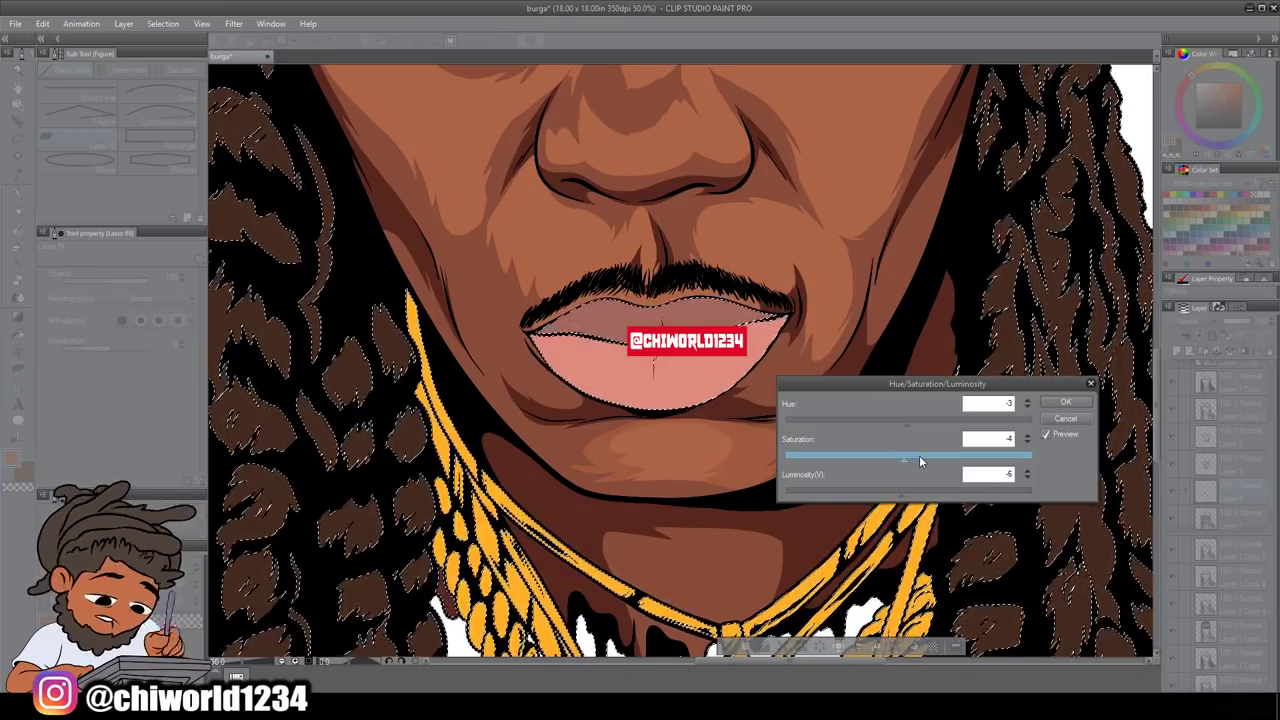
pyautogui.click(1065, 401)
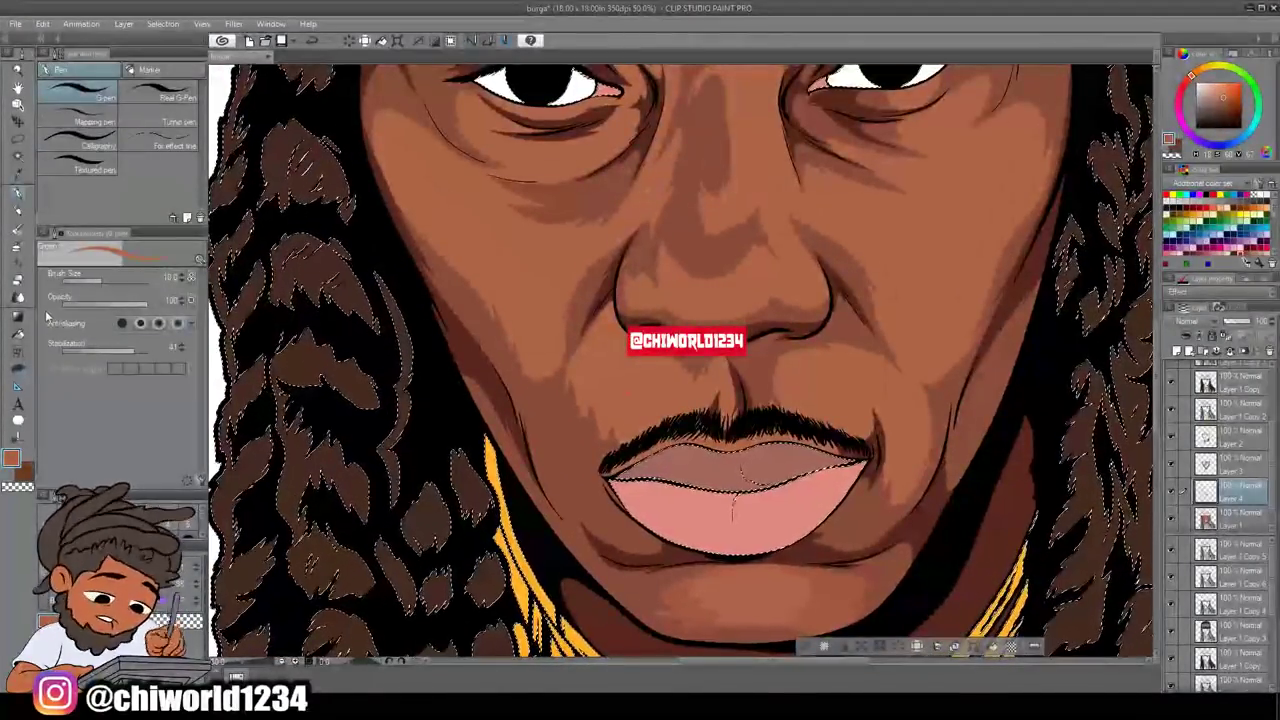
# Step: Lasso-fill lighter patches above both sides of the moustache and beside the mouth
pyautogui.press('u')
pyautogui.moveTo(850, 516); pyautogui.dragTo(936, 398)
pyautogui.moveTo(745, 372)
pyautogui.mouseDown()
pyautogui.moveTo(685, 467)
pyautogui.moveTo(760, 383)
pyautogui.mouseUp()
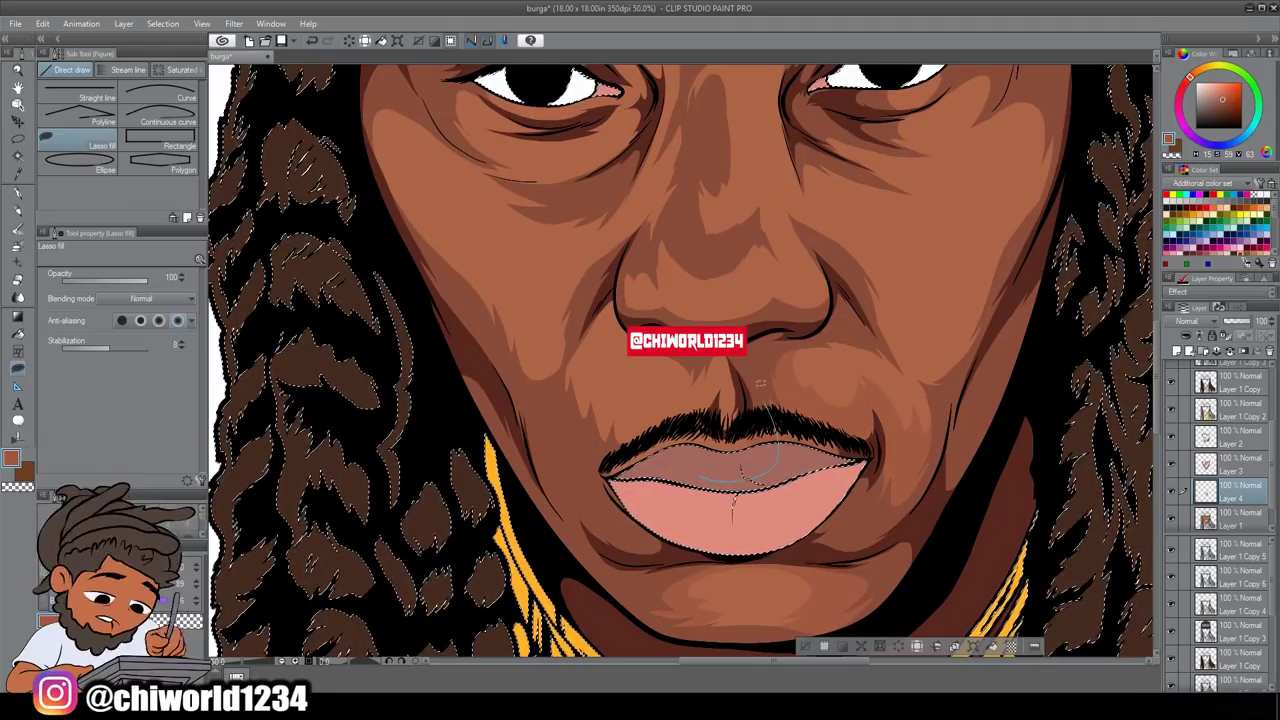
pyautogui.scroll(-5, 627, 268)
pyautogui.scroll(5, 368, 408)
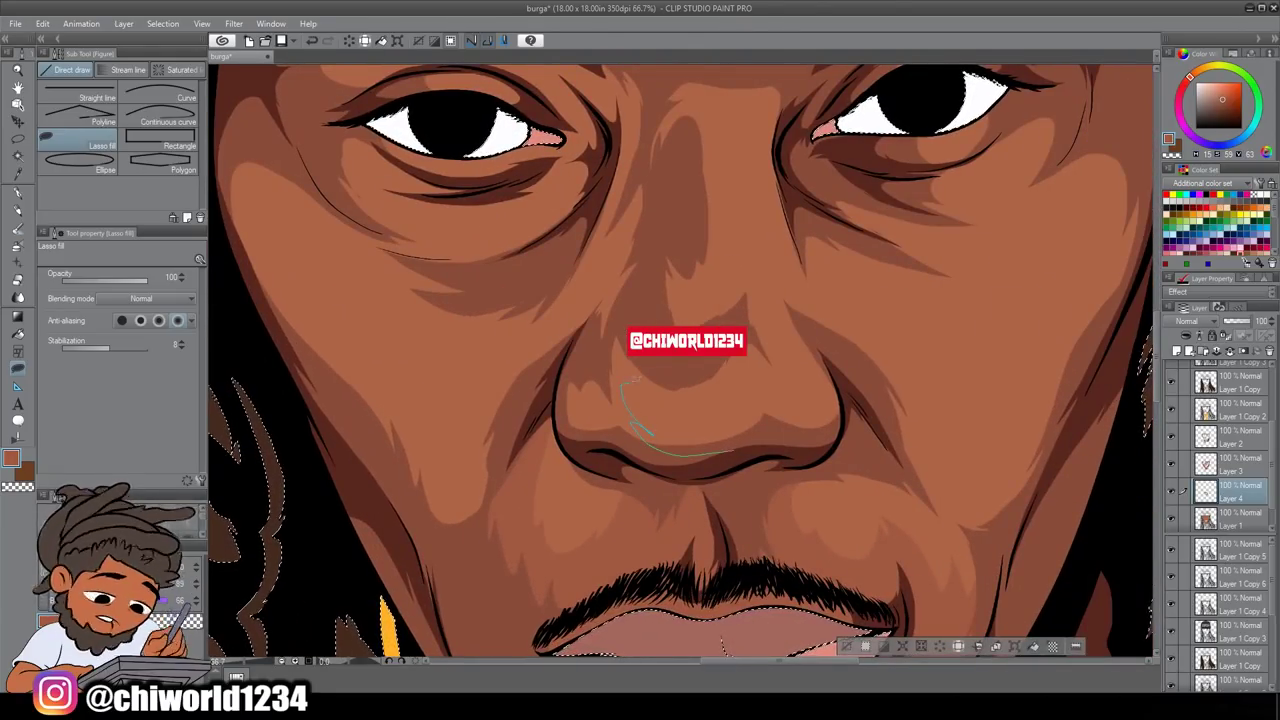
# Step: Lasso-fill a lighter tone along the bridge, sides and tip of the nose
pyautogui.moveTo(717, 186); pyautogui.dragTo(717, 182)
pyautogui.scroll(2, 717, 182)
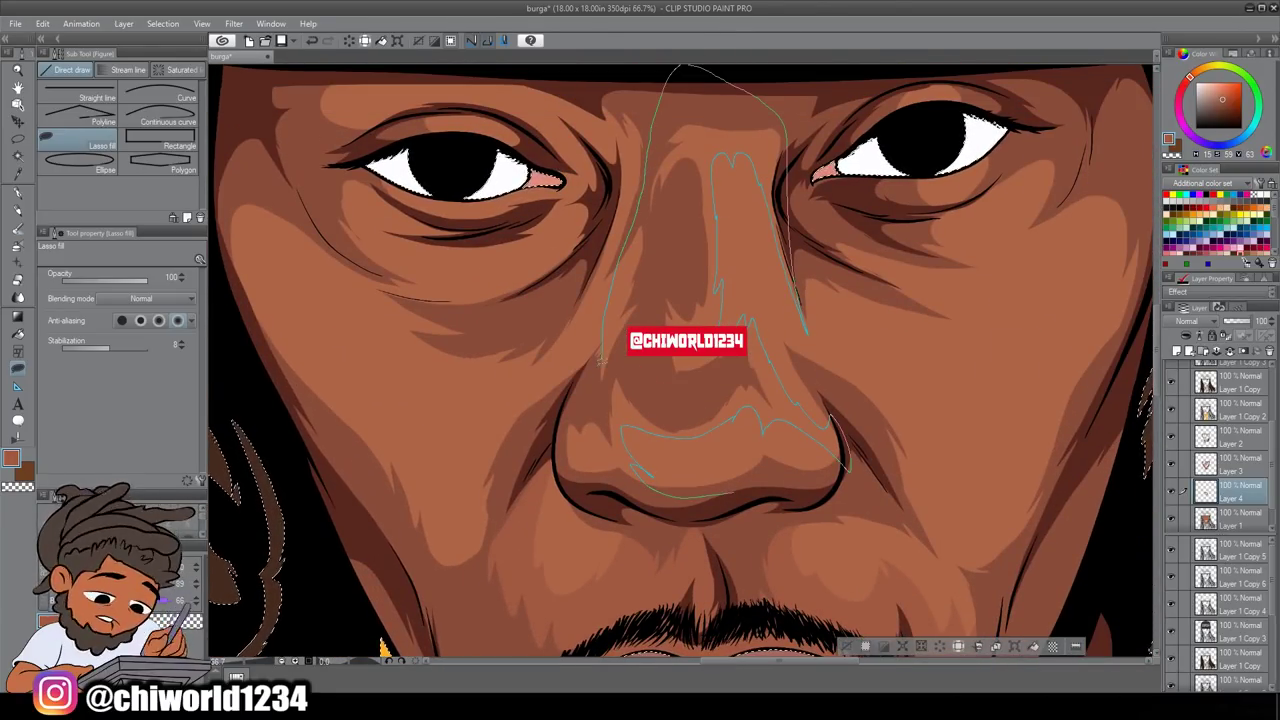
pyautogui.scroll(-2, 575, 370)
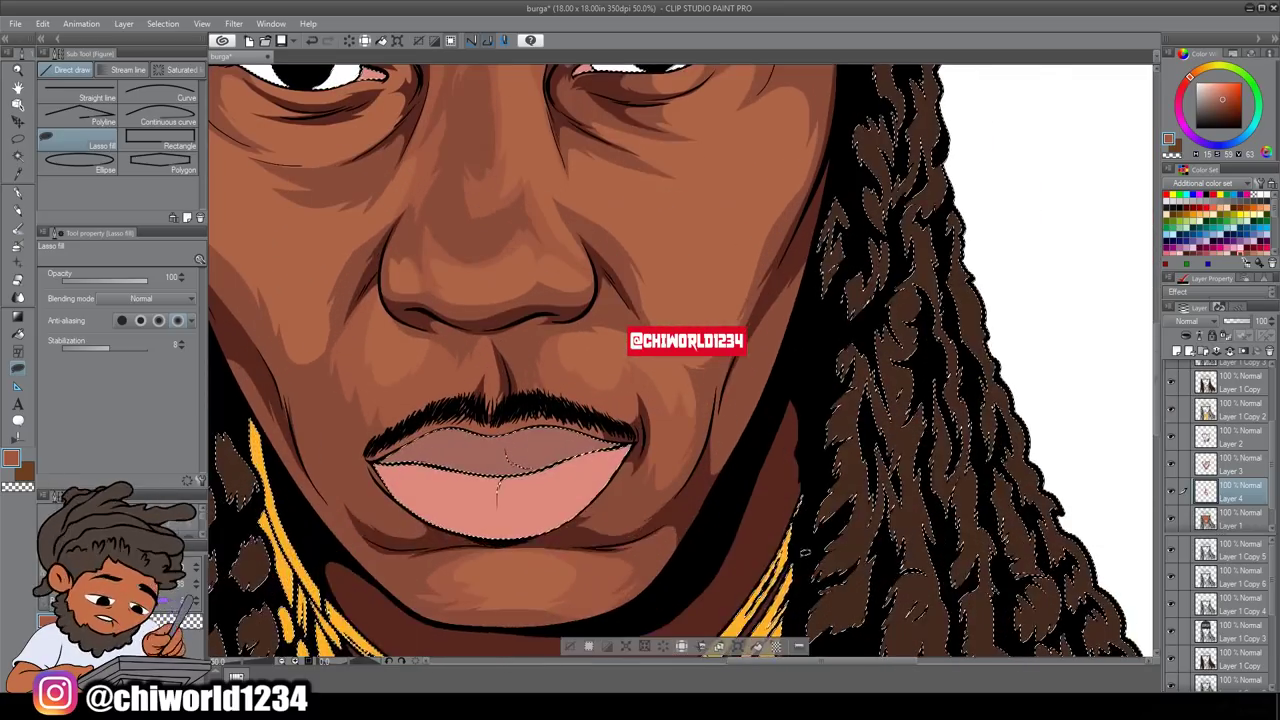
# Step: Lasso-fill lighter patches on the cheek and around the eye on the right side of the face
pyautogui.scroll(1, 600, 390)
pyautogui.moveTo(600, 390); pyautogui.dragTo(729, 490)
pyautogui.moveTo(572, 320); pyautogui.dragTo(573, 322)
pyautogui.scroll(-3, 573, 322)
pyautogui.scroll(3, 573, 322)
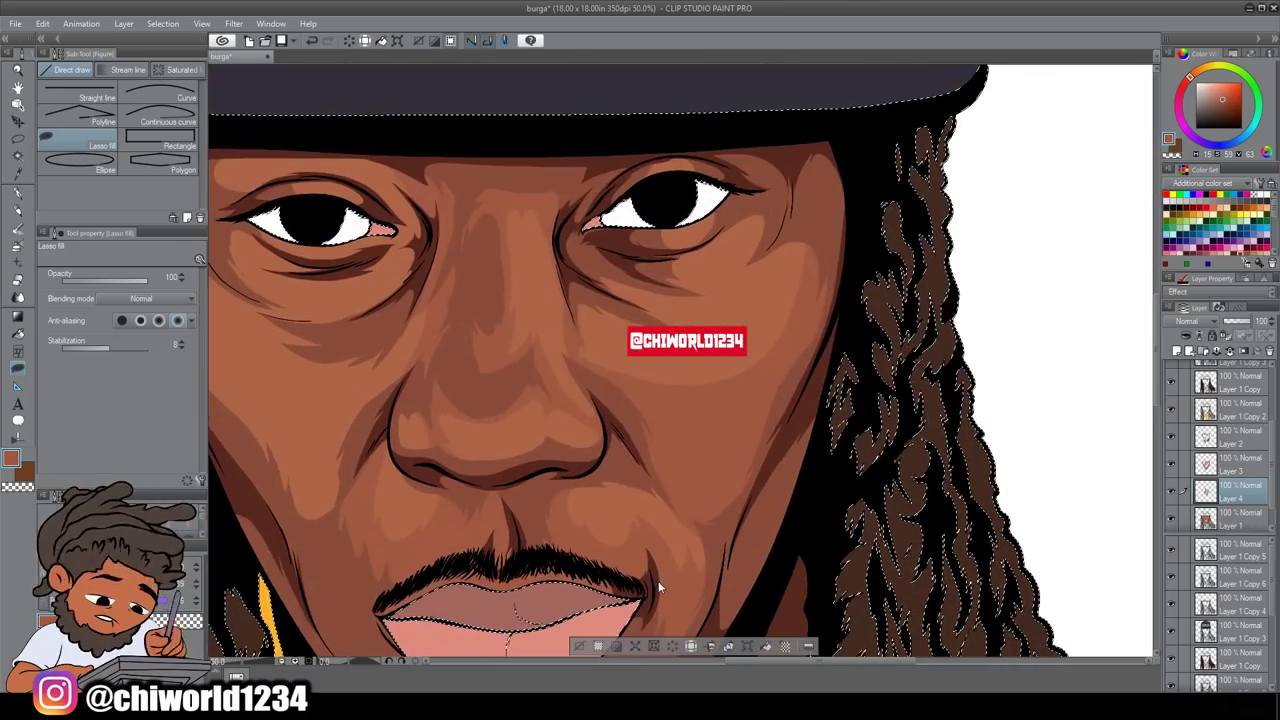
pyautogui.moveTo(548, 220); pyautogui.dragTo(600, 345)
pyautogui.moveTo(654, 477); pyautogui.dragTo(652, 478)
pyautogui.scroll(-3, 652, 478)
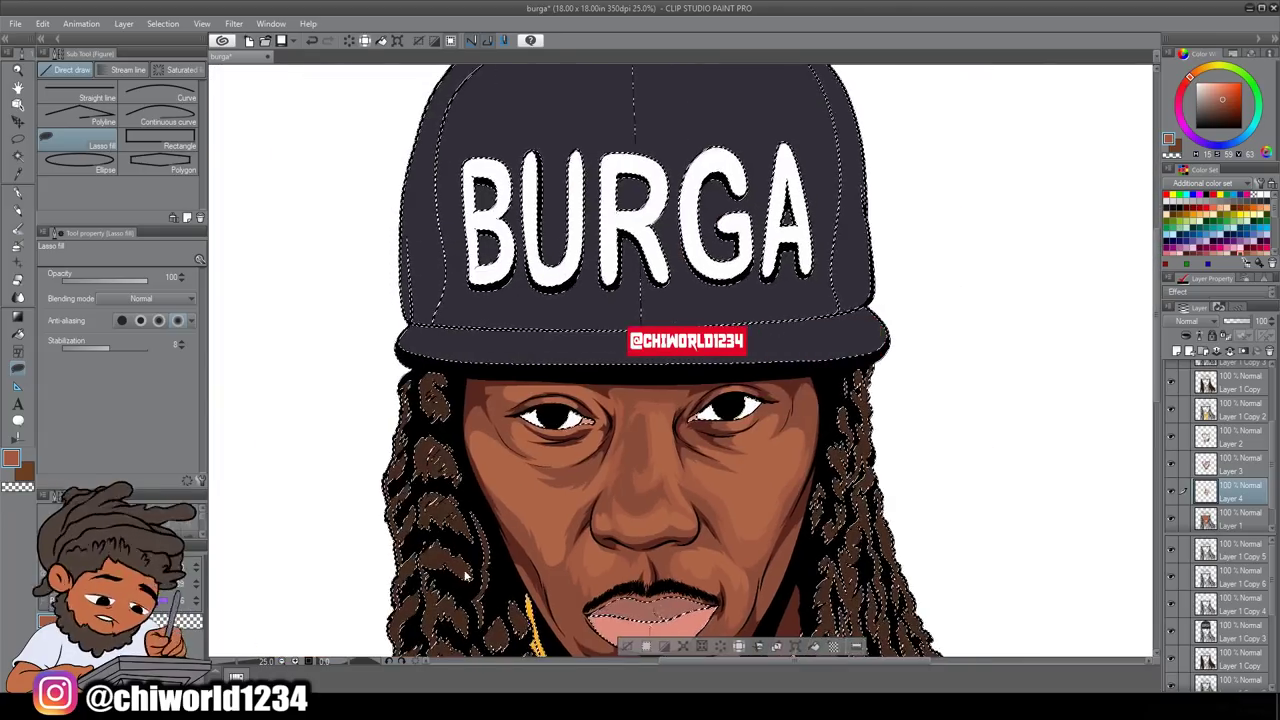
# Step: Lasso-fill lighter patches on the cheek and beneath the eye on the left side of the face, and clear the selection
pyautogui.scroll(3, 501, 520)
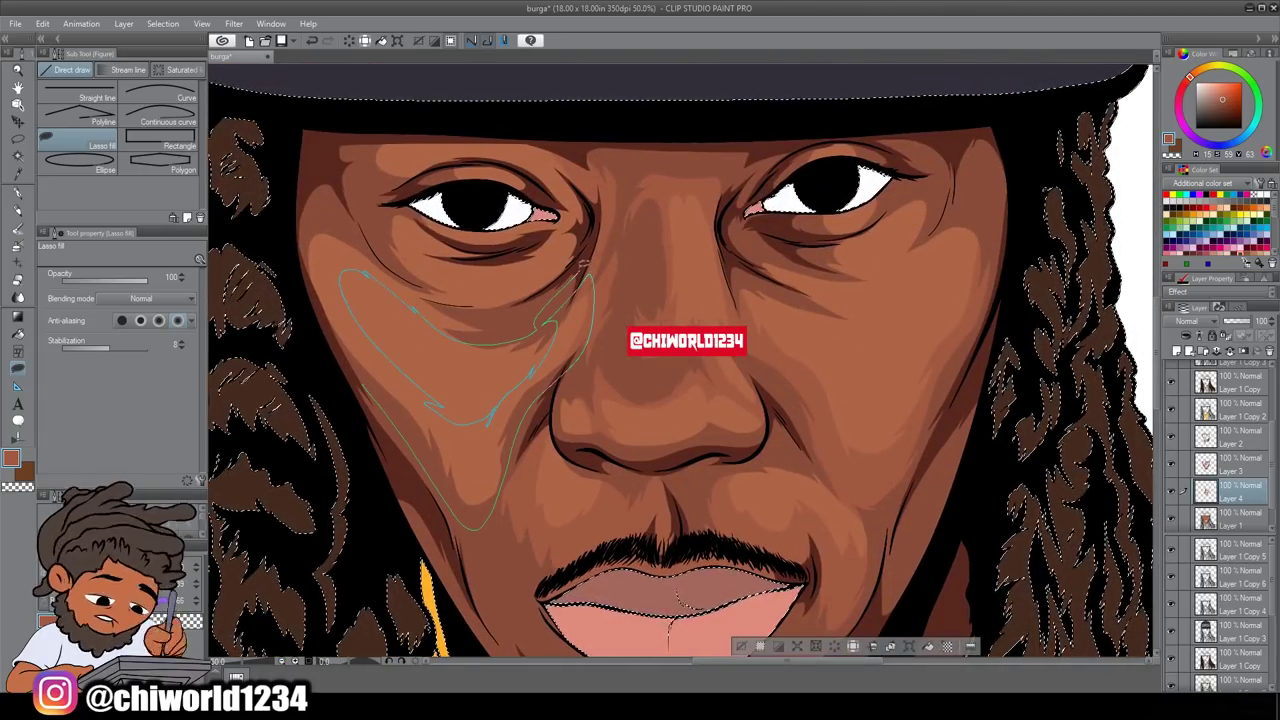
pyautogui.moveTo(495, 170); pyautogui.dragTo(540, 262)
pyautogui.moveTo(390, 450); pyautogui.dragTo(392, 448)
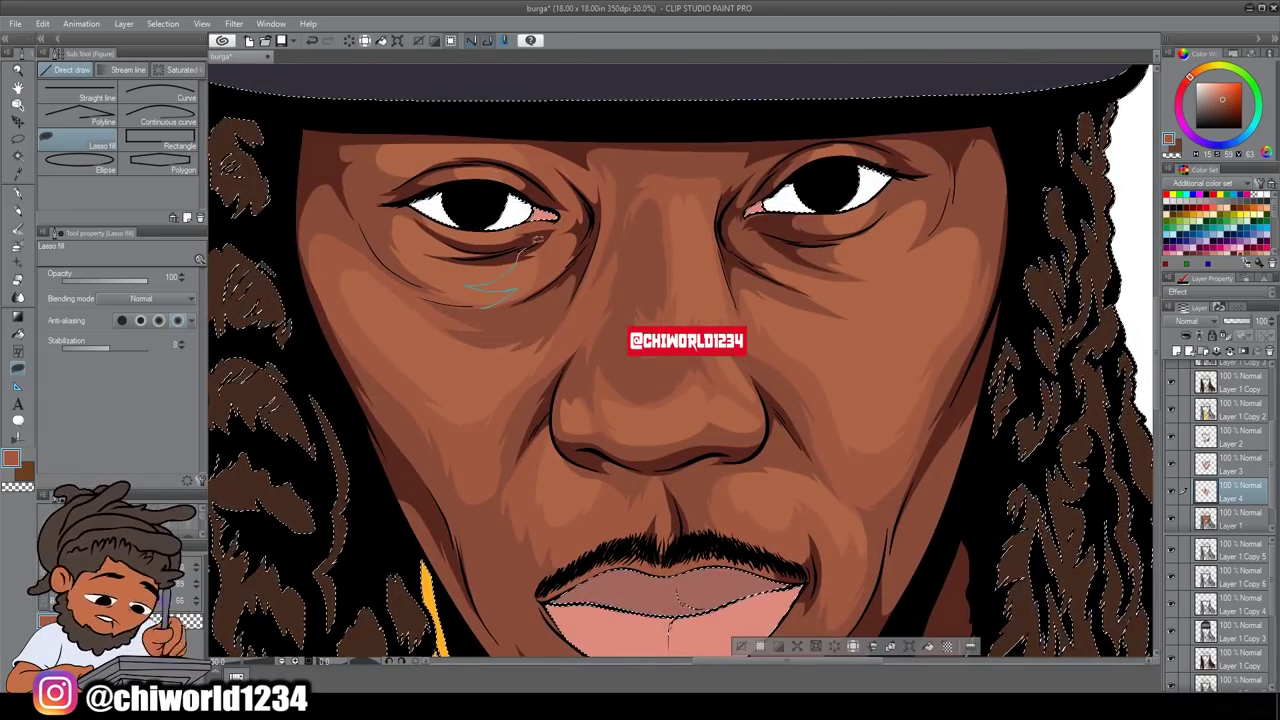
pyautogui.moveTo(470, 305); pyautogui.dragTo(400, 240)
pyautogui.scroll(-3, 680, 360)
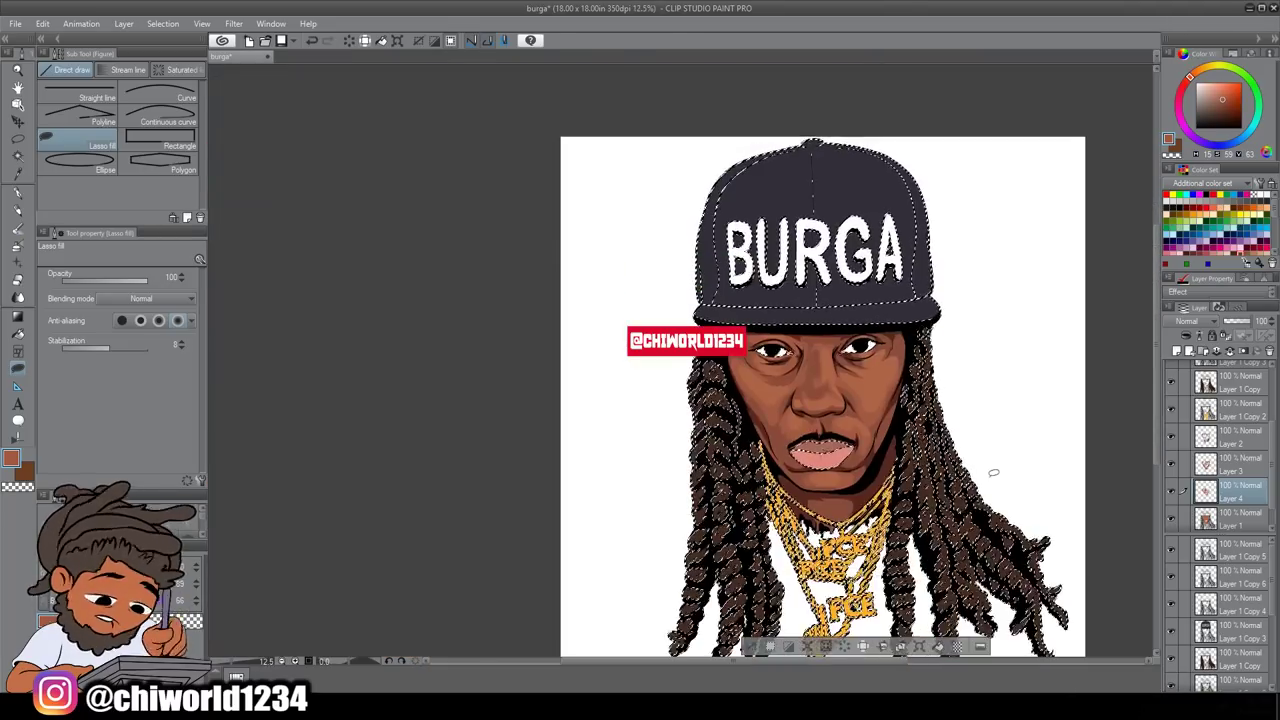
pyautogui.scroll(3, 900, 400)
pyautogui.moveTo(760, 300); pyautogui.dragTo(597, 362)
pyautogui.scroll(-3, 680, 360)
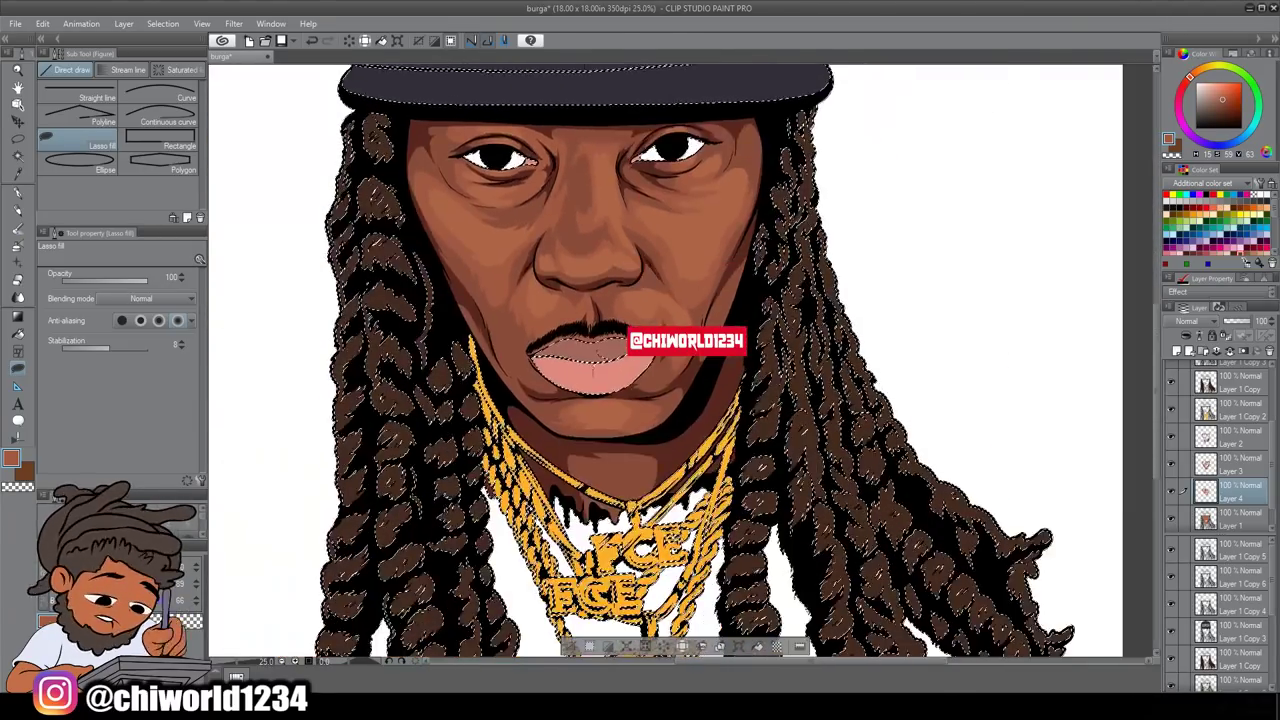
pyautogui.press('w')
pyautogui.scroll(2, 680, 360)
pyautogui.scroll(-2, 680, 360)
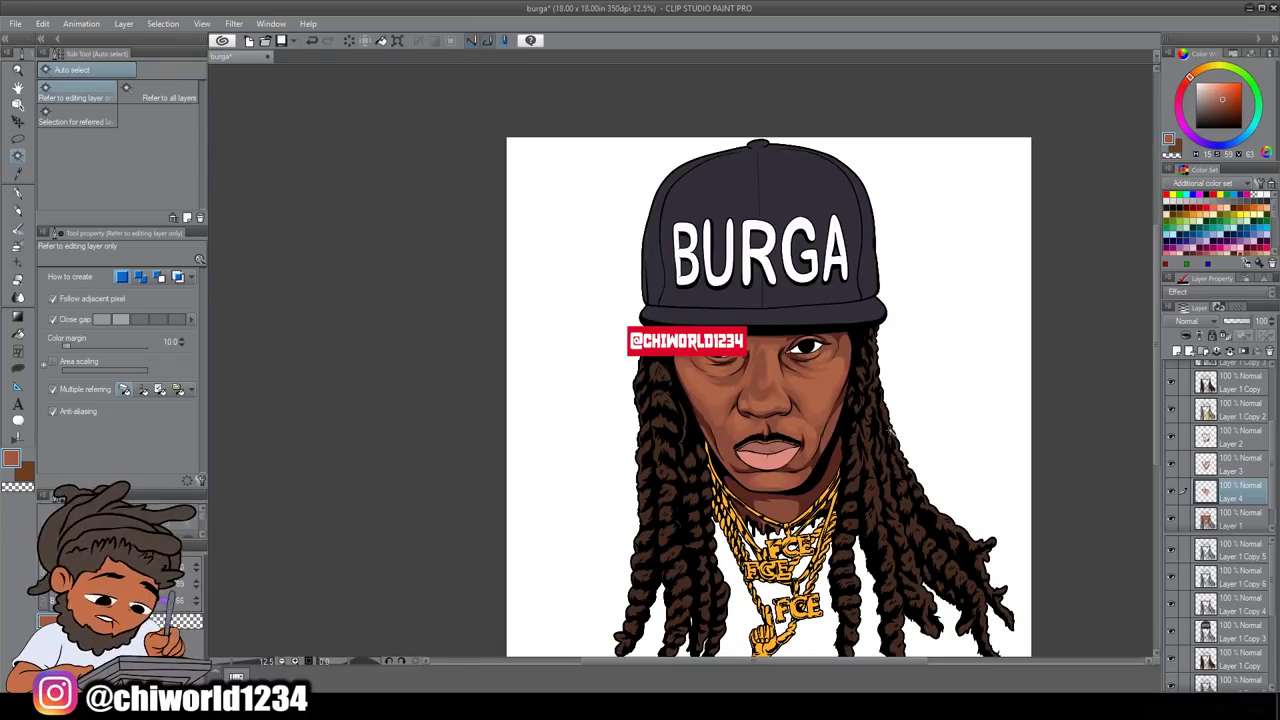
pyautogui.scroll(3, 890, 430)
pyautogui.click(42, 23)
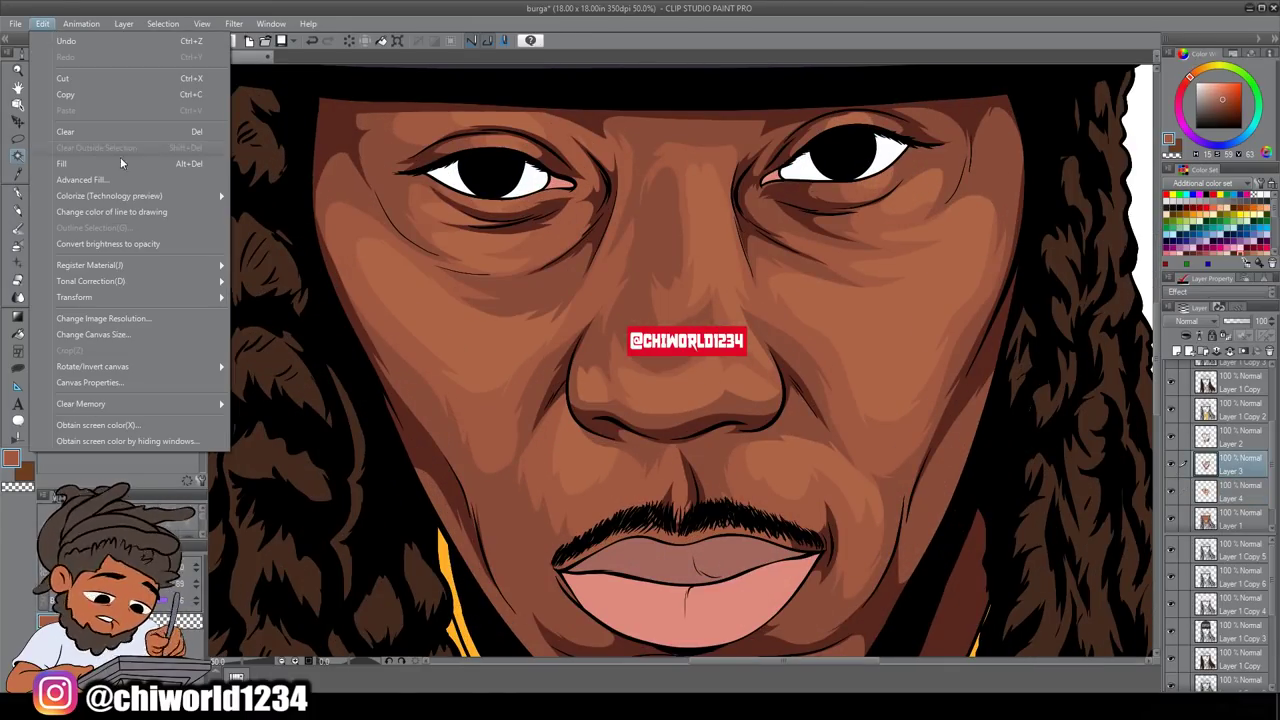
pyautogui.click(300, 180)
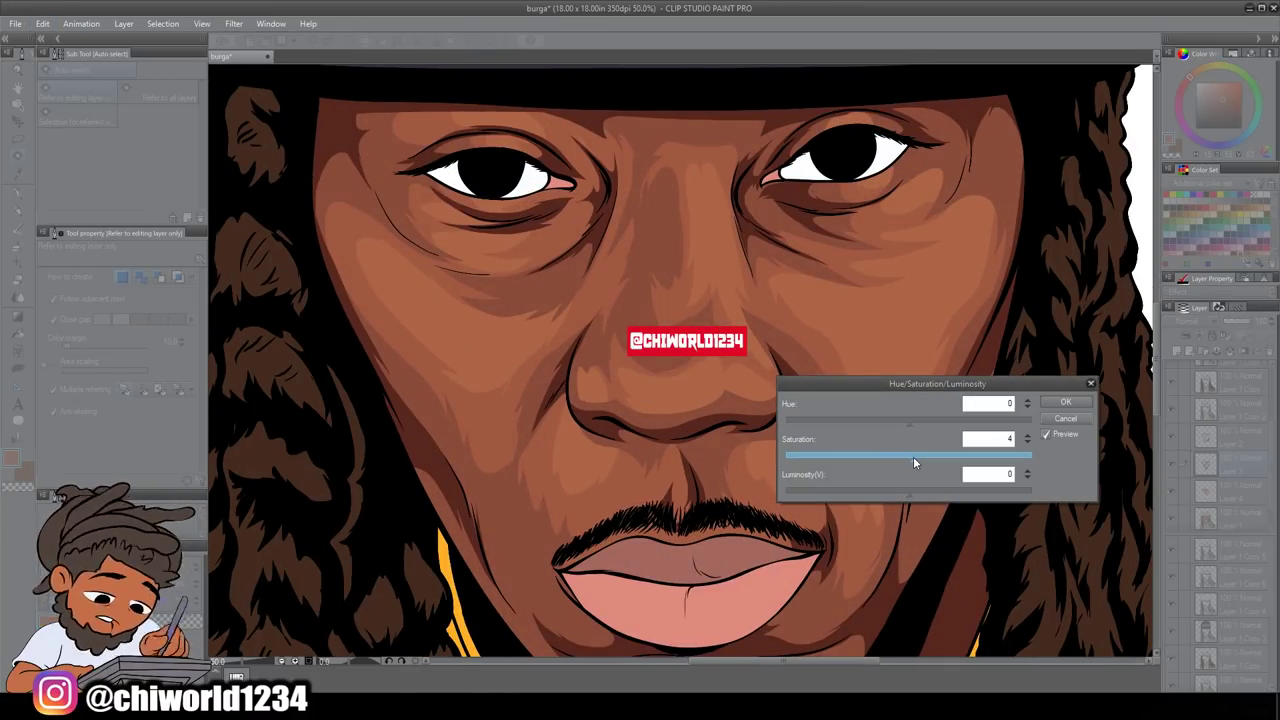
pyautogui.click(1066, 418)
# Step: Add a new layer directly above Layer 1 and lasso-fill light peach highlights on the nose bridge, tip and nostril
pyautogui.scroll(-5, 1034, 481)
pyautogui.scroll(5, 1035, 481)
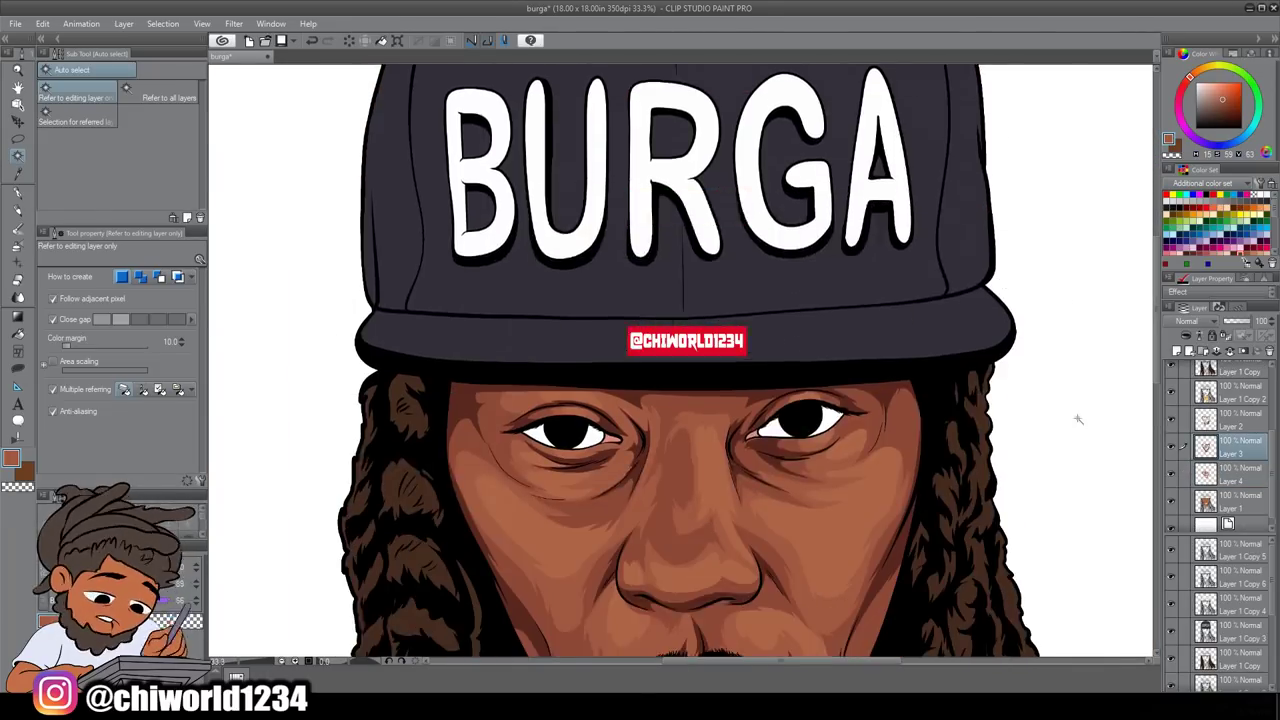
pyautogui.hotkey('ctrl', 'shift', 'n')
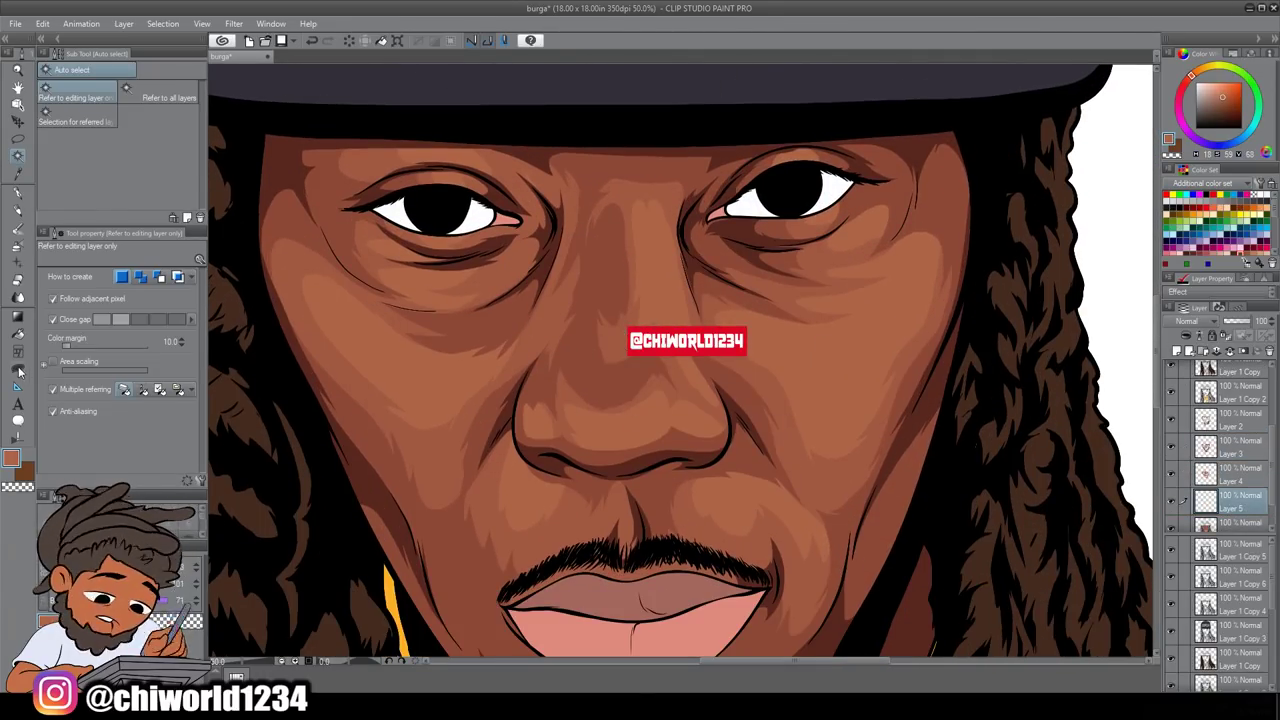
pyautogui.click(18, 371)
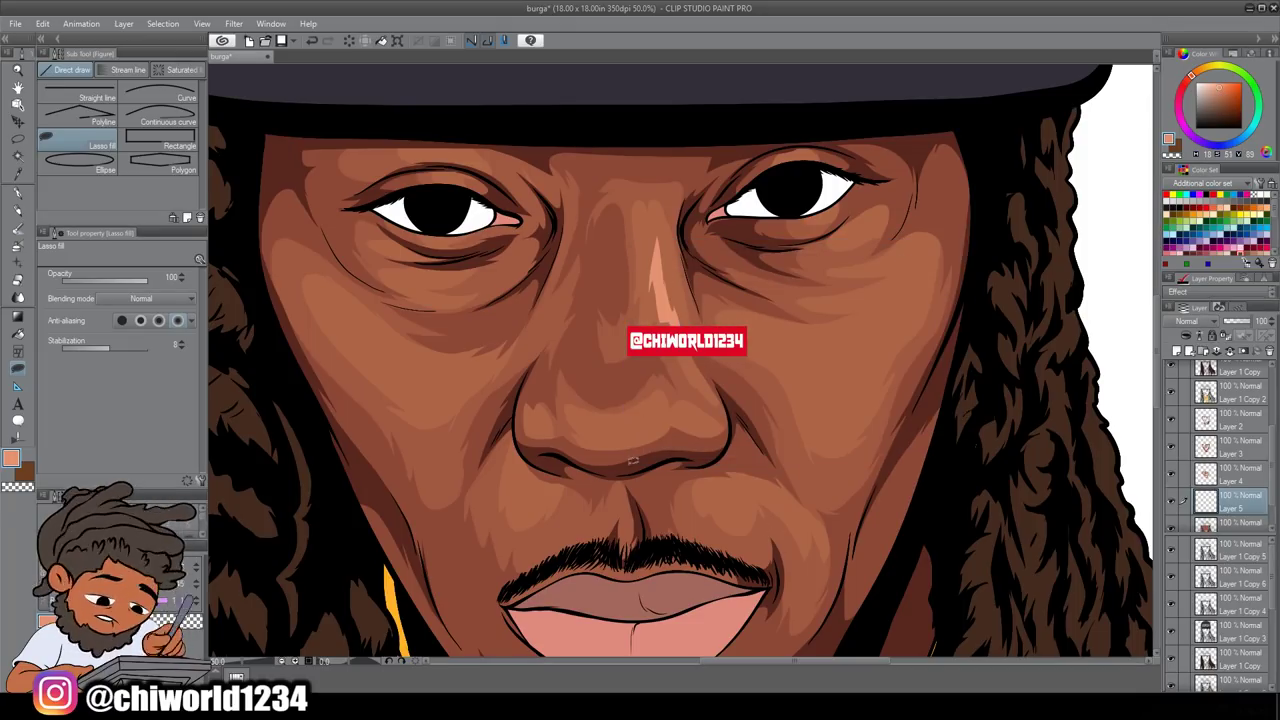
pyautogui.scroll(-4, 822, 532)
pyautogui.scroll(5, 822, 532)
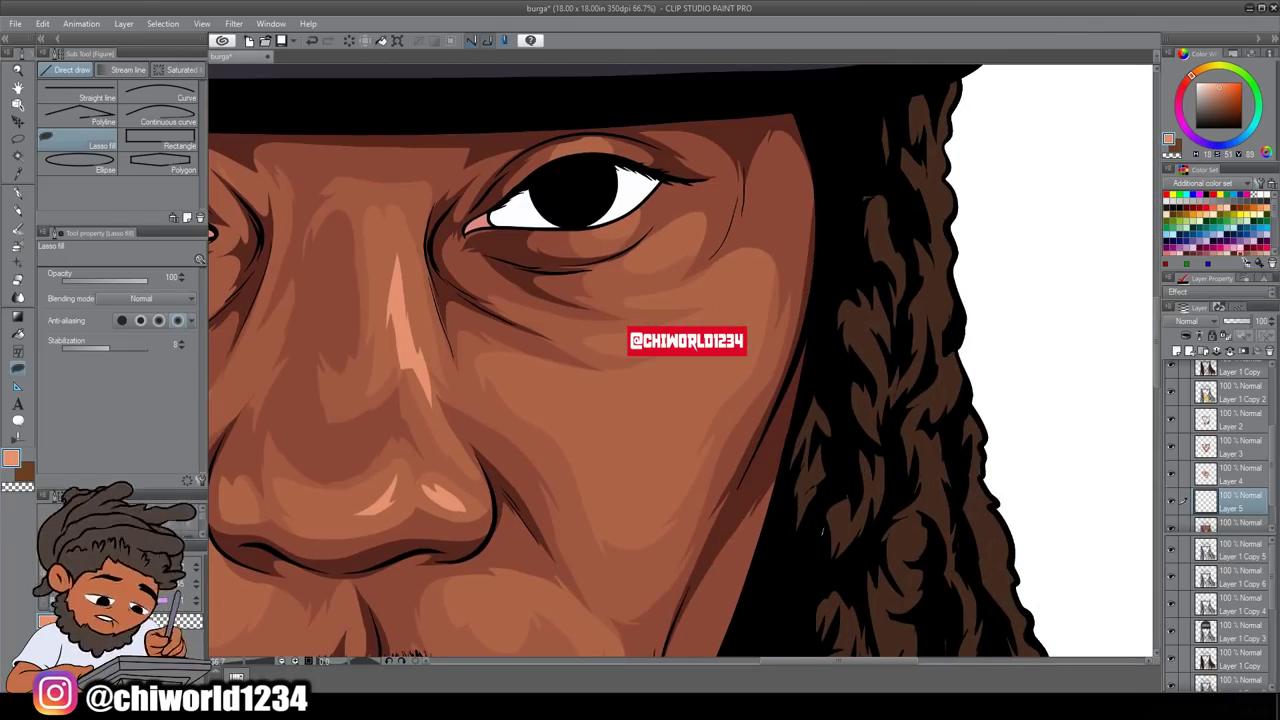
# Step: Lasso-fill light peach highlights on both cheeks and above the upper lip
pyautogui.scroll(-5, 822, 532)
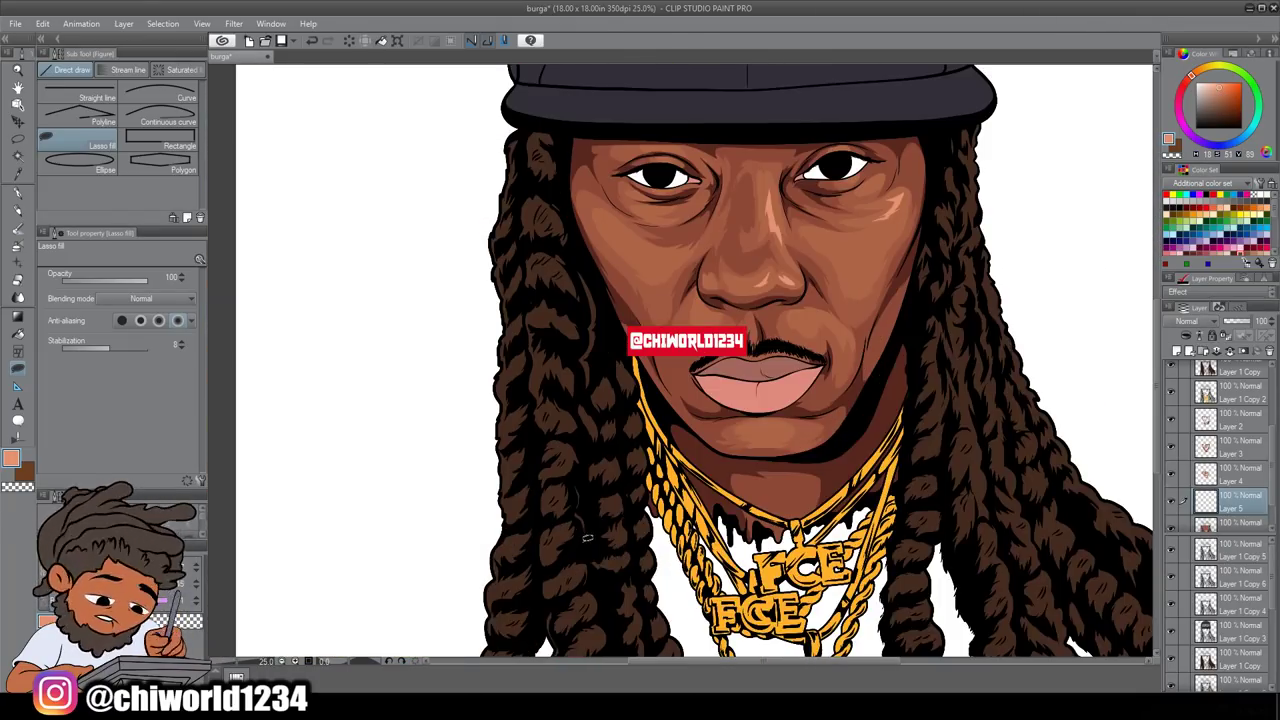
pyautogui.scroll(4, 826, 500)
pyautogui.scroll(2, 826, 503)
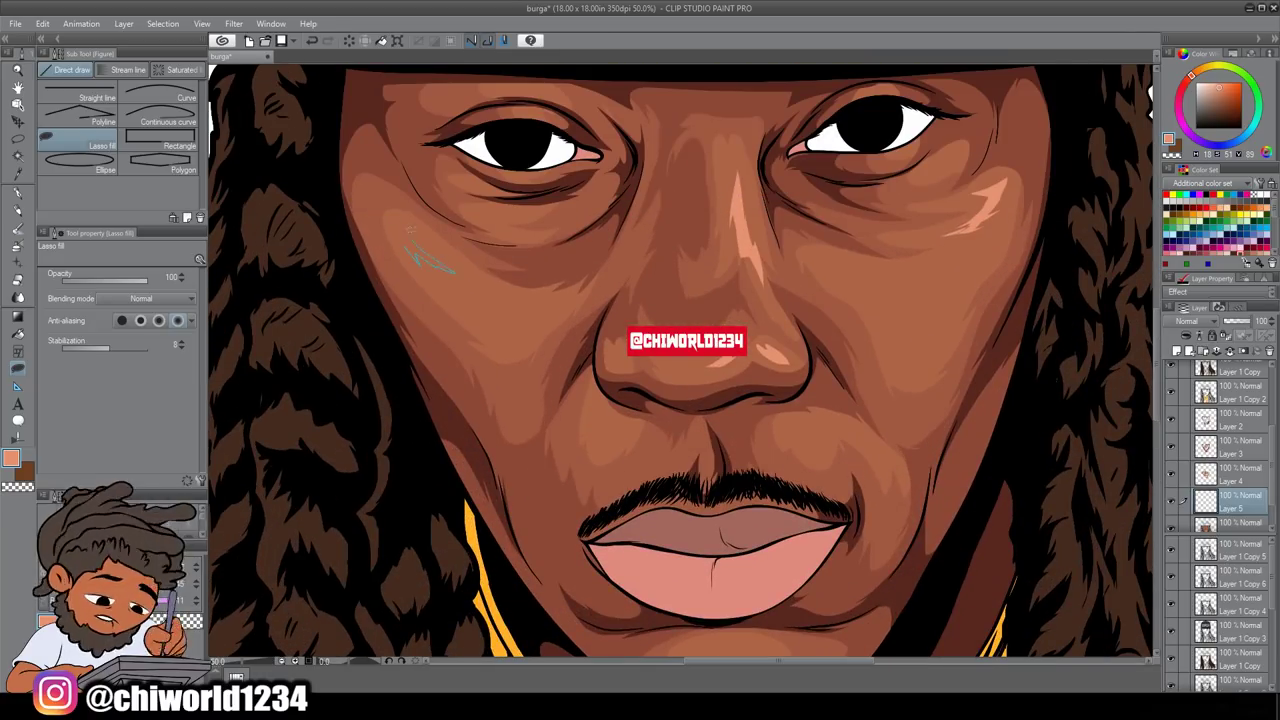
pyautogui.scroll(-4, 770, 440)
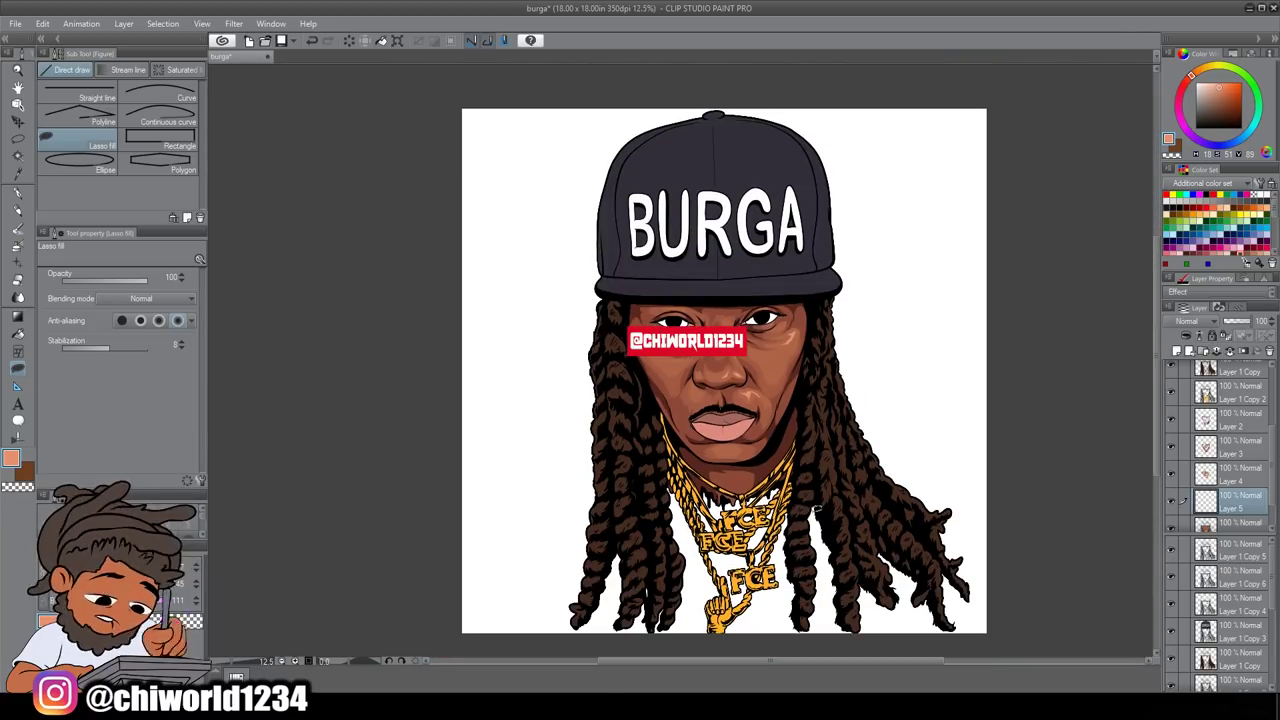
# Step: On Layer 1 Copy 4, choose a muted purple-grey and lasso-fill shadows across the upper white of the left eye
pyautogui.click(1168, 392)
pyautogui.click(1172, 397)
pyautogui.click(1172, 397)
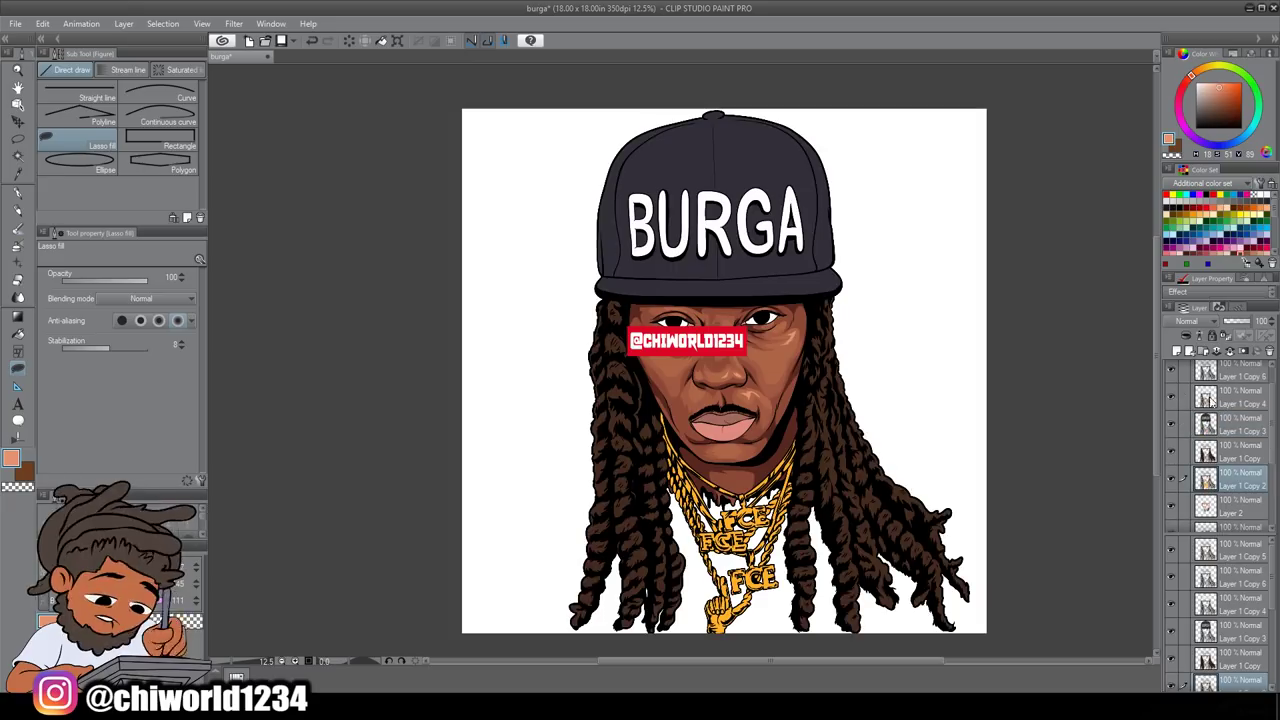
pyautogui.scroll(6, 670, 315)
pyautogui.scroll(2, 876, 482)
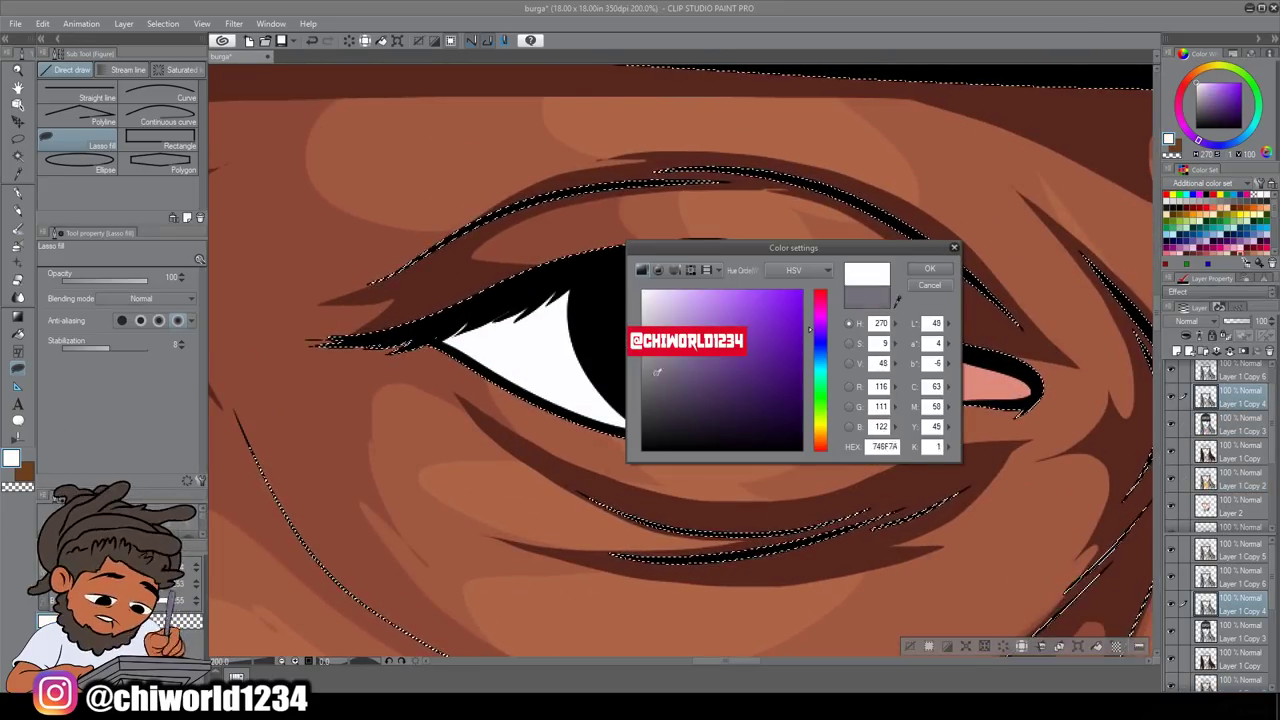
pyautogui.moveTo(430, 345)
pyautogui.mouseDown()
pyautogui.moveTo(620, 375)
pyautogui.moveTo(925, 360)
pyautogui.mouseUp()
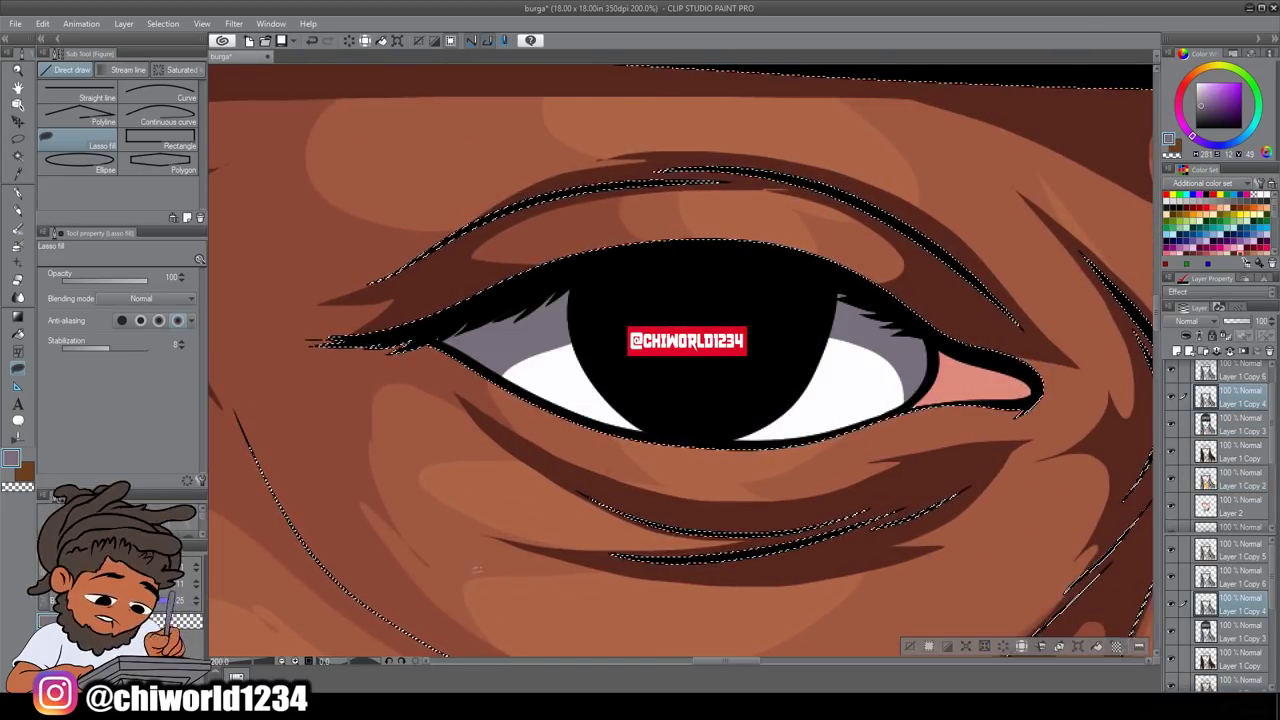
pyautogui.moveTo(380, 450)
pyautogui.mouseDown()
pyautogui.moveTo(597, 326)
pyautogui.moveTo(720, 300)
pyautogui.mouseUp()
pyautogui.scroll(-5, 508, 563)
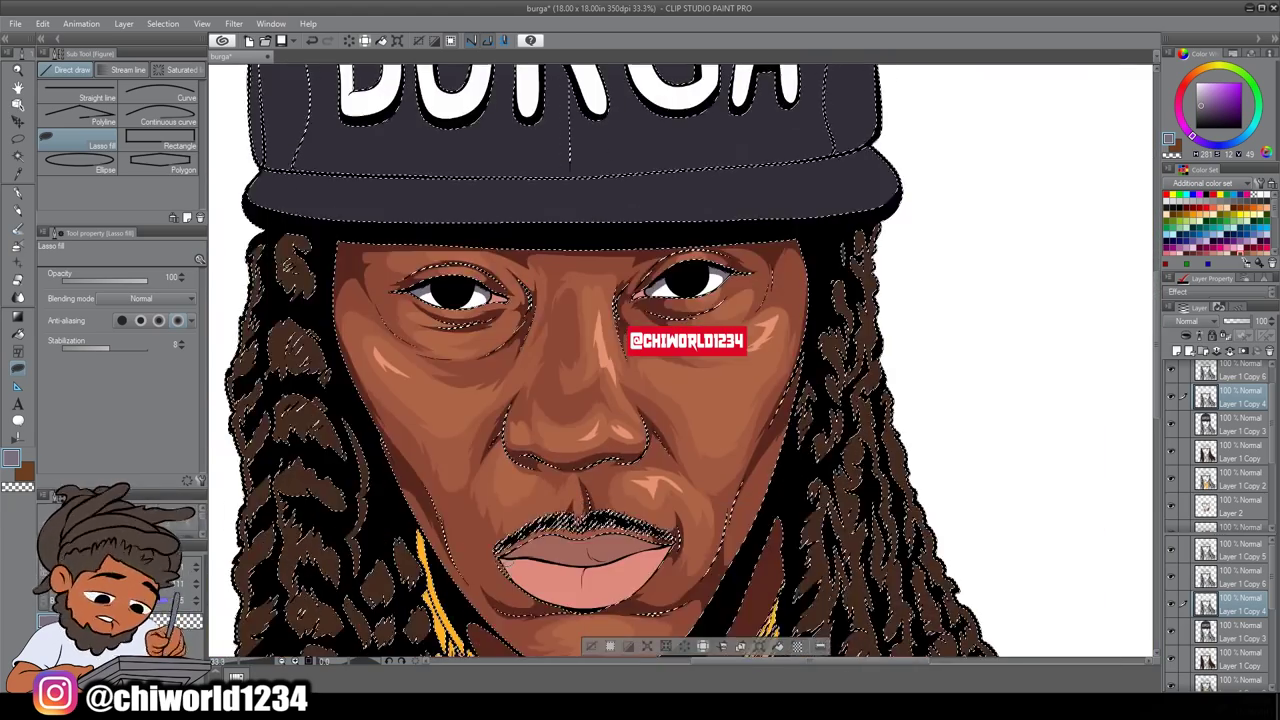
# Step: Lasso-fill matching purple-grey shadows across the upper white of the right eye
pyautogui.scroll(5, 508, 563)
pyautogui.hscroll(3, 507, 562)
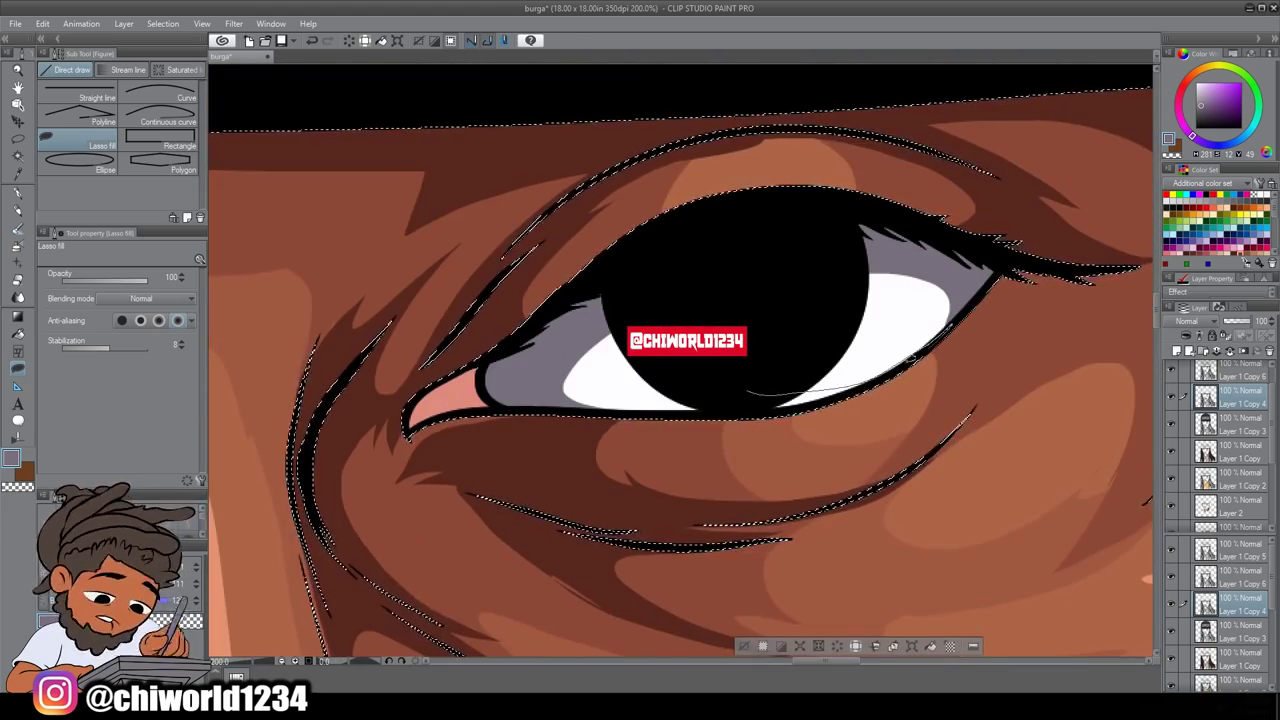
pyautogui.scroll(-1, 618, 564)
pyautogui.scroll(2, 618, 564)
pyautogui.moveTo(562, 492); pyautogui.dragTo(975, 405)
# Step: Set the drawing colour to a darker, muted red for shading the lips
pyautogui.scroll(-4, 700, 400)
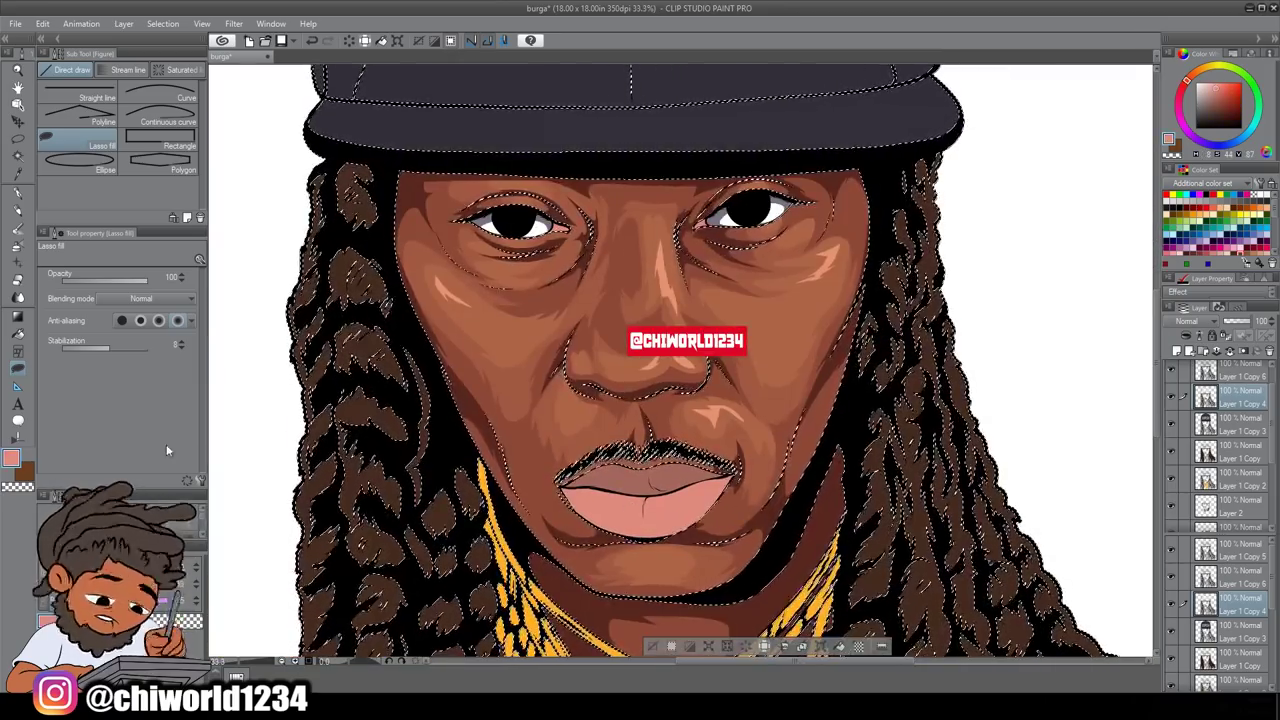
pyautogui.doubleClick(11, 458)
pyautogui.click(929, 268)
pyautogui.scroll(5, 708, 425)
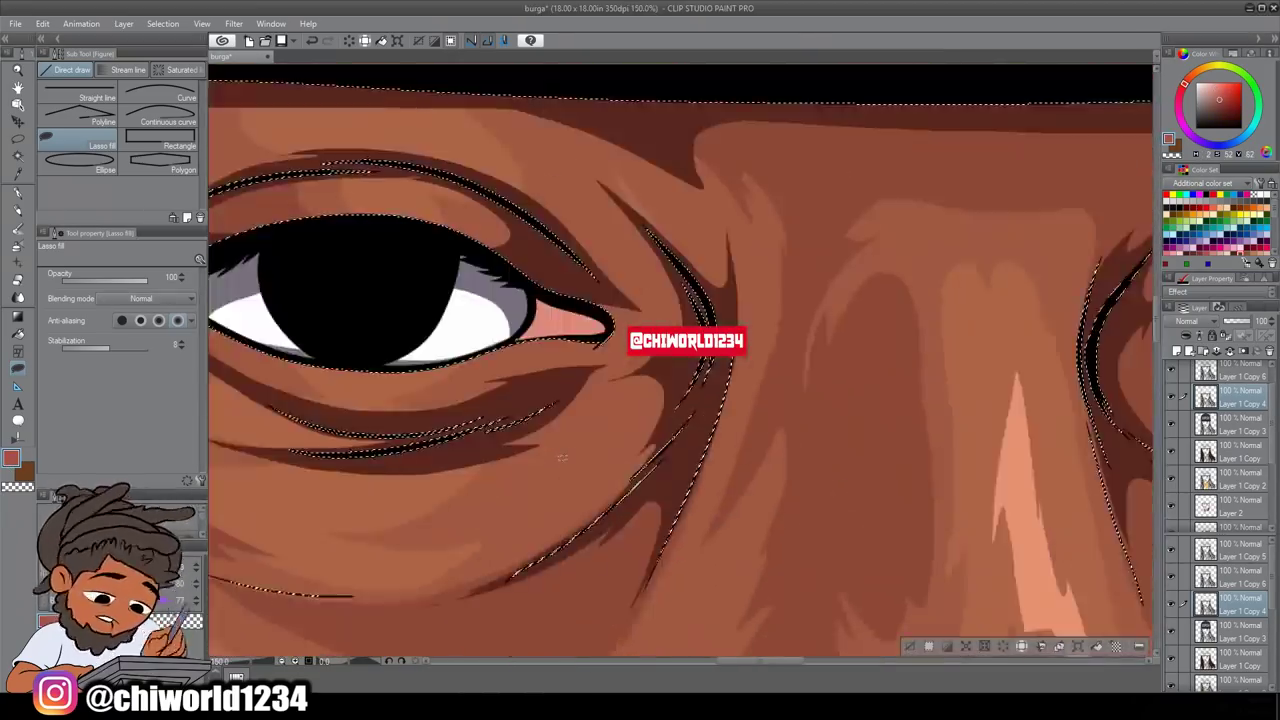
# Step: Lasso-fill muted red shadows around the edges of the lower lip on Layer 1 Copy 4
pyautogui.scroll(-5, 700, 410)
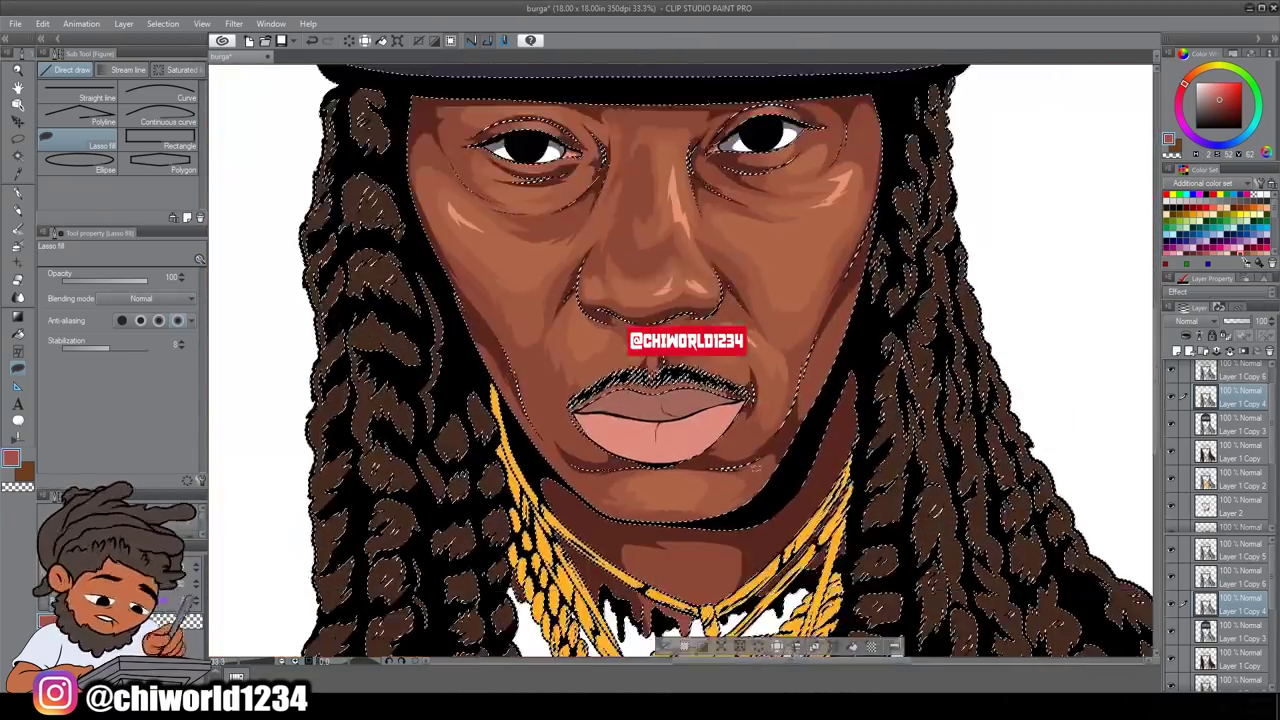
pyautogui.scroll(4, 670, 400)
pyautogui.moveTo(520, 478)
pyautogui.mouseDown()
pyautogui.moveTo(560, 338)
pyautogui.moveTo(972, 290)
pyautogui.mouseUp()
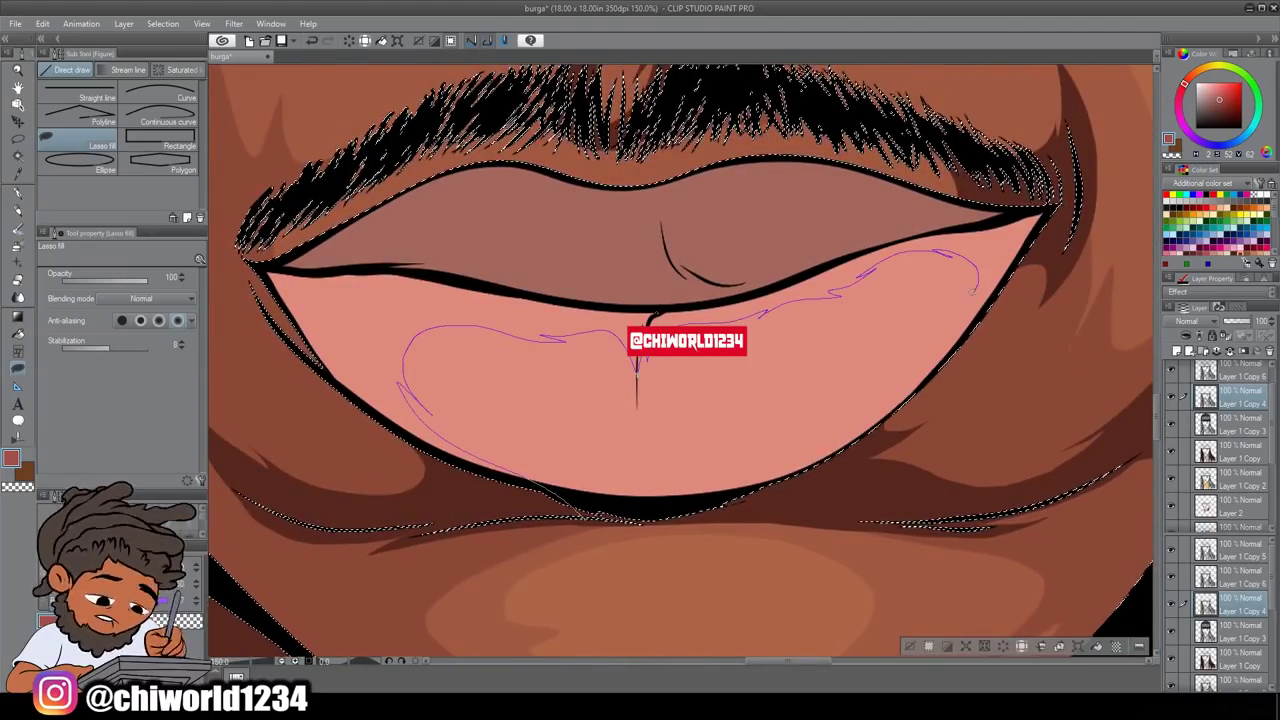
pyautogui.moveTo(815, 428)
pyautogui.mouseDown()
pyautogui.moveTo(545, 492)
pyautogui.moveTo(515, 478)
pyautogui.mouseUp()
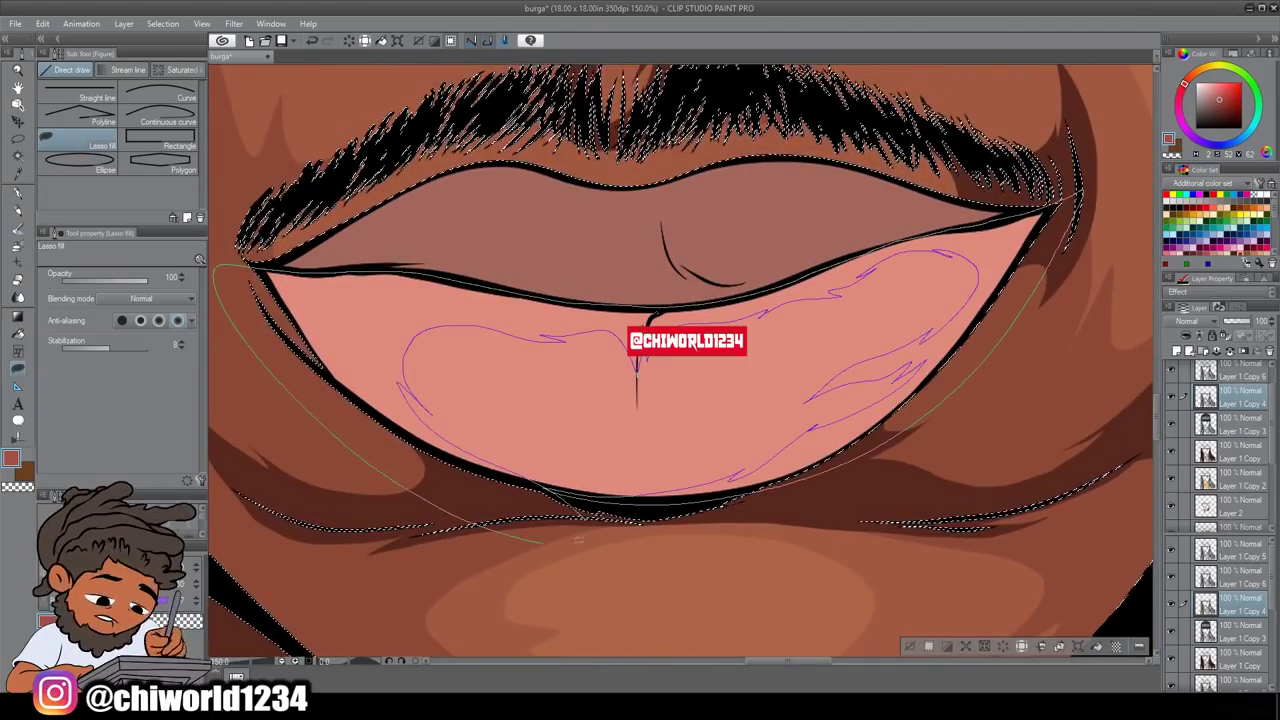
pyautogui.scroll(-4, 680, 360)
pyautogui.scroll(4, 680, 360)
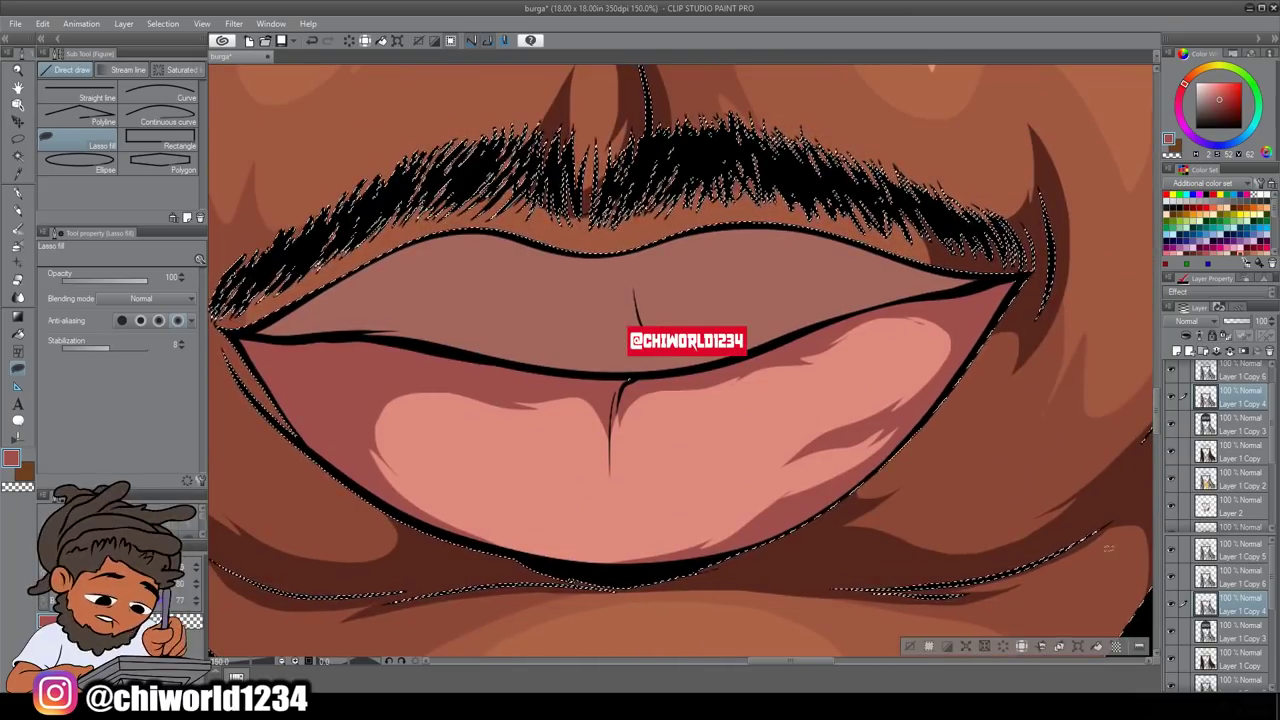
# Step: Add a new layer directly above Layer 1 Copy 4 and lasso-fill muted red shadows around the lower lip's edges
pyautogui.hotkey('ctrl', 'shift', 'n')
pyautogui.hotkey('alt', 'BackSpace')
pyautogui.moveTo(503, 562)
pyautogui.mouseDown()
pyautogui.moveTo(350, 423)
pyautogui.moveTo(605, 411)
pyautogui.moveTo(648, 390)
pyautogui.mouseUp()
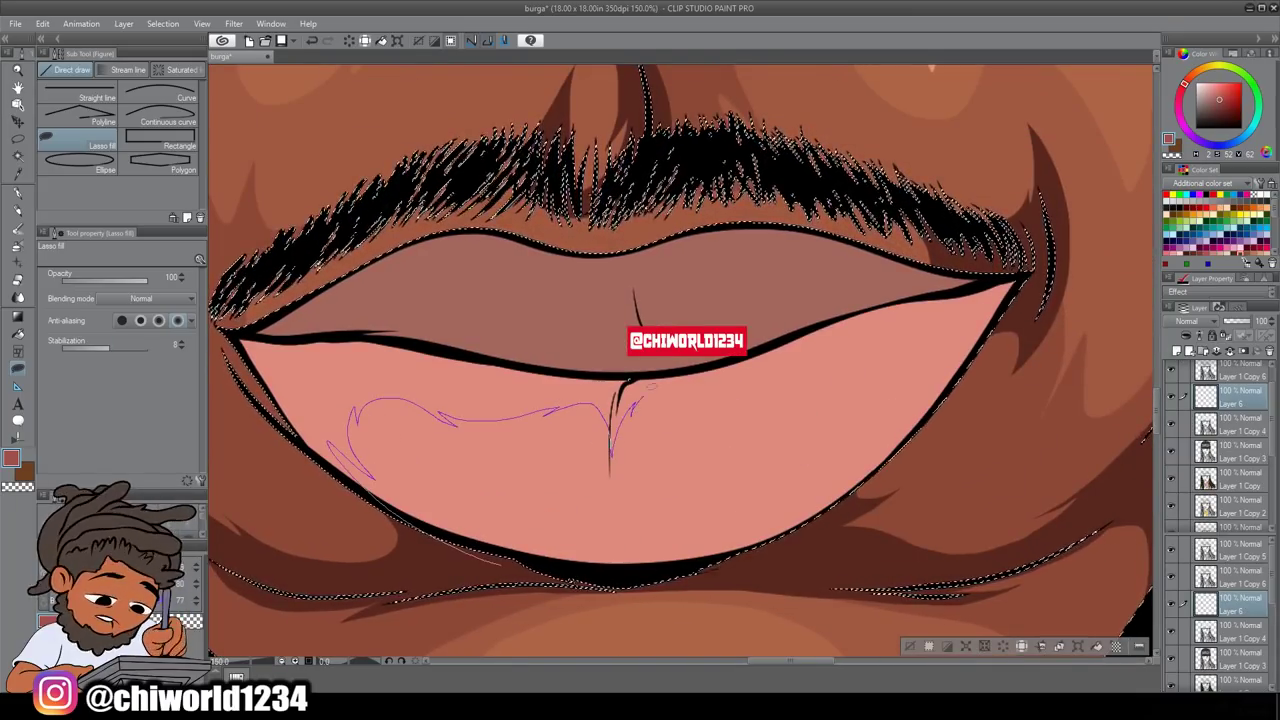
pyautogui.moveTo(928, 318)
pyautogui.mouseDown()
pyautogui.moveTo(812, 478)
pyautogui.moveTo(625, 545)
pyautogui.moveTo(400, 468)
pyautogui.mouseUp()
pyautogui.moveTo(1070, 246); pyautogui.dragTo(670, 370)
pyautogui.moveTo(507, 575); pyautogui.dragTo(520, 578)
pyautogui.scroll(-3, 520, 578)
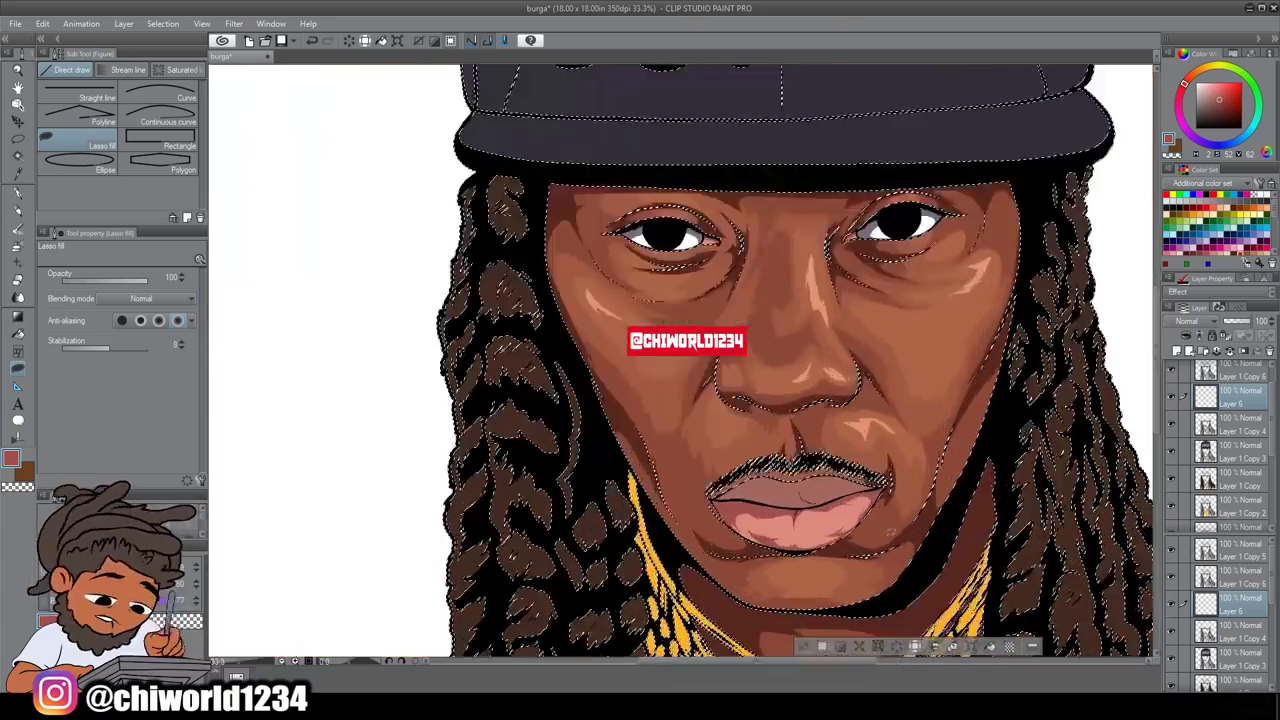
pyautogui.scroll(4, 700, 420)
pyautogui.moveTo(632, 562); pyautogui.dragTo(600, 560)
pyautogui.scroll(-3, 700, 420)
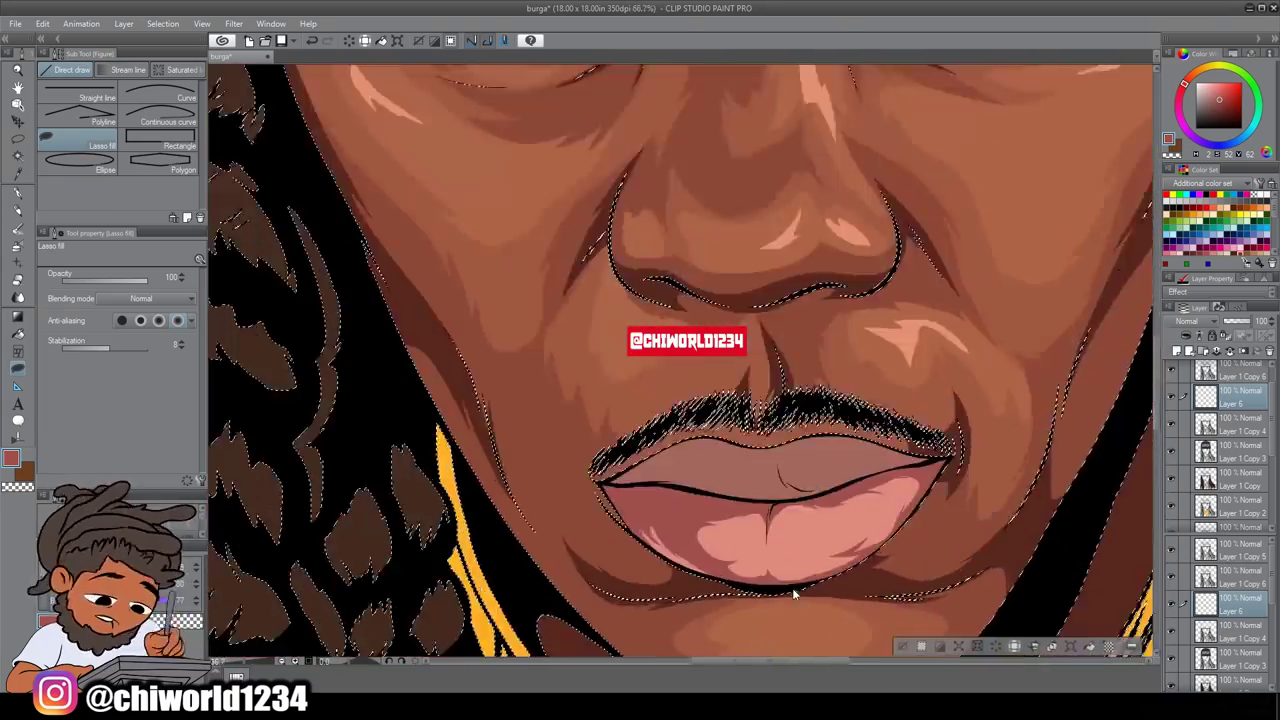
# Step: Choose a darker reddish brown and lasso-fill jagged shadows across the upper lip
pyautogui.scroll(2, 700, 420)
pyautogui.click(1168, 138)
pyautogui.click(929, 268)
pyautogui.scroll(2, 1005, 380)
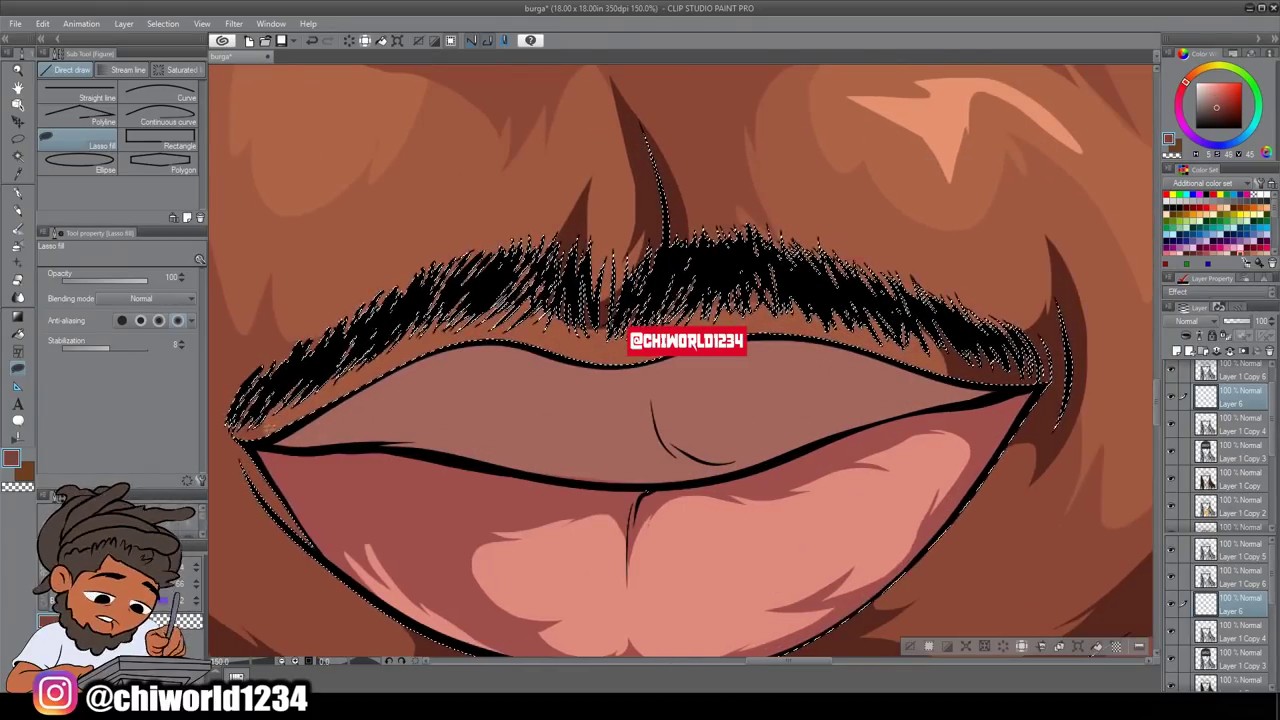
pyautogui.moveTo(1000, 368); pyautogui.dragTo(790, 425)
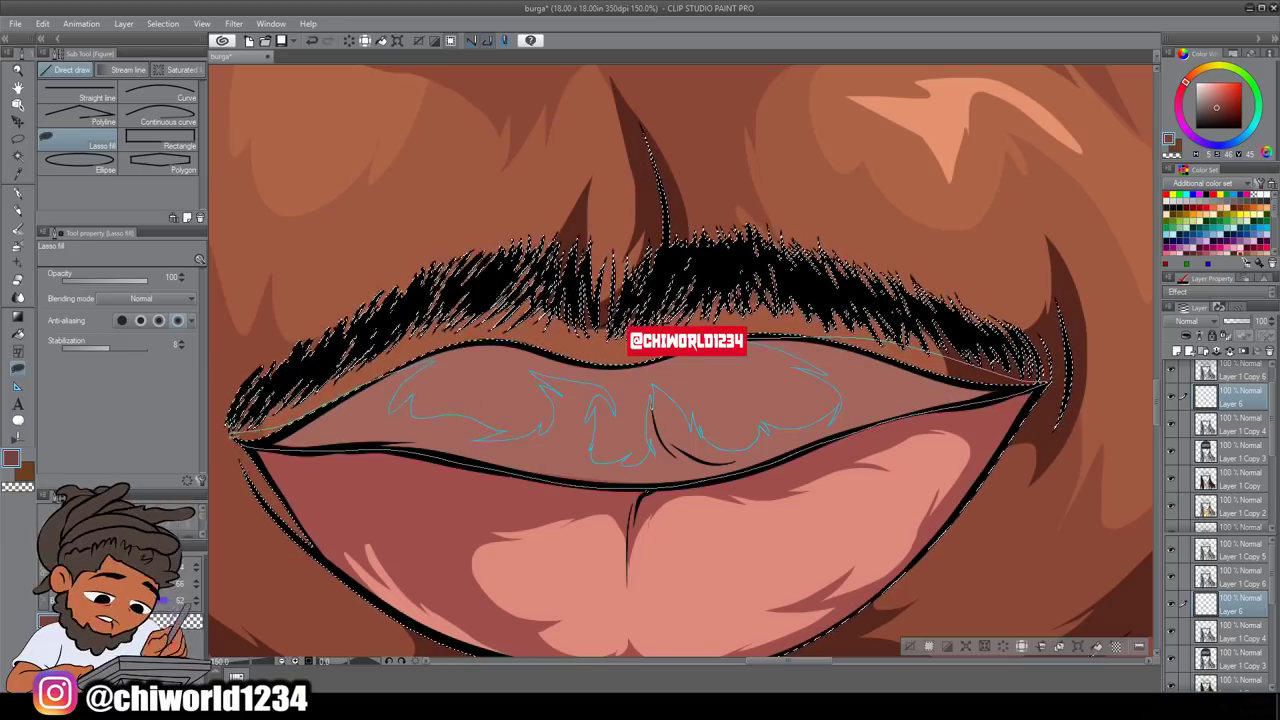
pyautogui.scroll(-6, 650, 400)
# Step: Clear the selection, add a new layer directly above Layer 2 and softly airbrush dark reddish-brown shadows on the face
pyautogui.press('w')
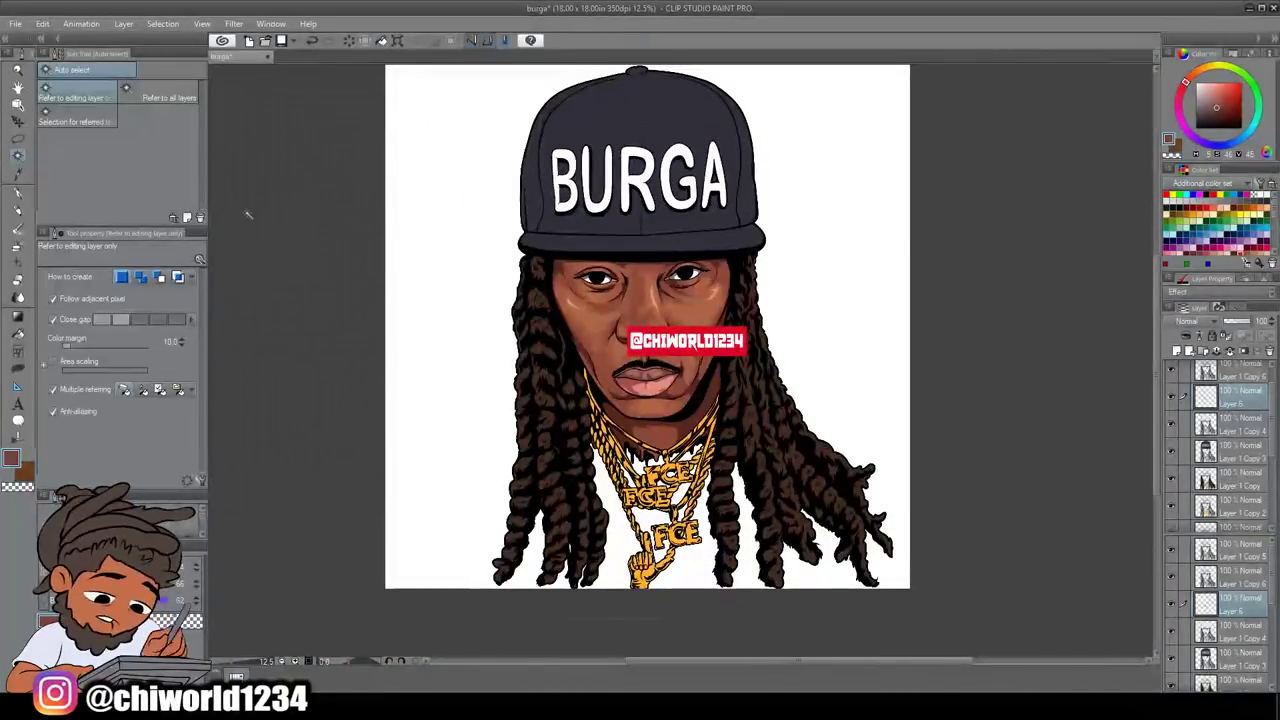
pyautogui.scroll(3, 680, 340)
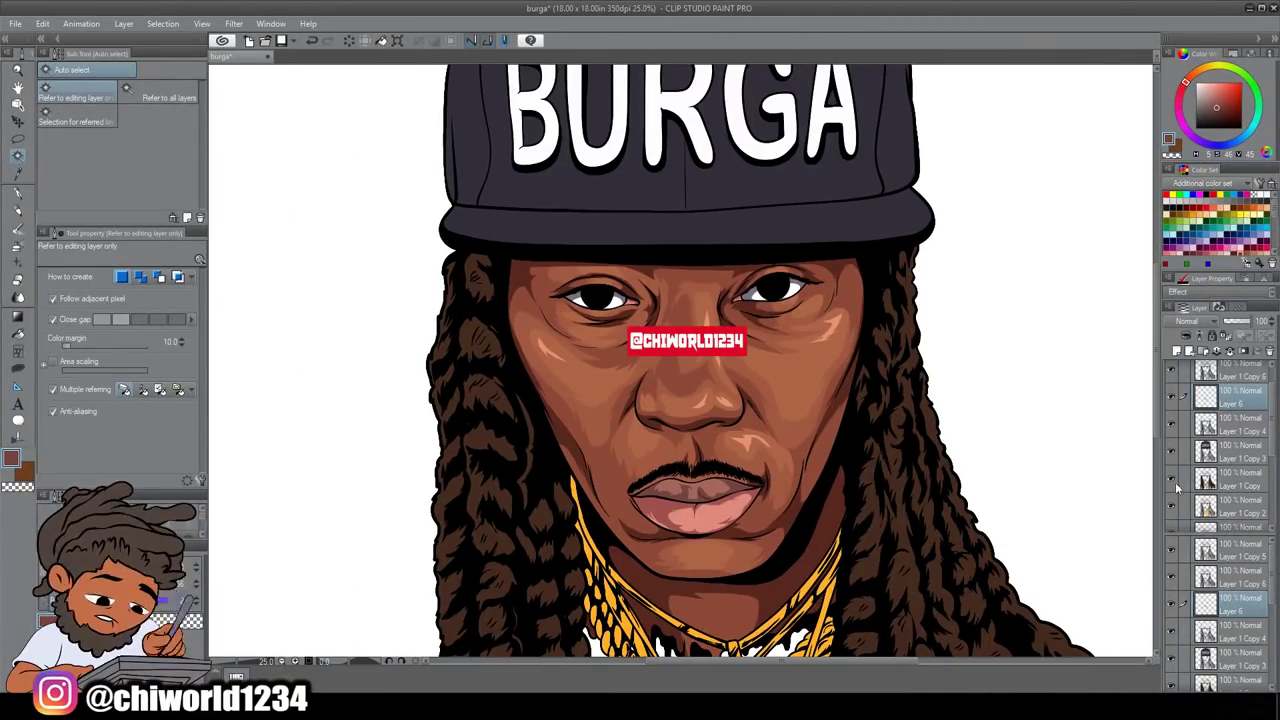
pyautogui.rightClick(1213, 486)
pyautogui.click(1194, 498)
pyautogui.click(18, 246)
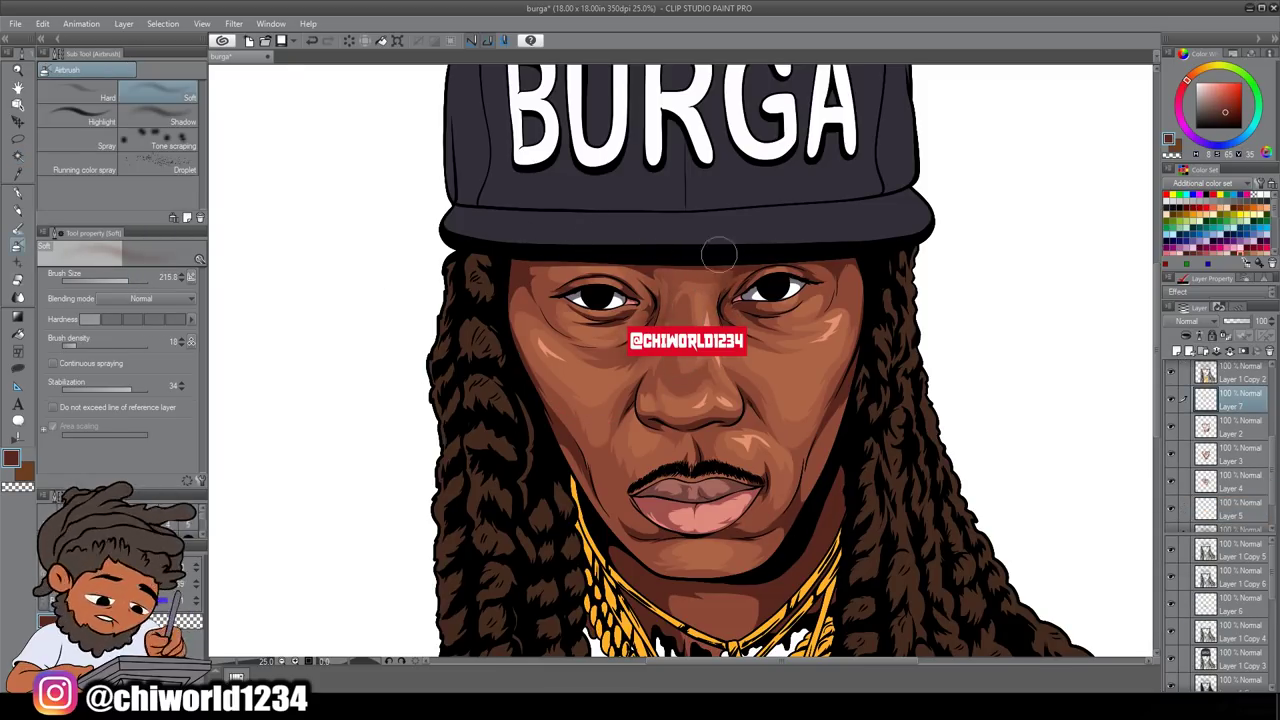
pyautogui.moveTo(840, 592); pyautogui.dragTo(803, 465)
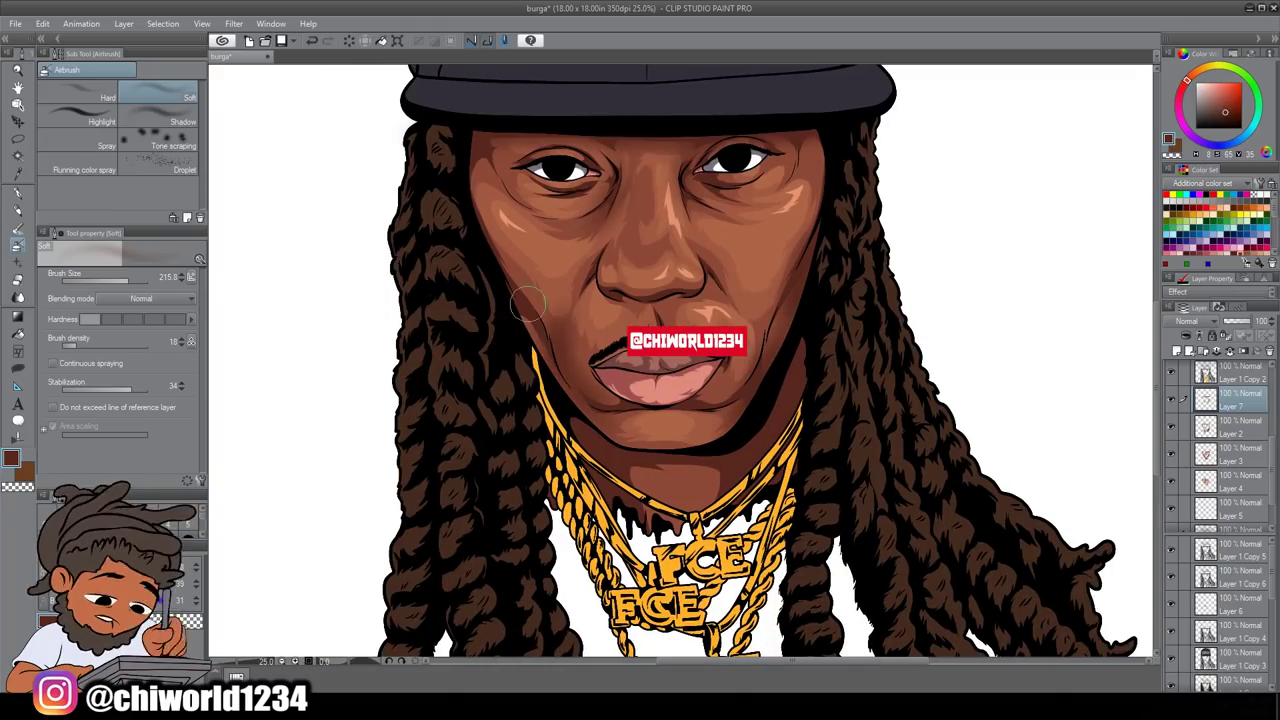
pyautogui.scroll(-2, 527, 594)
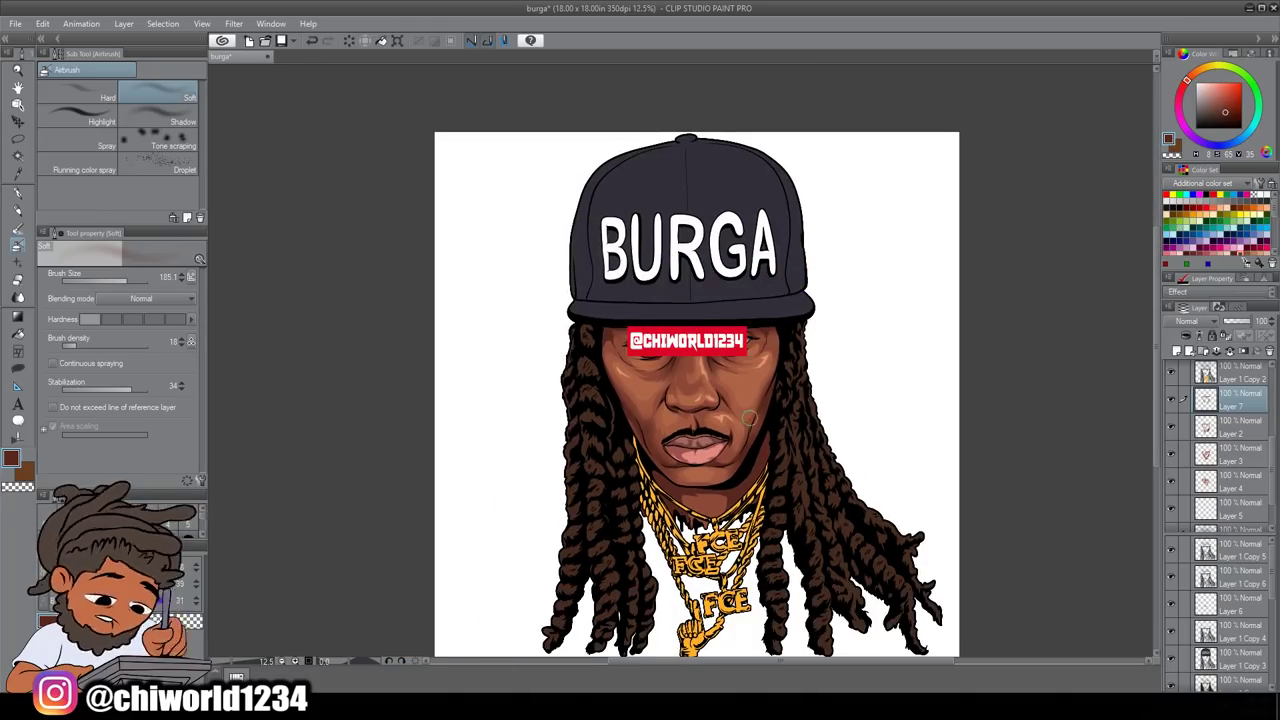
# Step: Sample the light peach highlight and softly airbrush glows over the nose, both cheeks and above the upper lip
pyautogui.scroll(3, 703, 367)
pyautogui.keyDown('alt'); pyautogui.click(703, 367); pyautogui.keyUp('alt')
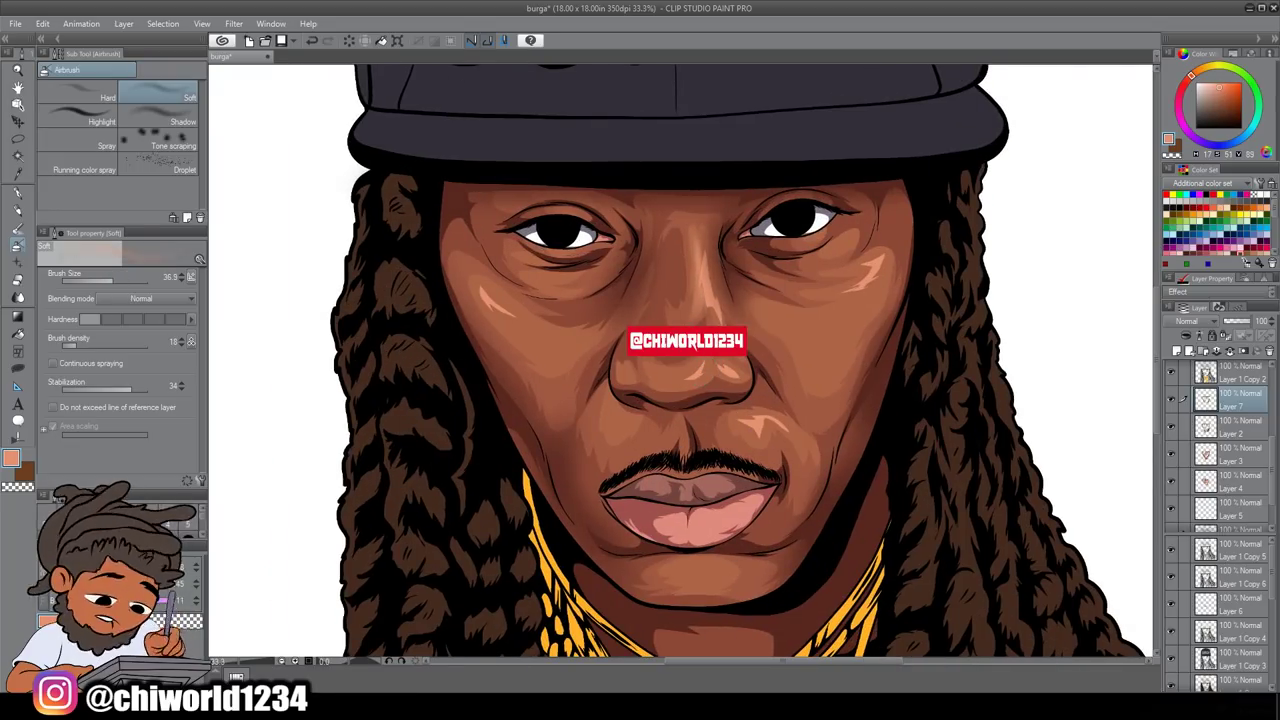
pyautogui.scroll(-2, 680, 380)
pyautogui.scroll(2, 680, 380)
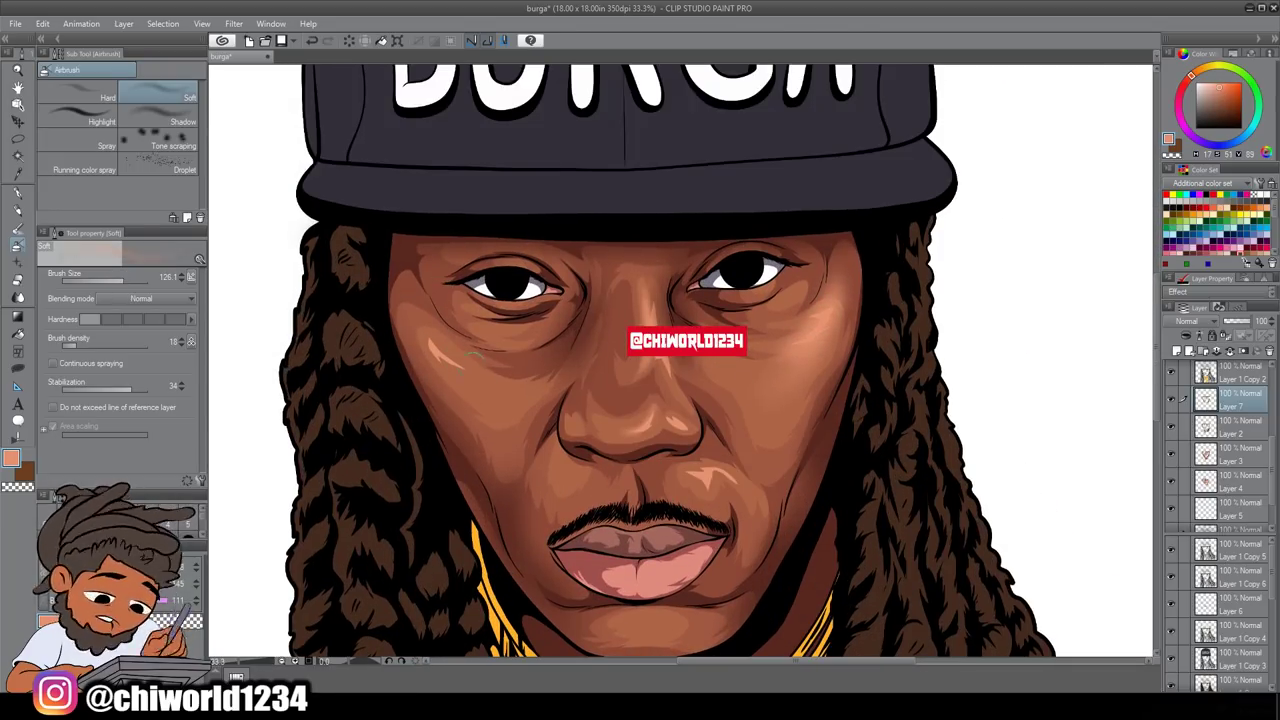
pyautogui.moveTo(470, 355); pyautogui.dragTo(418, 305)
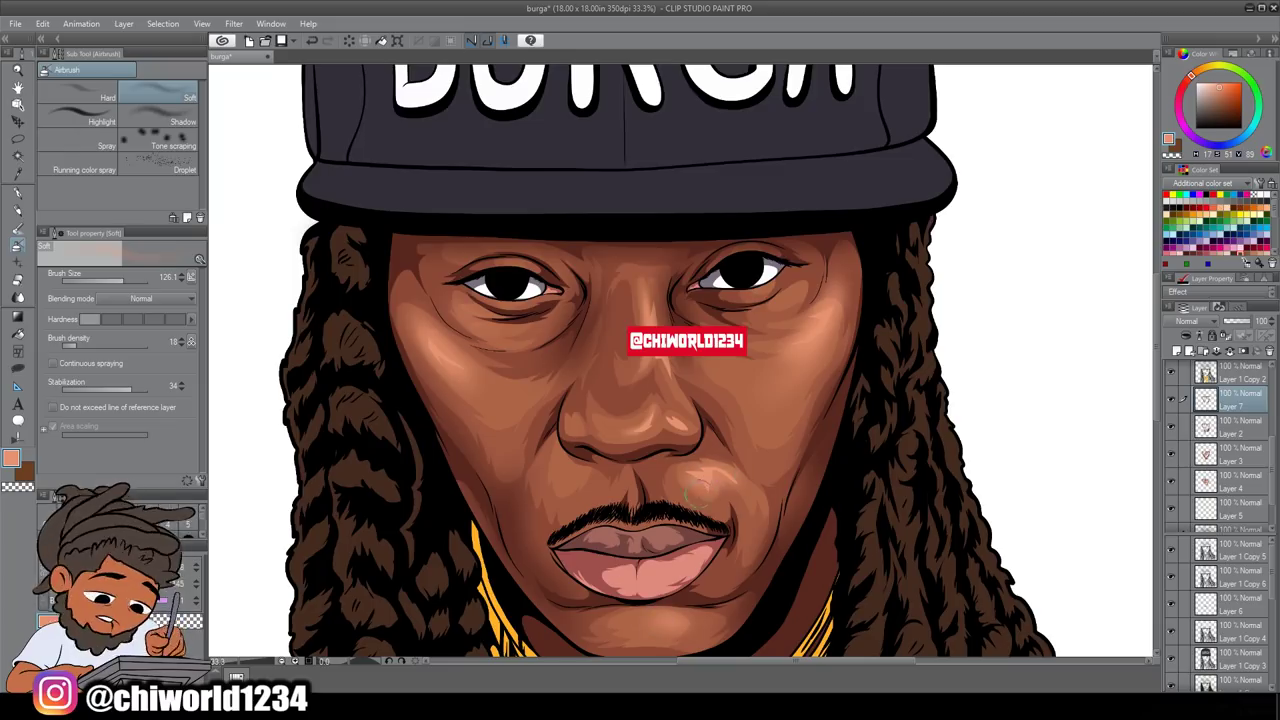
# Step: Choose a very dark reddish brown and airbrush shadows down both sides of the face and jaw
pyautogui.scroll(-2, 696, 490)
pyautogui.scroll(2, 696, 490)
pyautogui.keyDown('alt'); pyautogui.click(880, 480); pyautogui.keyUp('alt')
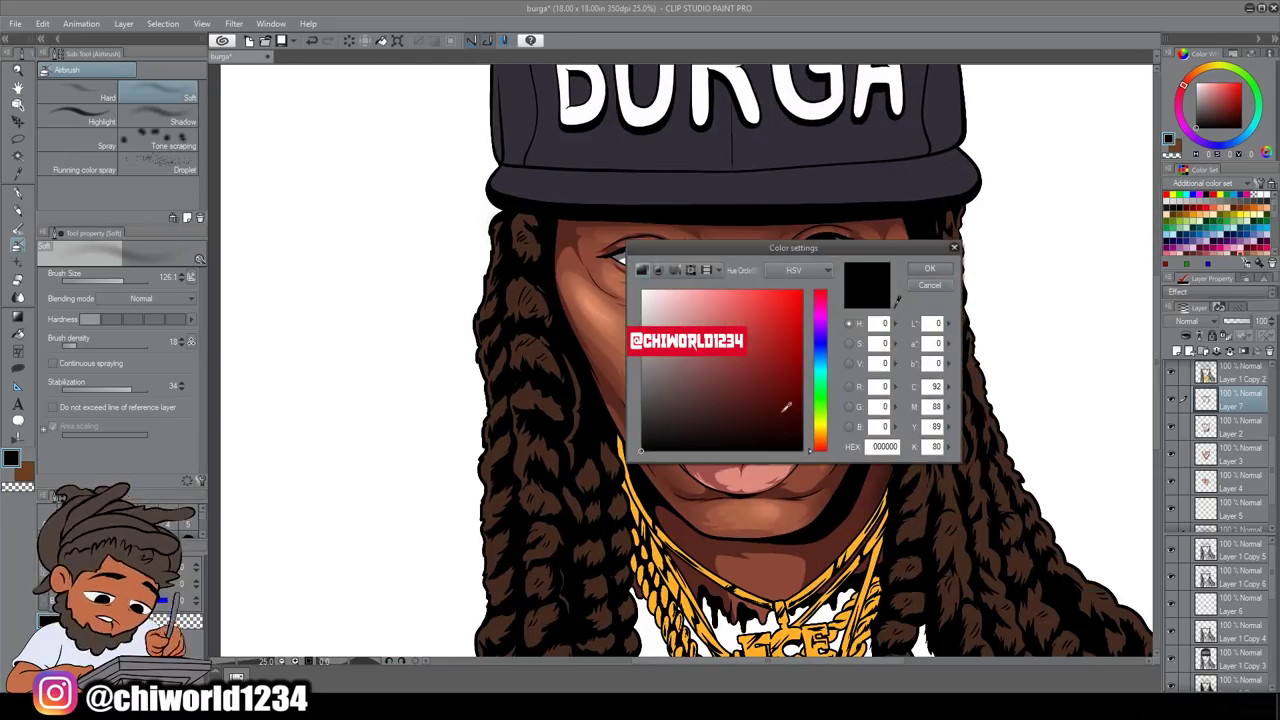
pyautogui.click(786, 407)
pyautogui.press('Return')
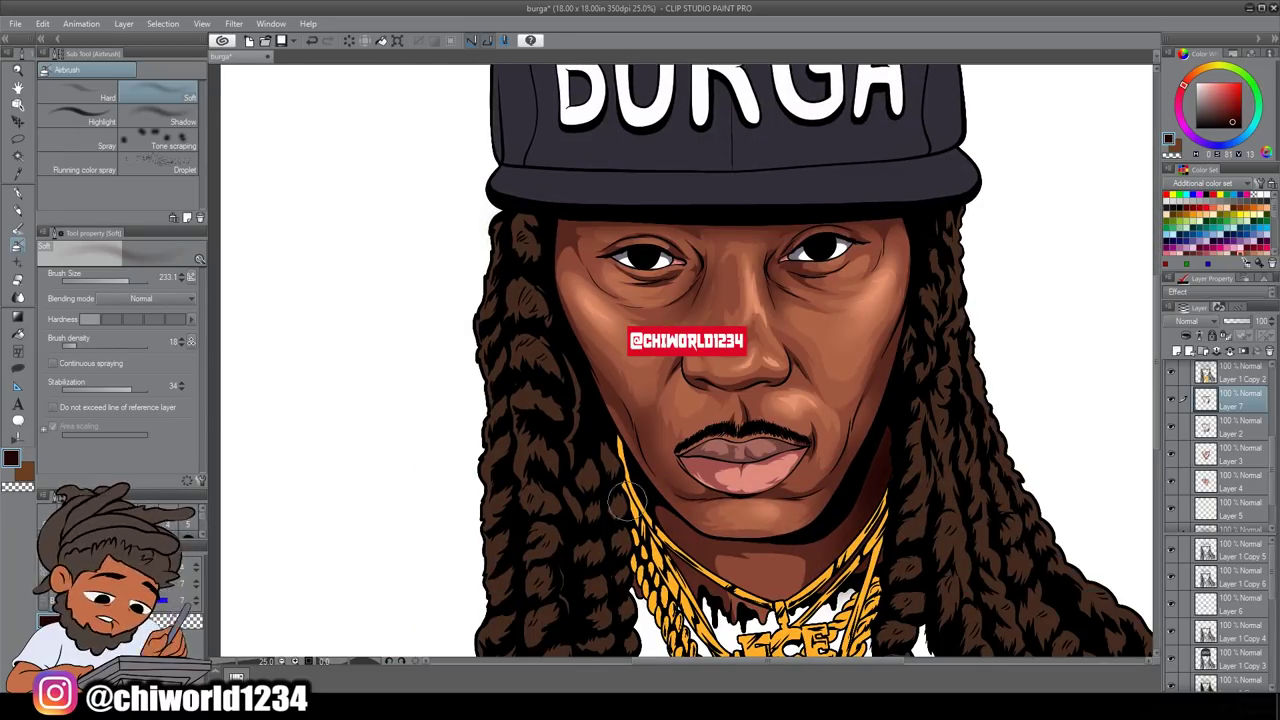
pyautogui.moveTo(651, 478); pyautogui.dragTo(532, 288)
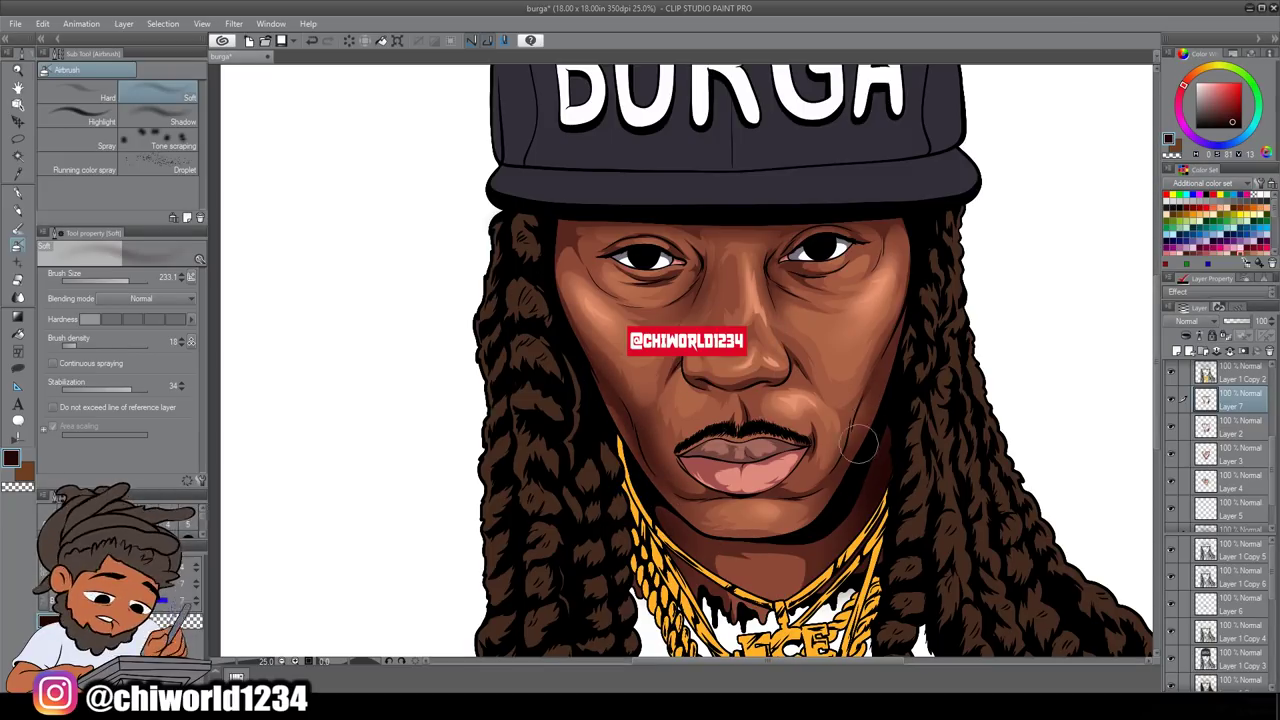
pyautogui.moveTo(860, 442); pyautogui.dragTo(934, 211)
pyautogui.scroll(-3, 700, 300)
pyautogui.scroll(5, 889, 358)
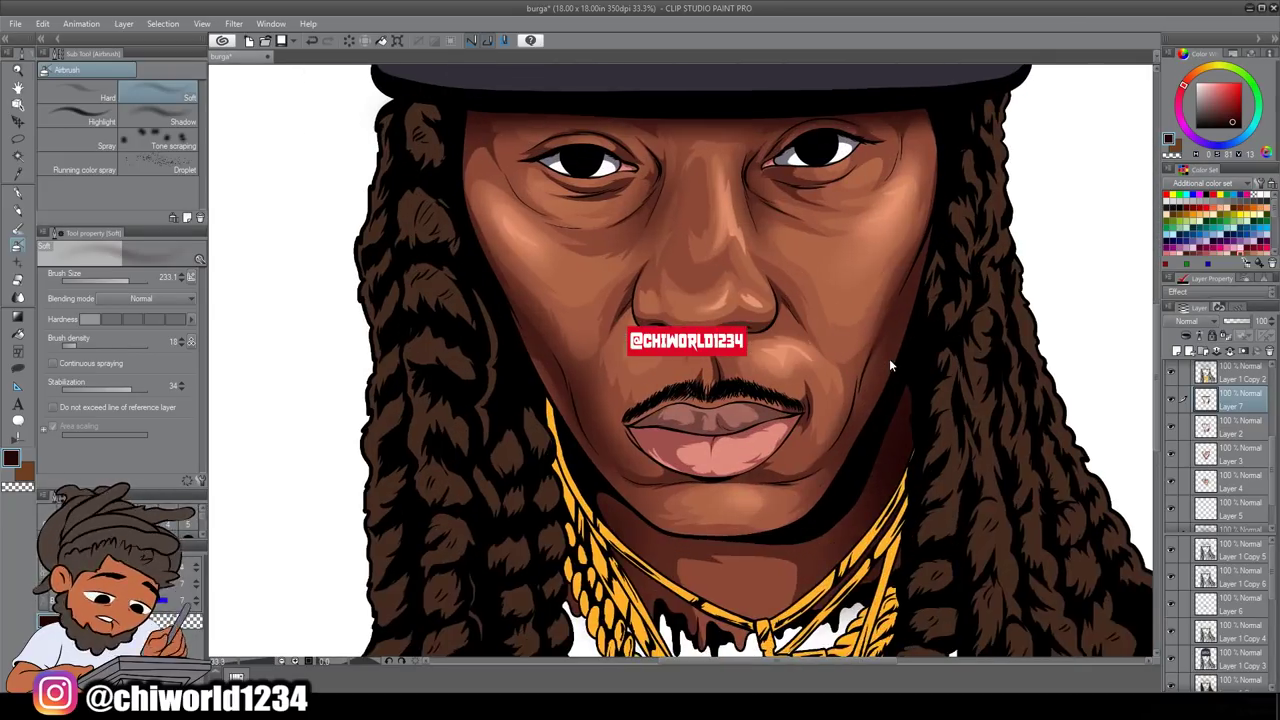
# Step: Use a smaller soft airbrush to deepen the shadows under the chin and along the lower lip
pyautogui.scroll(2, 889, 365)
pyautogui.click(117, 280)
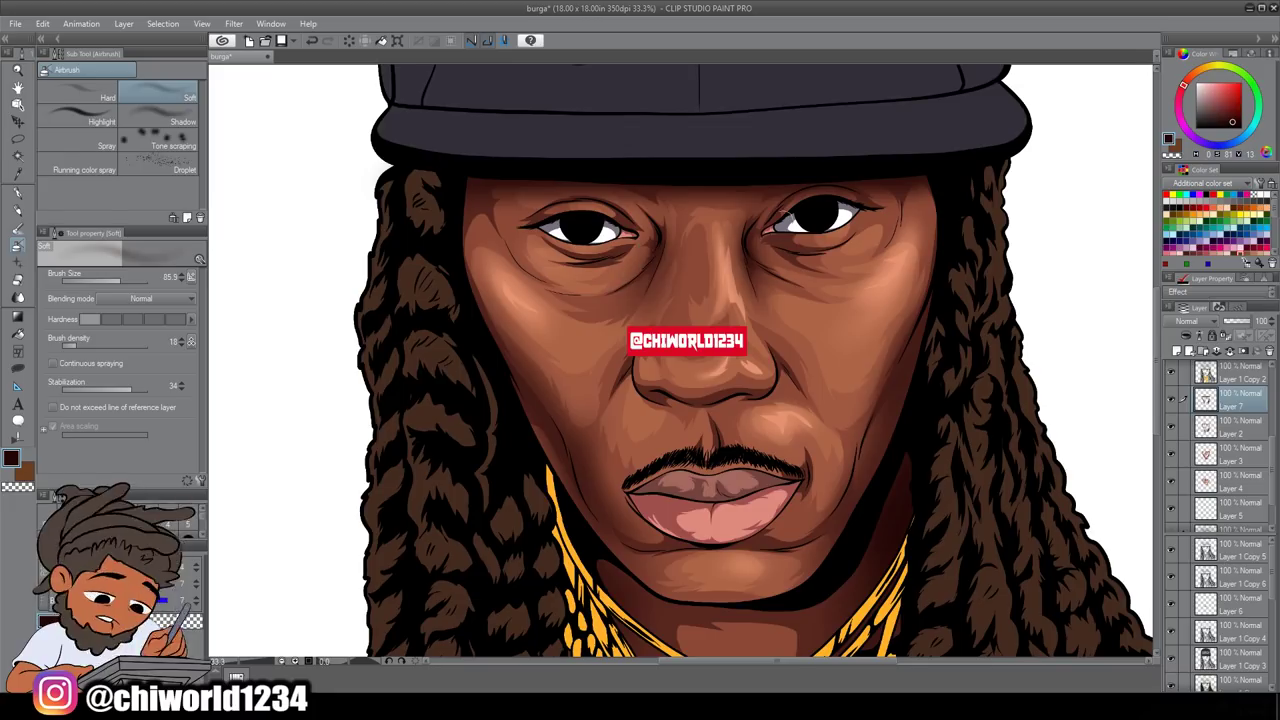
pyautogui.scroll(-3, 770, 528)
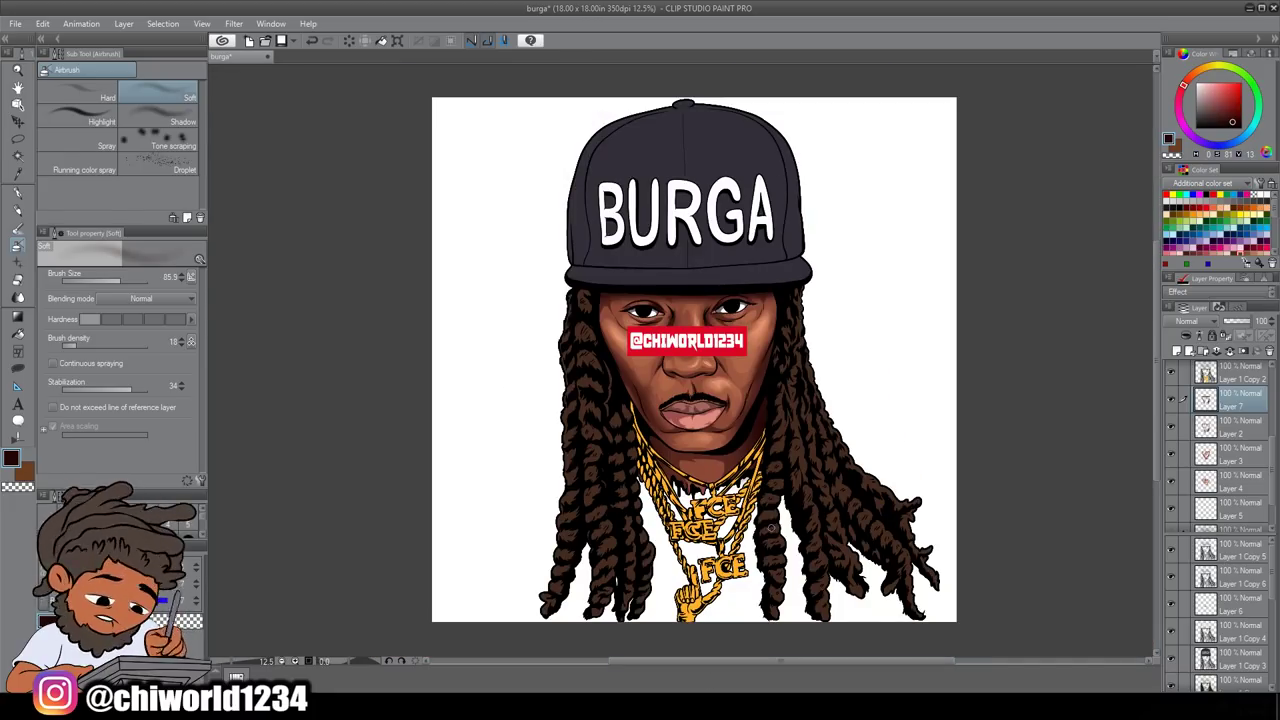
pyautogui.scroll(3, 778, 450)
pyautogui.moveTo(620, 470)
pyautogui.mouseDown()
pyautogui.moveTo(760, 500)
pyautogui.moveTo(700, 520)
pyautogui.moveTo(762, 448)
pyautogui.mouseUp()
pyautogui.moveTo(675, 378); pyautogui.dragTo(635, 390)
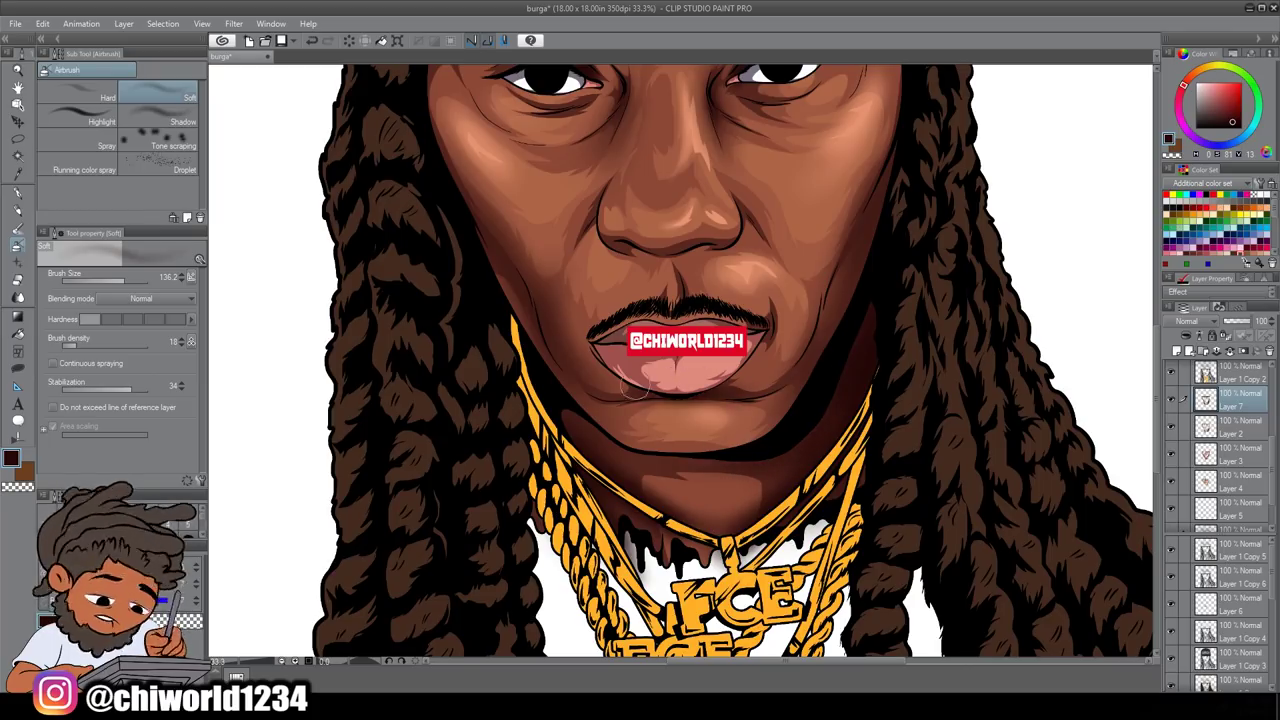
pyautogui.scroll(-3, 443, 622)
# Step: Add a new layer above Layer 1 Copy 5 and airbrush soft greyish-brown glows onto both black irises
pyautogui.press('w')
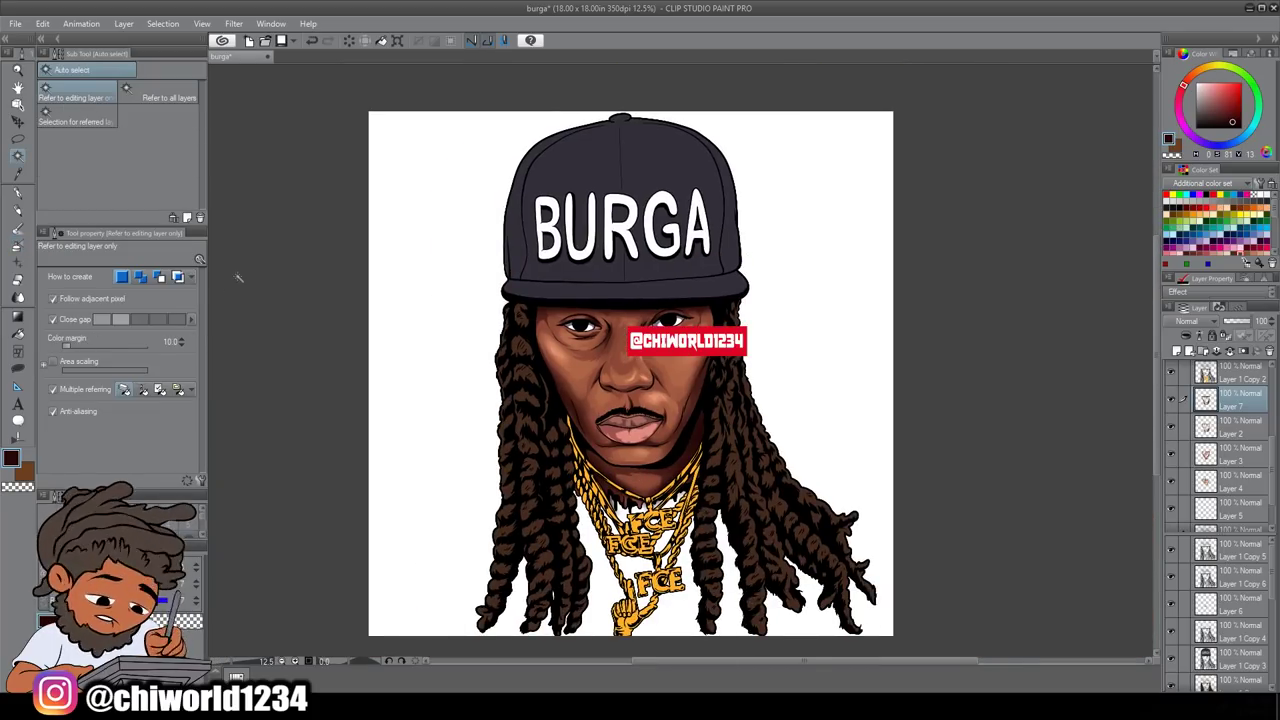
pyautogui.click(1183, 354)
pyautogui.scroll(5, 612, 292)
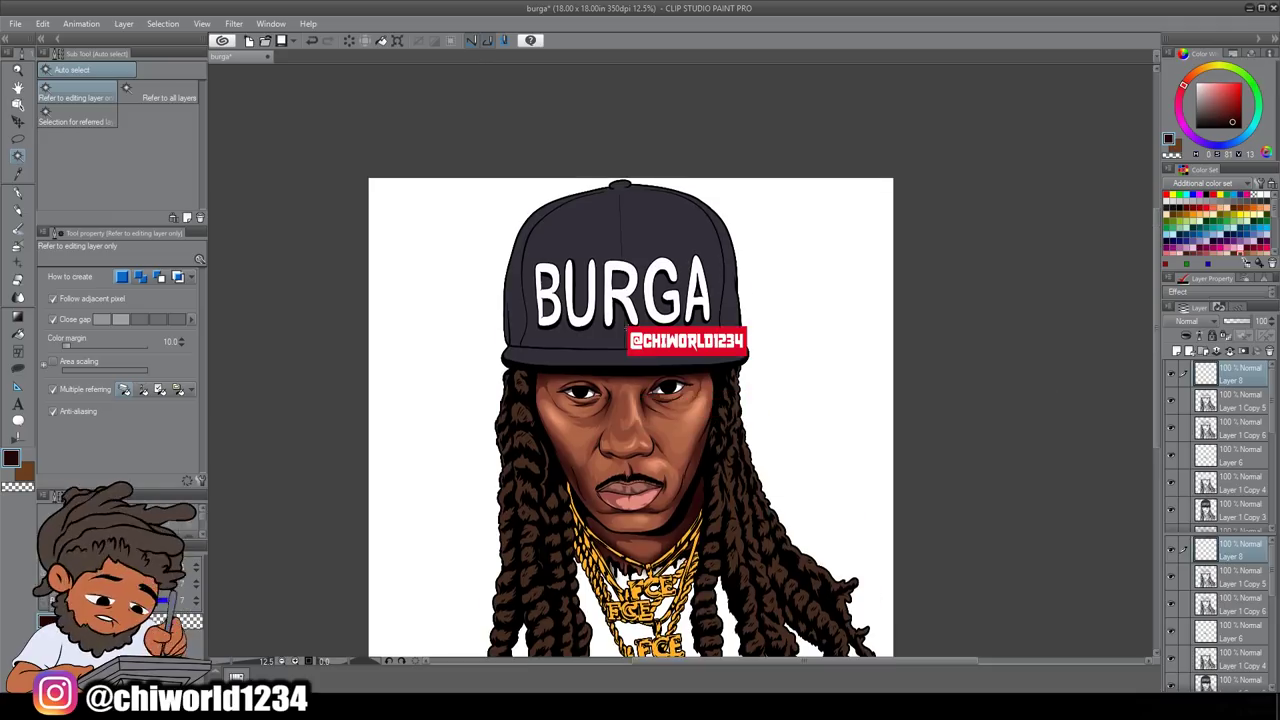
pyautogui.press('b')
pyautogui.click(17, 246)
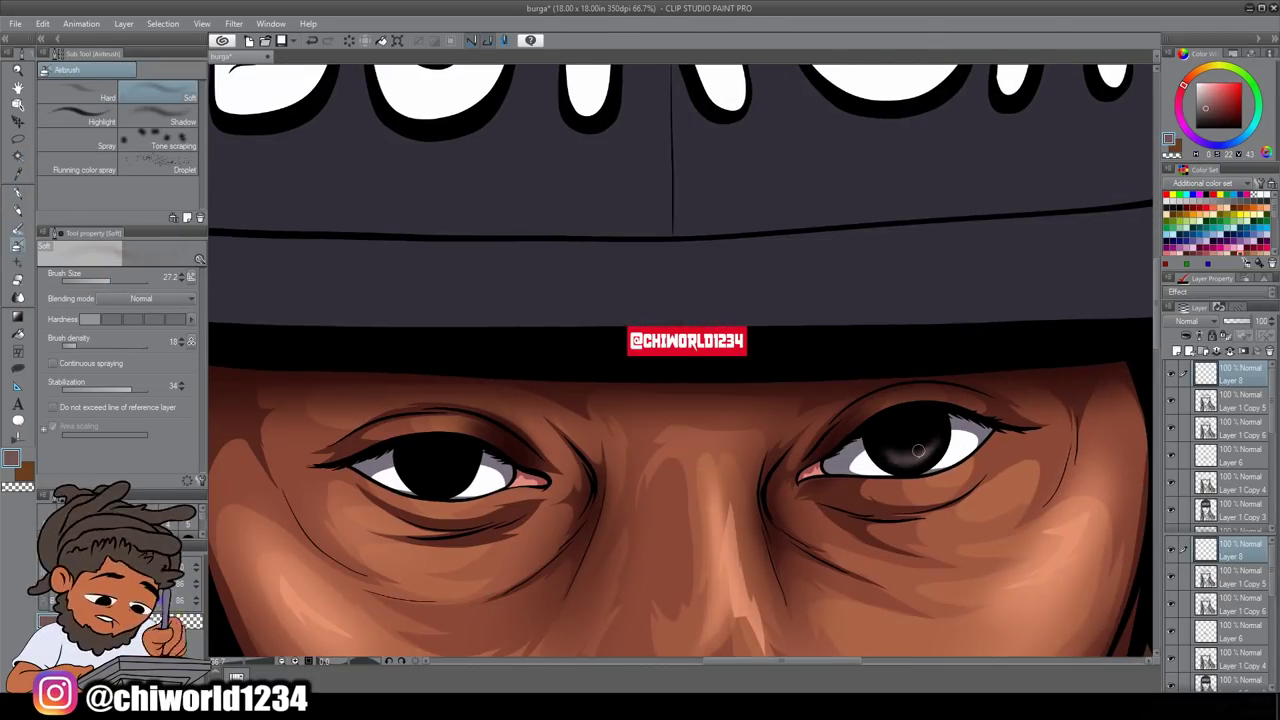
pyautogui.moveTo(455, 470); pyautogui.dragTo(375, 420)
# Step: Set the drawing colour to white (FFFFFF) and lasso-fill small reflections in both eyes
pyautogui.press('u')
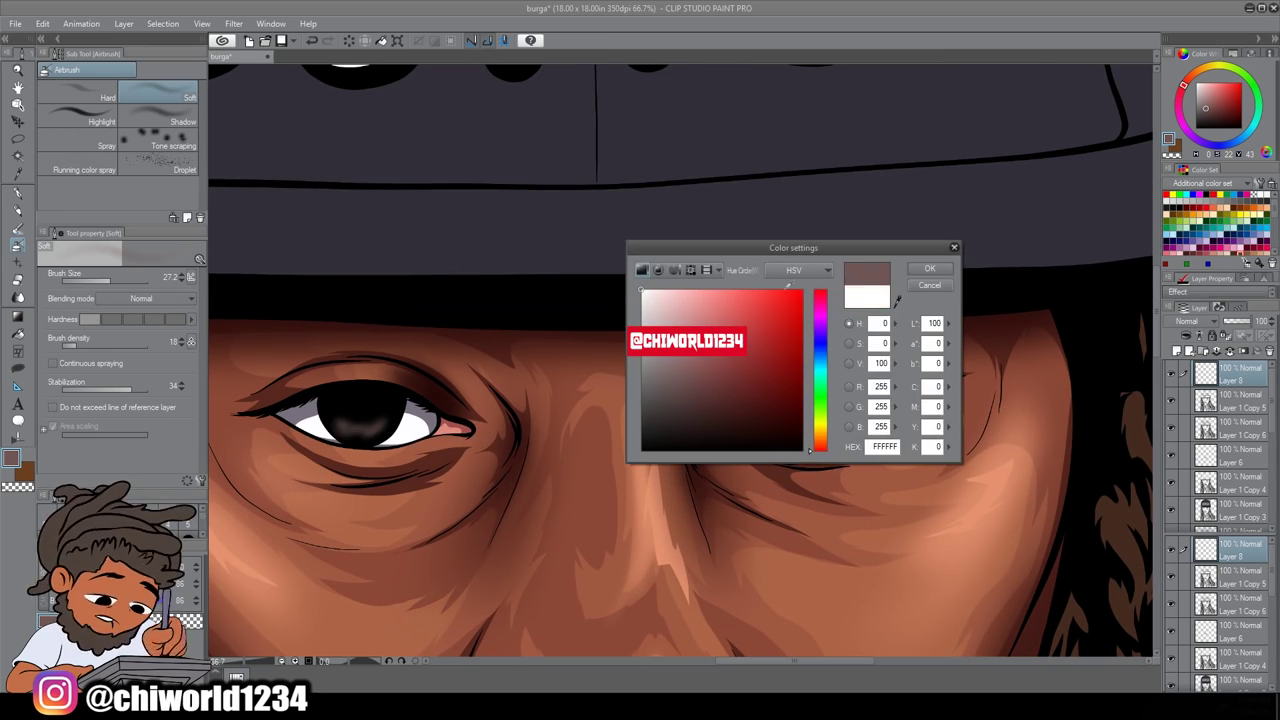
pyautogui.press('Return')
pyautogui.scroll(-5, 845, 378)
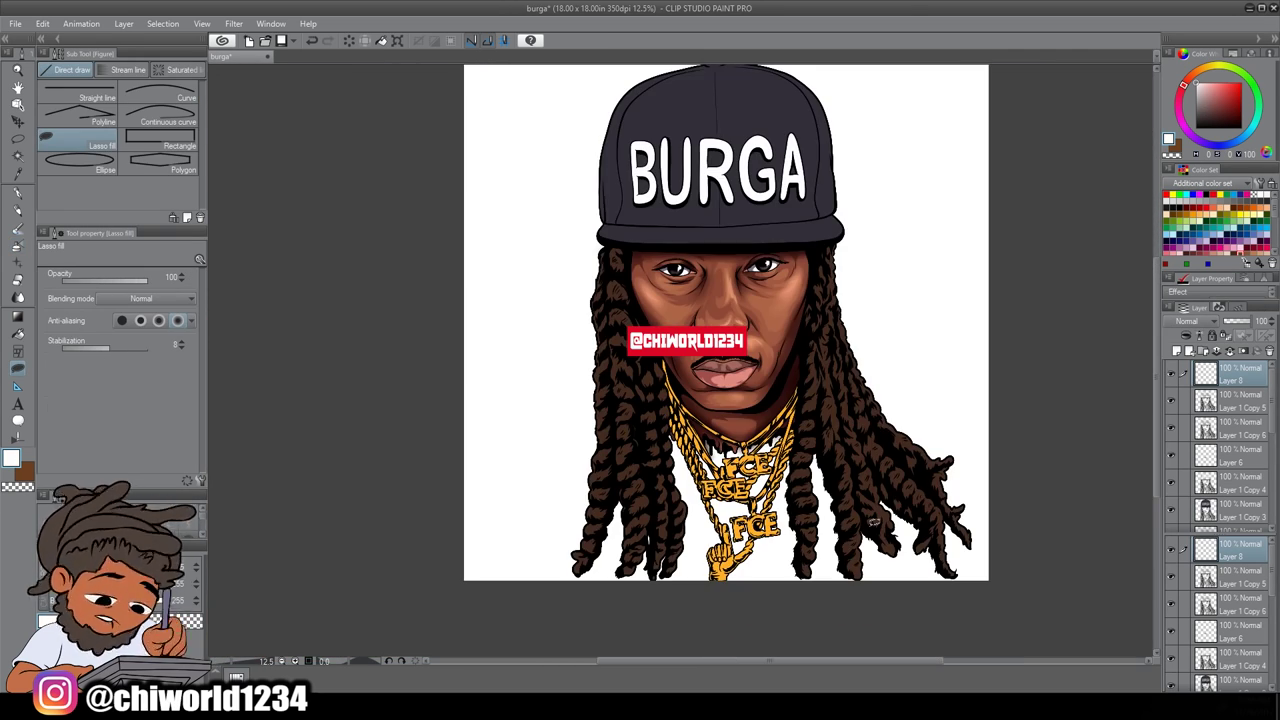
pyautogui.scroll(5, 872, 519)
pyautogui.scroll(-5, 926, 434)
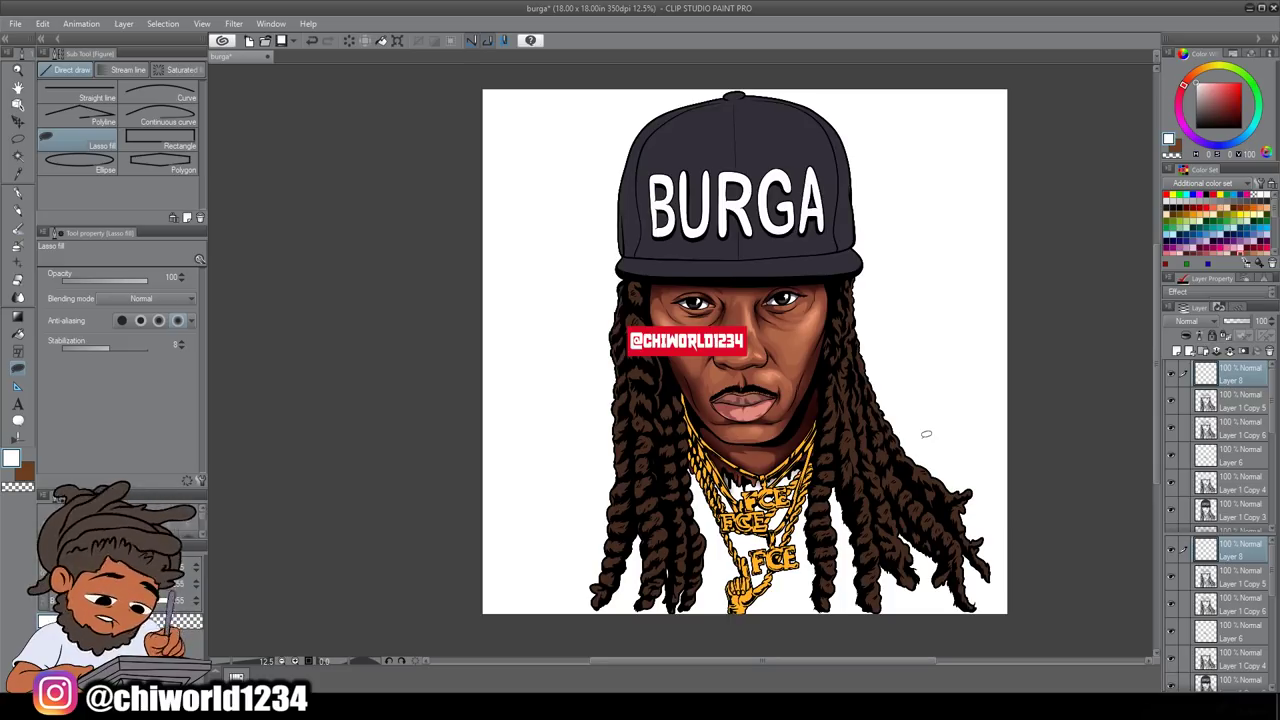
# Step: Load Layer 1 Copy 3's contents as a selection and airbrush a large dark navy shadow across the cap's front
pyautogui.keyDown('ctrl'); pyautogui.click(1206, 510); pyautogui.keyUp('ctrl')
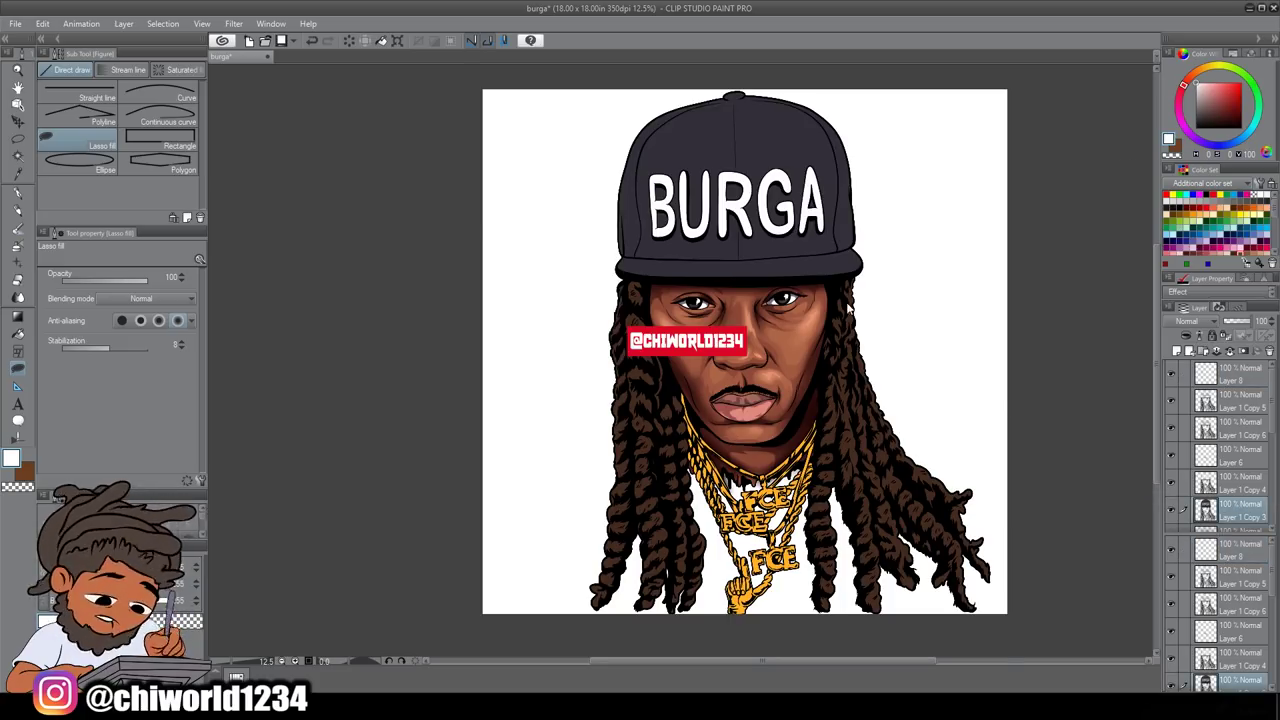
pyautogui.scroll(2, 680, 360)
pyautogui.press('b')
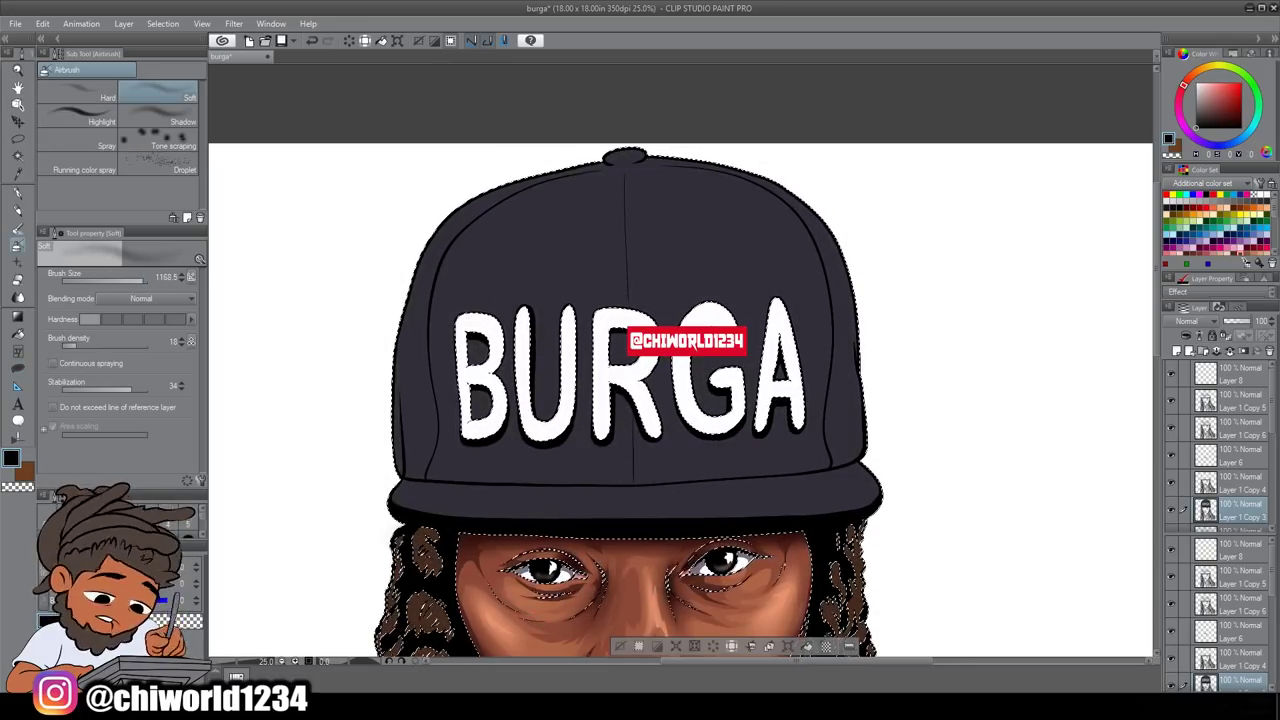
pyautogui.moveTo(671, 457)
pyautogui.mouseDown()
pyautogui.moveTo(663, 214)
pyautogui.moveTo(630, 260)
pyautogui.moveTo(700, 400)
pyautogui.moveTo(528, 157)
pyautogui.mouseUp()
# Step: Pick a muted greyish blue (HSV 240, 20, 51) and brush highlights along the cap's brim and sides with Transparent watercolor
pyautogui.scroll(1, 700, 300)
pyautogui.click(1168, 139)
pyautogui.click(929, 268)
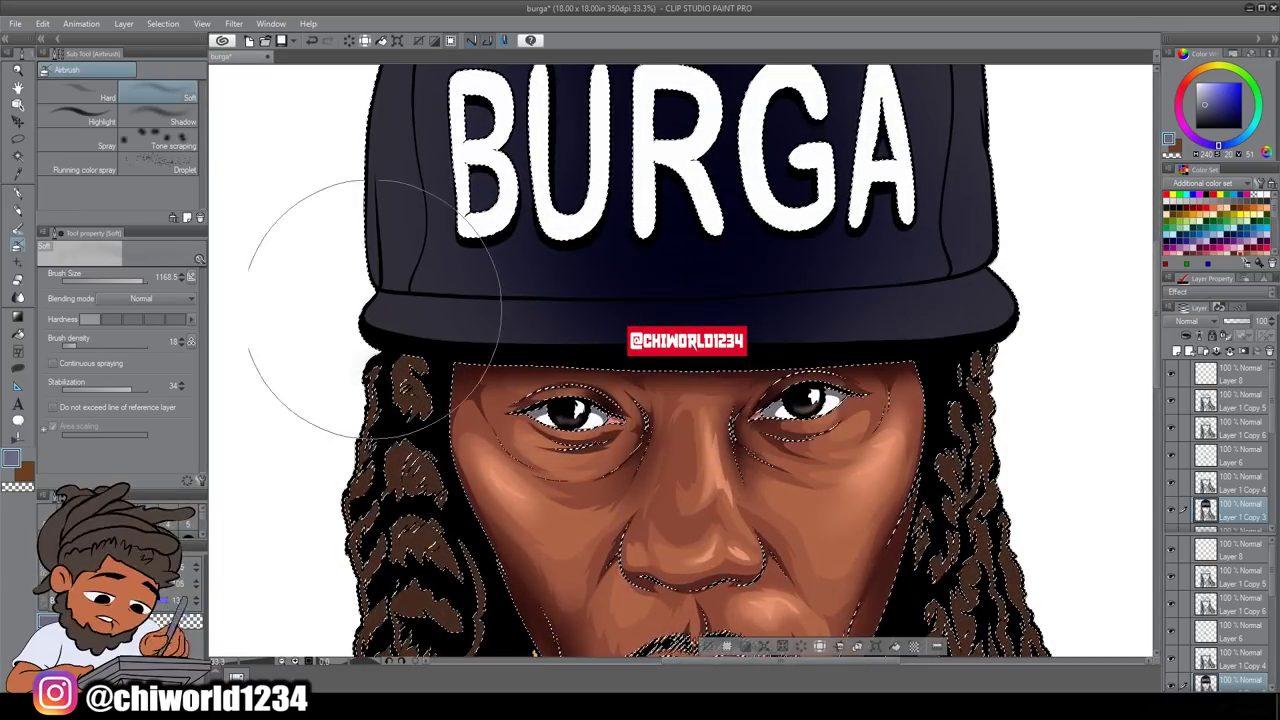
pyautogui.press('b')
pyautogui.moveTo(866, 301)
pyautogui.mouseDown()
pyautogui.moveTo(931, 308)
pyautogui.moveTo(720, 325)
pyautogui.moveTo(402, 315)
pyautogui.moveTo(565, 312)
pyautogui.moveTo(490, 335)
pyautogui.moveTo(509, 309)
pyautogui.moveTo(1012, 276)
pyautogui.moveTo(793, 383)
pyautogui.moveTo(657, 371)
pyautogui.mouseUp()
pyautogui.moveTo(809, 391); pyautogui.dragTo(535, 400)
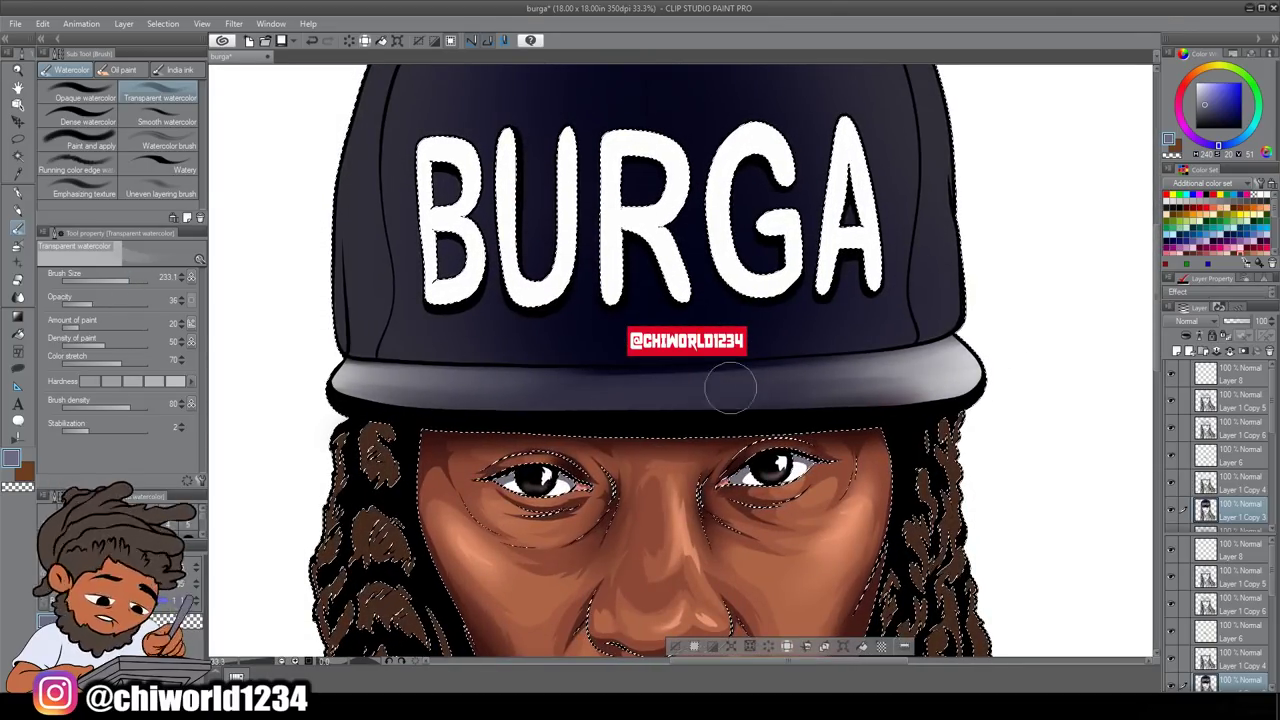
pyautogui.scroll(-1, 729, 380)
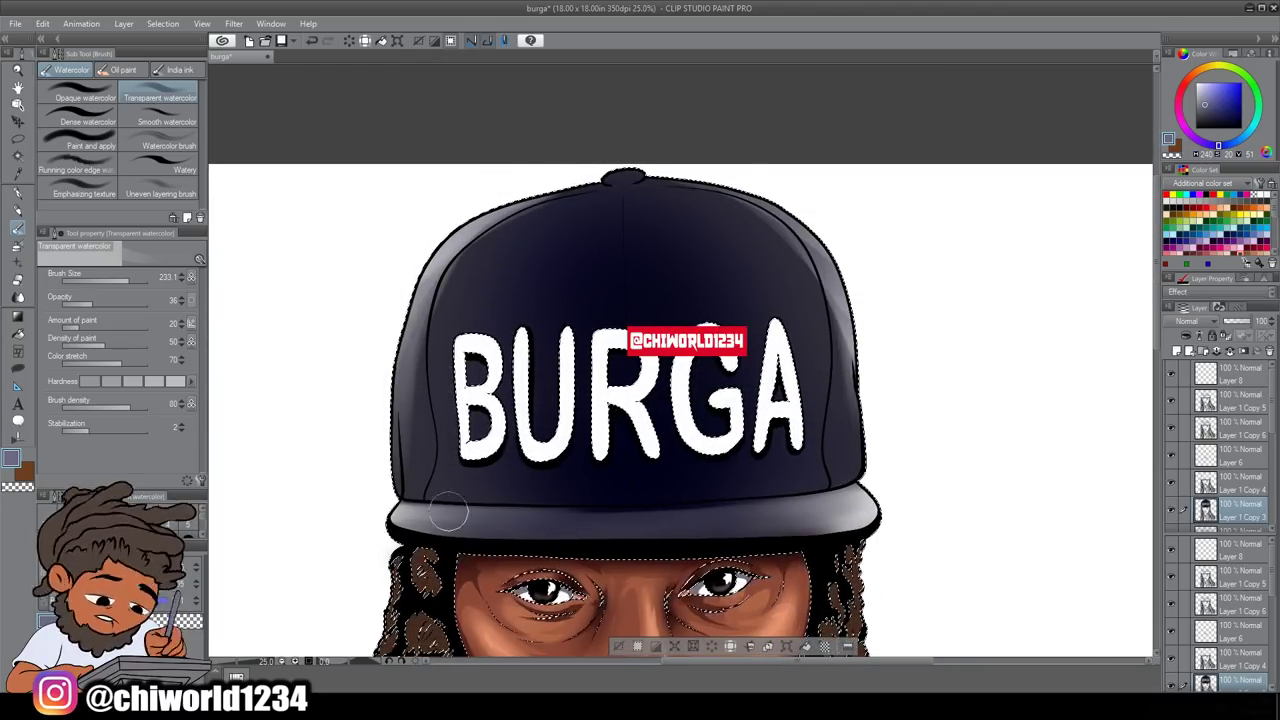
# Step: Add greyish-blue highlights across the cap's crown using the Running color edge watercolor and Uneven layering brushes
pyautogui.click(73, 167)
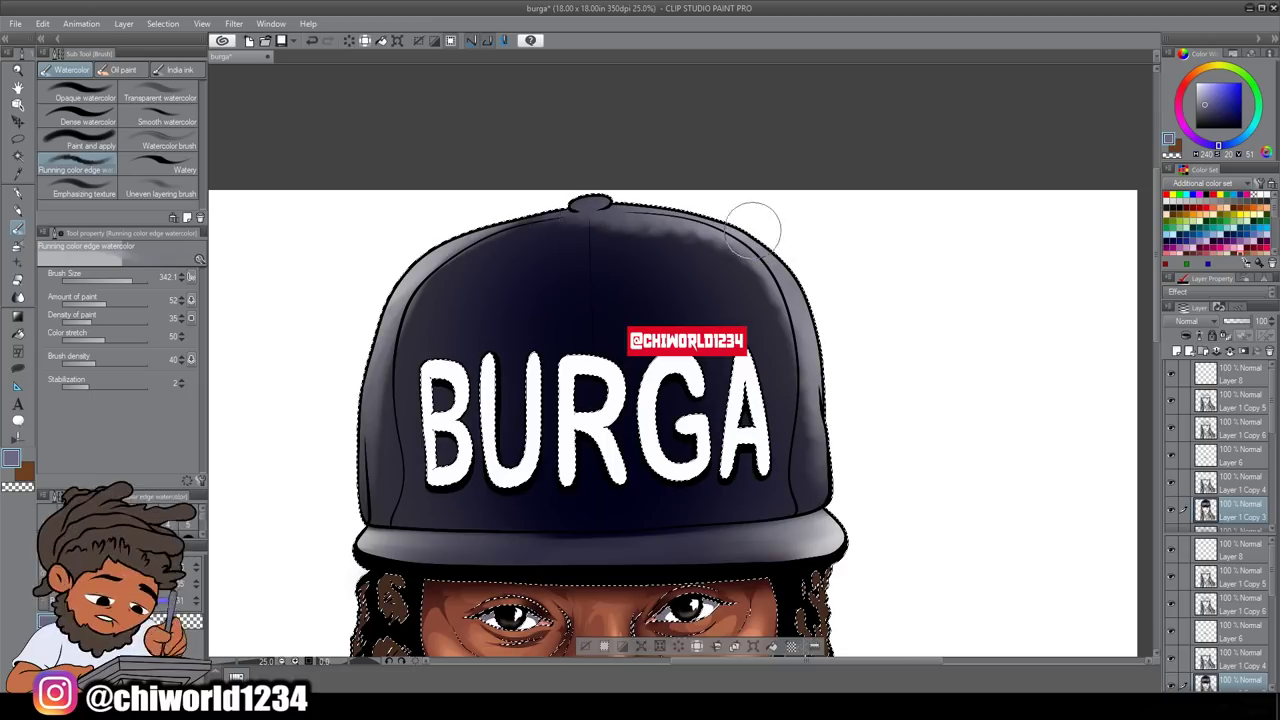
pyautogui.scroll(-3, 384, 450)
pyautogui.scroll(3, 384, 450)
pyautogui.click(160, 193)
pyautogui.click(151, 278)
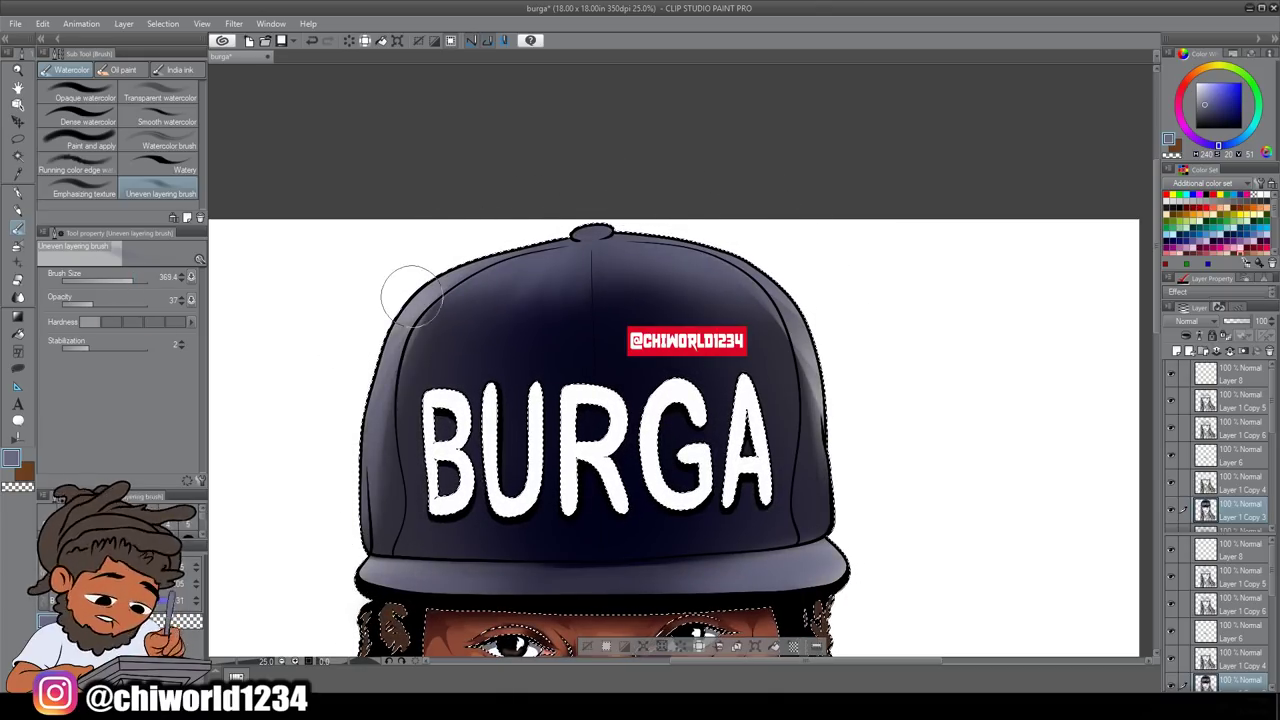
pyautogui.hotkey('ctrl', '0')
# Step: Pick a dark golden brown and airbrush soft shadows over the gold chains and pendants on Layer 1 Copy 2
pyautogui.press('w')
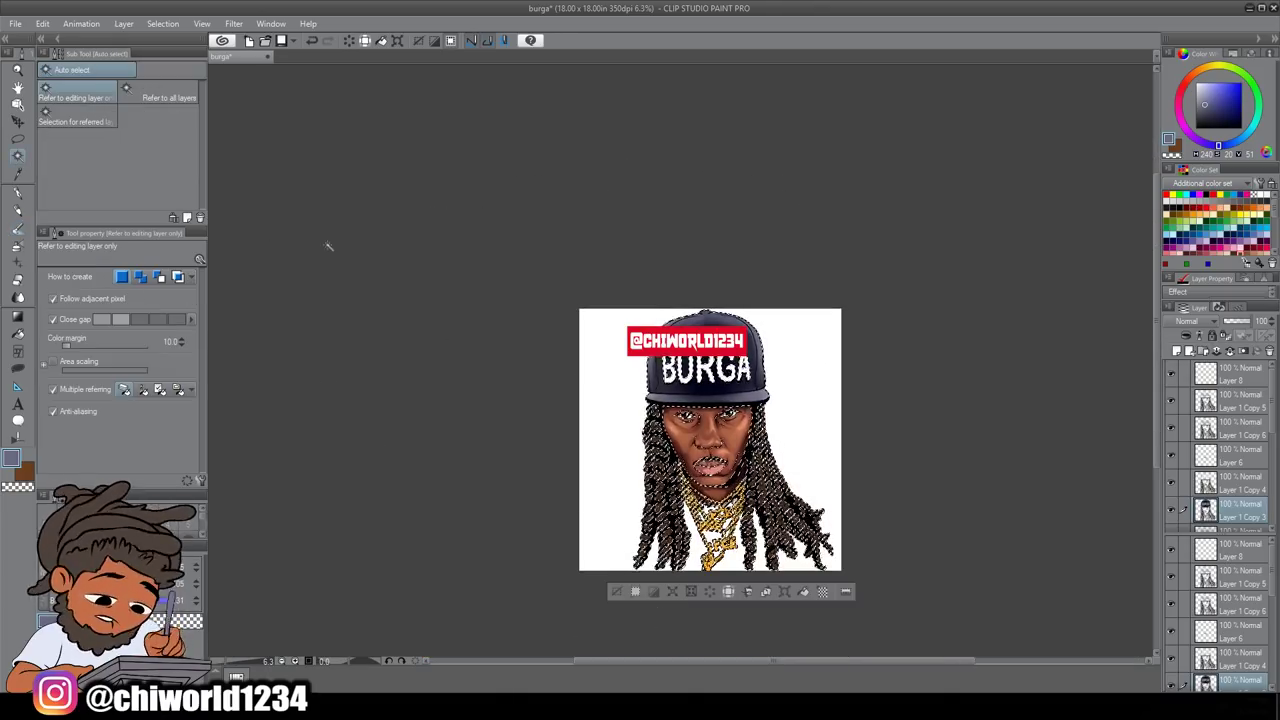
pyautogui.click(803, 403)
pyautogui.scroll(3, 818, 390)
pyautogui.press('b')
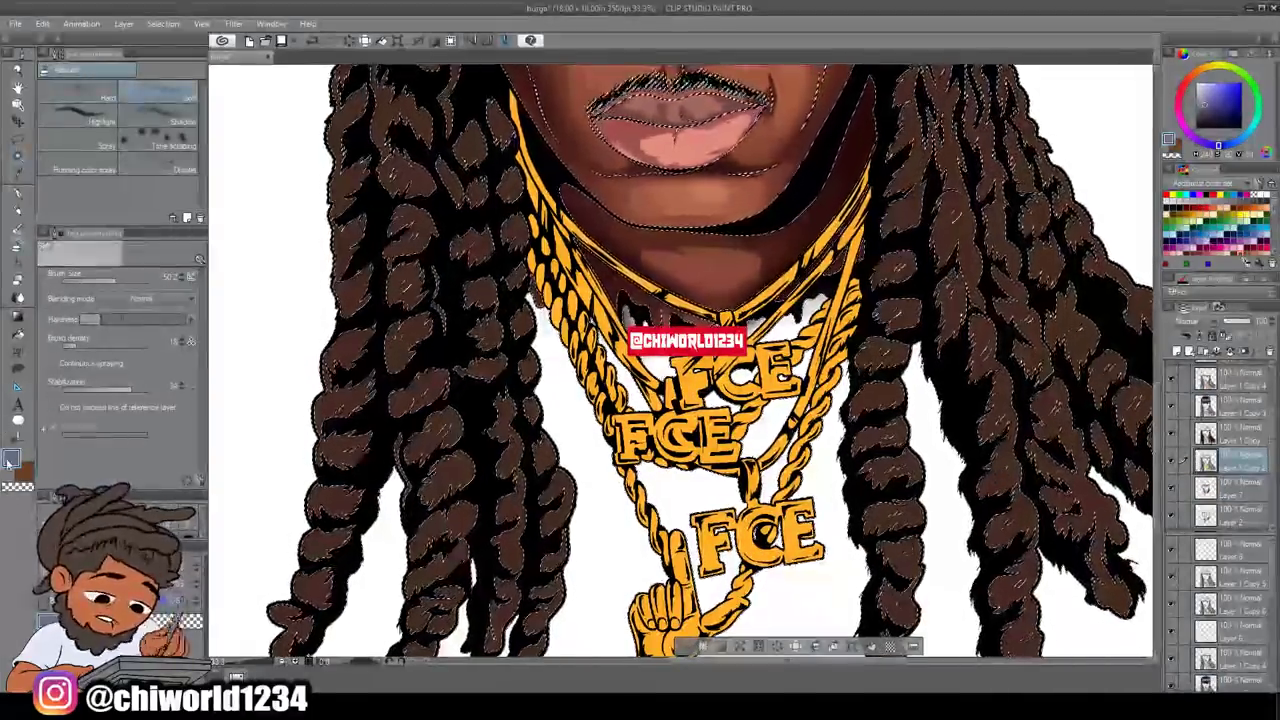
pyautogui.hotkey('ctrl', 'shift', 'c')
pyautogui.click(930, 268)
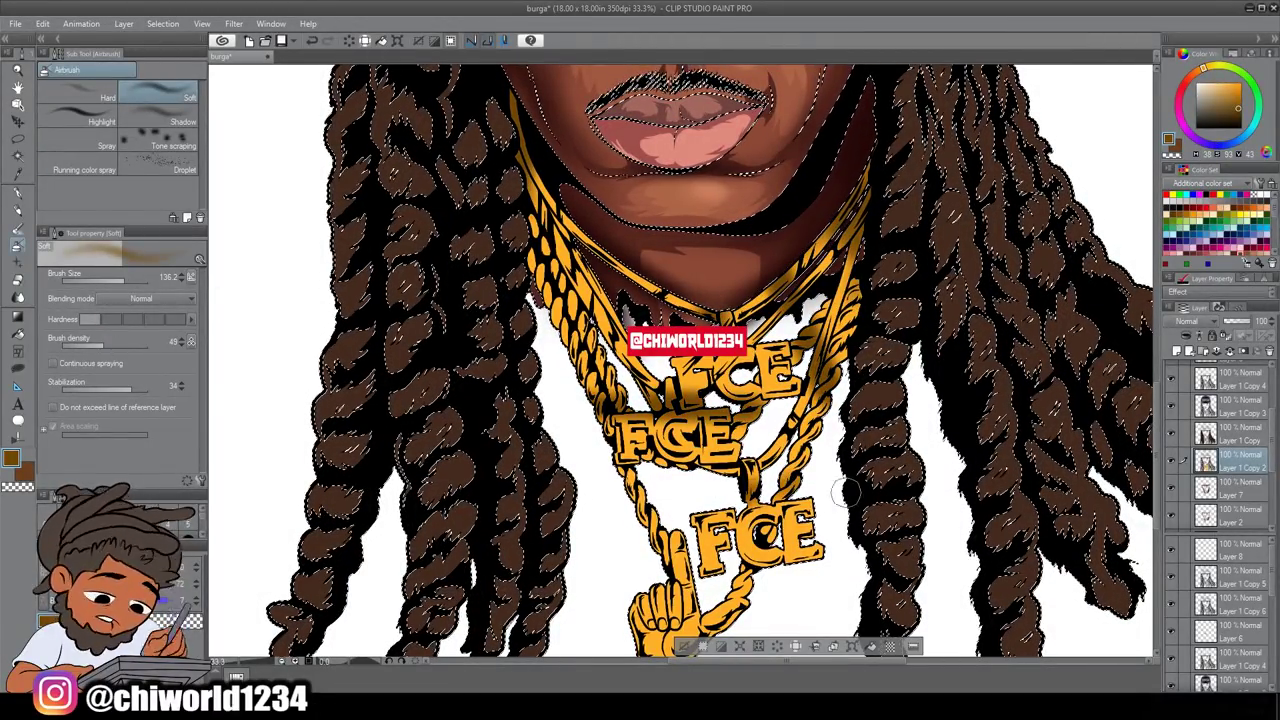
pyautogui.scroll(-2, 680, 360)
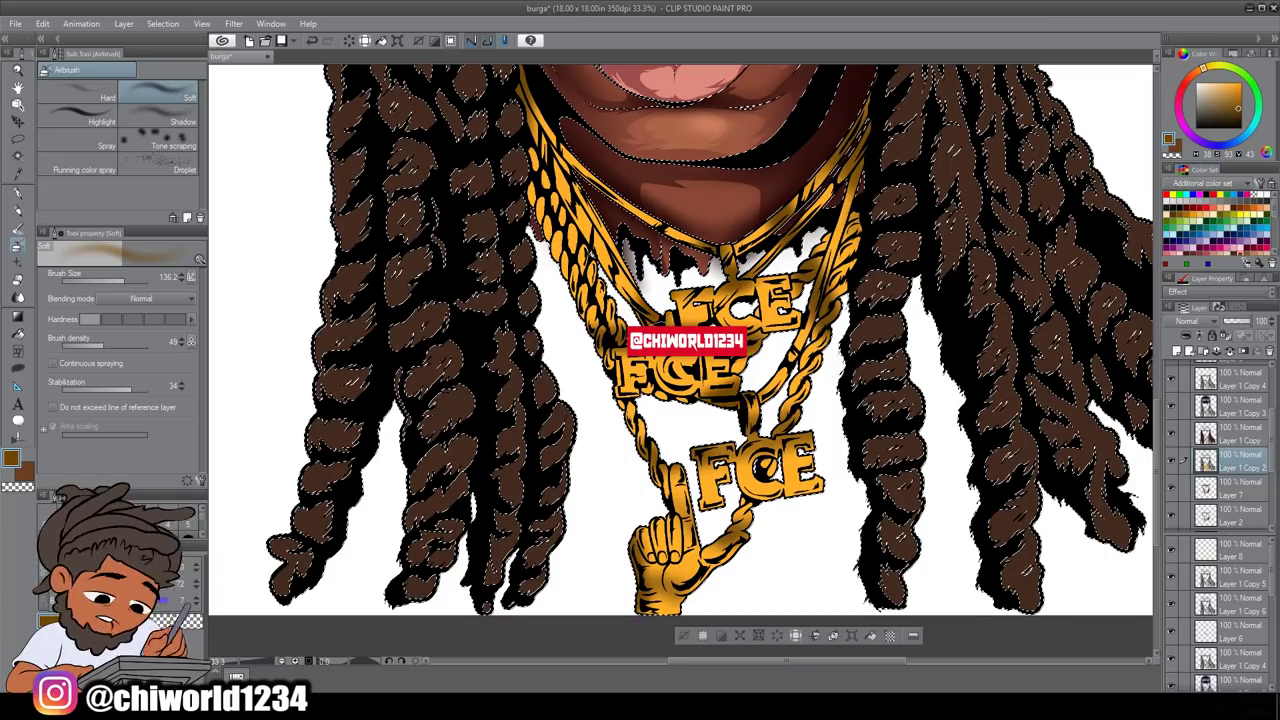
# Step: Set the drawing colour to pale cream (FFEAC6) and airbrush soft highlights on the chains, FCE pendants and hand pendant
pyautogui.hotkey('ctrl', '0')
pyautogui.scroll(5, 680, 360)
pyautogui.hotkey('ctrl', 'shift', 'c')
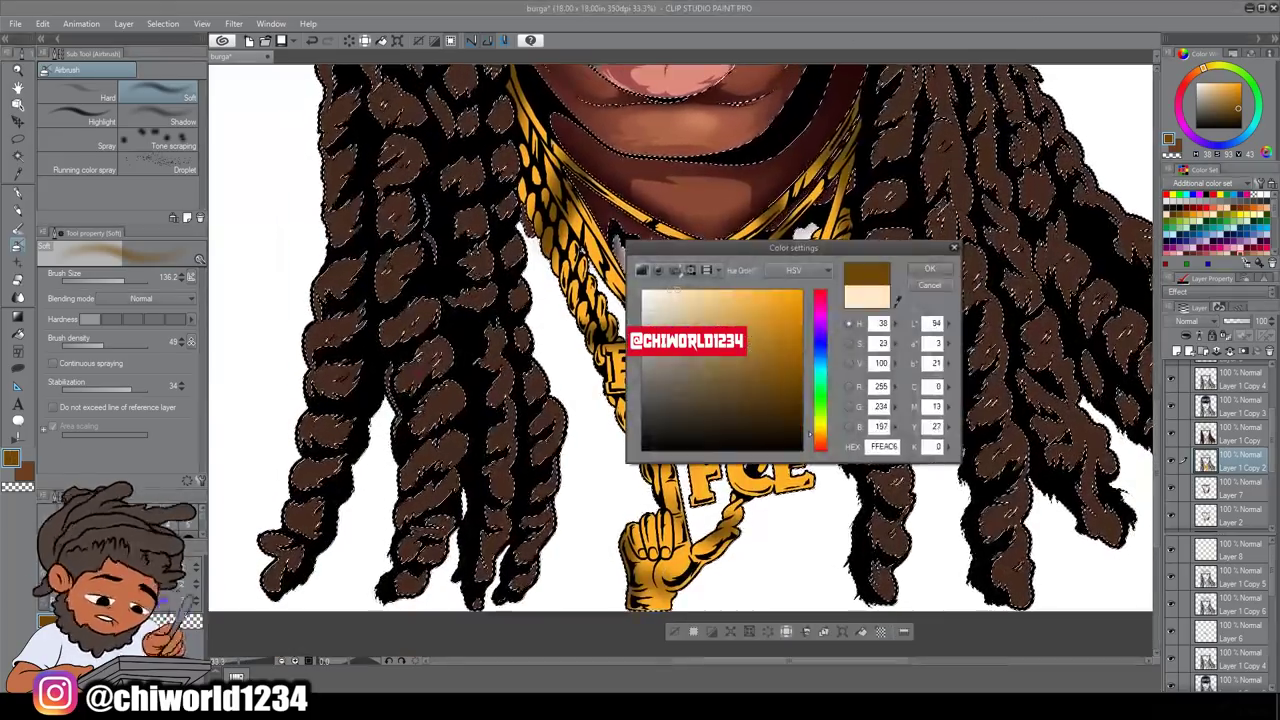
pyautogui.press('Return')
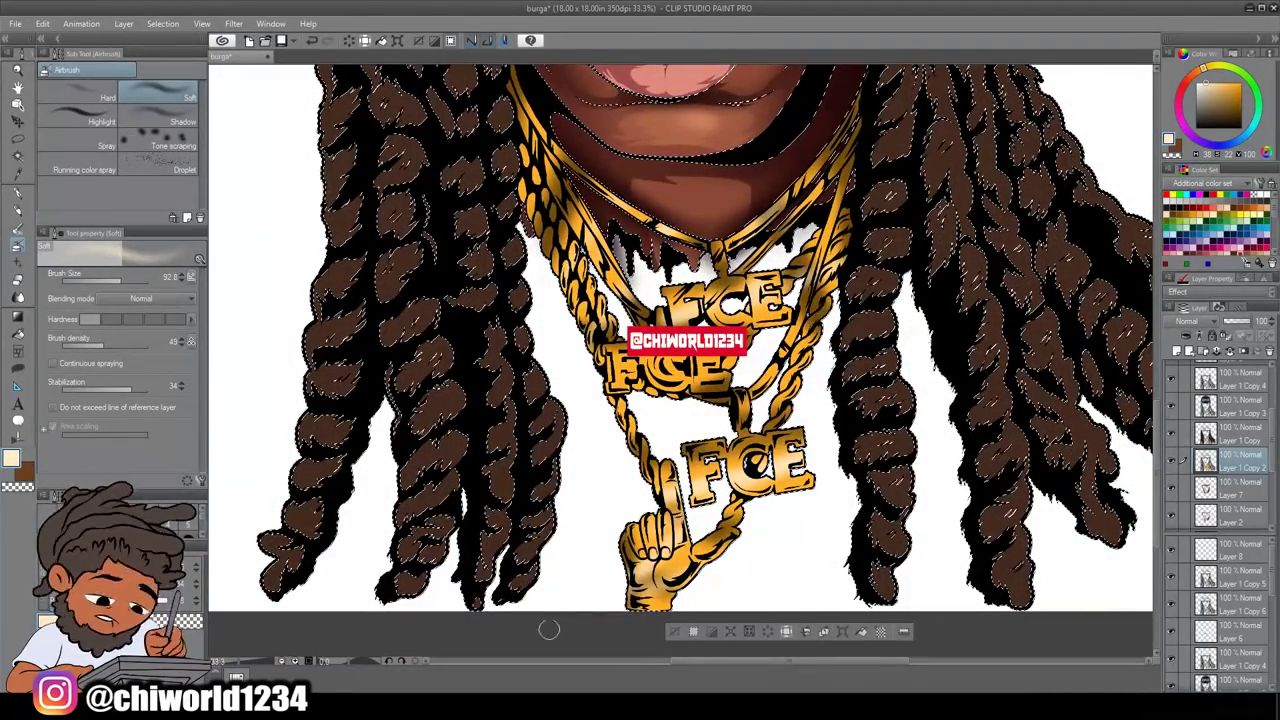
pyautogui.scroll(-6, 680, 360)
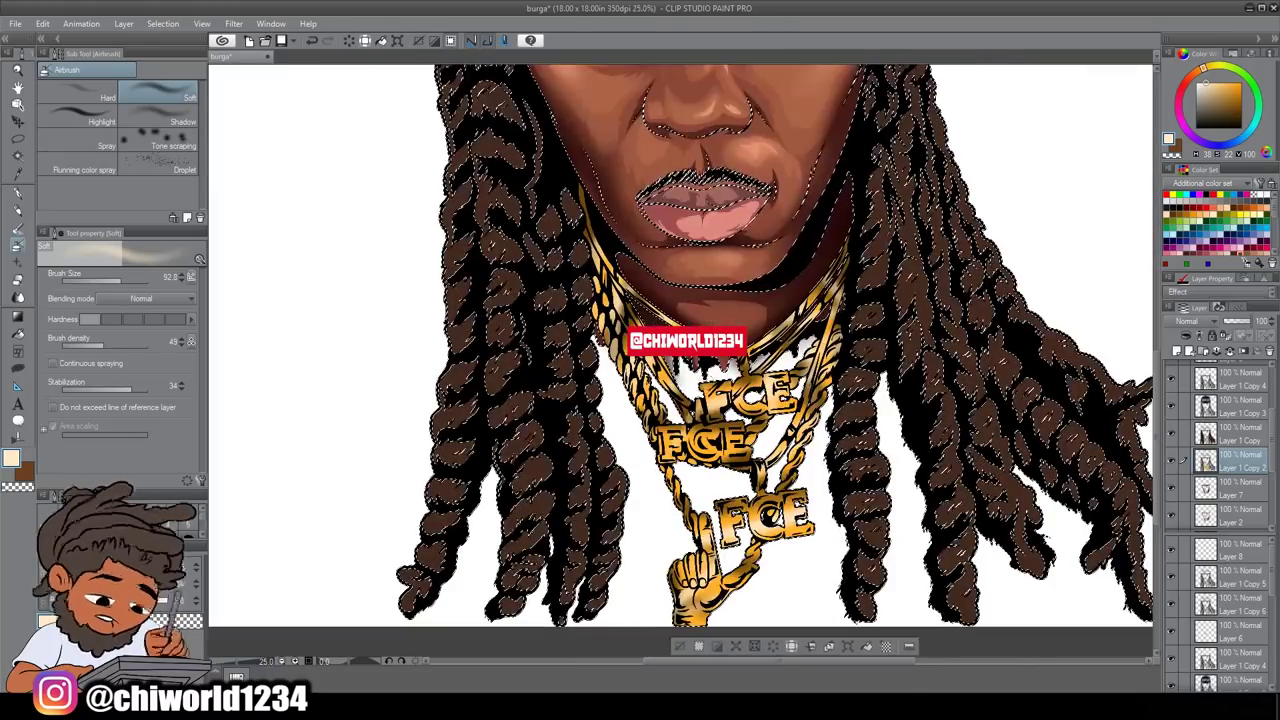
# Step: Clear the selection, add a layer above Layer 1 Copy 2 and lasso-fill dark gold shadows on the left rope chain's lower links
pyautogui.press('w')
pyautogui.scroll(7, 565, 405)
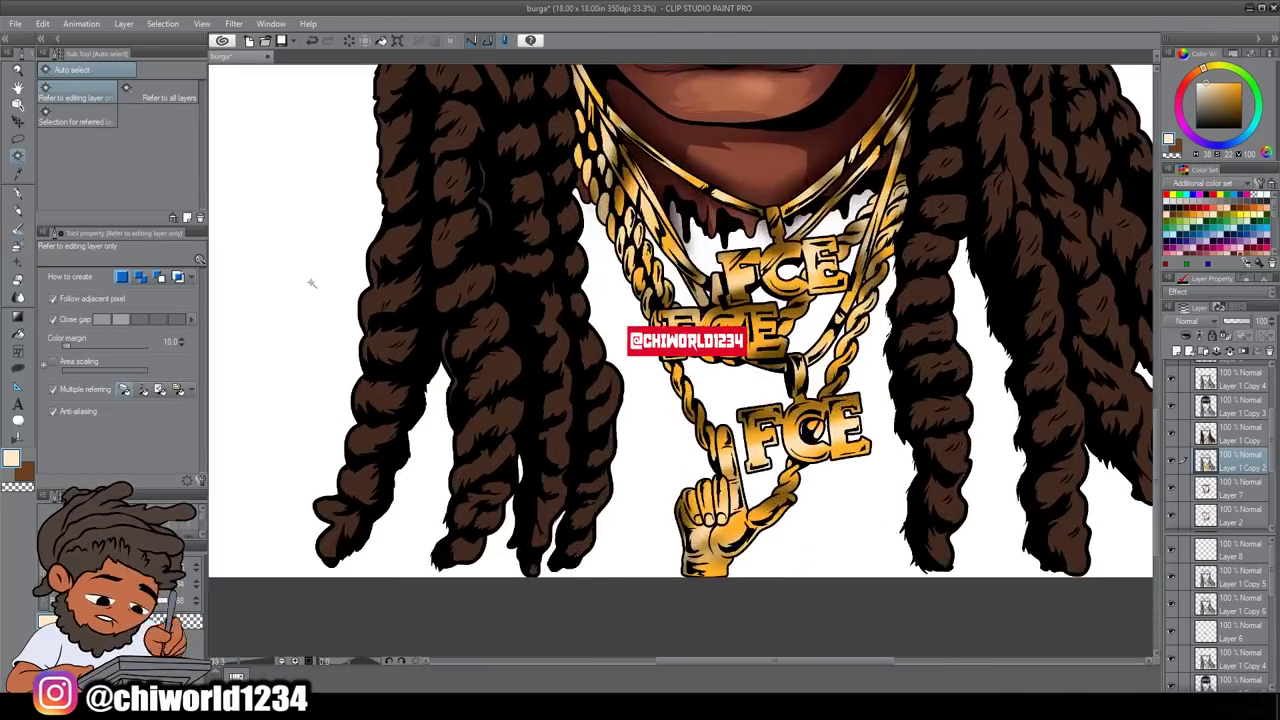
pyautogui.click(1213, 346)
pyautogui.scroll(5, 540, 140)
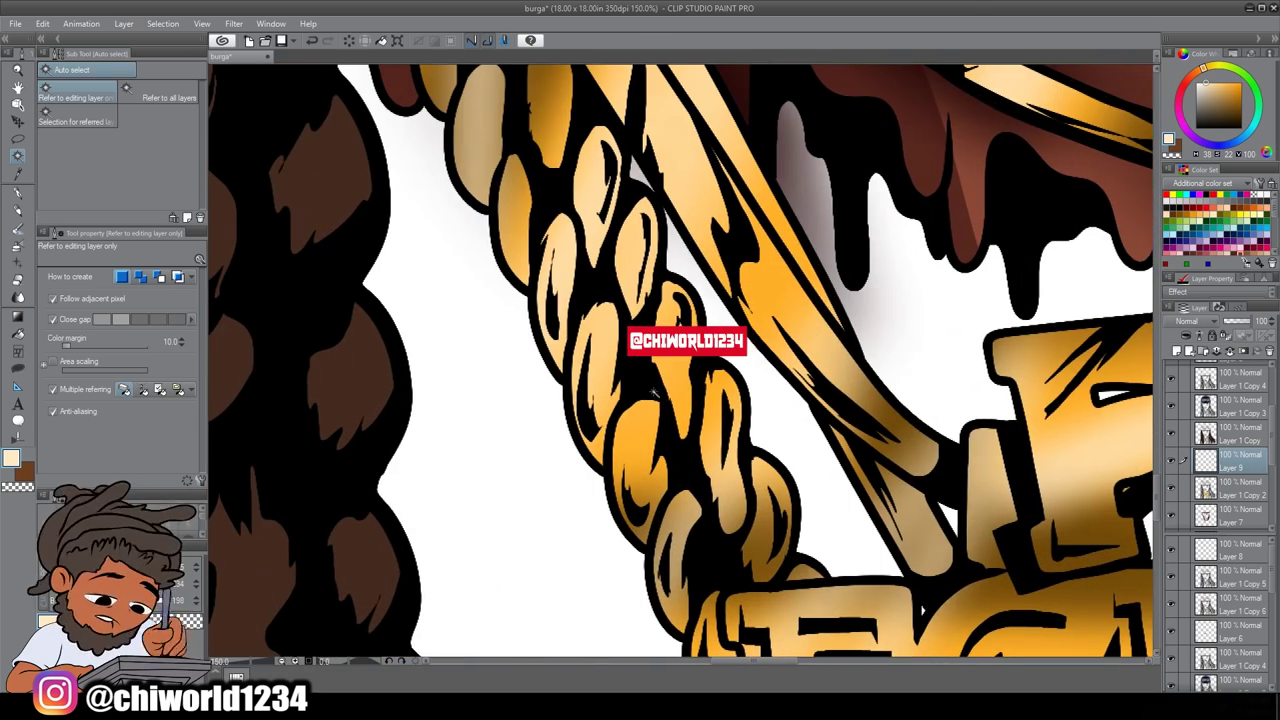
pyautogui.hotkey('ctrl', 'shift', 'c')
pyautogui.press('Return')
pyautogui.click(17, 362)
pyautogui.scroll(-2, 680, 360)
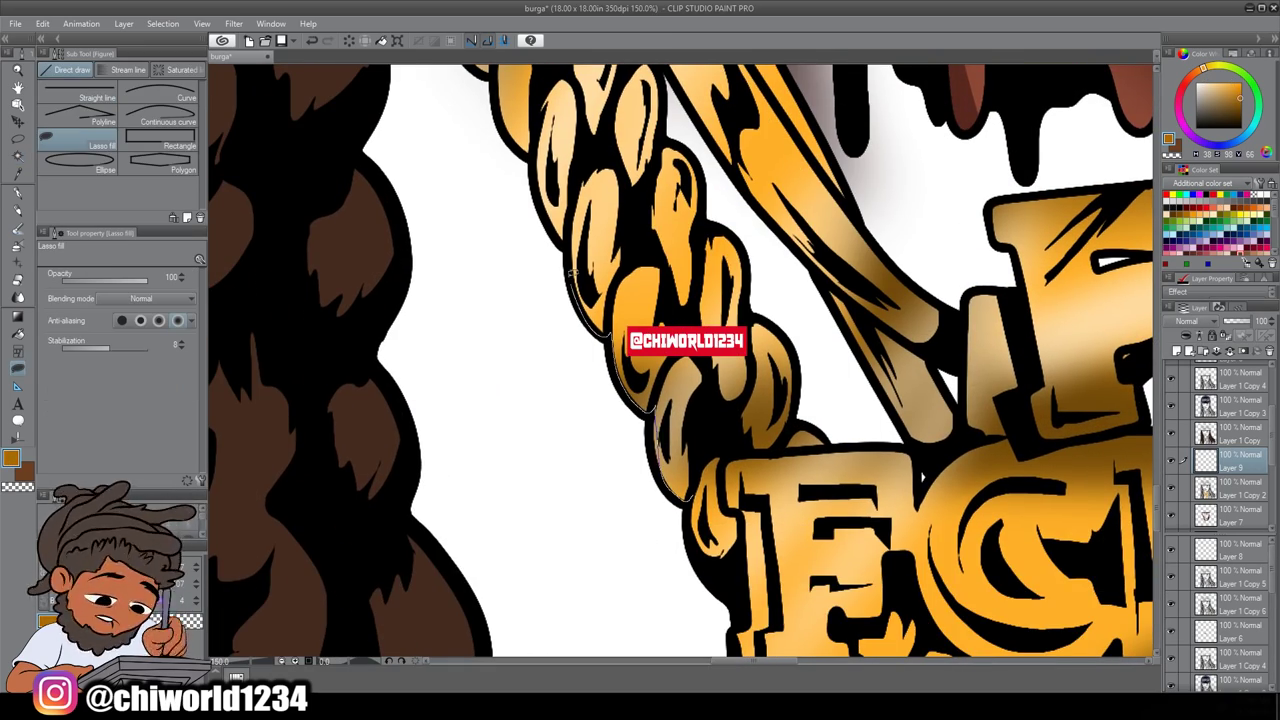
pyautogui.scroll(-5, 713, 393)
pyautogui.scroll(5, 560, 300)
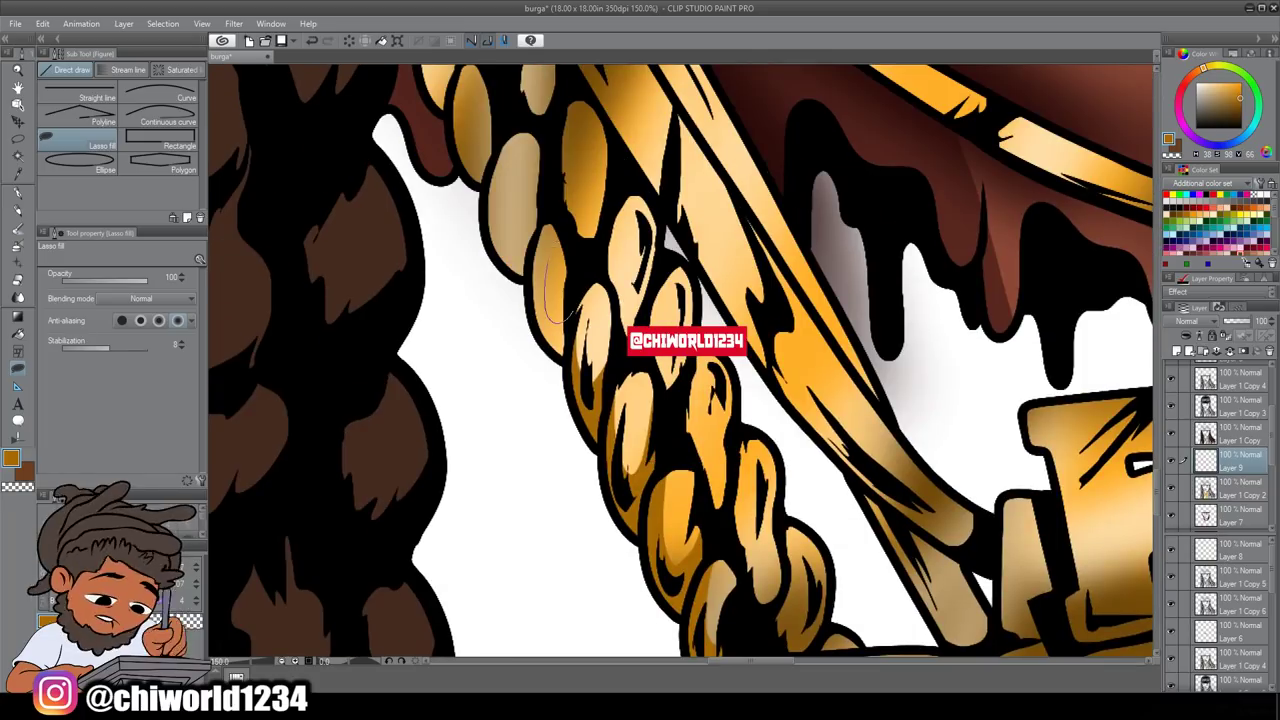
# Step: Lasso-fill dark gold shadows on the left rope chain's upper links and the thin chains beside the neck
pyautogui.scroll(-1, 680, 360)
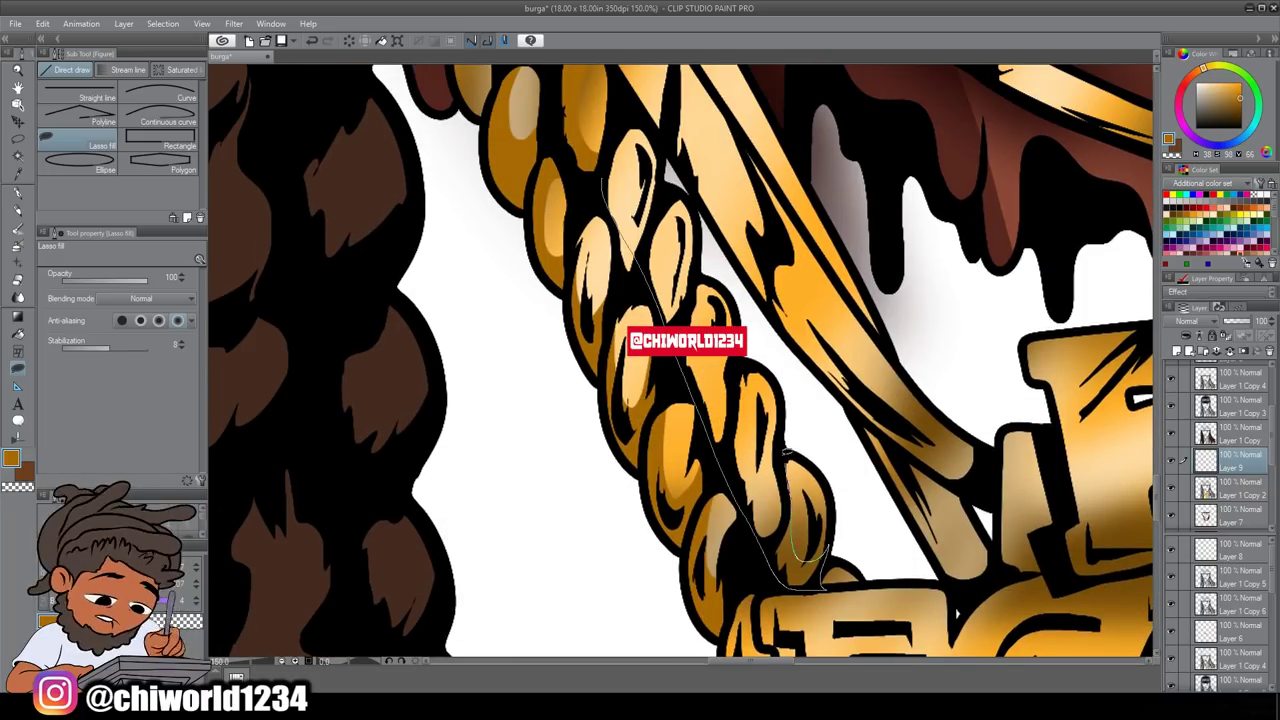
pyautogui.scroll(-4, 668, 494)
pyautogui.scroll(5, 668, 494)
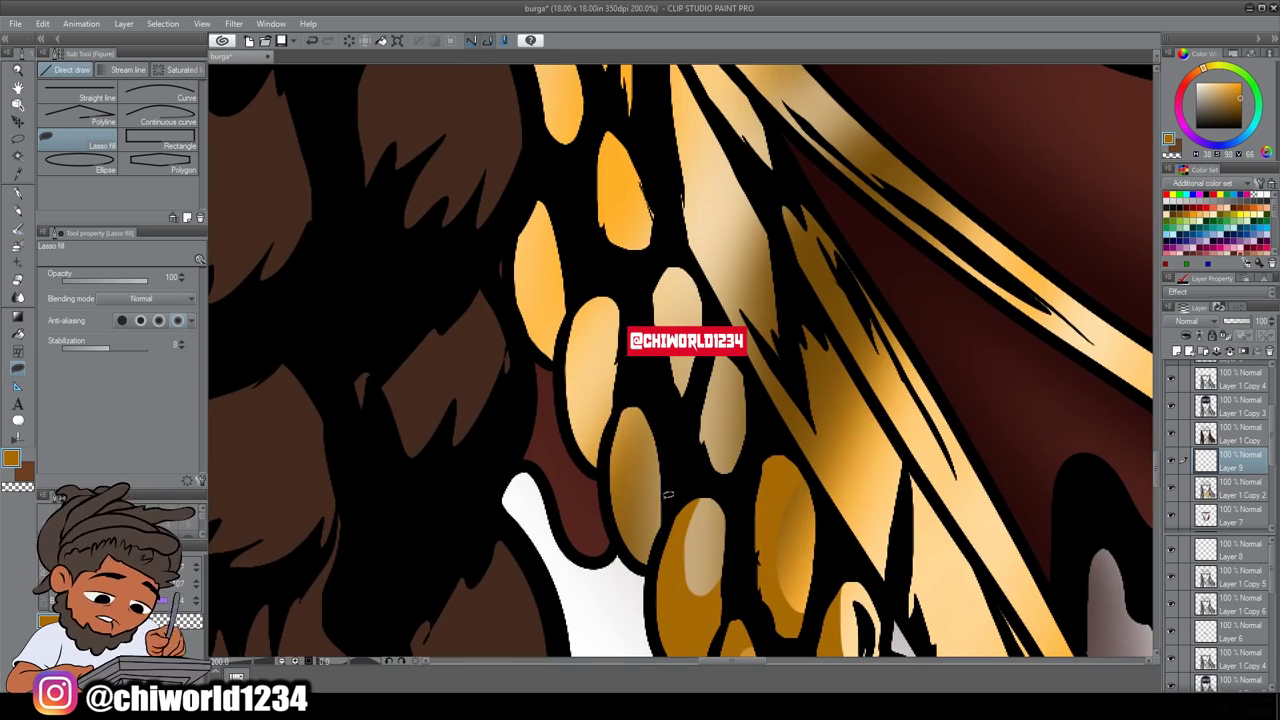
pyautogui.moveTo(540, 170)
pyautogui.mouseDown()
pyautogui.moveTo(600, 465)
pyautogui.moveTo(660, 570)
pyautogui.mouseUp()
pyautogui.moveTo(700, 300); pyautogui.dragTo(600, 110)
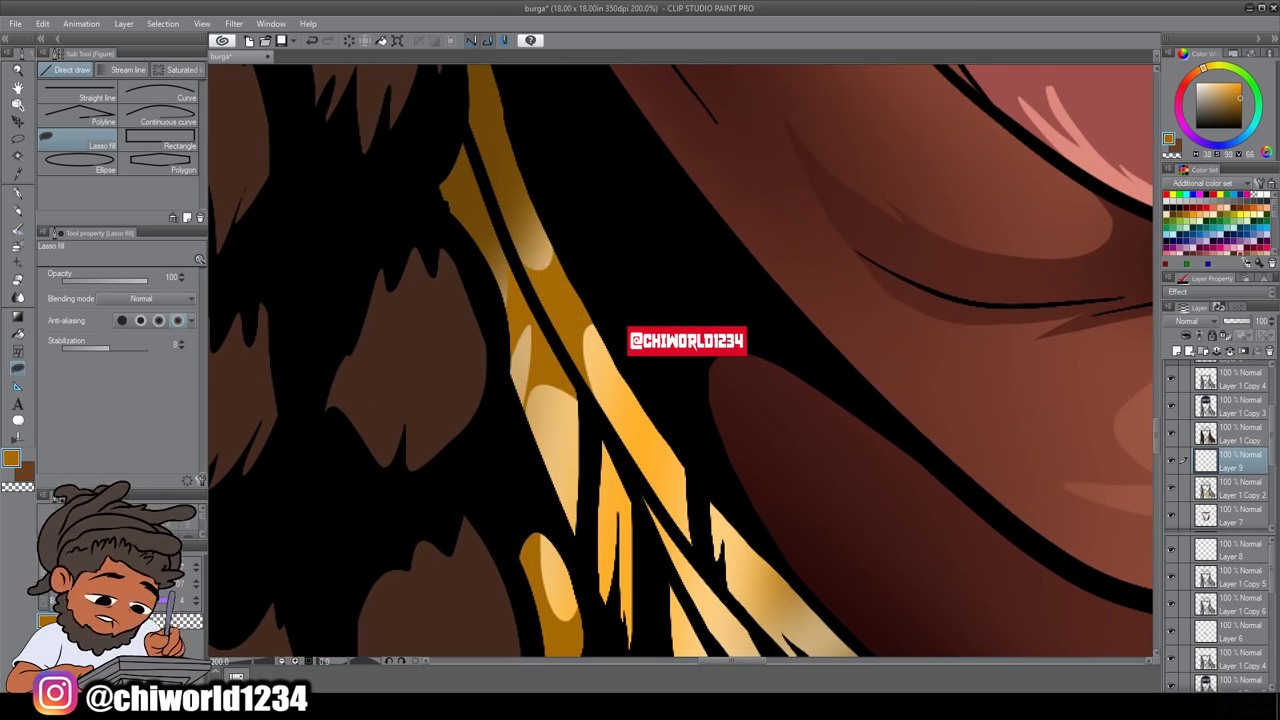
pyautogui.scroll(-4, 580, 300)
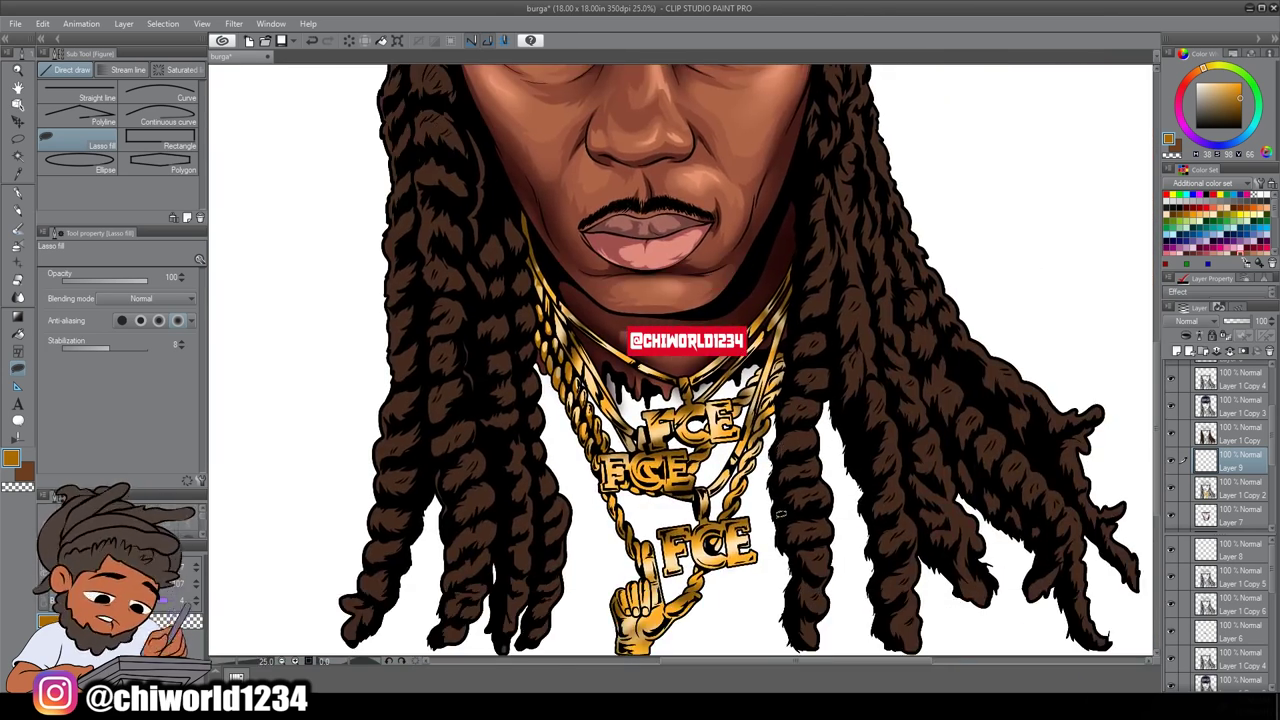
# Step: Lasso-fill jagged dark gold shadows across all three letters of the middle FCE pendant
pyautogui.scroll(3, 350, 410)
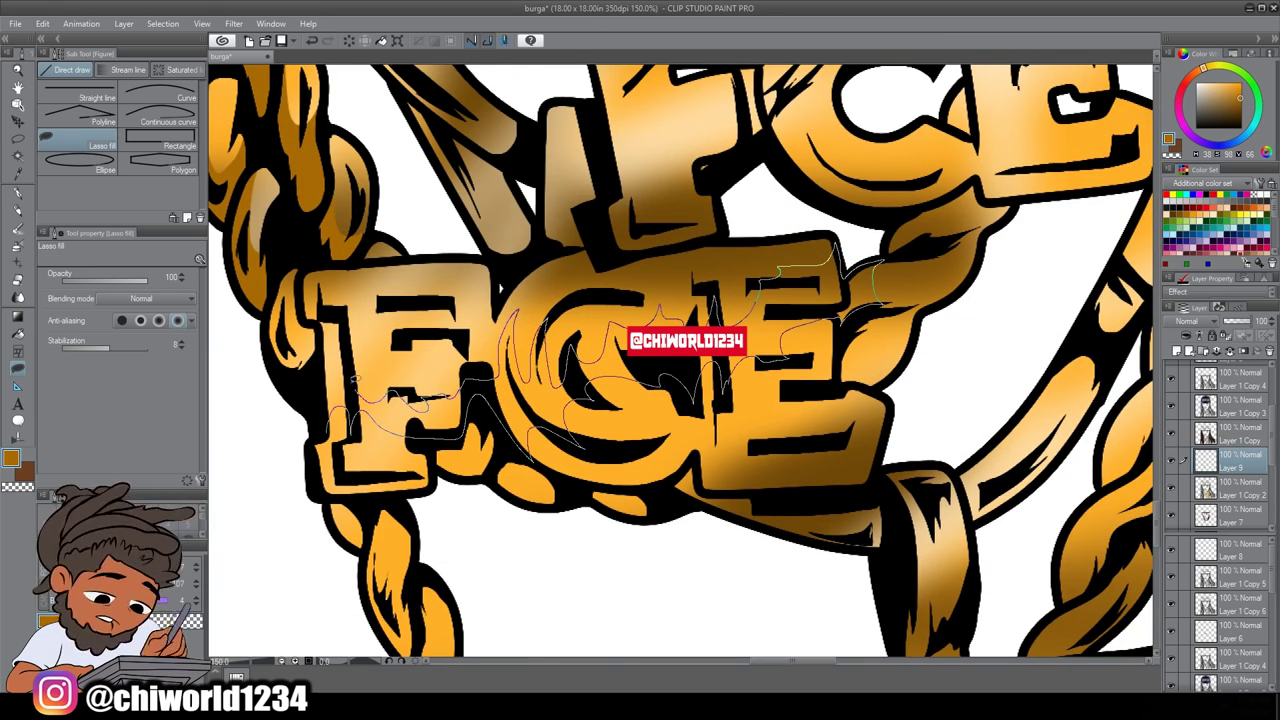
pyautogui.moveTo(878, 264); pyautogui.dragTo(880, 266)
pyautogui.scroll(-4, 640, 400)
pyautogui.scroll(5, 640, 400)
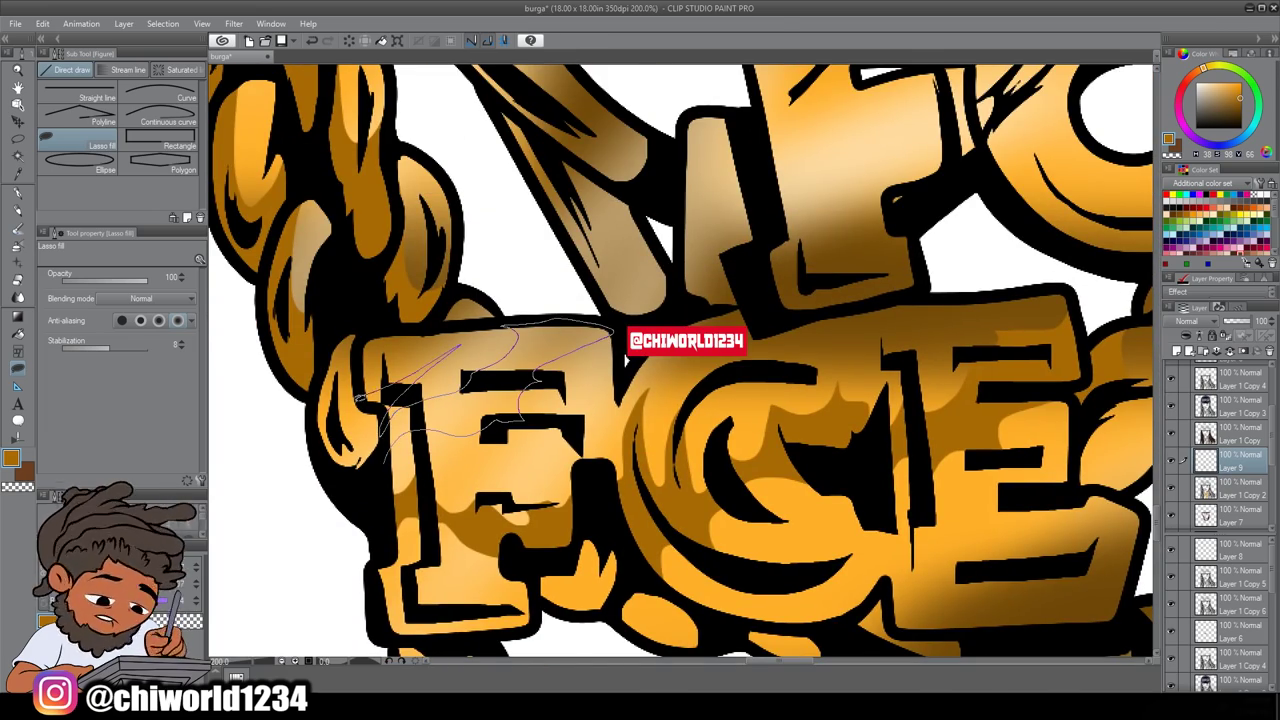
pyautogui.moveTo(612, 330); pyautogui.dragTo(612, 330)
pyautogui.scroll(-3, 500, 380)
pyautogui.scroll(2, 447, 333)
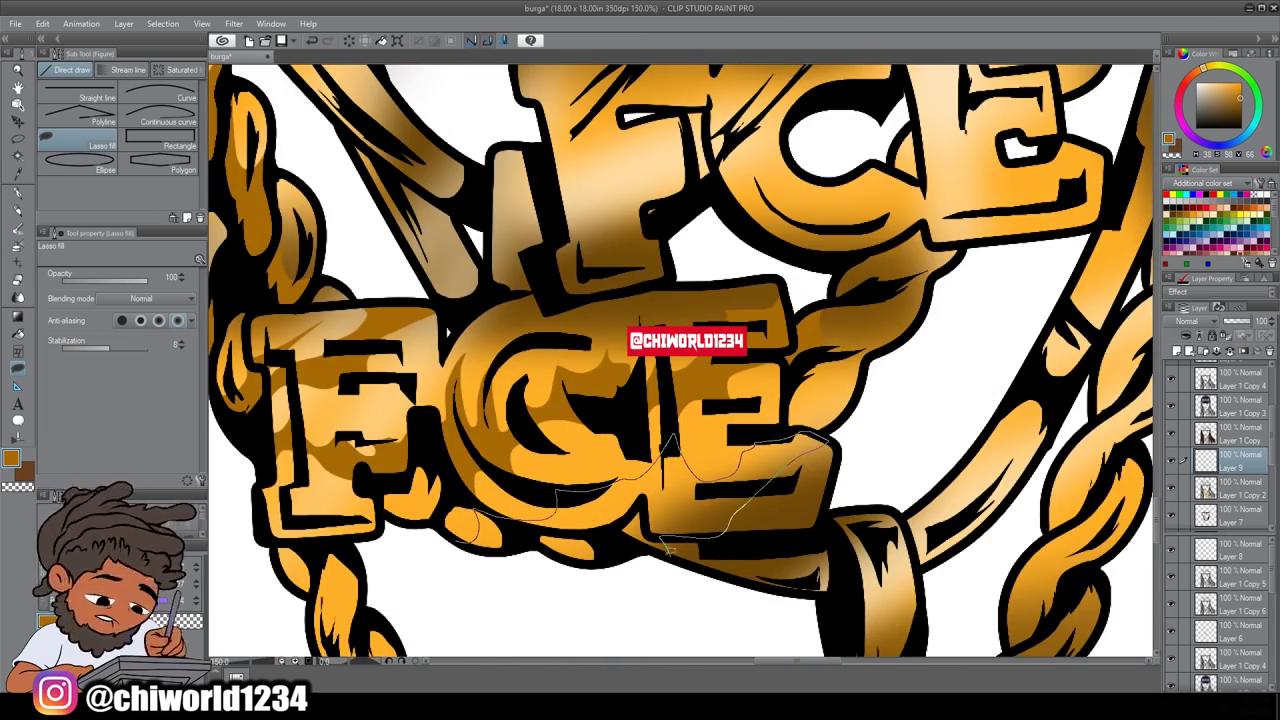
pyautogui.moveTo(447, 333); pyautogui.dragTo(447, 333)
pyautogui.scroll(-3, 447, 333)
pyautogui.scroll(3, 500, 380)
# Step: Lasso-fill dark gold shadows on the upper FCE pendant's F and the end of the flat chain beside it
pyautogui.moveTo(500, 400); pyautogui.dragTo(550, 357)
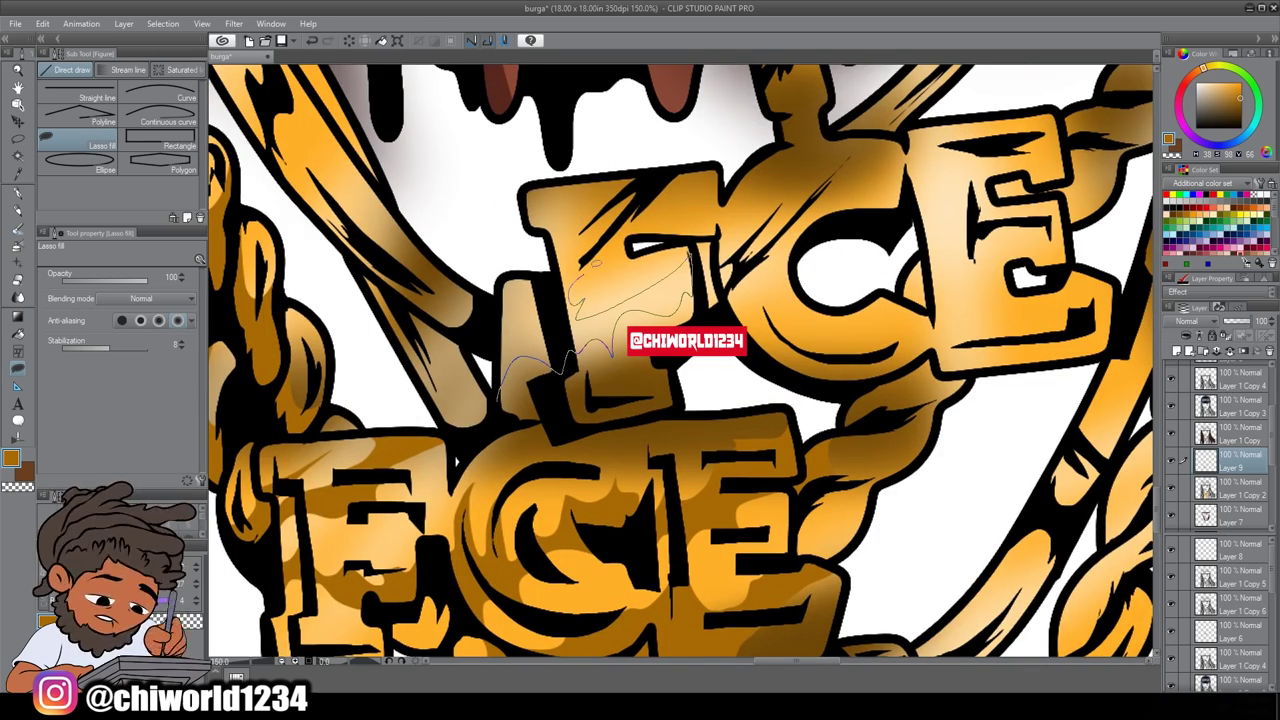
pyautogui.moveTo(565, 230)
pyautogui.mouseDown()
pyautogui.moveTo(479, 376)
pyautogui.moveTo(440, 350)
pyautogui.mouseUp()
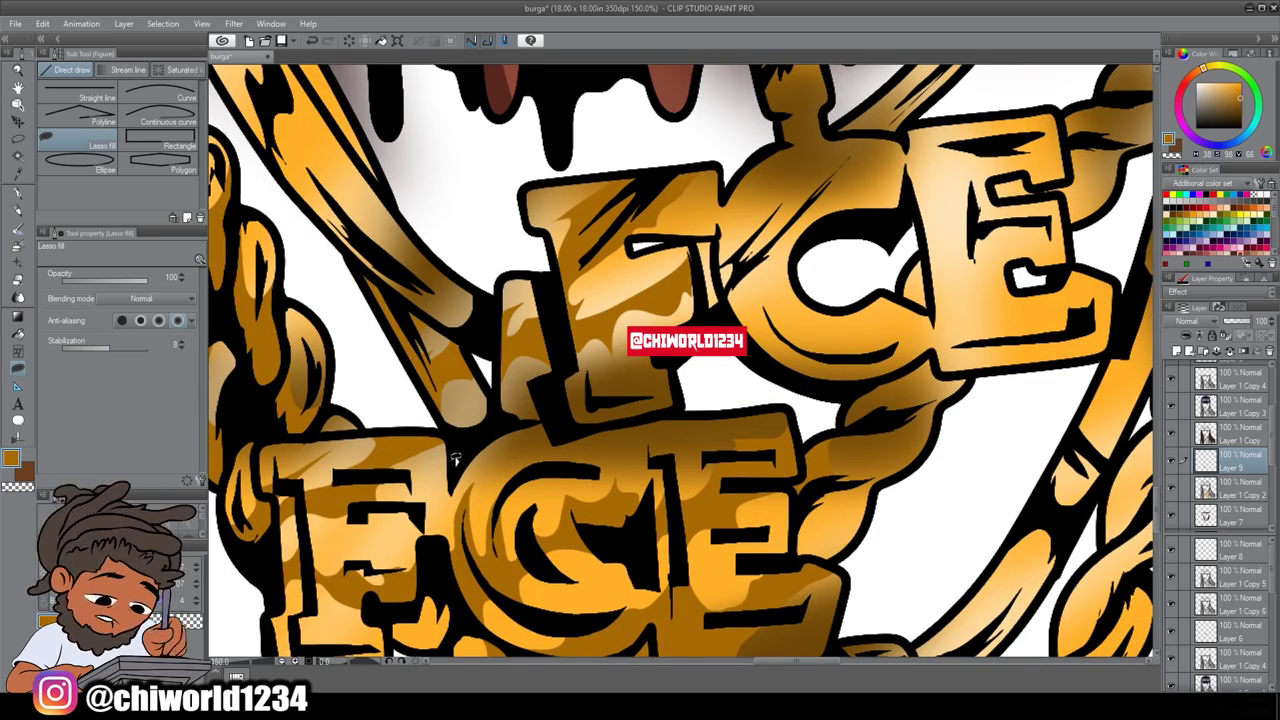
pyautogui.scroll(-3, 460, 380)
pyautogui.scroll(3, 650, 420)
# Step: Lasso-fill dark gold shadows along the flat chain running from the neck to the upper pendant
pyautogui.moveTo(660, 380); pyautogui.dragTo(655, 445)
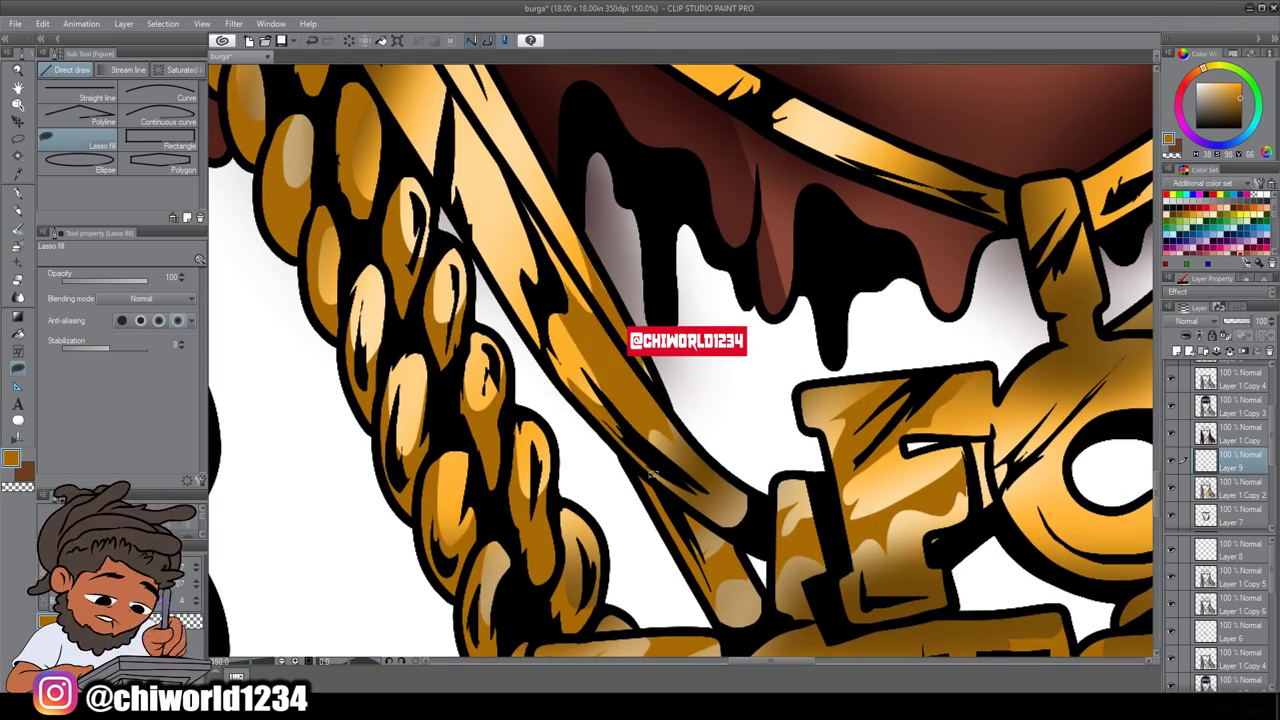
pyautogui.scroll(-3, 650, 440)
pyautogui.scroll(3, 500, 350)
pyautogui.moveTo(460, 215); pyautogui.dragTo(465, 220)
pyautogui.scroll(-3, 490, 340)
pyautogui.scroll(3, 607, 398)
pyautogui.moveTo(600, 395); pyautogui.dragTo(605, 425)
# Step: Lasso-fill dark gold shadows on the C and E of the upper FCE pendant
pyautogui.scroll(-3, 605, 425)
pyautogui.scroll(3, 680, 340)
pyautogui.scroll(1, 680, 340)
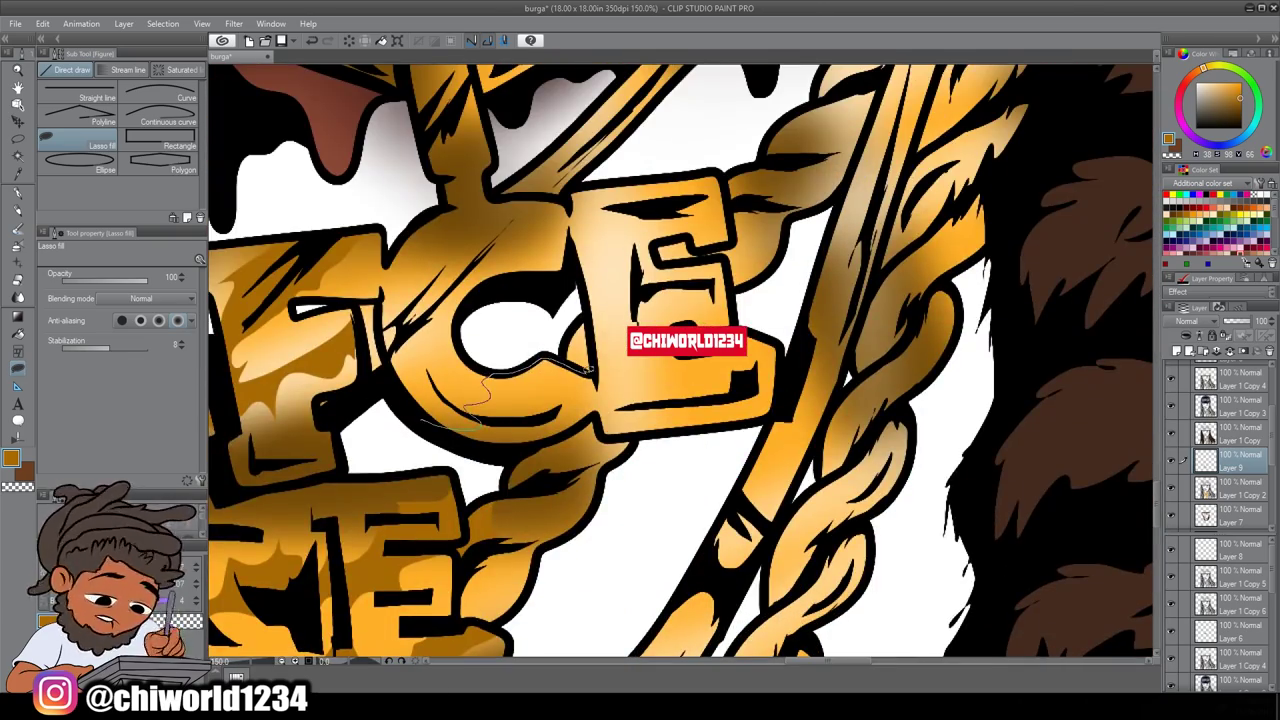
pyautogui.moveTo(670, 300)
pyautogui.mouseDown()
pyautogui.moveTo(700, 430)
pyautogui.moveTo(670, 300)
pyautogui.mouseUp()
pyautogui.scroll(-3, 680, 340)
# Step: Lasso-fill dark gold shadows on the twisted chain between the upper and middle pendants and on the flat chain beside it
pyautogui.moveTo(465, 480); pyautogui.dragTo(555, 405)
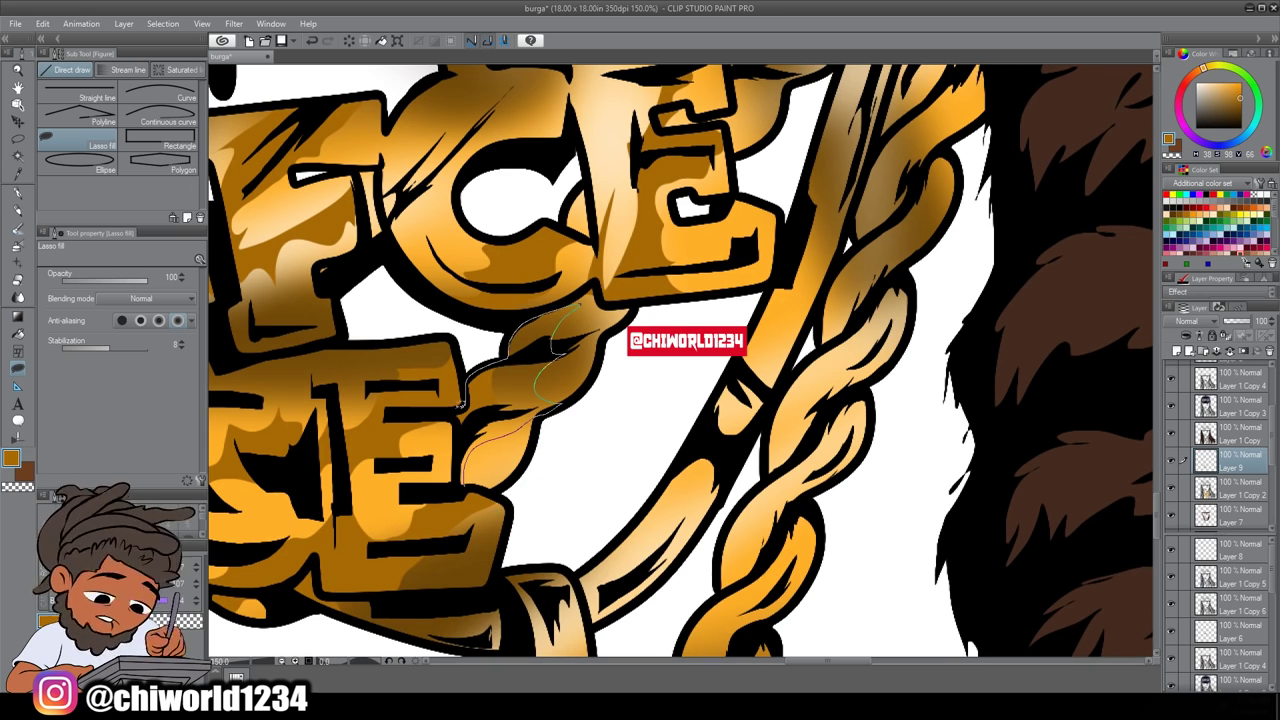
pyautogui.moveTo(580, 305); pyautogui.dragTo(470, 470)
pyautogui.scroll(-3, 680, 340)
pyautogui.scroll(3, 680, 340)
pyautogui.moveTo(600, 310); pyautogui.dragTo(640, 450)
# Step: Lasso-fill dark gold shadows up the right rope chain's links and on the flat chain crossing it
pyautogui.scroll(1, 709, 392)
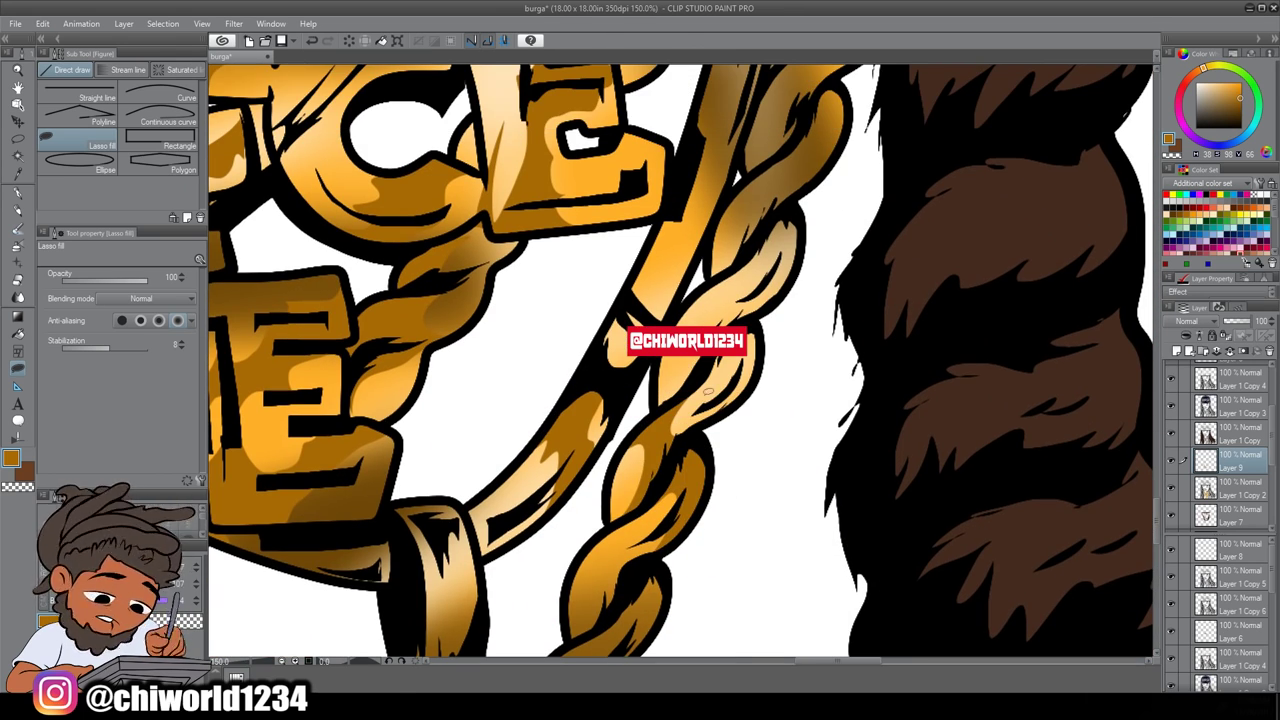
pyautogui.scroll(2, 709, 392)
pyautogui.moveTo(735, 400); pyautogui.dragTo(790, 372)
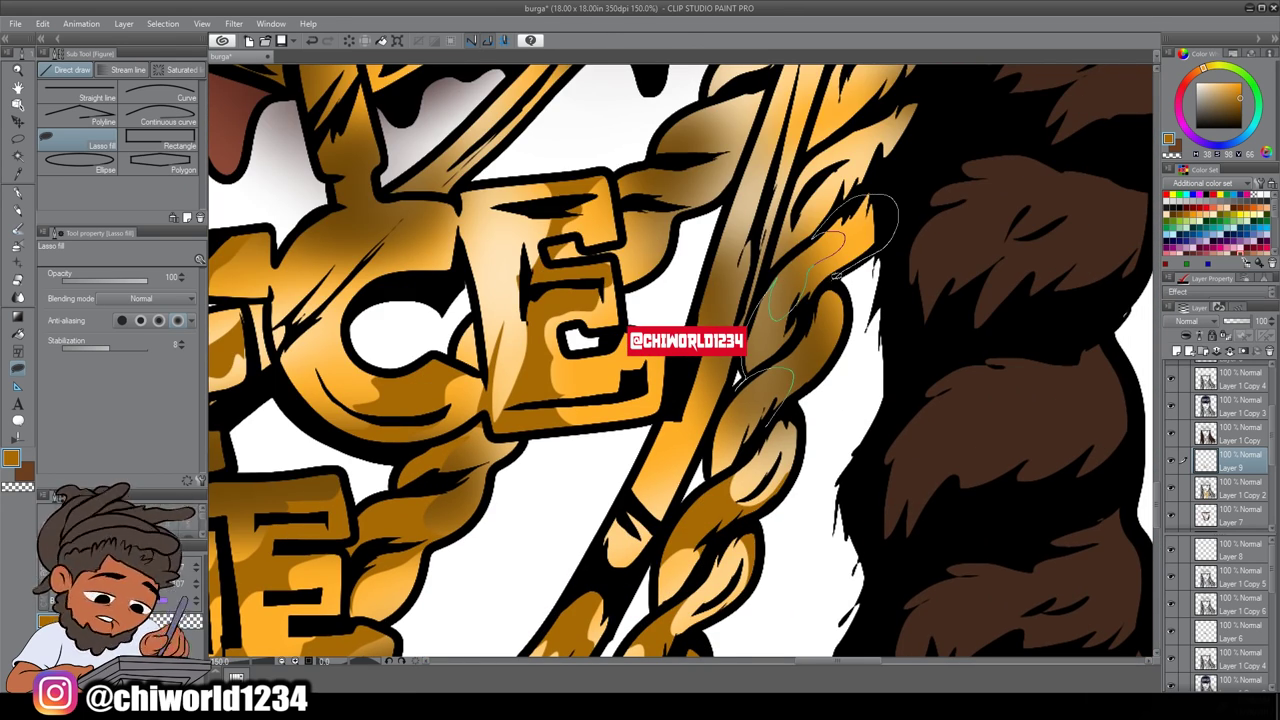
pyautogui.moveTo(845, 272); pyautogui.dragTo(775, 300)
pyautogui.scroll(3, 680, 340)
pyautogui.moveTo(830, 440)
pyautogui.mouseDown()
pyautogui.moveTo(905, 135)
pyautogui.moveTo(830, 430)
pyautogui.mouseUp()
pyautogui.moveTo(730, 410); pyautogui.dragTo(800, 330)
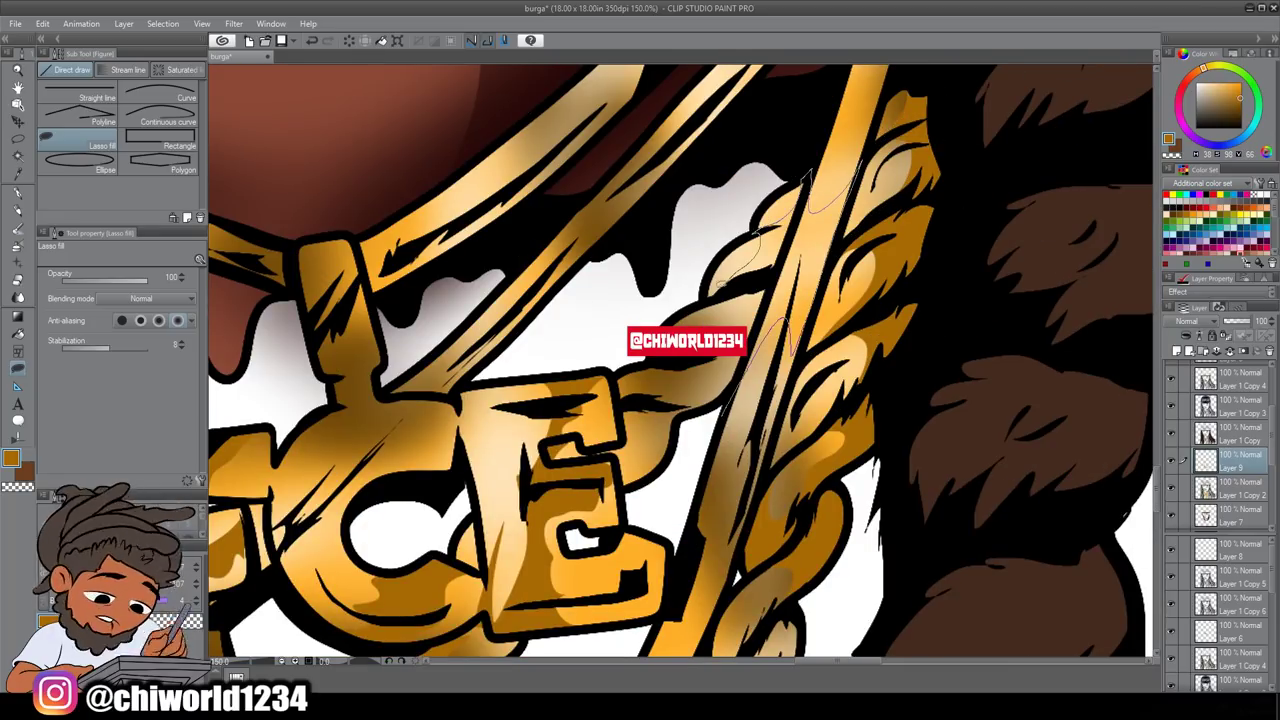
pyautogui.moveTo(650, 400); pyautogui.dragTo(665, 455)
# Step: Lasso-fill dark gold shadows on the thin chains along the right side of the neck
pyautogui.scroll(-3, 665, 459)
pyautogui.scroll(1, 665, 459)
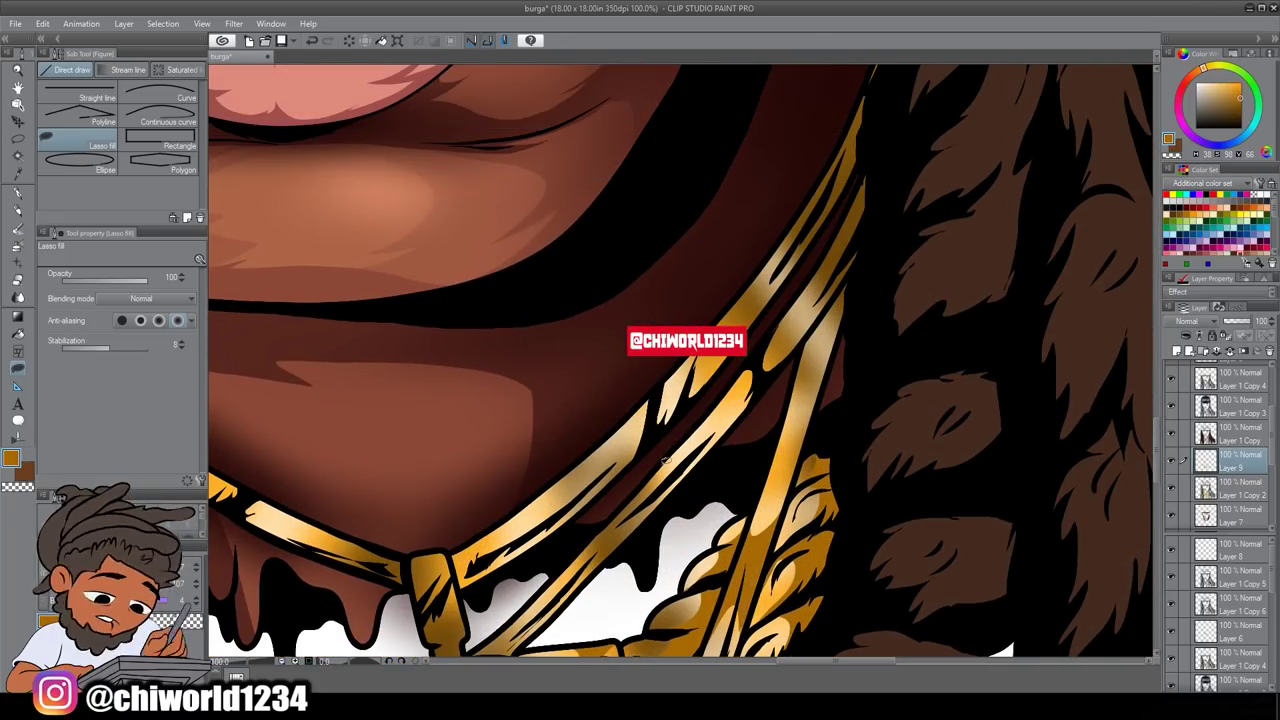
pyautogui.moveTo(800, 440)
pyautogui.mouseDown()
pyautogui.moveTo(806, 345)
pyautogui.moveTo(860, 245)
pyautogui.mouseUp()
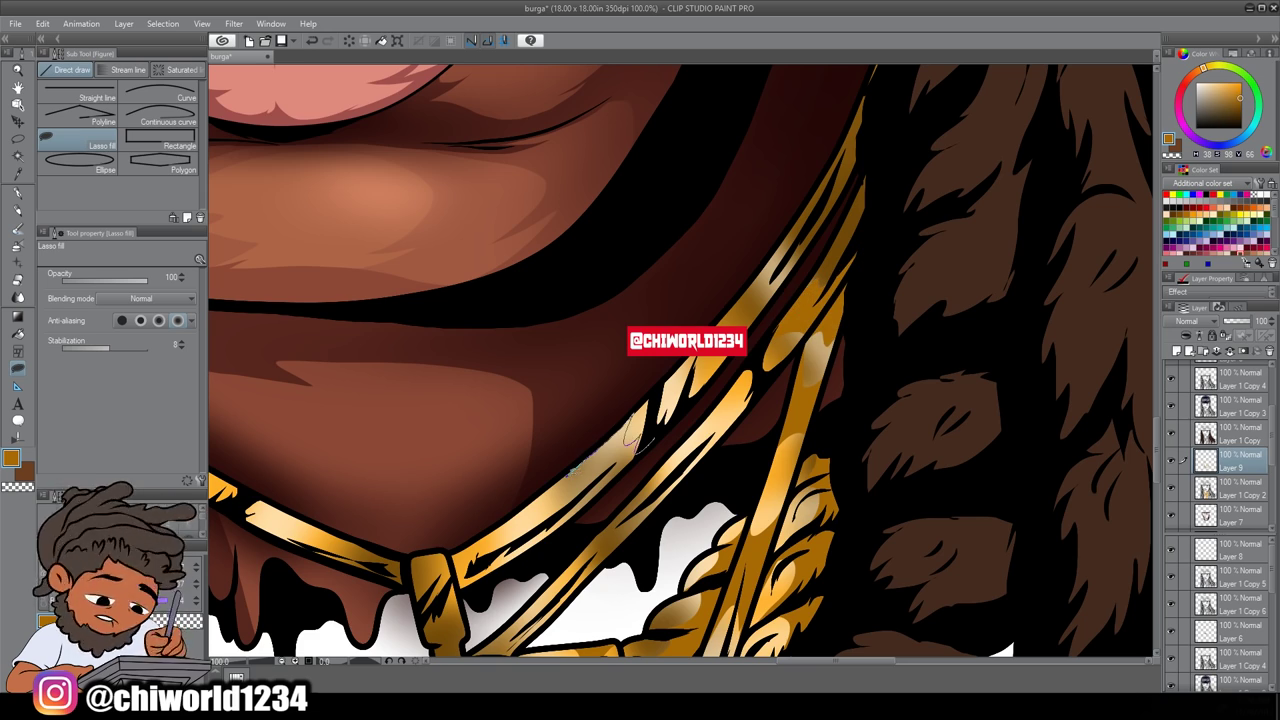
pyautogui.scroll(-5, 632, 430)
# Step: Lasso-fill dark gold shadows on the rope chain above the hand pendant and on its raised and folded fingers
pyautogui.scroll(6, 794, 606)
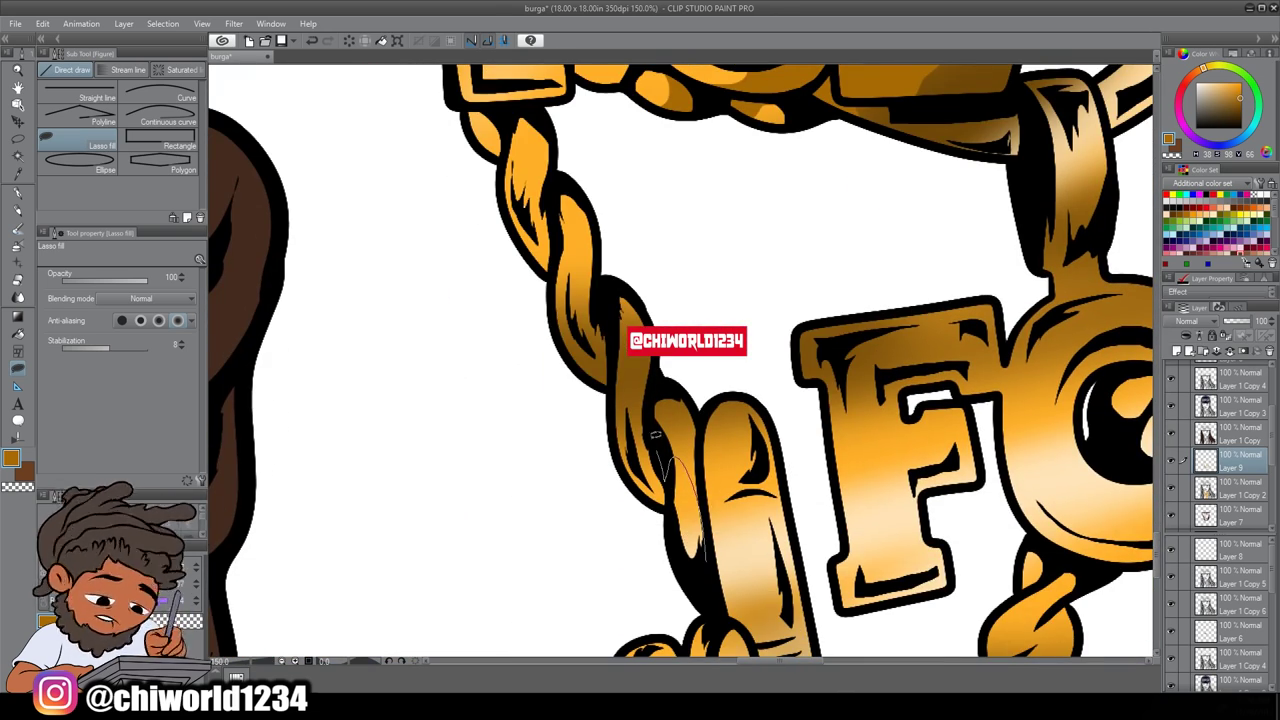
pyautogui.moveTo(608, 320); pyautogui.dragTo(604, 300)
pyautogui.scroll(-2, 672, 515)
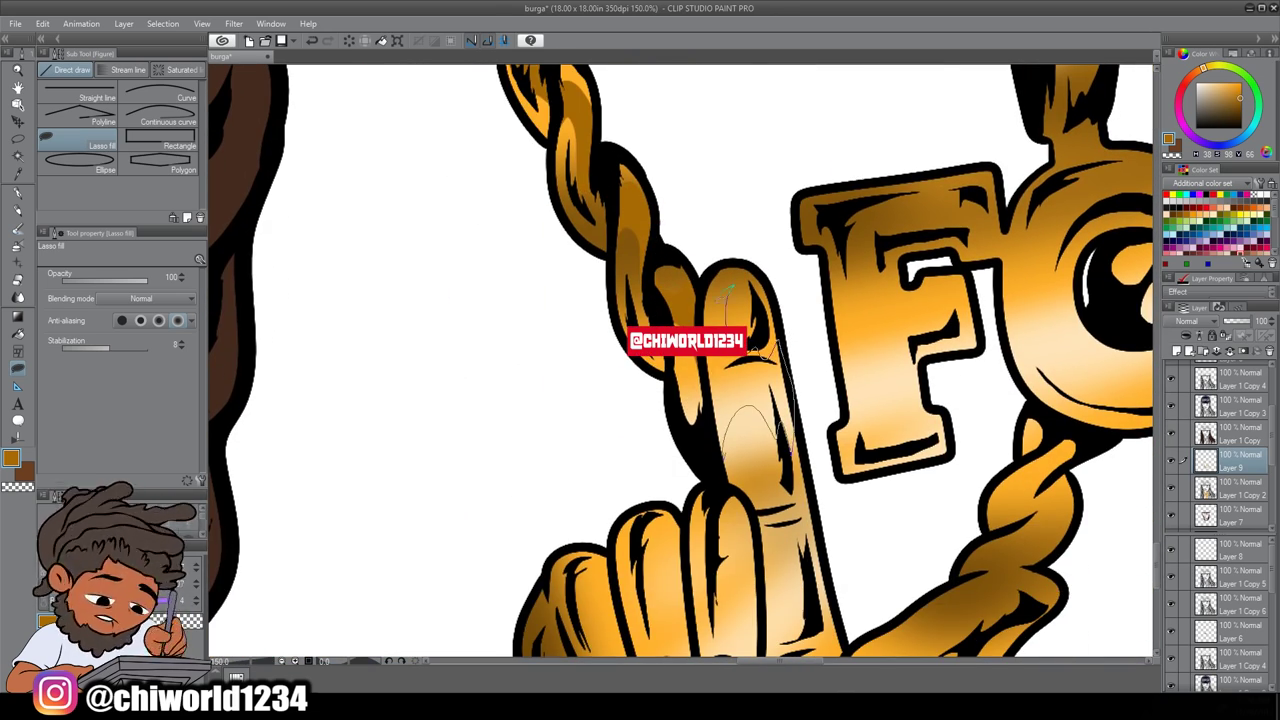
pyautogui.scroll(-2, 729, 288)
pyautogui.moveTo(745, 340)
pyautogui.mouseDown()
pyautogui.moveTo(640, 510)
pyautogui.moveTo(600, 500)
pyautogui.mouseUp()
pyautogui.scroll(-2, 645, 387)
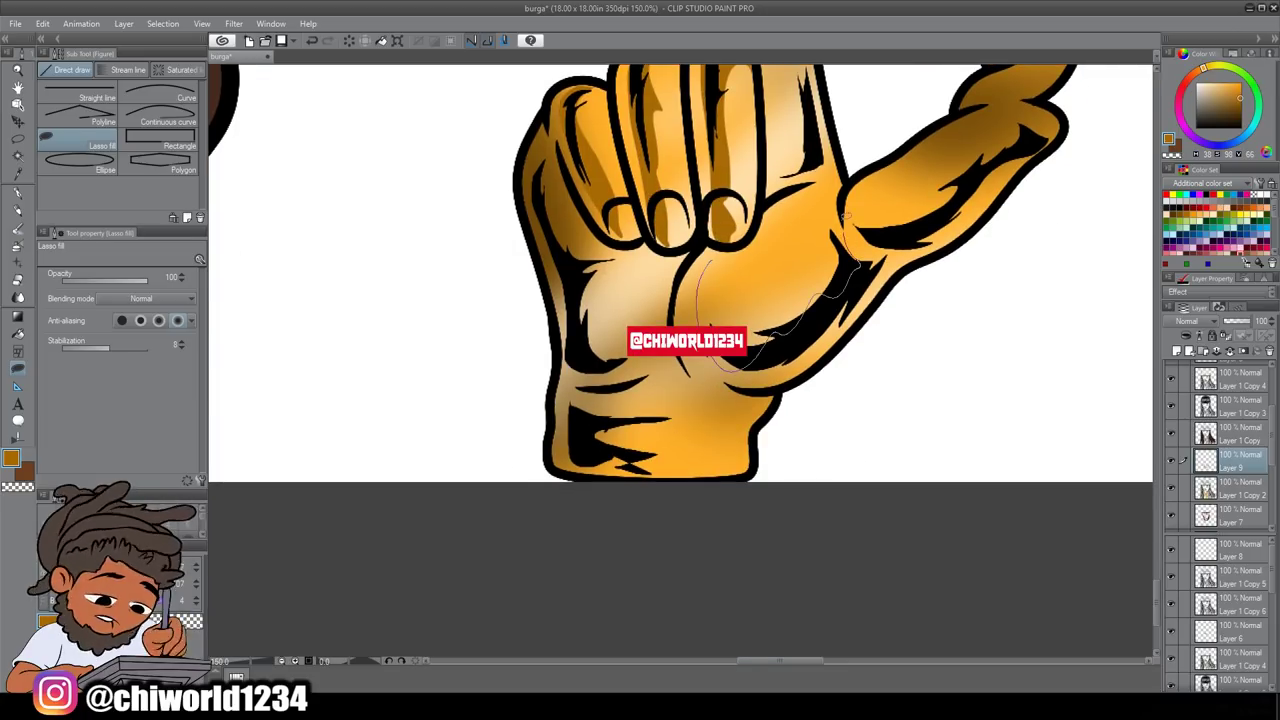
# Step: Lasso-fill dark gold shadows on the hand pendant's palm, wrist and thumb and on the rope links joining the thumb
pyautogui.moveTo(845, 215); pyautogui.dragTo(790, 205)
pyautogui.moveTo(597, 363)
pyautogui.mouseDown()
pyautogui.moveTo(600, 430)
pyautogui.moveTo(563, 600)
pyautogui.mouseUp()
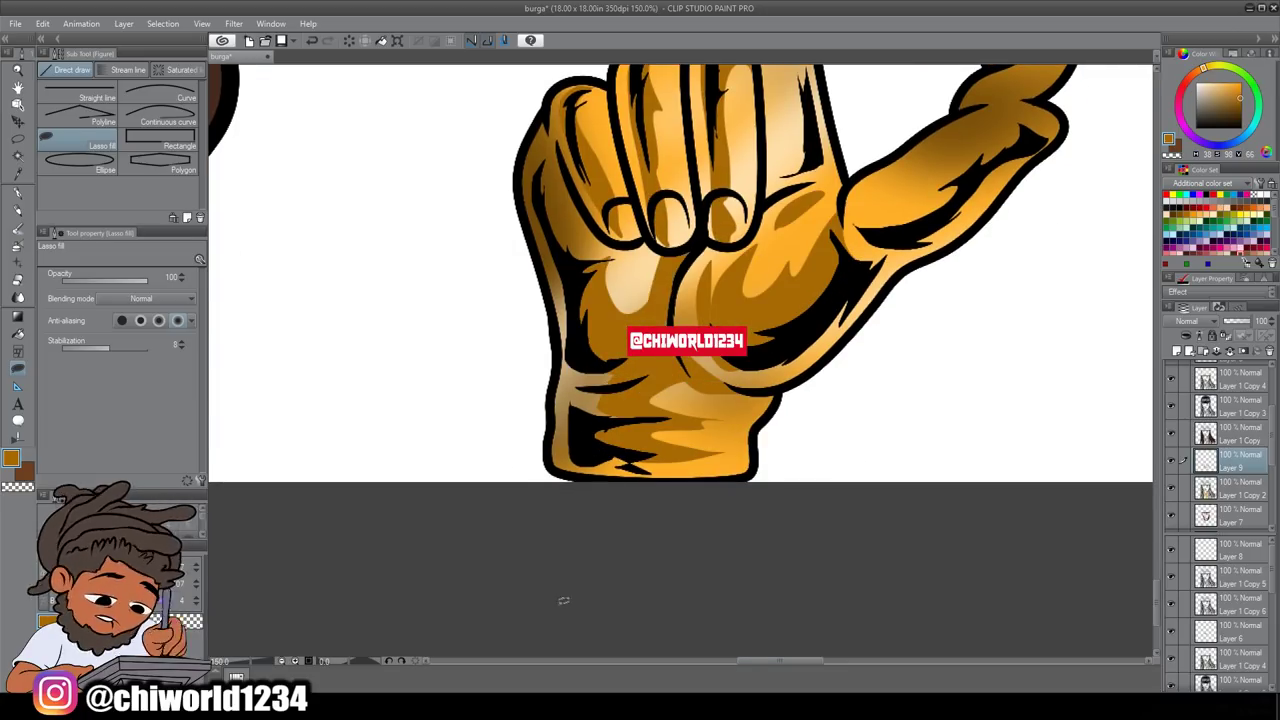
pyautogui.hotkey('ctrl', '-')
pyautogui.moveTo(640, 455); pyautogui.dragTo(607, 466)
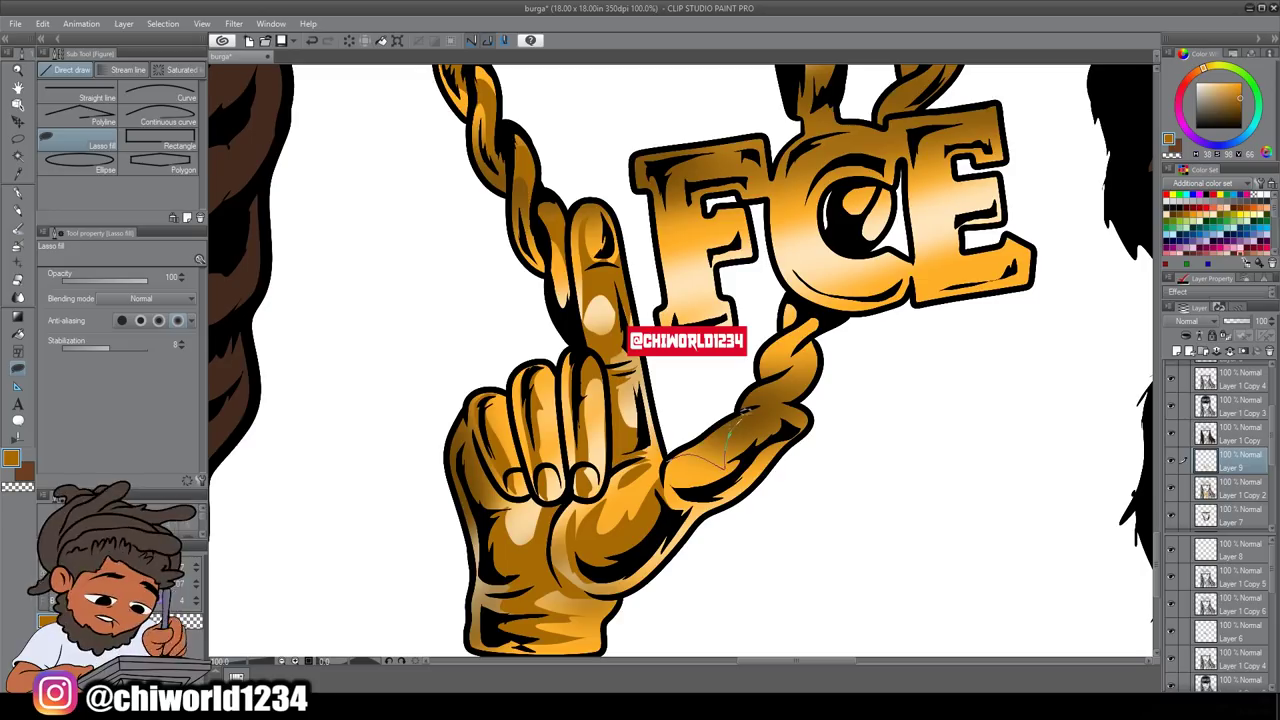
pyautogui.moveTo(745, 410)
pyautogui.mouseDown()
pyautogui.moveTo(800, 395)
pyautogui.moveTo(815, 330)
pyautogui.mouseUp()
pyautogui.scroll(-3, 745, 410)
# Step: Lasso-fill dark gold shadows with jagged edges on the C and F of the lower FCE pendant
pyautogui.scroll(5, 662, 422)
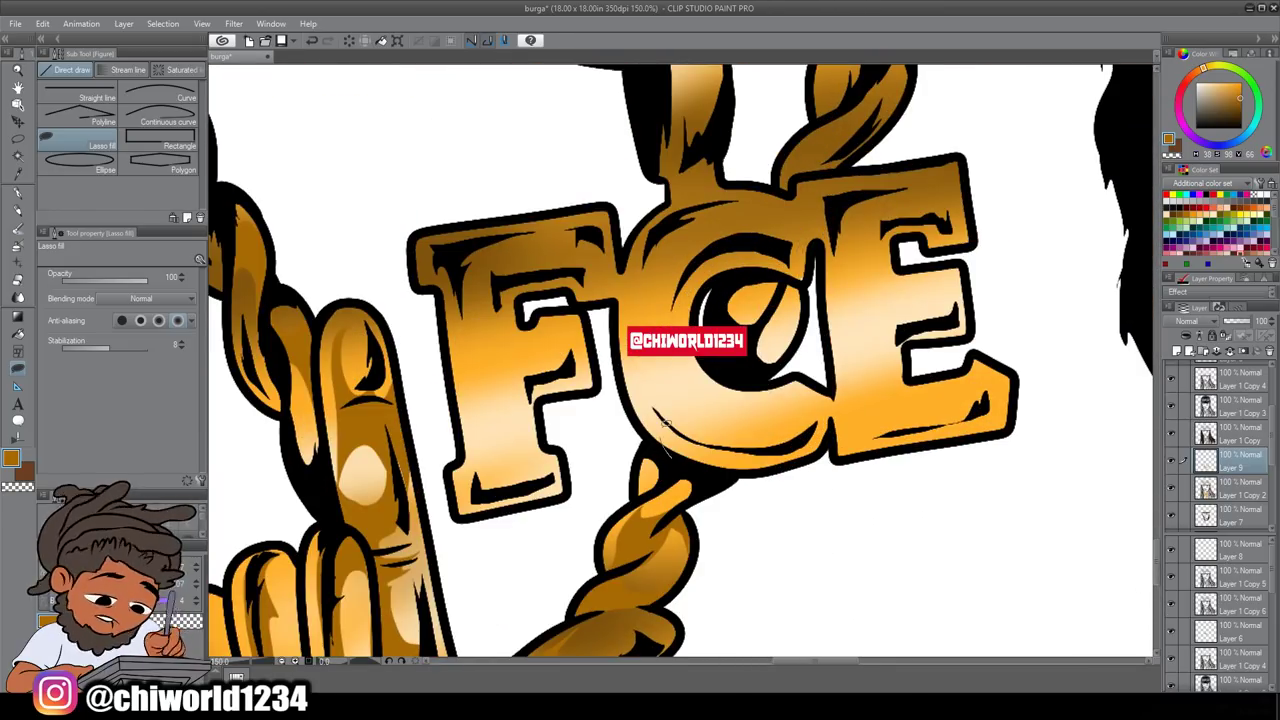
pyautogui.moveTo(650, 420); pyautogui.dragTo(655, 430)
pyautogui.moveTo(466, 448); pyautogui.dragTo(565, 393)
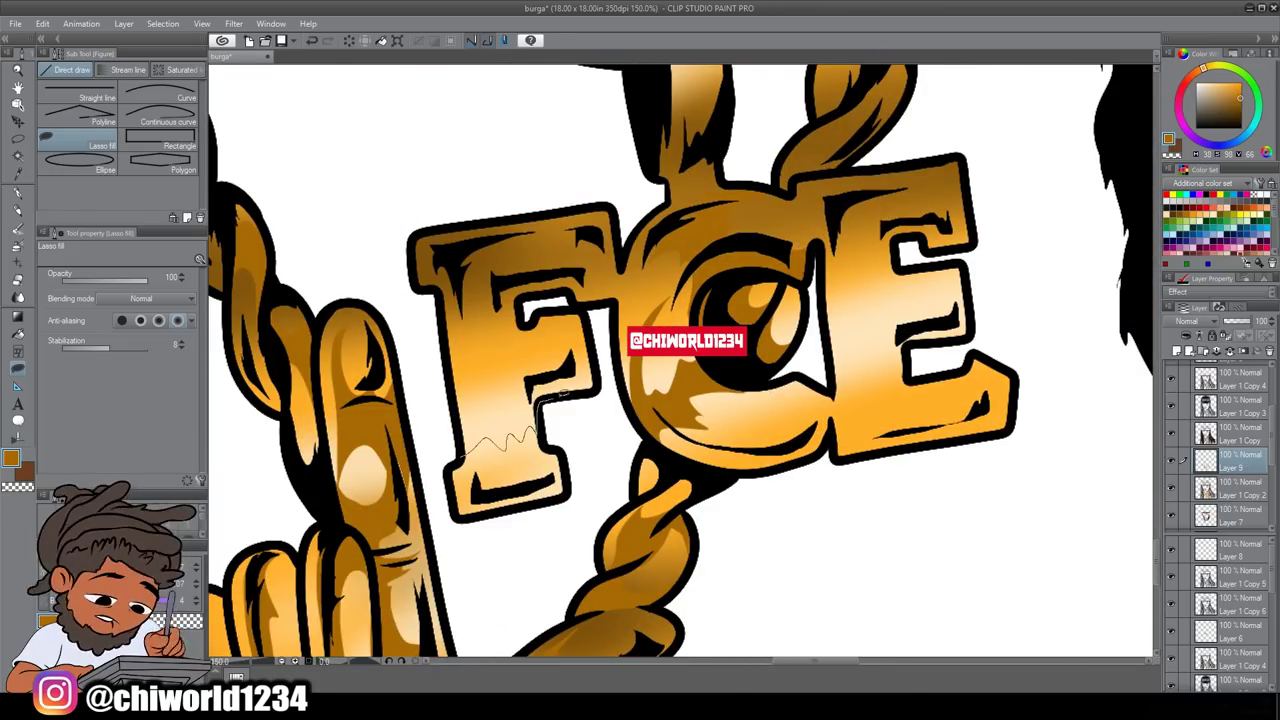
pyautogui.moveTo(572, 348); pyautogui.dragTo(470, 430)
pyautogui.scroll(1, 700, 500)
# Step: Lasso-fill diagonal dark gold shadows across the lower part of the C and the E of the lower FCE pendant
pyautogui.moveTo(705, 530); pyautogui.dragTo(799, 472)
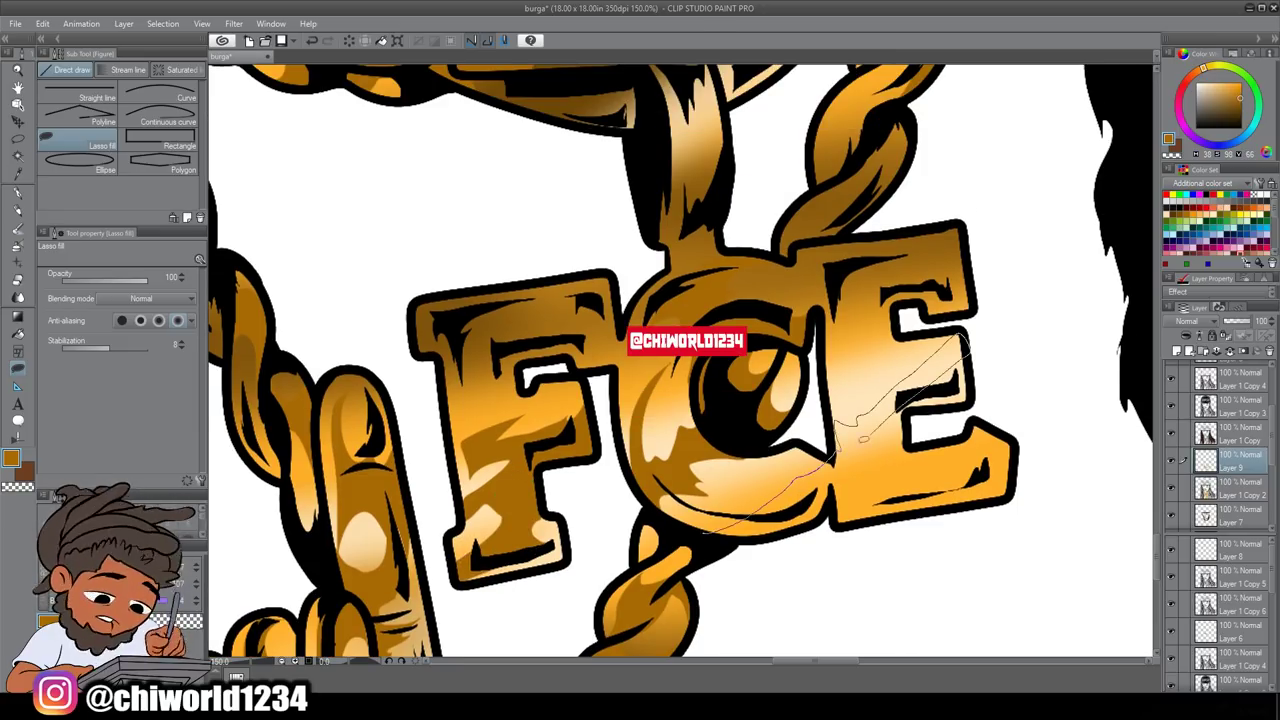
pyautogui.moveTo(700, 533); pyautogui.dragTo(702, 531)
pyautogui.scroll(-5, 702, 397)
pyautogui.scroll(6, 702, 397)
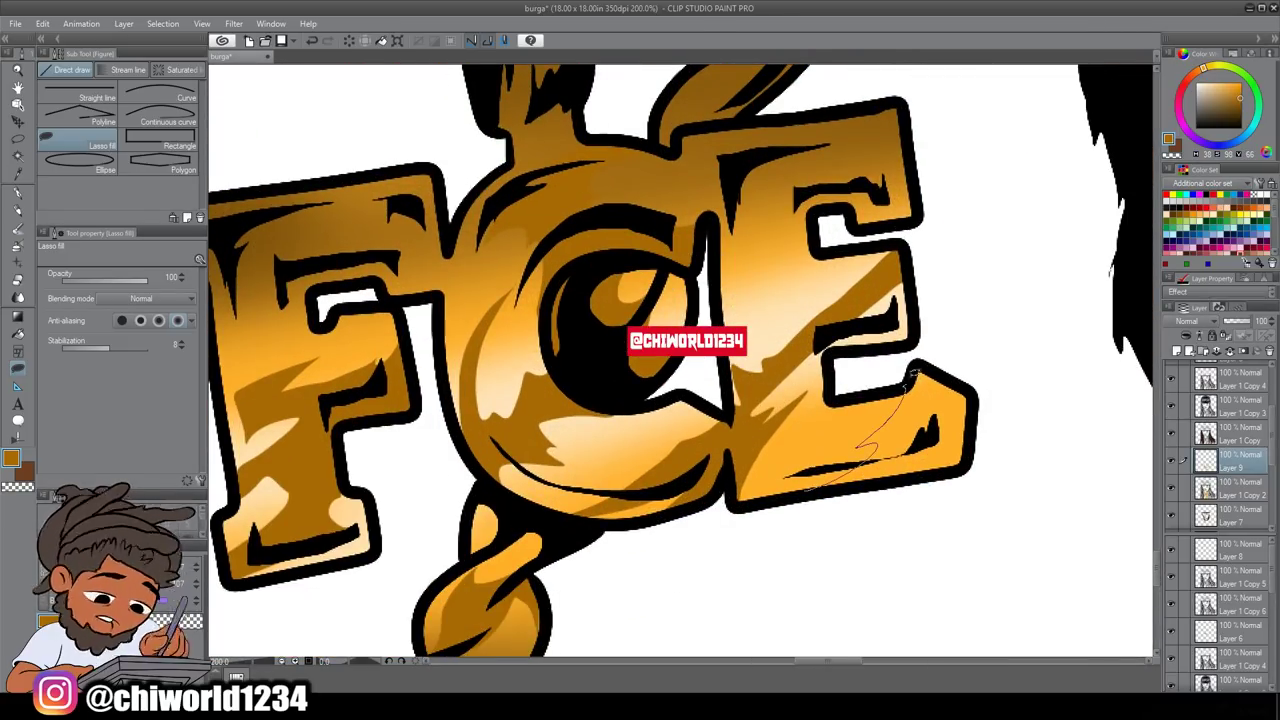
pyautogui.moveTo(722, 379); pyautogui.dragTo(669, 374)
pyautogui.scroll(-5, 314, 356)
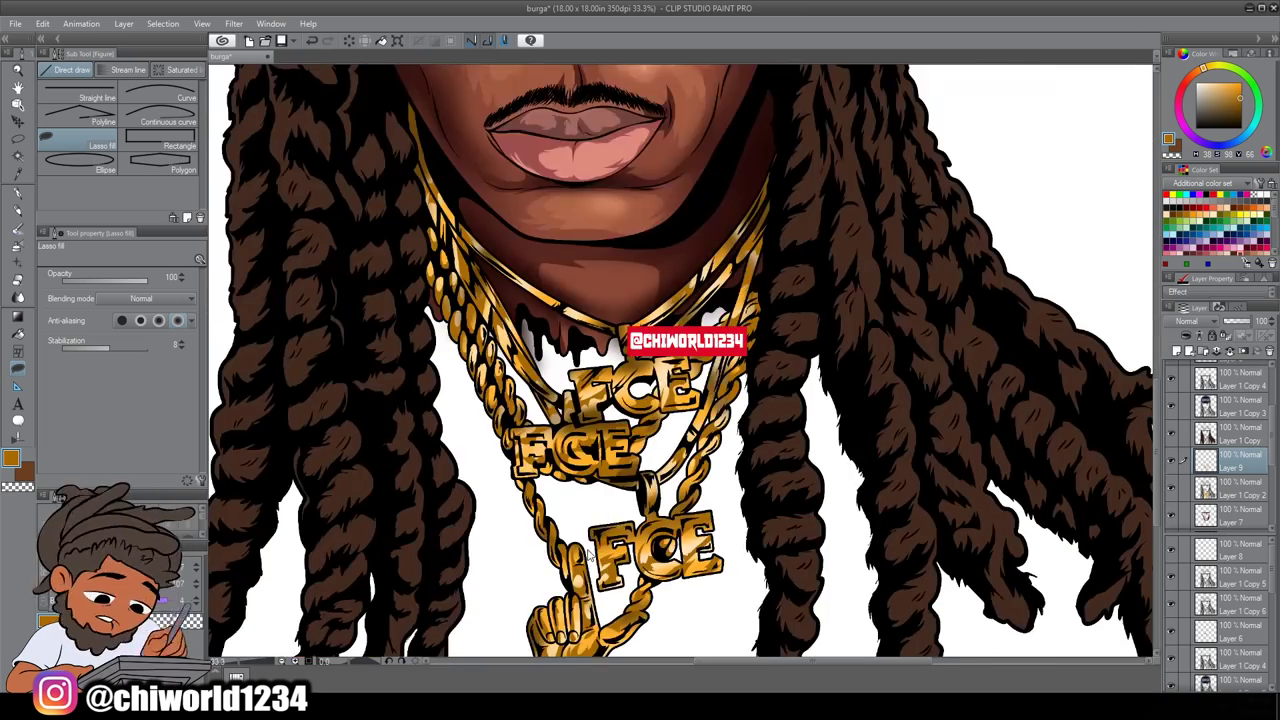
# Step: Lasso-fill dark gold shadows on the flat chain above the lower pendant and on the rope links beside the upper pendant
pyautogui.scroll(4, 580, 420)
pyautogui.moveTo(581, 418); pyautogui.dragTo(580, 420)
pyautogui.scroll(-4, 578, 502)
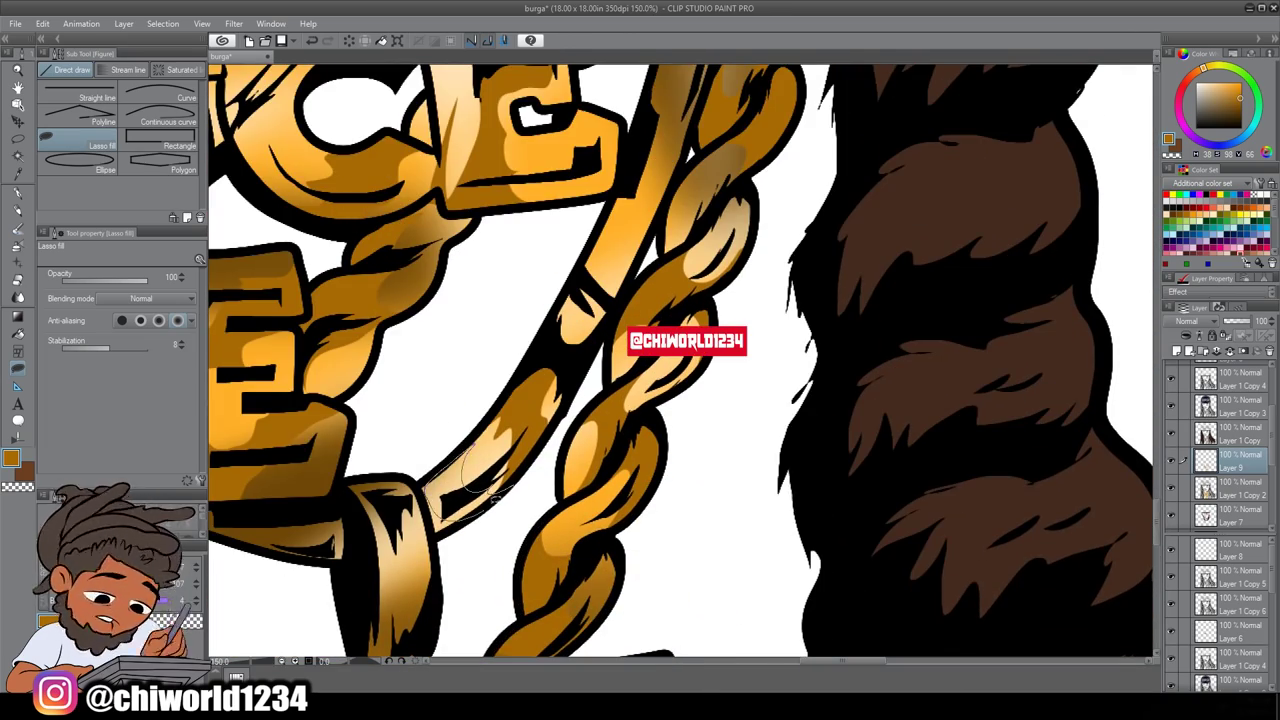
pyautogui.scroll(5, 624, 462)
pyautogui.moveTo(748, 208); pyautogui.dragTo(810, 174)
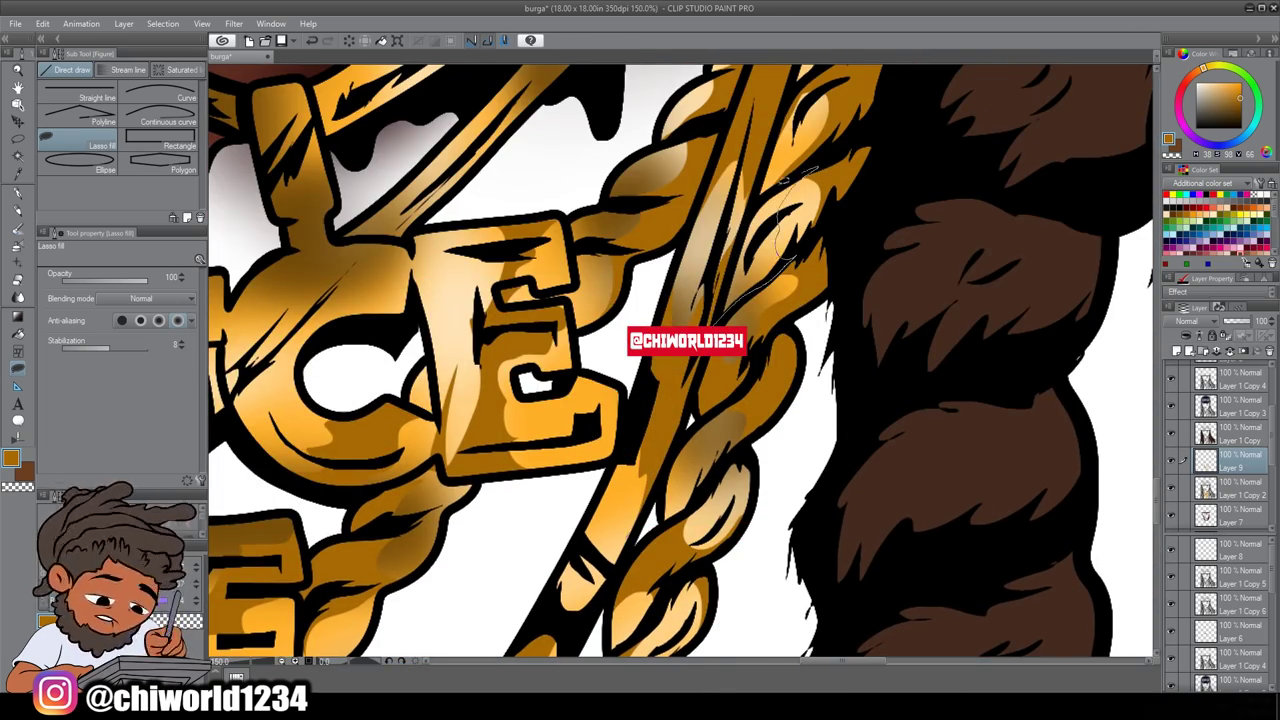
pyautogui.scroll(-3, 700, 300)
pyautogui.scroll(3, 740, 220)
pyautogui.scroll(-2, 800, 220)
pyautogui.scroll(2, 800, 220)
pyautogui.moveTo(790, 270); pyautogui.dragTo(835, 172)
pyautogui.scroll(-4, 835, 172)
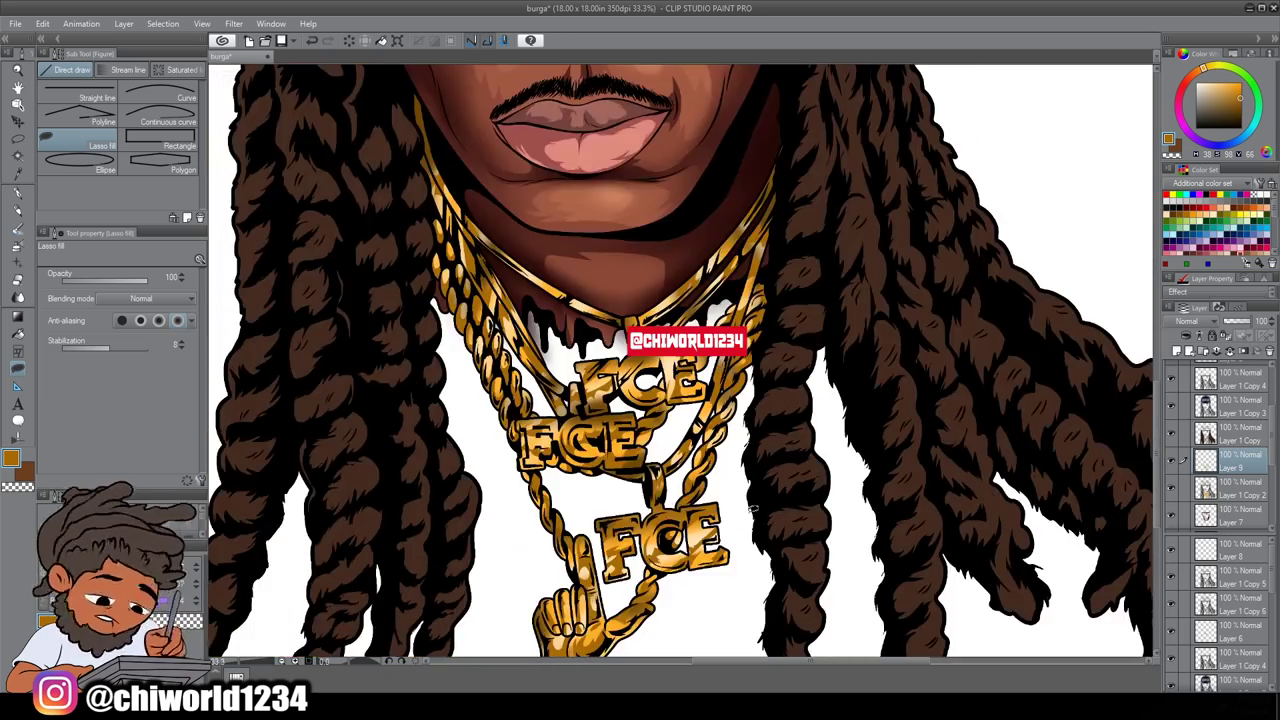
# Step: Adjust the gold shadow layer to hue -6, saturation -20 and luminosity -15
pyautogui.scroll(4, 700, 400)
pyautogui.scroll(-4, 700, 450)
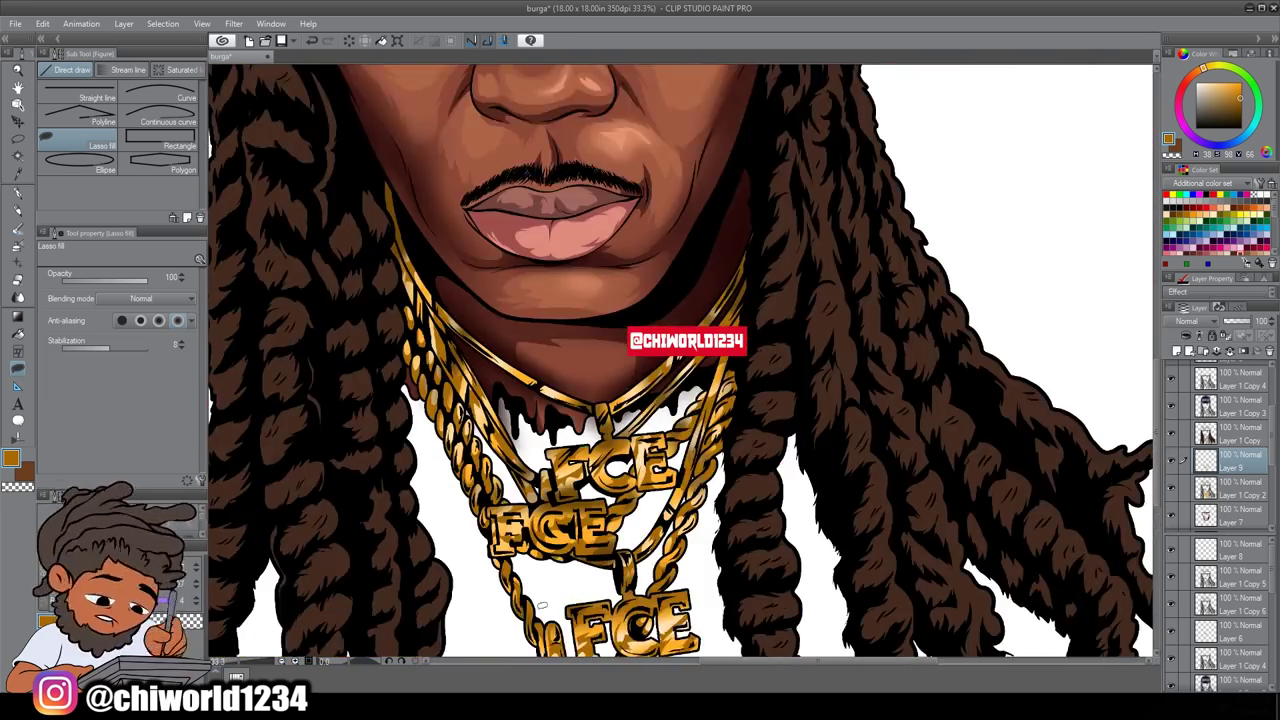
pyautogui.scroll(4, 840, 447)
pyautogui.scroll(-6, 840, 447)
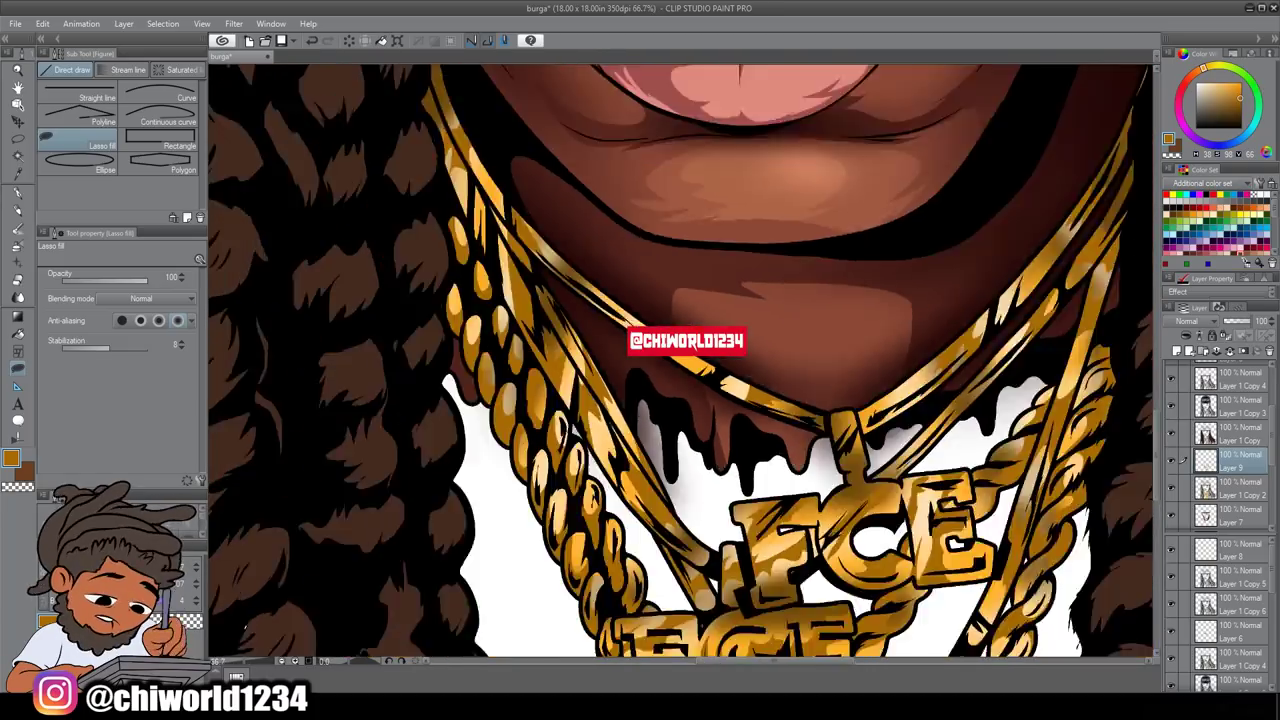
pyautogui.click(43, 23)
pyautogui.click(314, 297)
pyautogui.click(888, 459)
pyautogui.moveTo(888, 456); pyautogui.dragTo(932, 456)
pyautogui.click(891, 490)
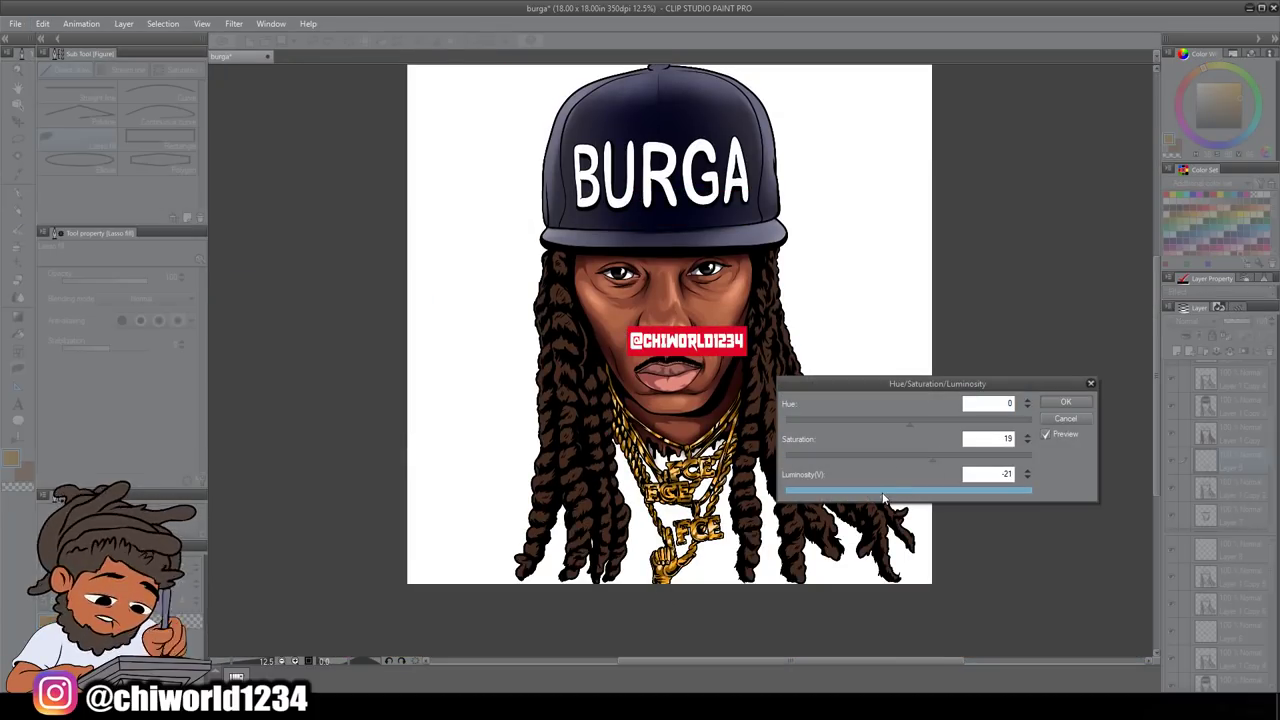
pyautogui.click(900, 419)
pyautogui.click(884, 456)
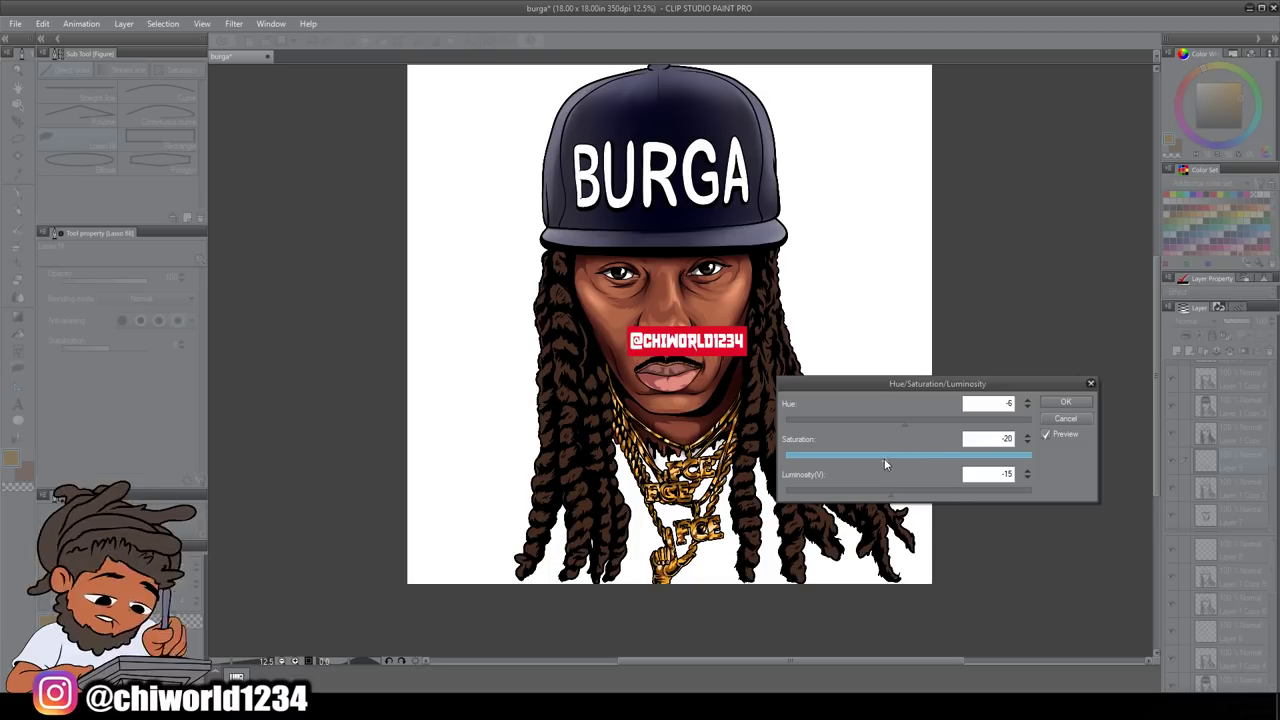
pyautogui.click(1065, 402)
# Step: Set the hue of the gold chain layer (Layer 1 Copy 2) to -5 and reduce its saturation
pyautogui.scroll(4, 680, 480)
pyautogui.scroll(2, 680, 360)
pyautogui.click(43, 23)
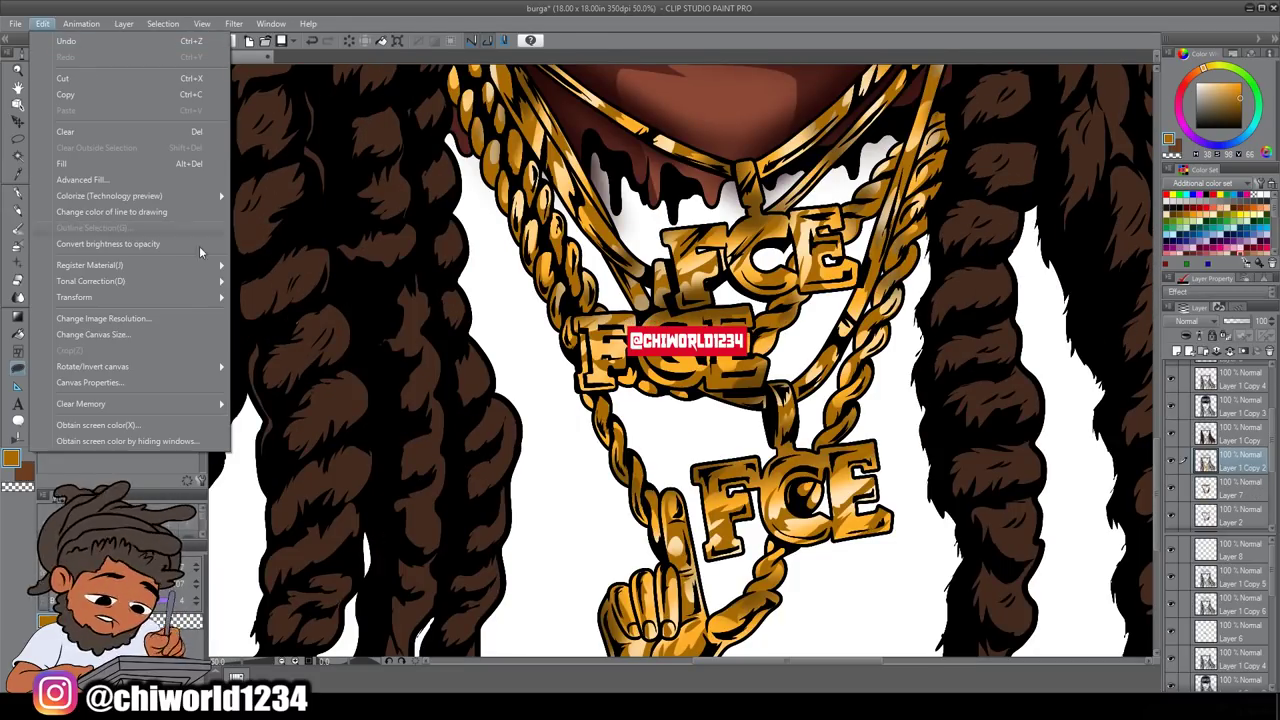
pyautogui.click(314, 297)
pyautogui.click(924, 419)
pyautogui.click(906, 419)
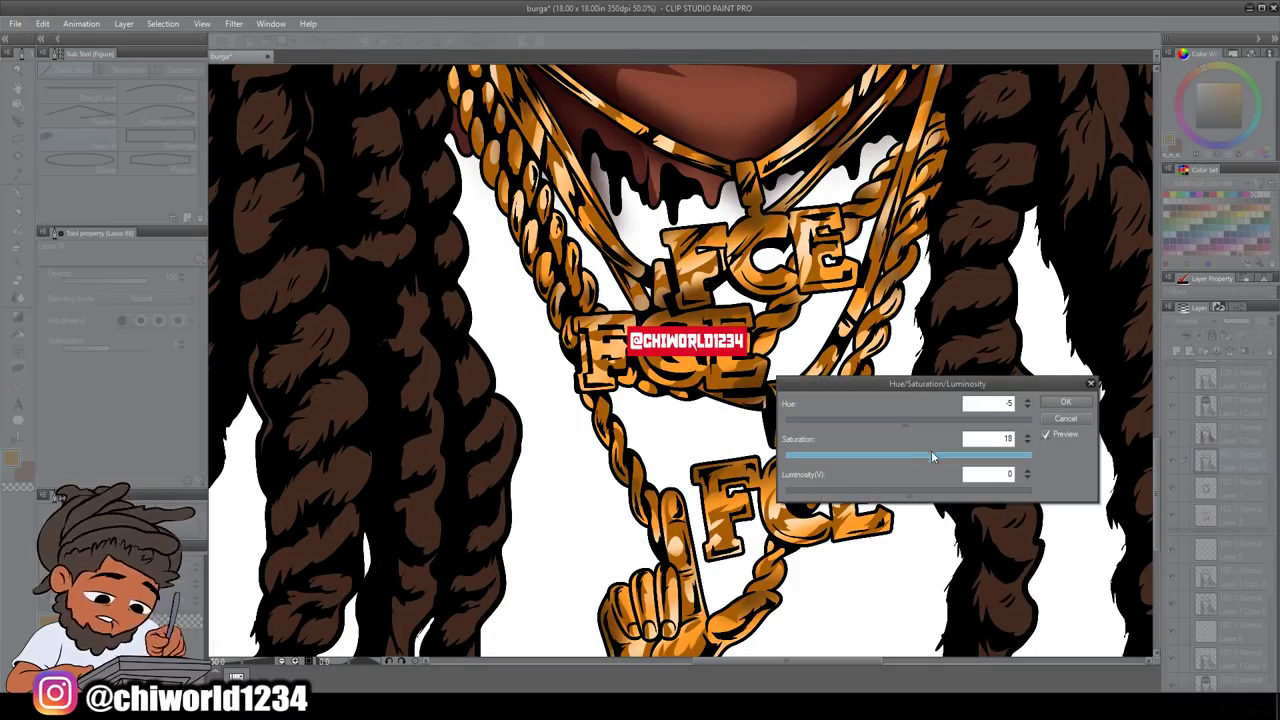
pyautogui.moveTo(931, 456); pyautogui.dragTo(851, 462)
pyautogui.click(1065, 402)
# Step: Add a new layer at the top of the stack and set the drawing colour to pale cream, FFF1D9
pyautogui.scroll(-3, 680, 360)
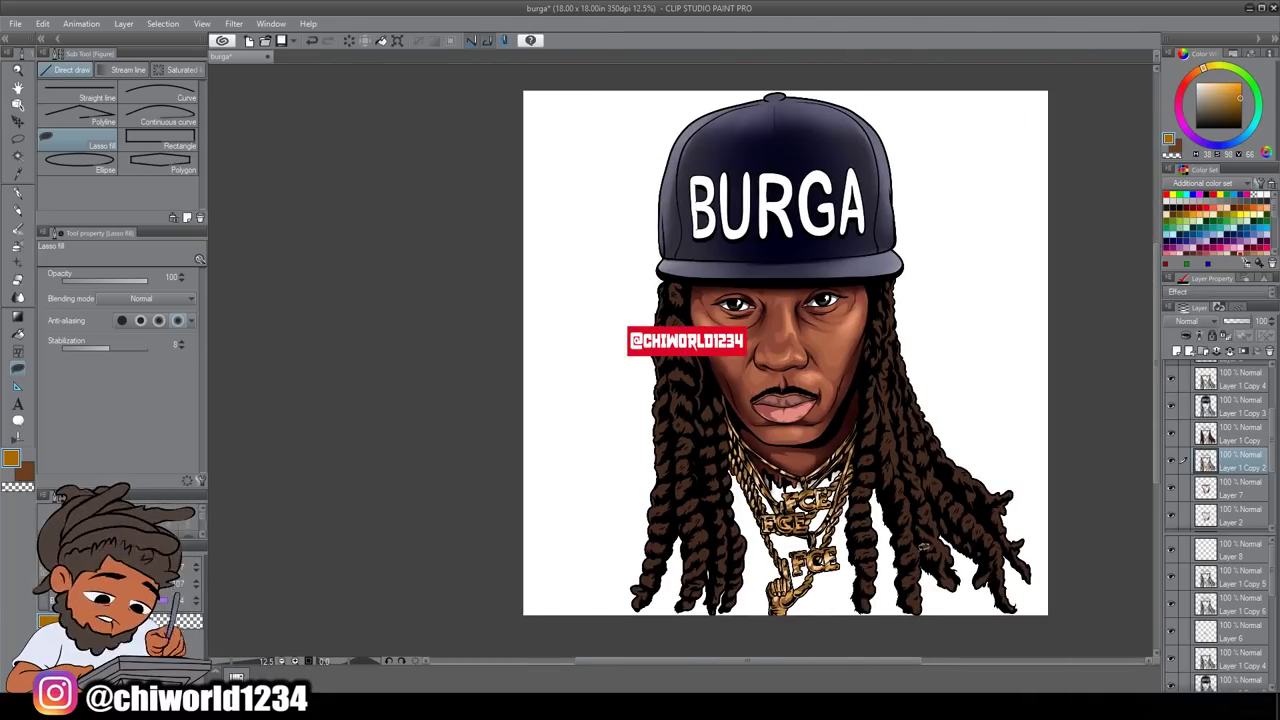
pyautogui.scroll(2, 680, 360)
pyautogui.scroll(2, 680, 360)
pyautogui.hotkey('ctrl', 'shift', 'n')
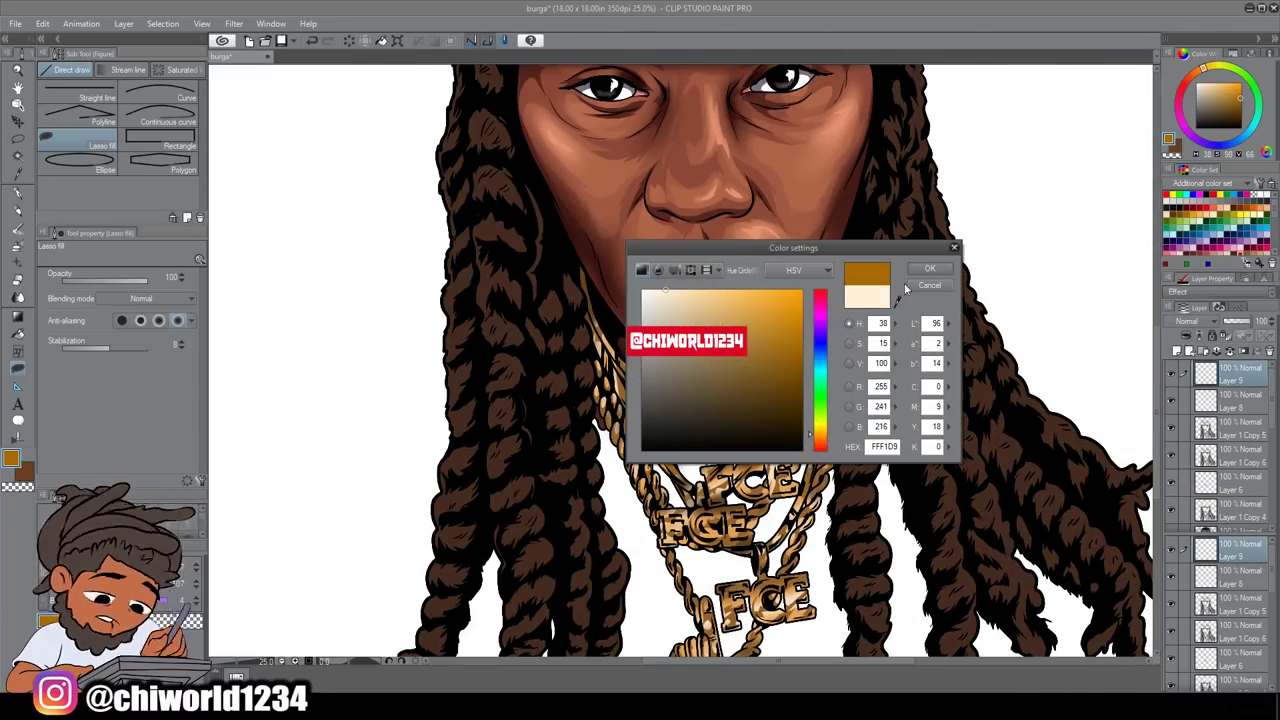
pyautogui.press('Return')
# Step: Paint soft cream glows over the chains, pendants and hand with the Soft airbrush
pyautogui.press('b')
pyautogui.scroll(1, 680, 360)
pyautogui.moveTo(790, 460)
pyautogui.mouseDown()
pyautogui.moveTo(780, 372)
pyautogui.moveTo(846, 135)
pyautogui.mouseUp()
pyautogui.moveTo(727, 240); pyautogui.dragTo(721, 290)
pyautogui.moveTo(565, 208); pyautogui.dragTo(540, 118)
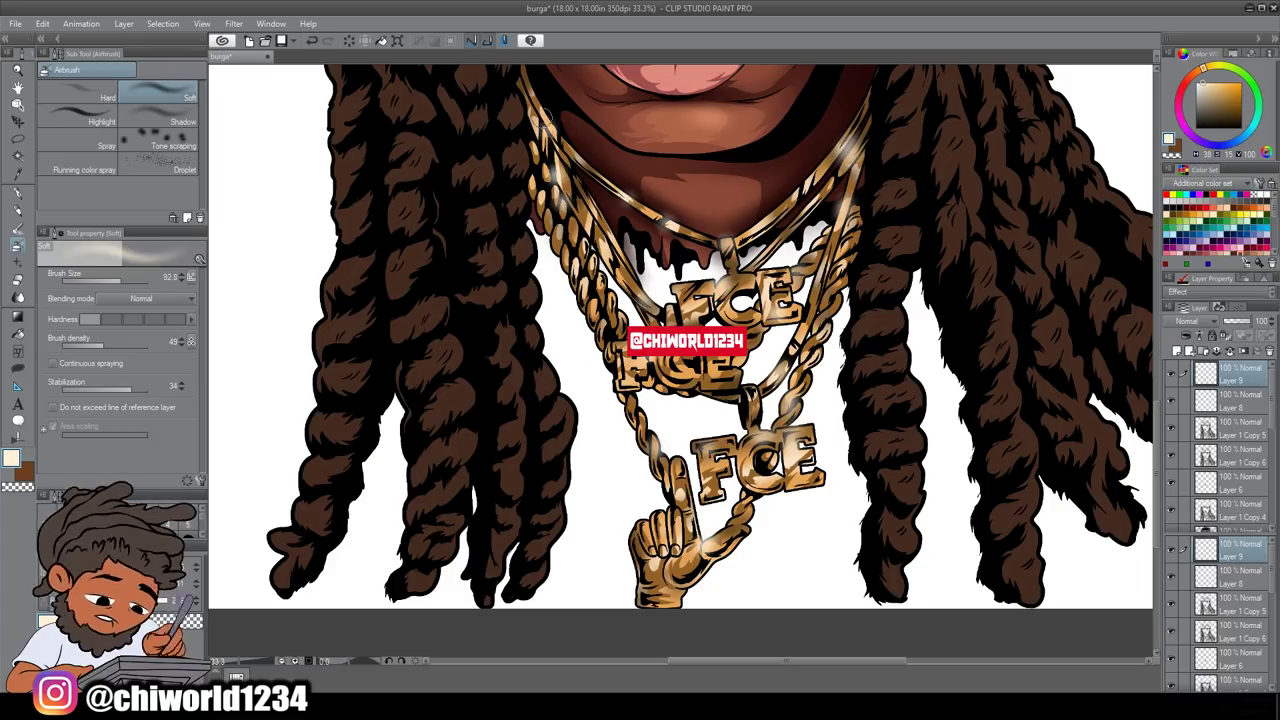
pyautogui.scroll(-1, 655, 565)
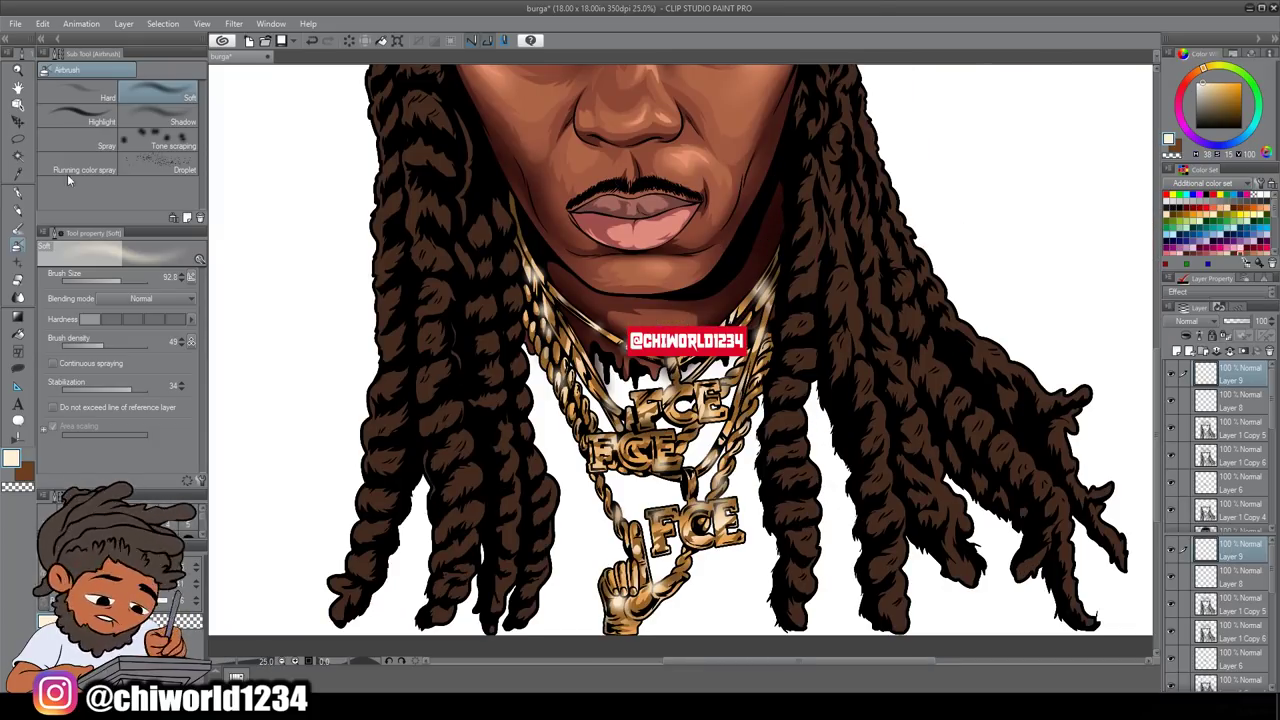
# Step: Enlarge the Sparkle A decoration brush and add white sparkles over the gold chains and hand pendant
pyautogui.press('b')
pyautogui.press('Return')
pyautogui.moveTo(113, 281); pyautogui.dragTo(135, 284)
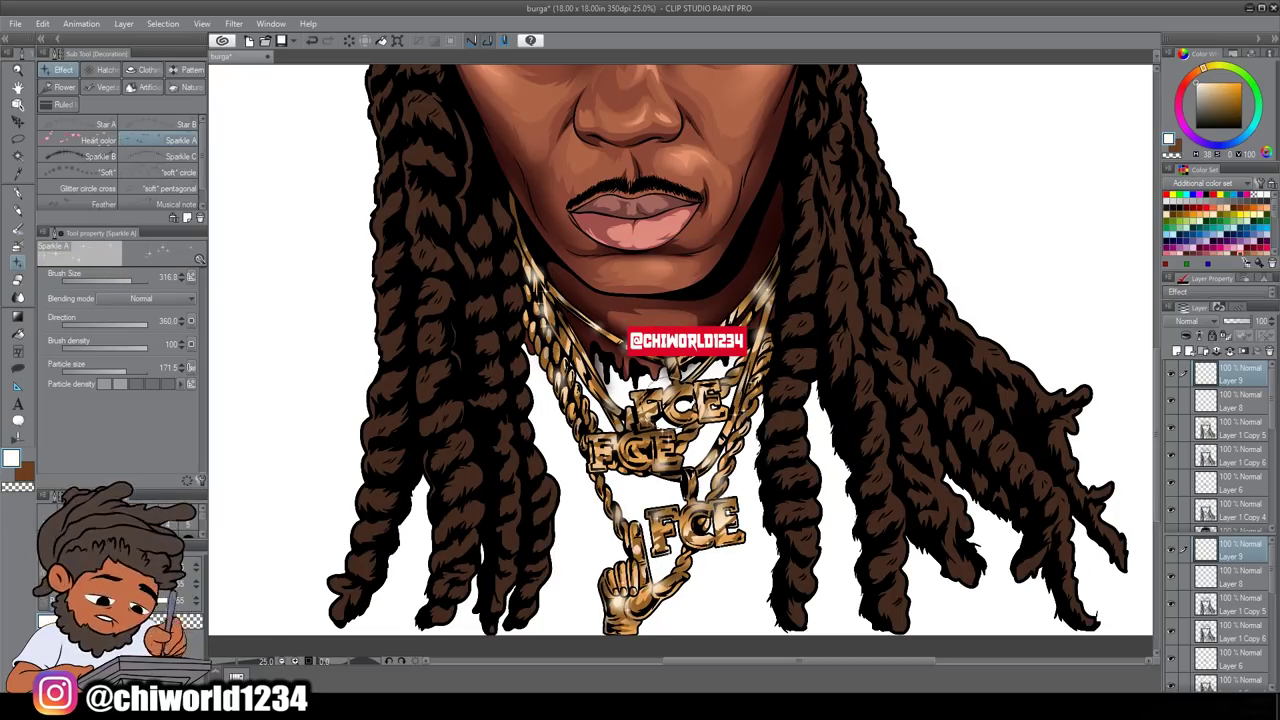
# Step: Create a new raster layer and move it between Layer 6 and Layer 1 Copy 4
pyautogui.scroll(-2, 788, 587)
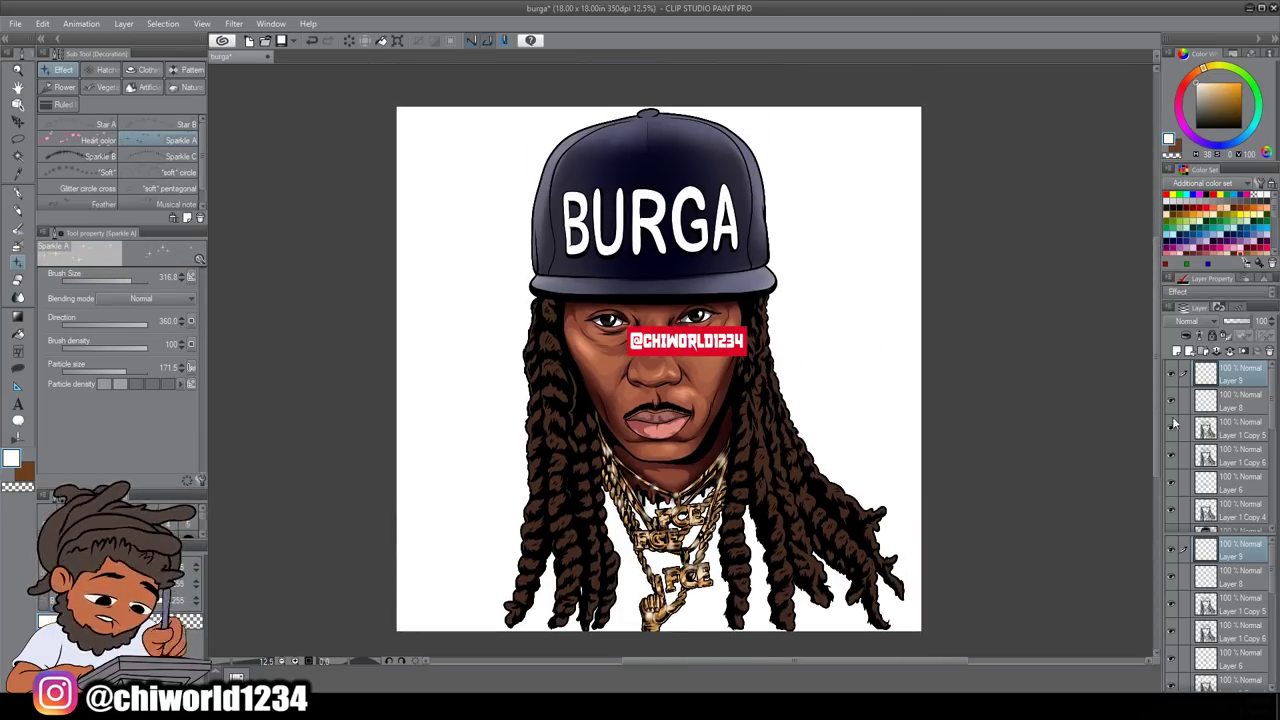
pyautogui.click(1185, 453)
pyautogui.scroll(-1, 1190, 484)
pyautogui.click(1177, 351)
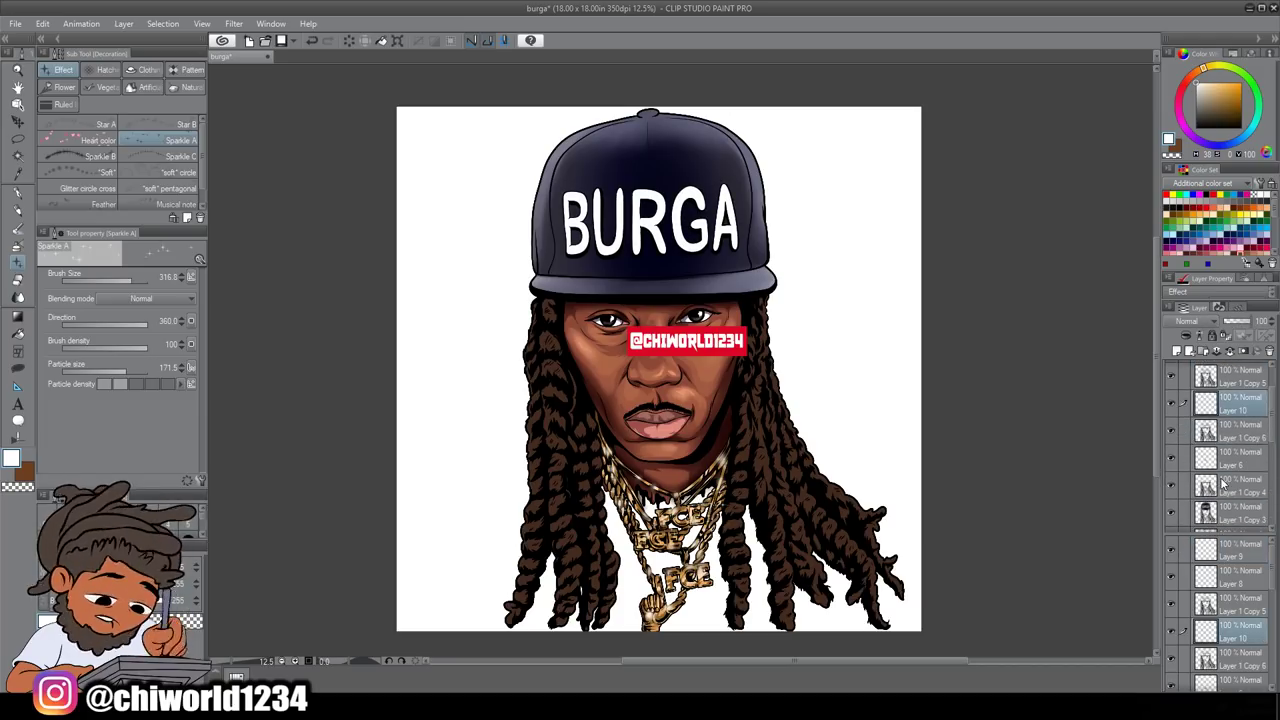
pyautogui.scroll(-4, 1200, 420)
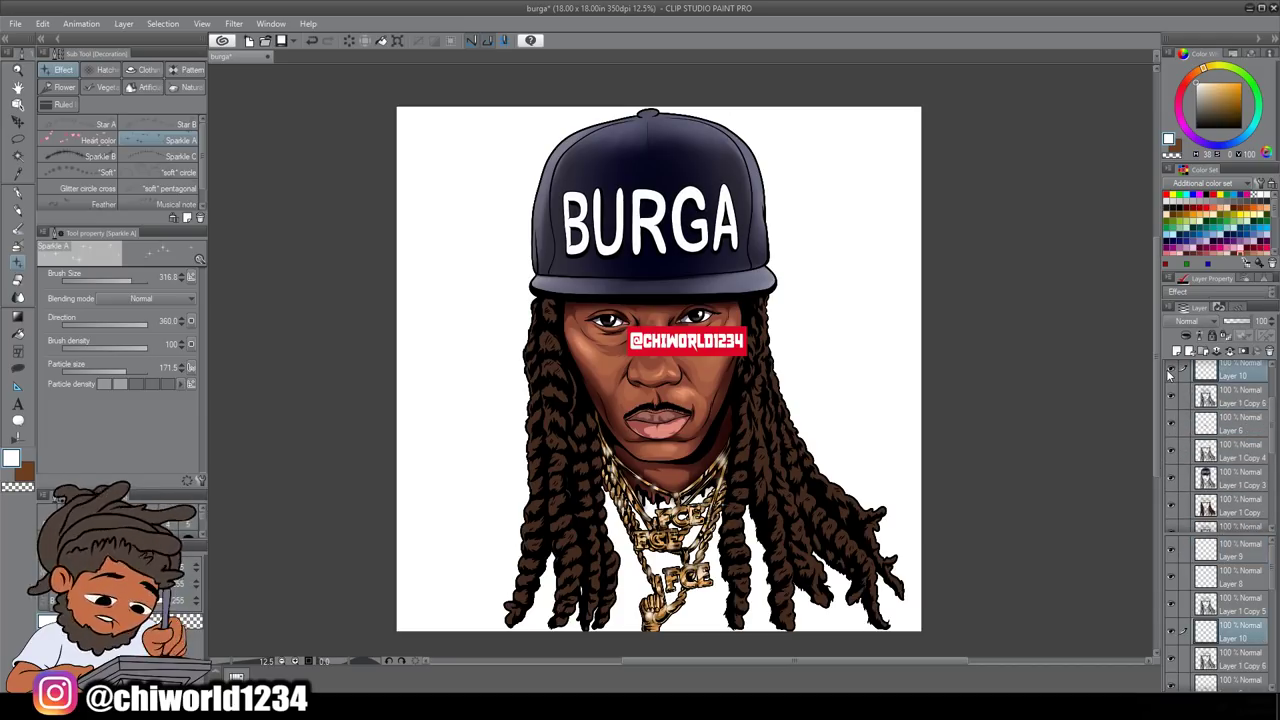
pyautogui.moveTo(1235, 375); pyautogui.dragTo(1235, 437)
# Step: Lasso-fill a muted pink midtone with jagged edges around the highlights of the lower lip
pyautogui.scroll(6, 653, 423)
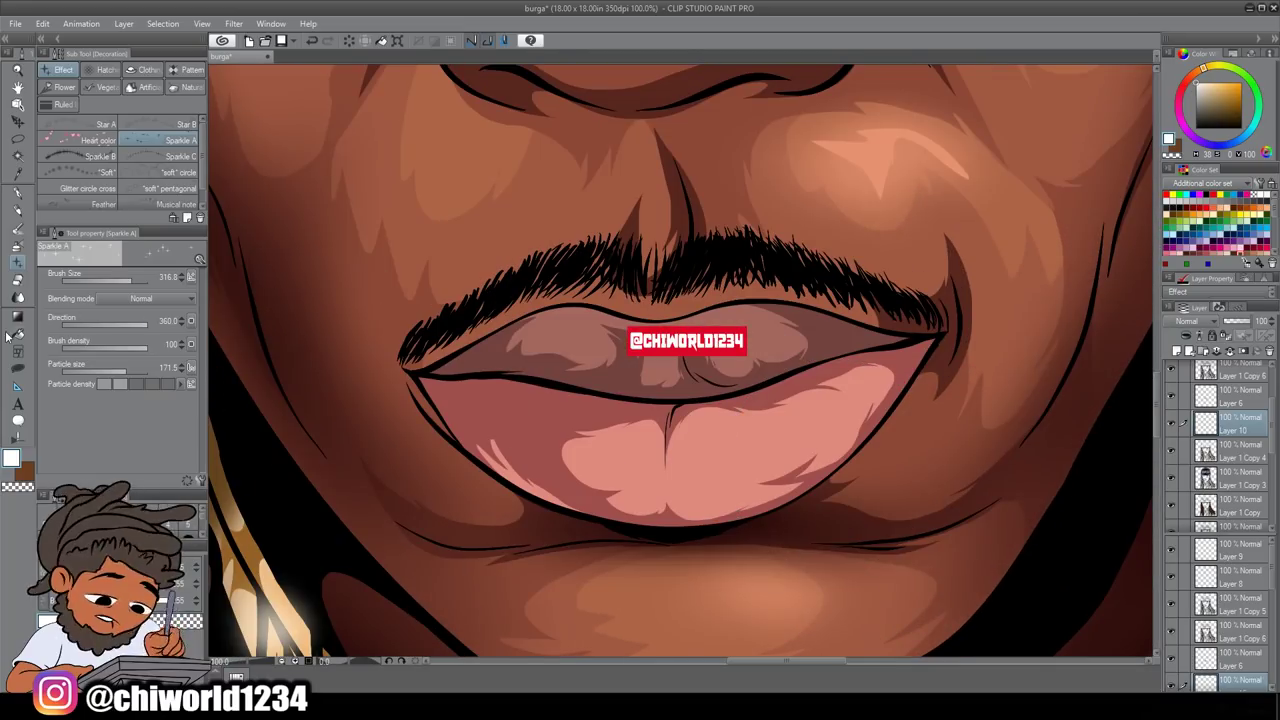
pyautogui.press('u')
pyautogui.click(862, 300)
pyautogui.scroll(2, 862, 300)
pyautogui.moveTo(278, 430)
pyautogui.mouseDown()
pyautogui.moveTo(513, 553)
pyautogui.moveTo(880, 413)
pyautogui.mouseUp()
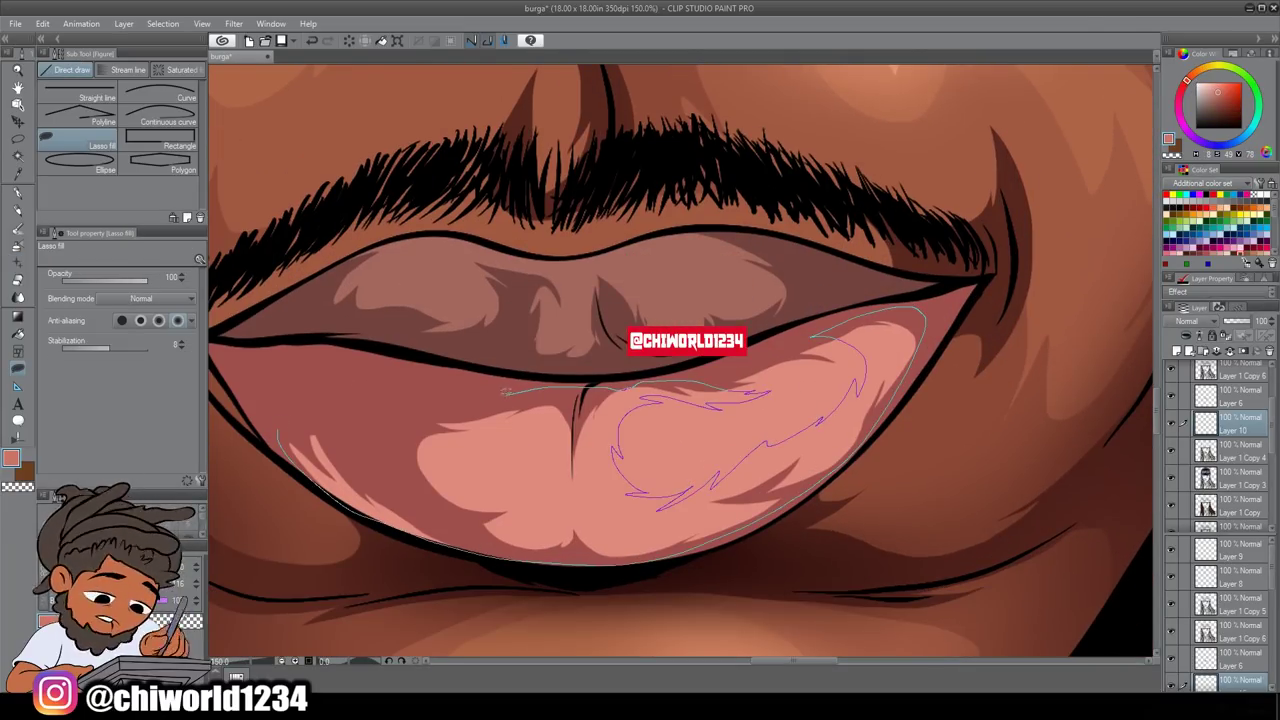
pyautogui.moveTo(503, 391); pyautogui.dragTo(270, 403)
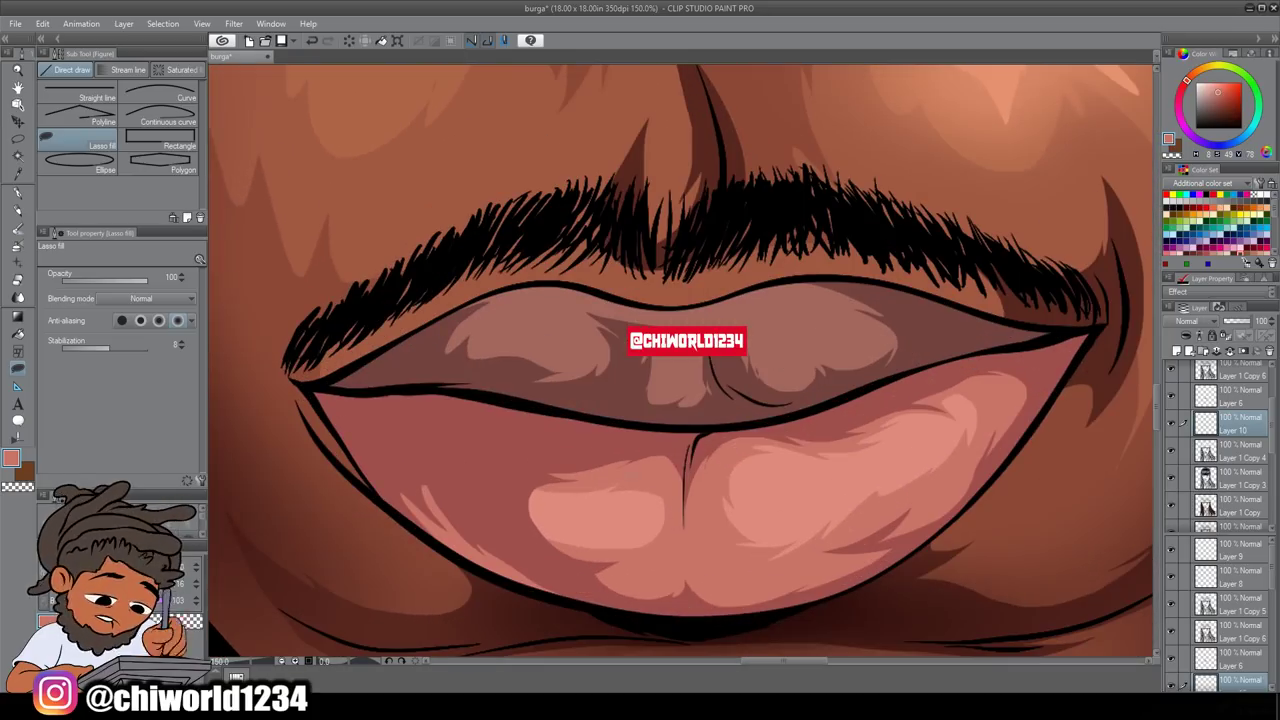
# Step: Adjust the hue, saturation and luminosity of the lower lip's midtone layer
pyautogui.click(43, 23)
pyautogui.moveTo(100, 281)
pyautogui.click(300, 299)
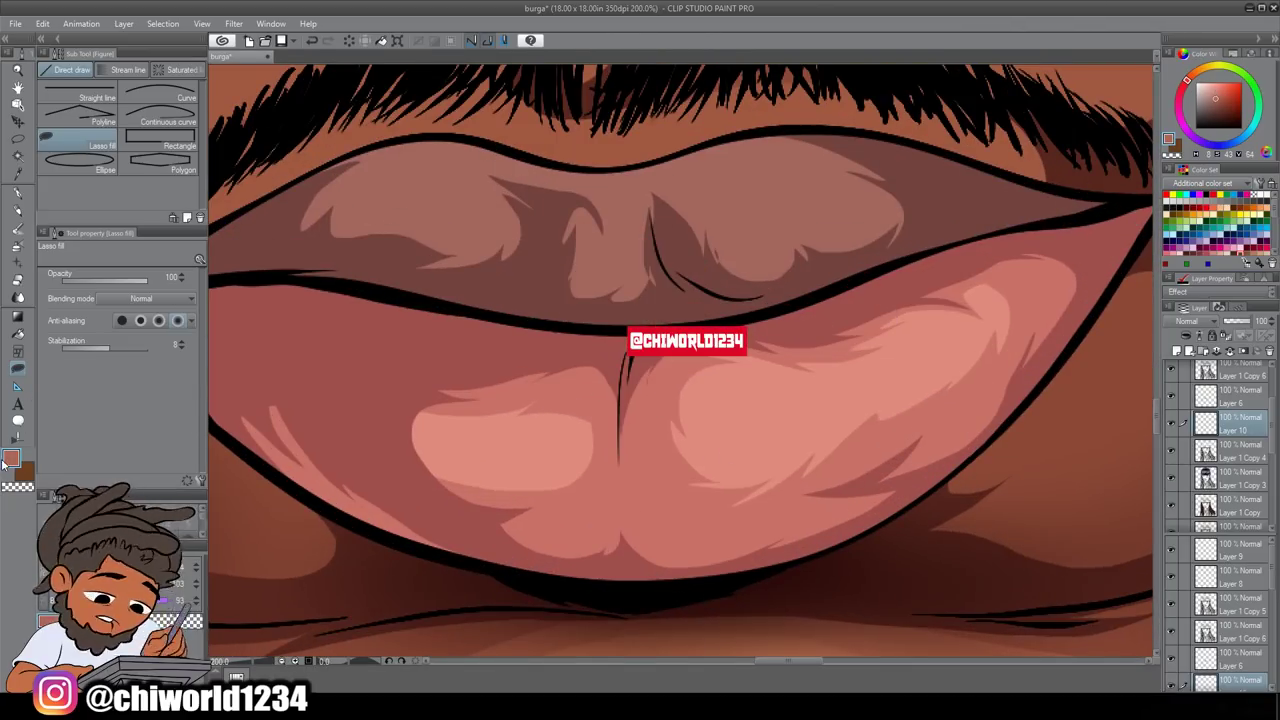
# Step: Set the colour to a brownish pink (H 7, S 44, V 60) and lasso-fill a midtone on the upper lip
pyautogui.click(8, 459)
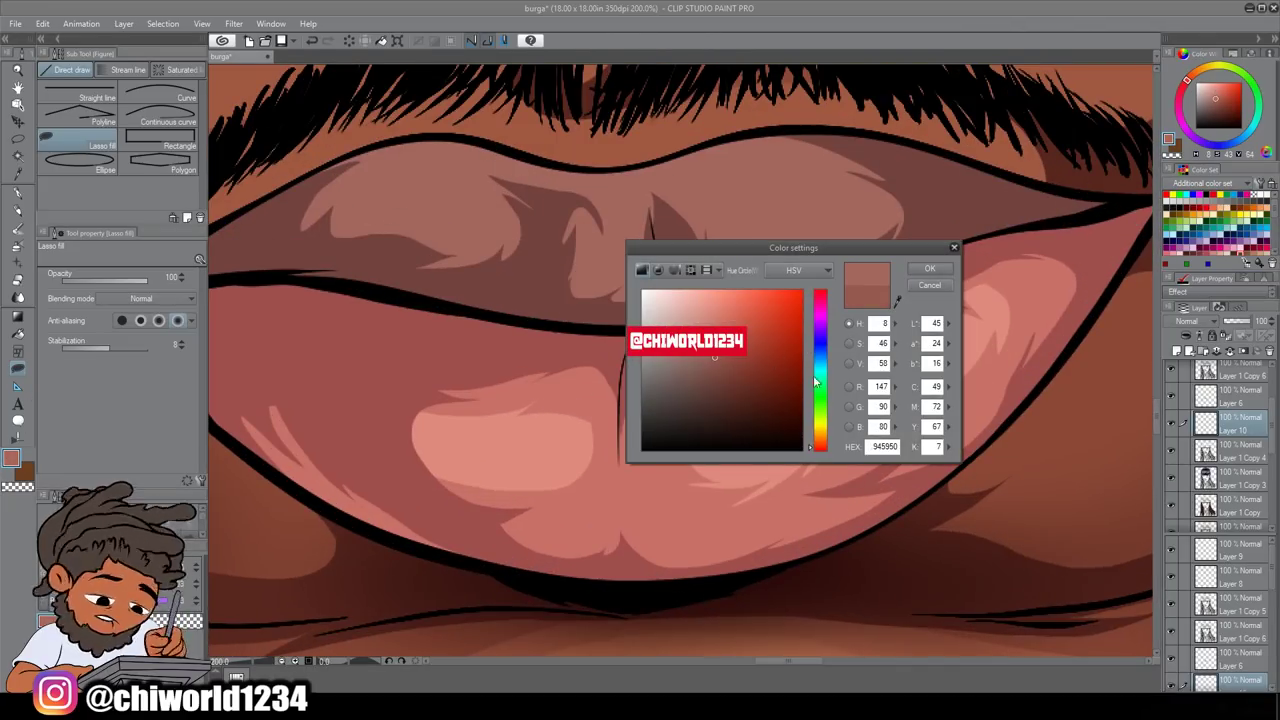
pyautogui.click(929, 268)
pyautogui.scroll(3, 563, 368)
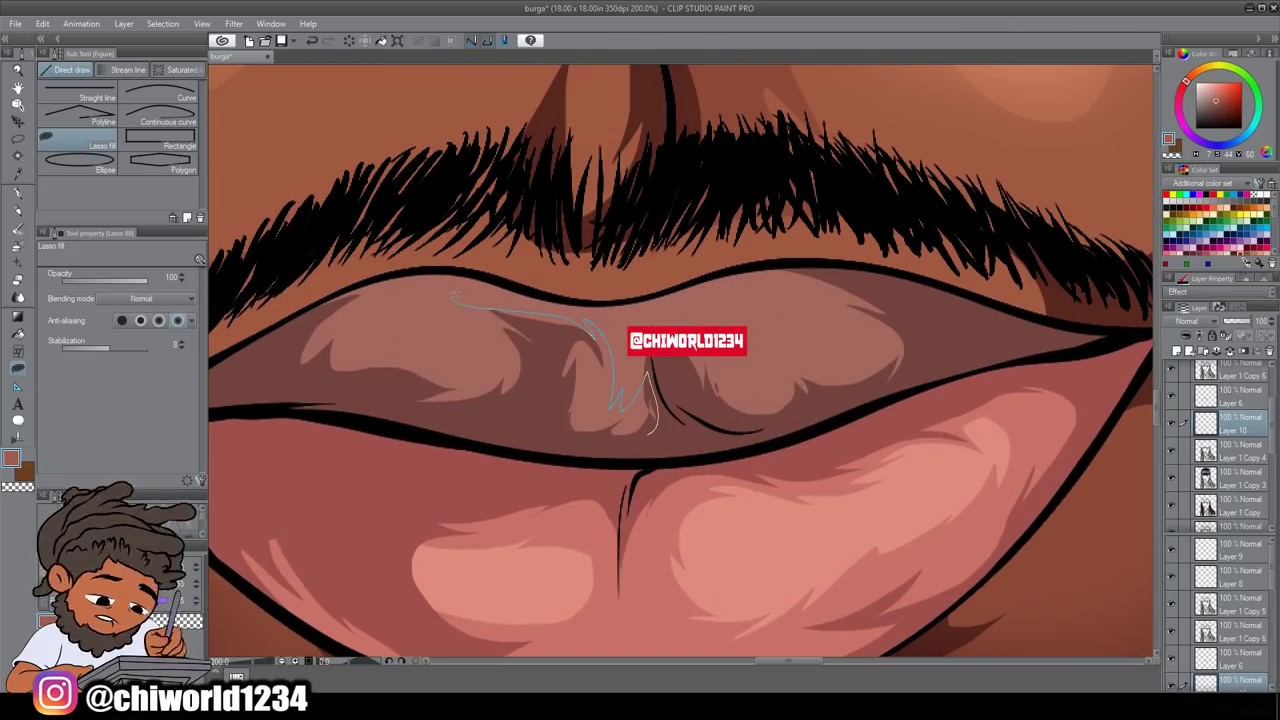
pyautogui.moveTo(612, 408)
pyautogui.mouseDown()
pyautogui.moveTo(290, 370)
pyautogui.moveTo(450, 300)
pyautogui.mouseUp()
# Step: Load a selection from Layer 1 Copy and add a new raster layer above it for soft airbrushing on the dreadlocks
pyautogui.hotkey('ctrl', '-')
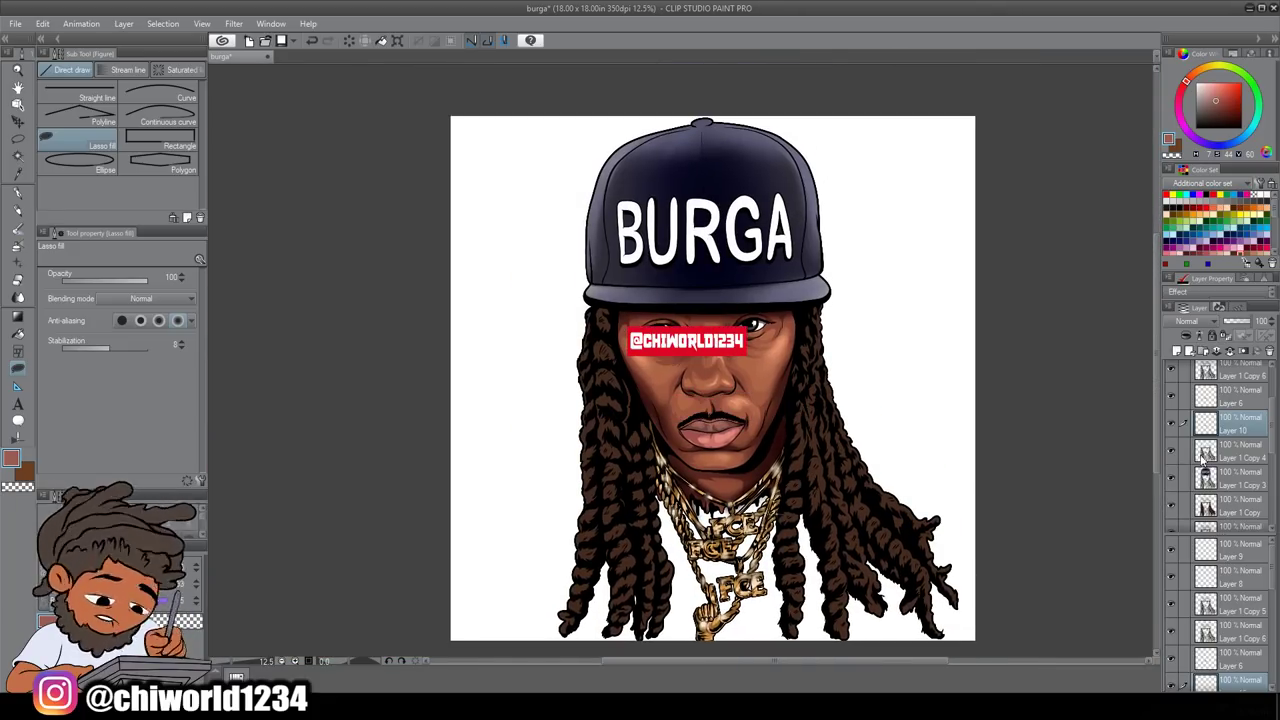
pyautogui.rightClick(1235, 505)
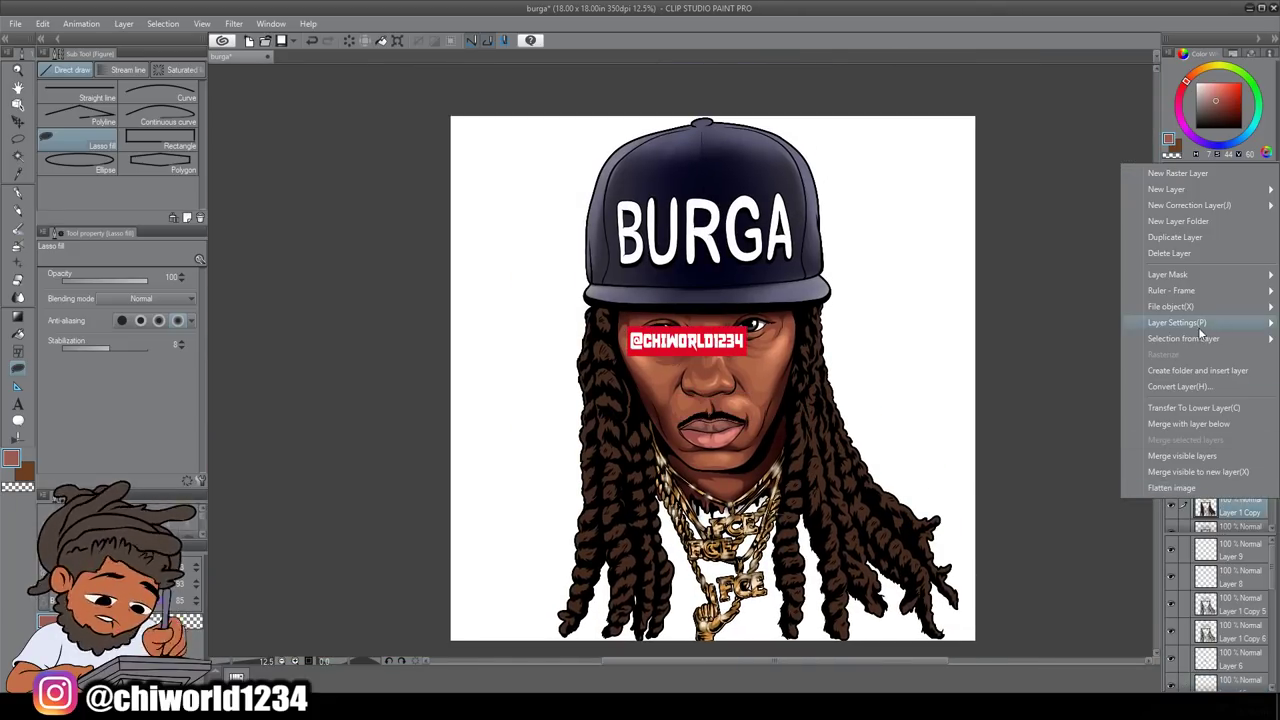
pyautogui.click(1198, 327)
pyautogui.hotkey('ctrl', '+')
pyautogui.hotkey('ctrl', '+')
pyautogui.hotkey('ctrl', '+')
pyautogui.press('b')
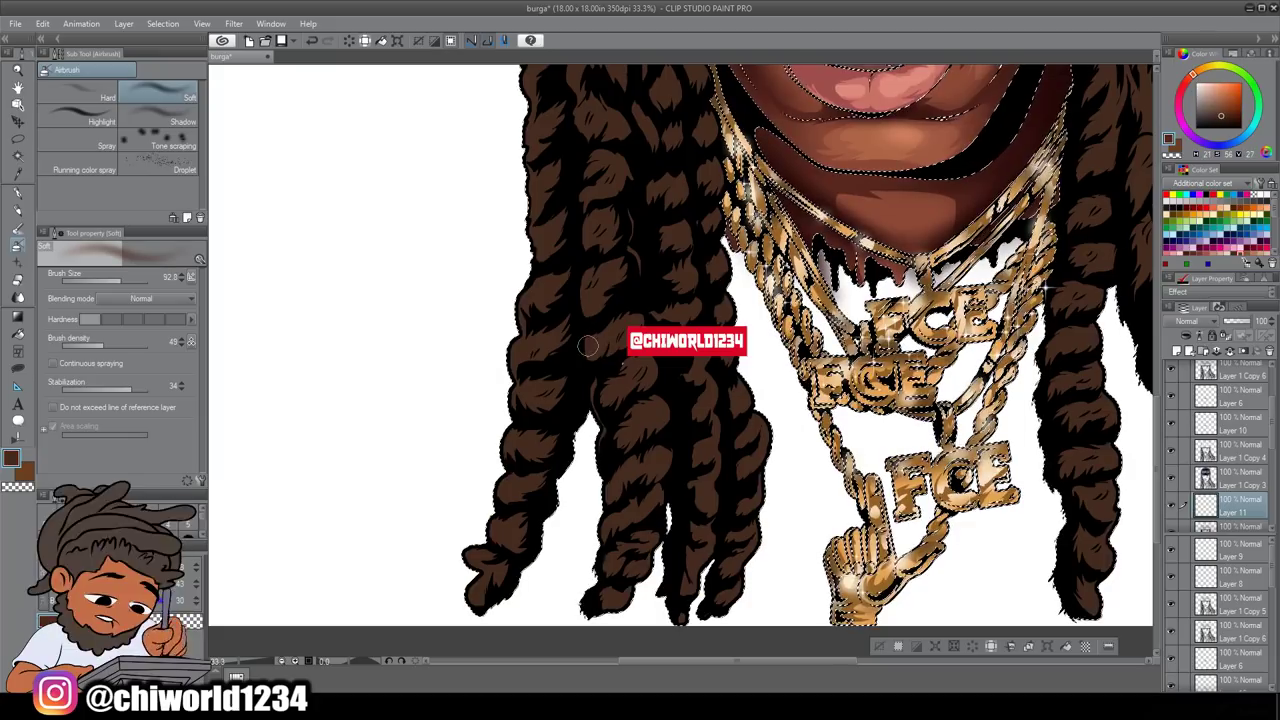
# Step: Airbrush light peach highlights (H 21, S 32, V 75) along the left dreadlocks and reduce the brush size to about 54
pyautogui.press('Return')
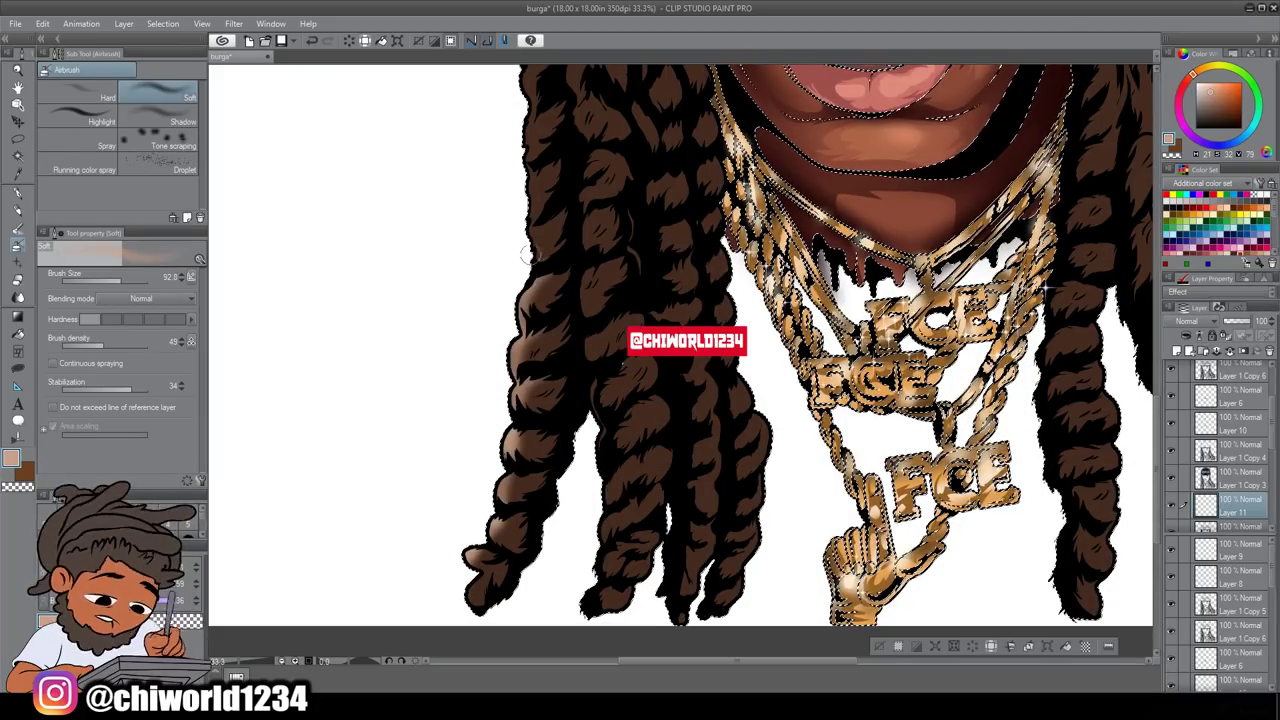
pyautogui.hotkey('ctrl', '+')
pyautogui.moveTo(870, 336)
pyautogui.mouseDown()
pyautogui.moveTo(825, 532)
pyautogui.moveTo(825, 397)
pyautogui.mouseUp()
pyautogui.hotkey('ctrl', '-')
pyautogui.press('[')
pyautogui.press('[')
pyautogui.press('[')
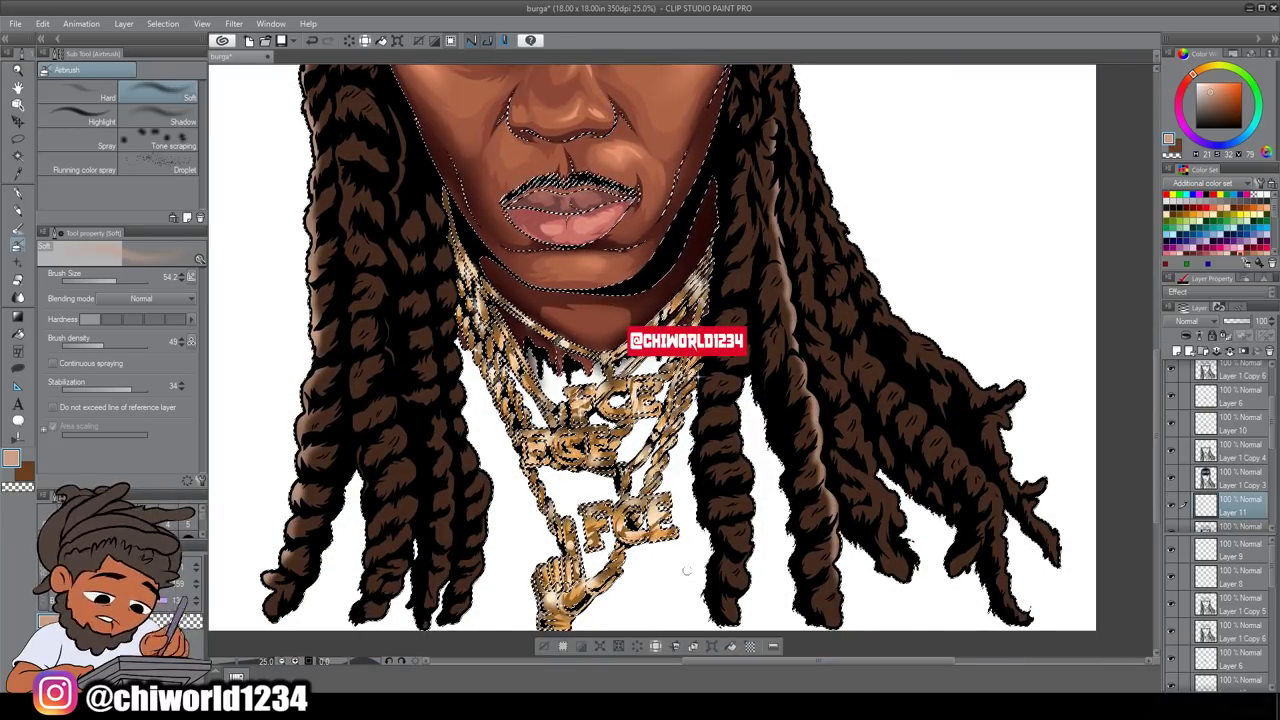
# Step: Airbrush soft peach highlights along the edges of the dreadlocks on the right side of the portrait
pyautogui.hotkey('ctrl', '+')
pyautogui.moveTo(640, 392)
pyautogui.mouseDown()
pyautogui.moveTo(592, 236)
pyautogui.moveTo(580, 140)
pyautogui.mouseUp()
pyautogui.moveTo(738, 447)
pyautogui.mouseDown()
pyautogui.moveTo(696, 438)
pyautogui.moveTo(666, 478)
pyautogui.mouseUp()
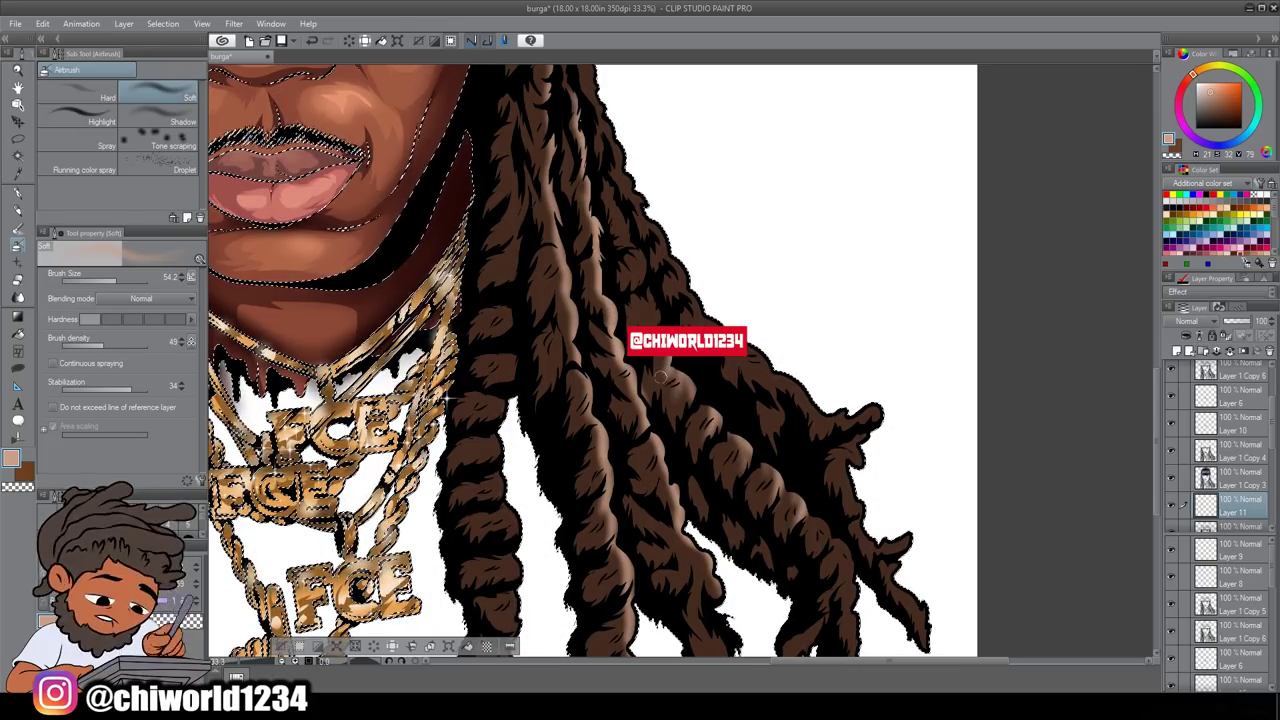
pyautogui.moveTo(660, 330); pyautogui.dragTo(610, 130)
# Step: Airbrush peach highlights on the remaining dreadlocks with a brush size of about 92, and clear the selection
pyautogui.hotkey('ctrl', '0')
pyautogui.scroll(3, 1028, 555)
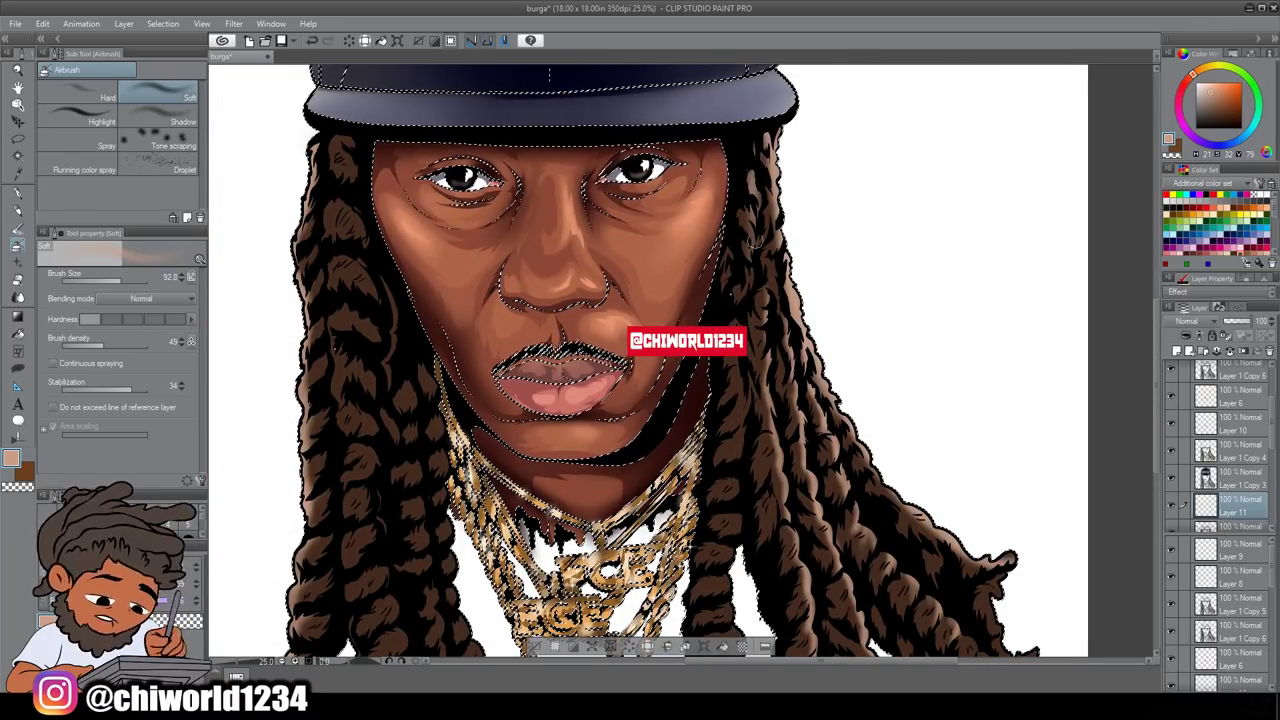
pyautogui.scroll(-3, 1028, 555)
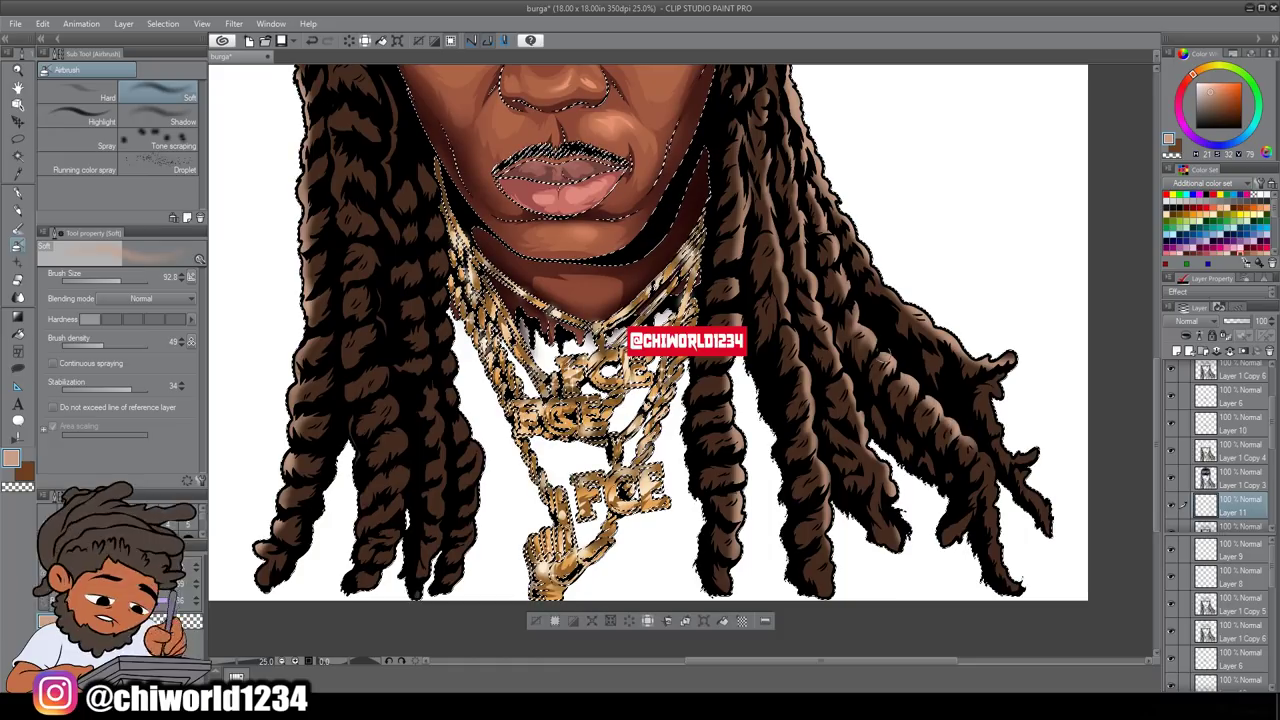
pyautogui.moveTo(352, 451)
pyautogui.mouseDown()
pyautogui.moveTo(561, 432)
pyautogui.moveTo(622, 466)
pyautogui.mouseUp()
pyautogui.scroll(4, 622, 466)
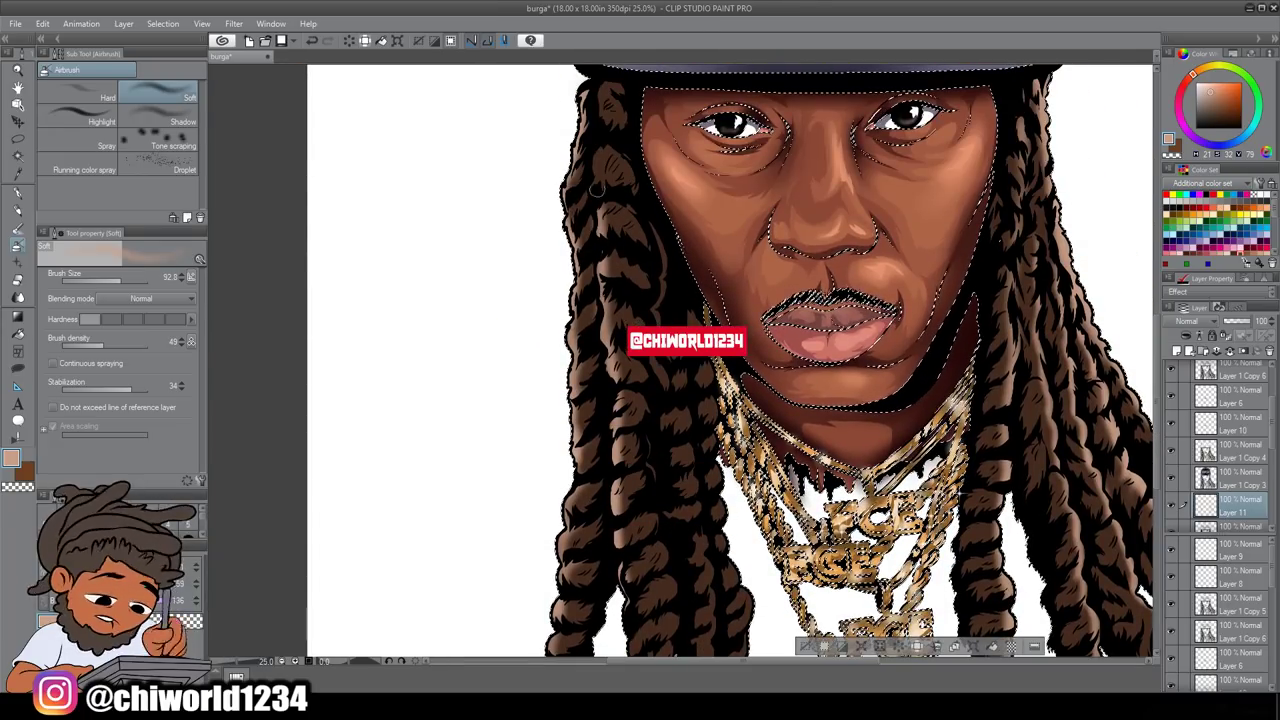
pyautogui.scroll(-2, 622, 466)
pyautogui.press('w')
pyautogui.hotkey('ctrl', 'd')
pyautogui.scroll(-1, 395, 188)
pyautogui.scroll(3, 395, 188)
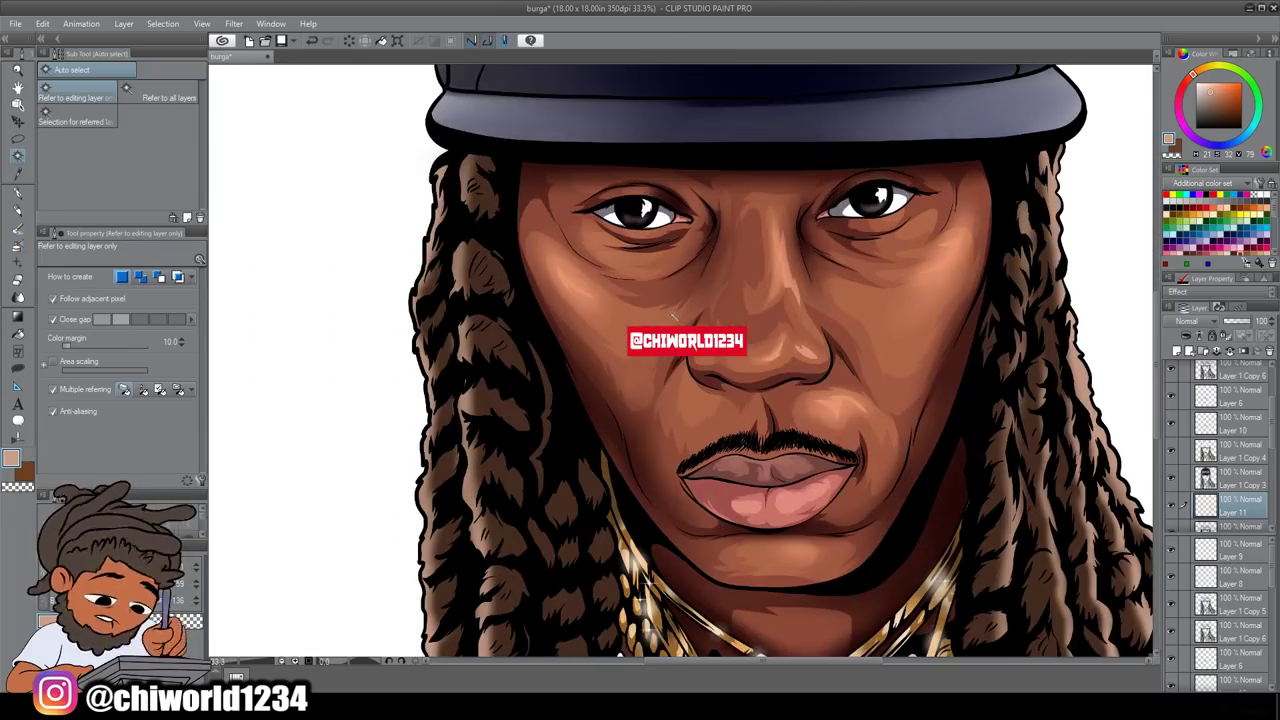
pyautogui.scroll(1, 395, 188)
pyautogui.scroll(-3, 903, 309)
pyautogui.scroll(3, 1205, 432)
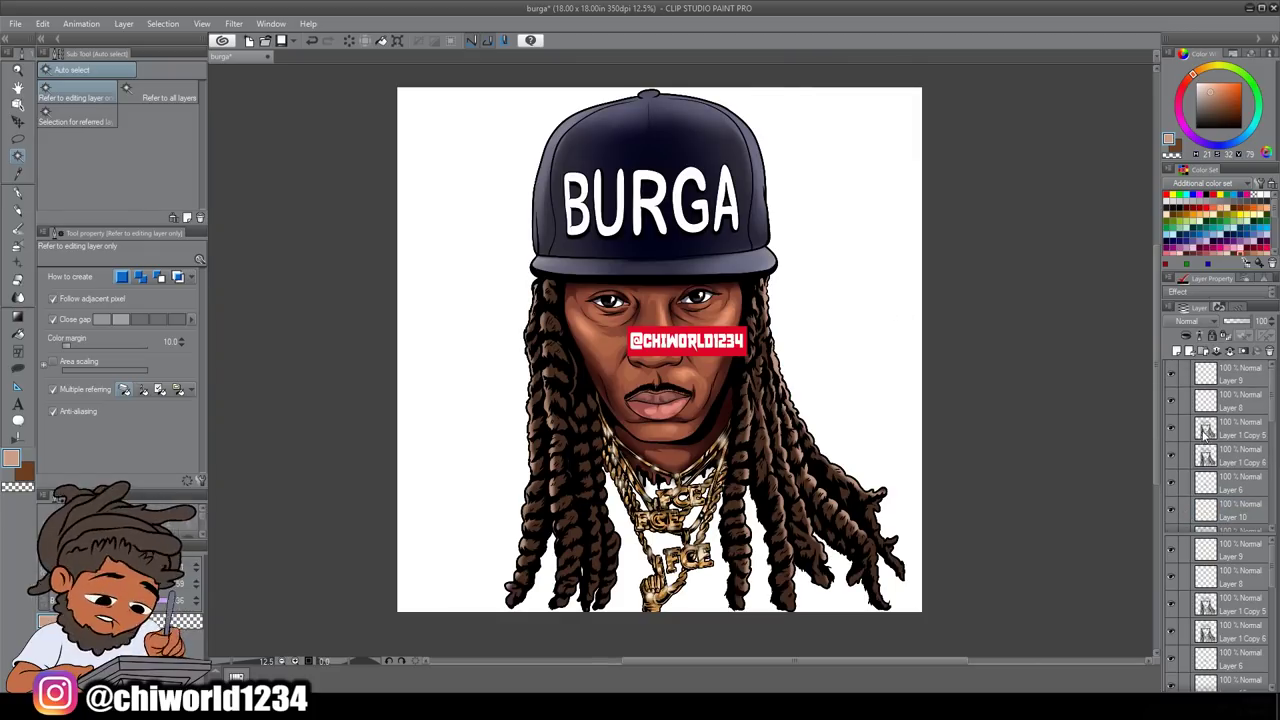
pyautogui.keyDown('ctrl'); pyautogui.click(1206, 455); pyautogui.keyUp('ctrl')
pyautogui.scroll(4, 632, 90)
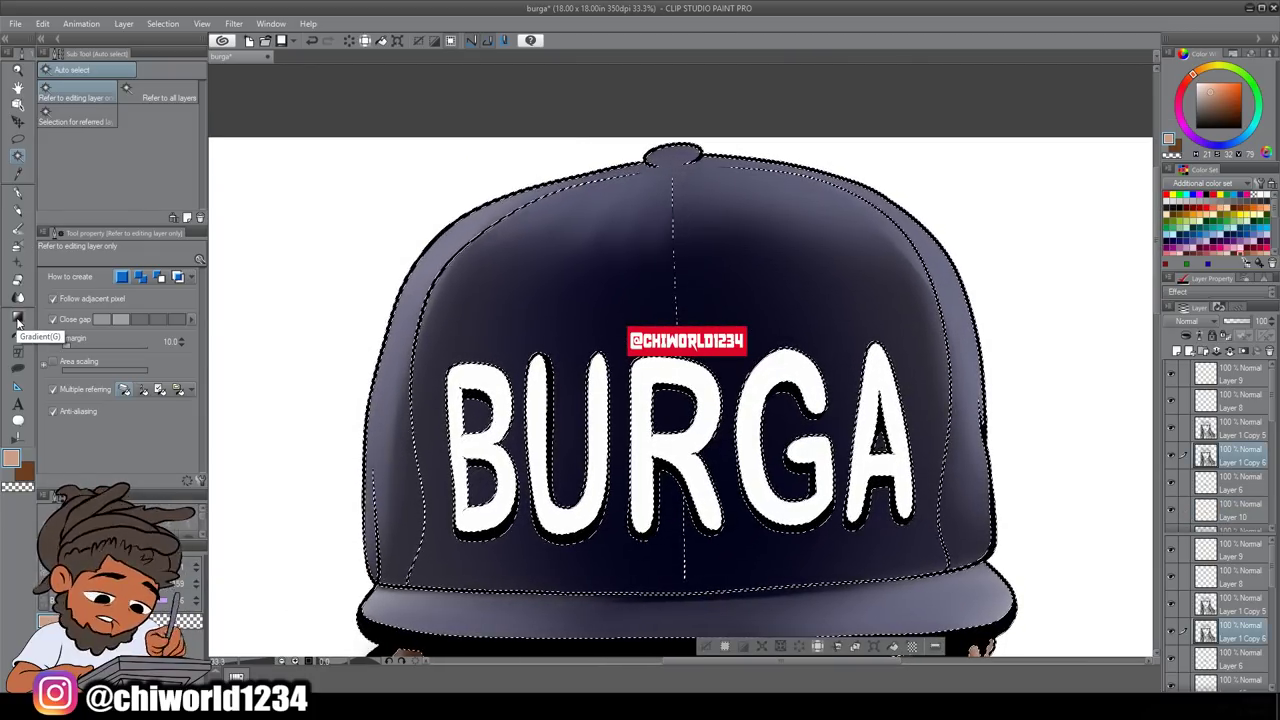
pyautogui.press('b')
pyautogui.keyDown('alt'); pyautogui.click(975, 330); pyautogui.keyUp('alt')
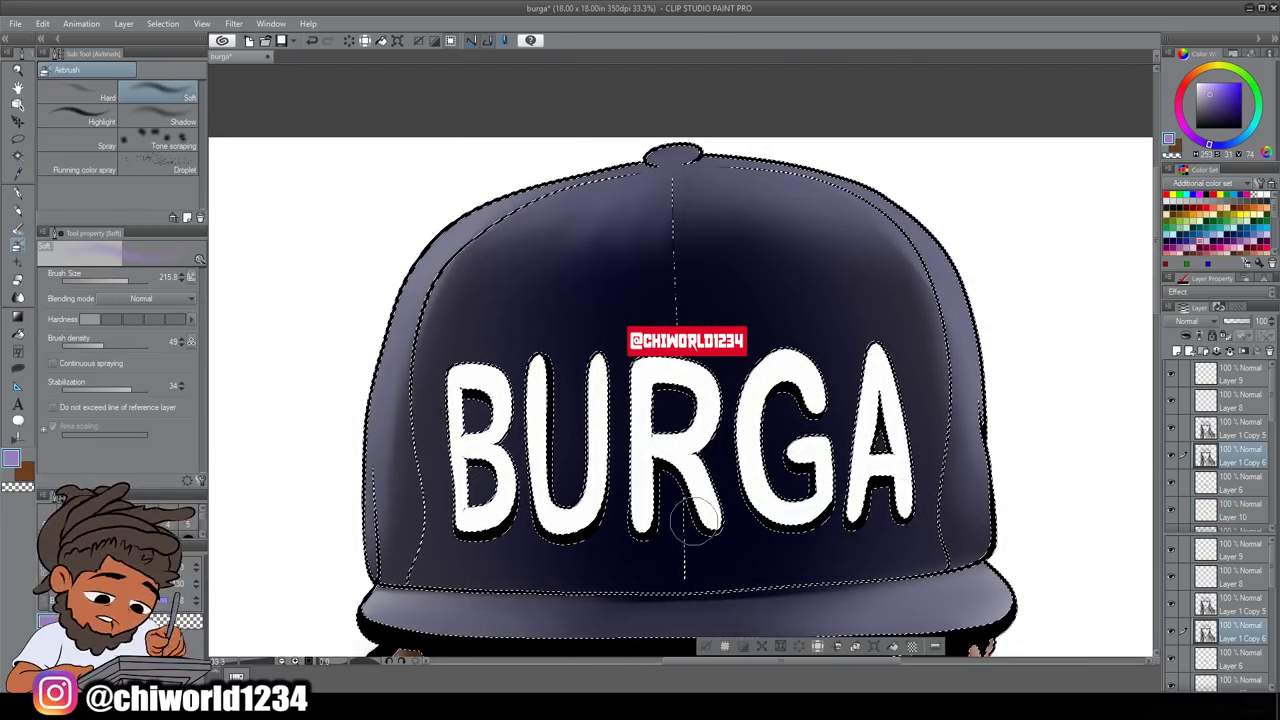
pyautogui.click(1240, 428)
pyautogui.press('w')
pyautogui.hotkey('ctrl', 'd')
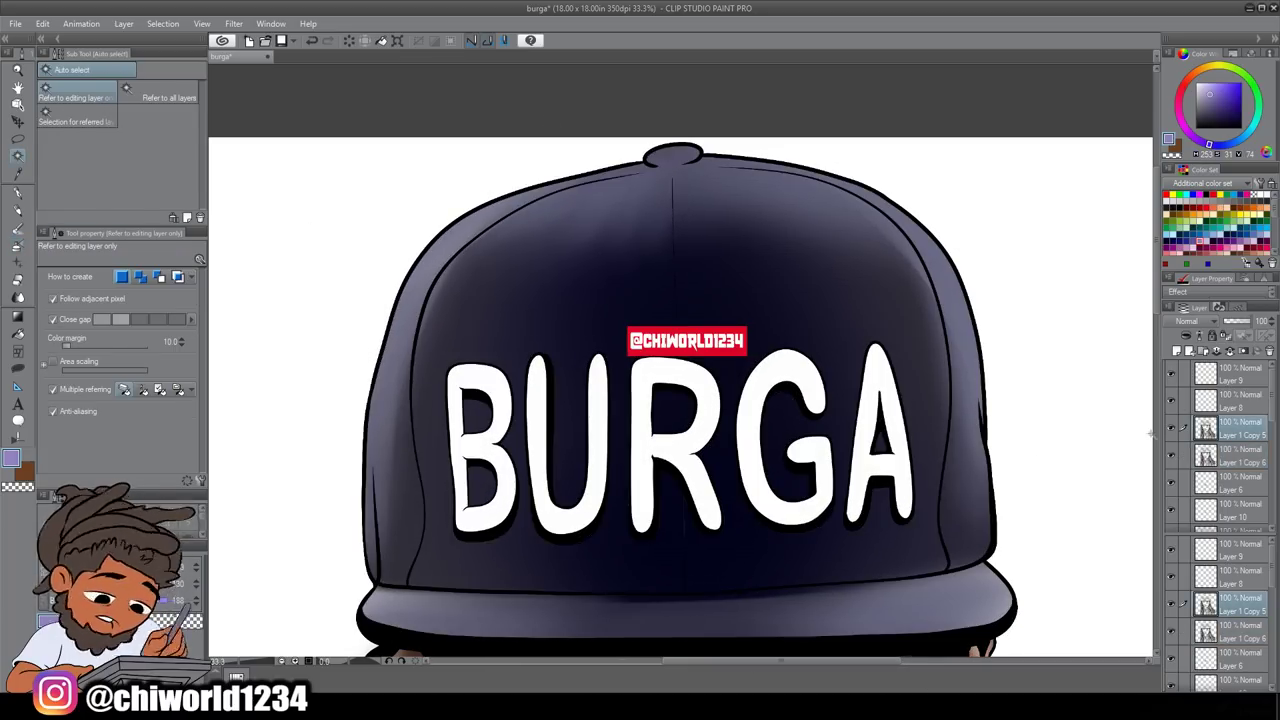
# Step: Load a selection on Layer 1 Copy 4 and airbrush a soft muted purple shadow along the bottoms of the BURGA letters
pyautogui.scroll(3, 1230, 460)
pyautogui.rightClick(1234, 476)
pyautogui.click(1040, 309)
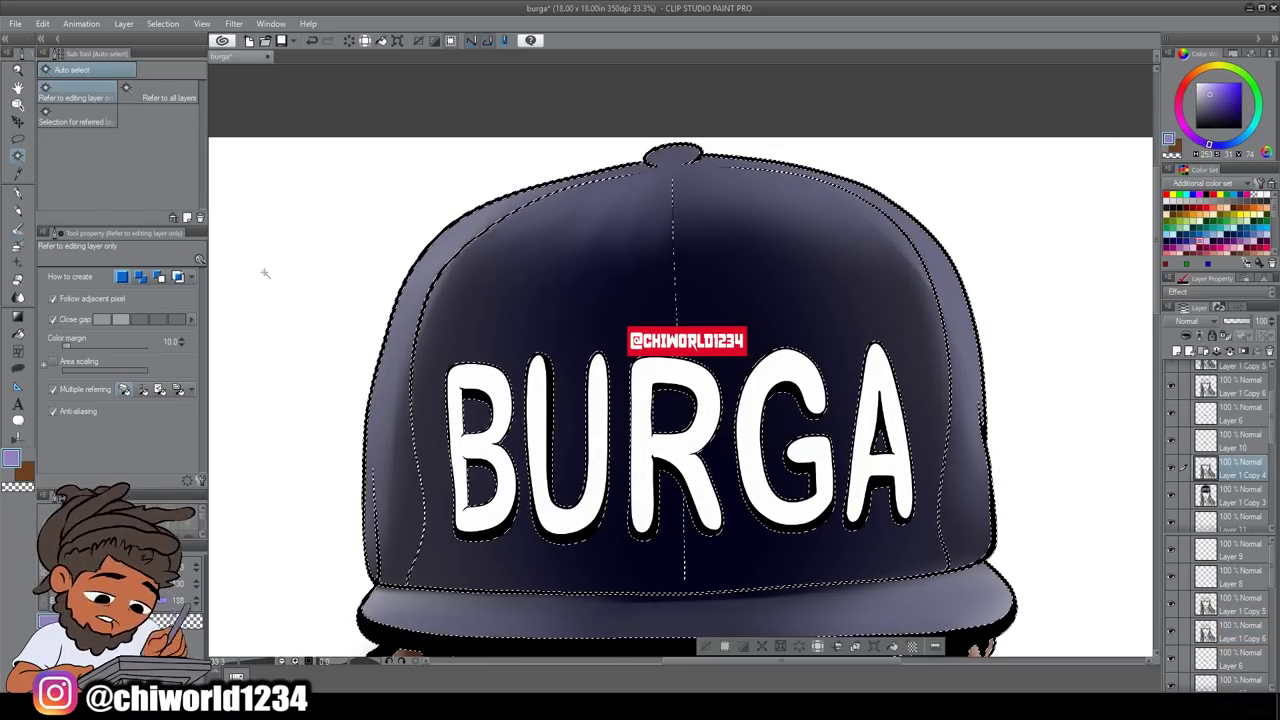
pyautogui.press('b')
pyautogui.click(1168, 140)
pyautogui.click(929, 270)
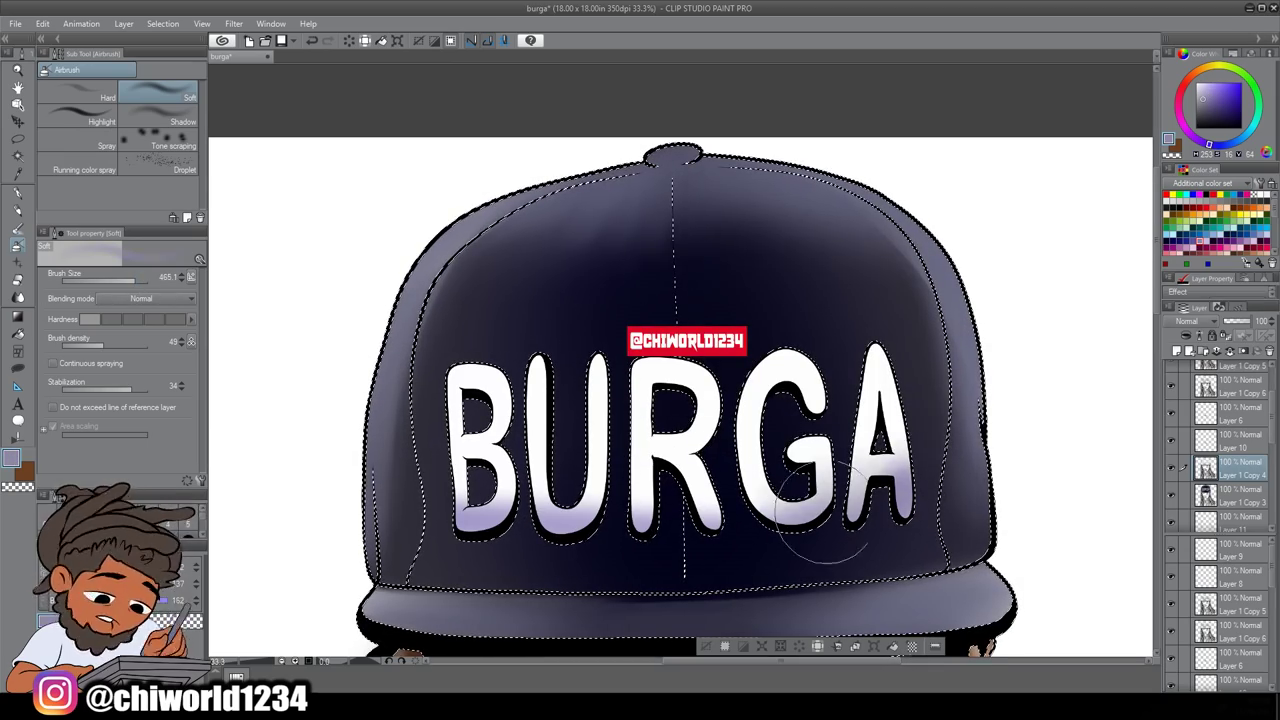